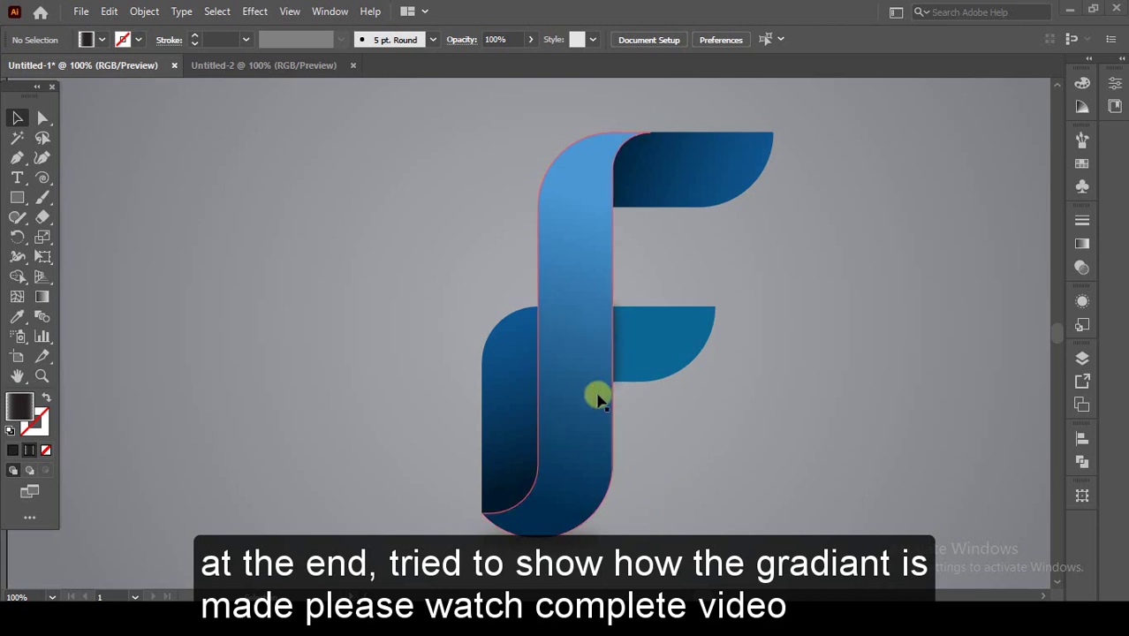
Leave the finished F logo in Untitled-1 and bring up the empty Untitled-2 artboard.
{"action": "left_click", "coordinate": [245, 69]}
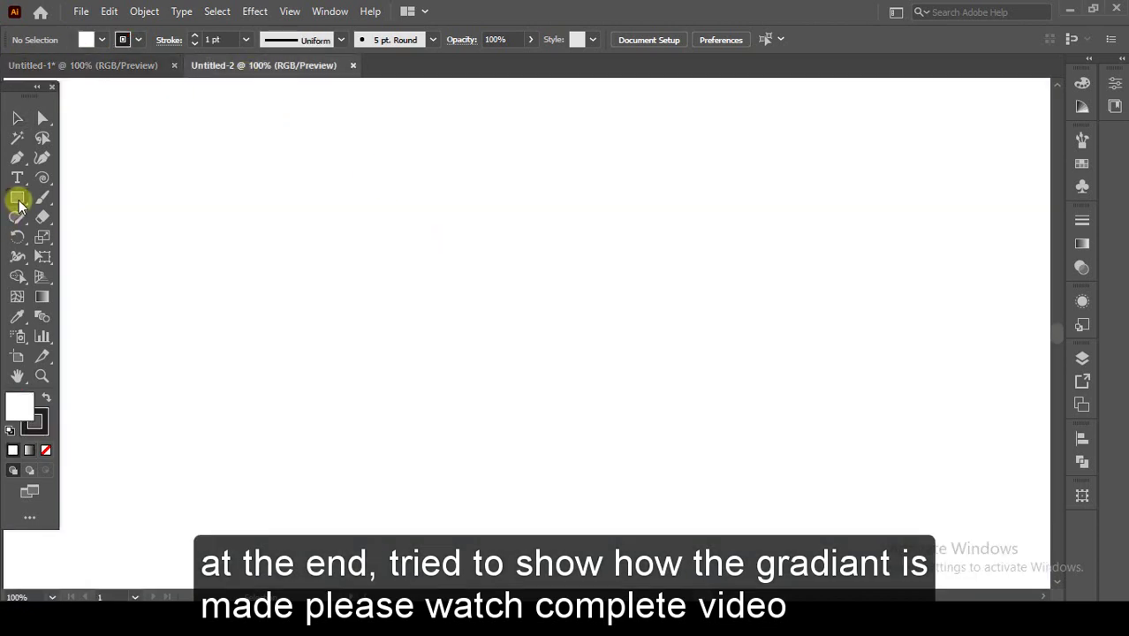
Draw a tall vertical stem rectangle and stretch its top edge upward.
{"action": "mouse_move", "coordinate": [523, 186]}
{"action": "left_mouse_down"}
{"action": "mouse_move", "coordinate": [600, 524]}
{"action": "mouse_move", "coordinate": [590, 555]}
{"action": "left_mouse_up"}
{"action": "left_click", "coordinate": [16, 118]}
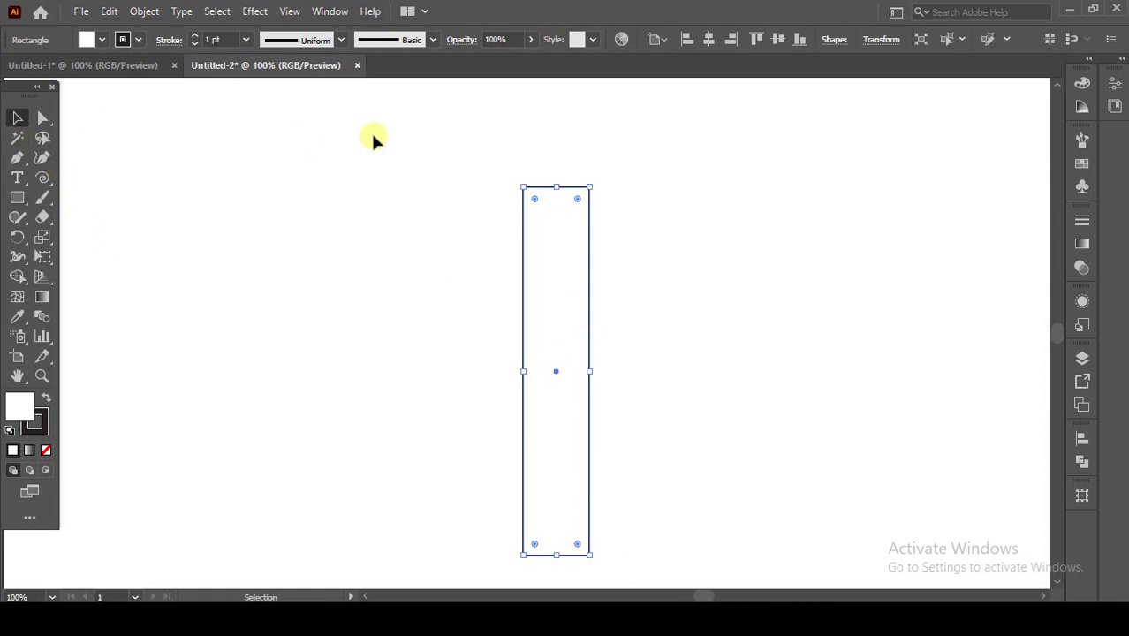
{"action": "left_click_drag", "start_coordinate": [555, 185], "coordinate": [562, 110]}
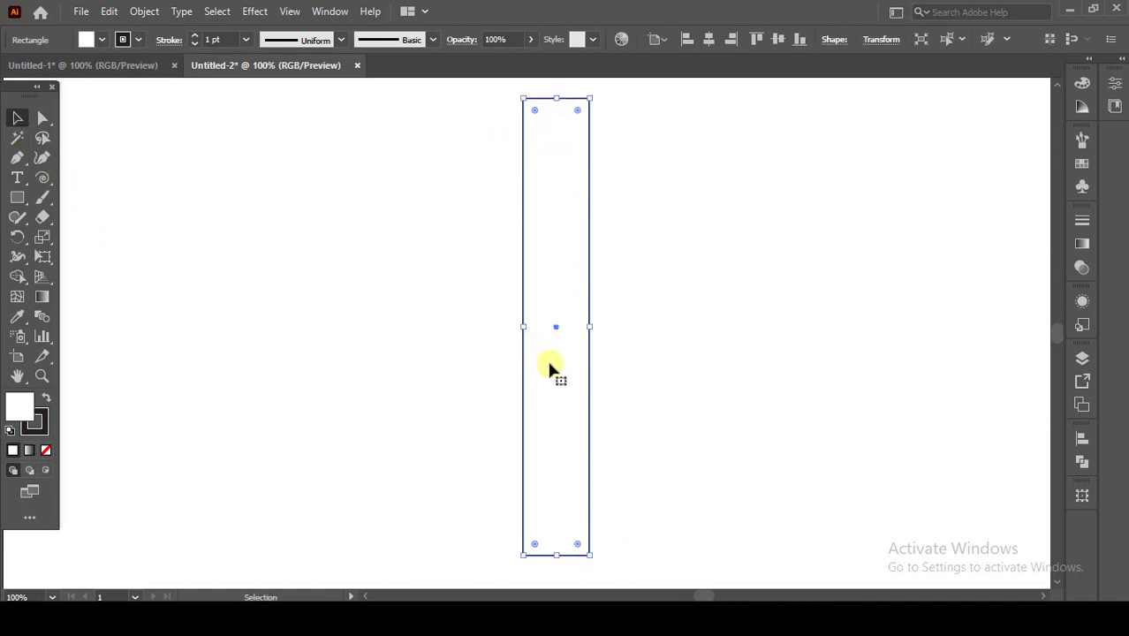
{"action": "left_click", "coordinate": [18, 201]}
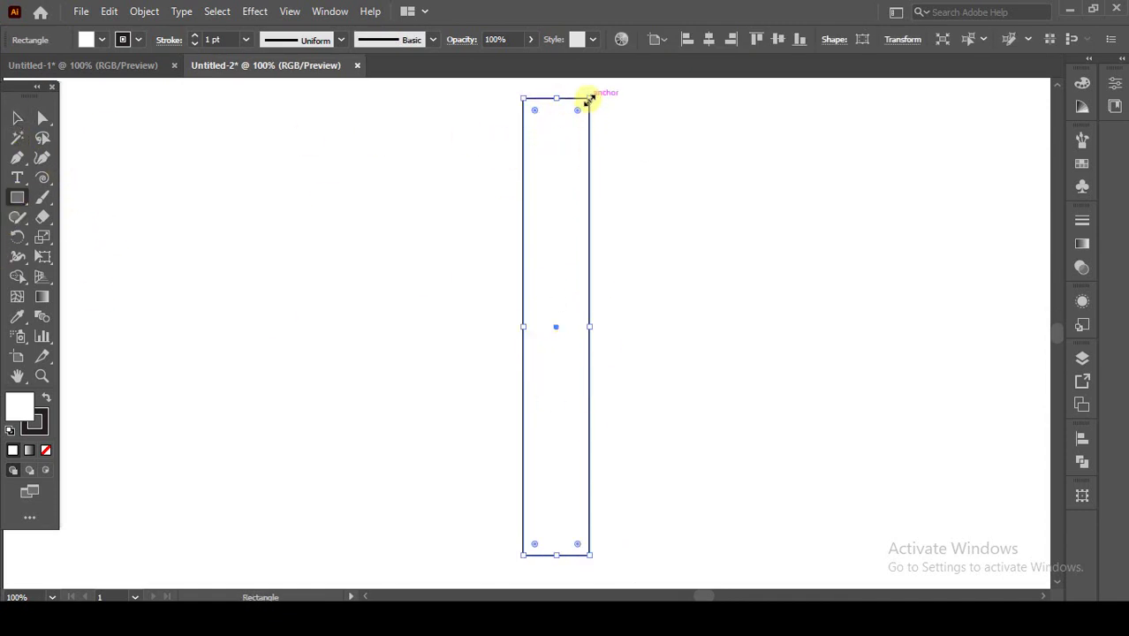
{"action": "left_click", "coordinate": [16, 118]}
Draw a wide, short top-arm rectangle starting from the stem's top-right corner.
{"action": "left_click", "coordinate": [244, 180]}
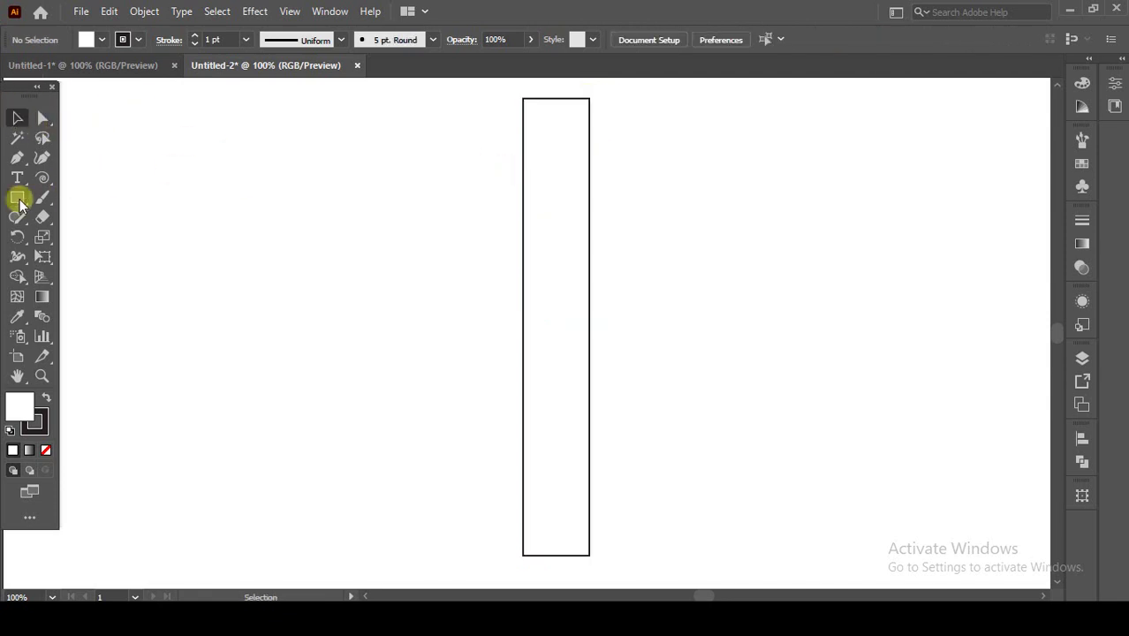
{"action": "left_click", "coordinate": [18, 201]}
{"action": "left_click_drag", "start_coordinate": [589, 98], "coordinate": [727, 160]}
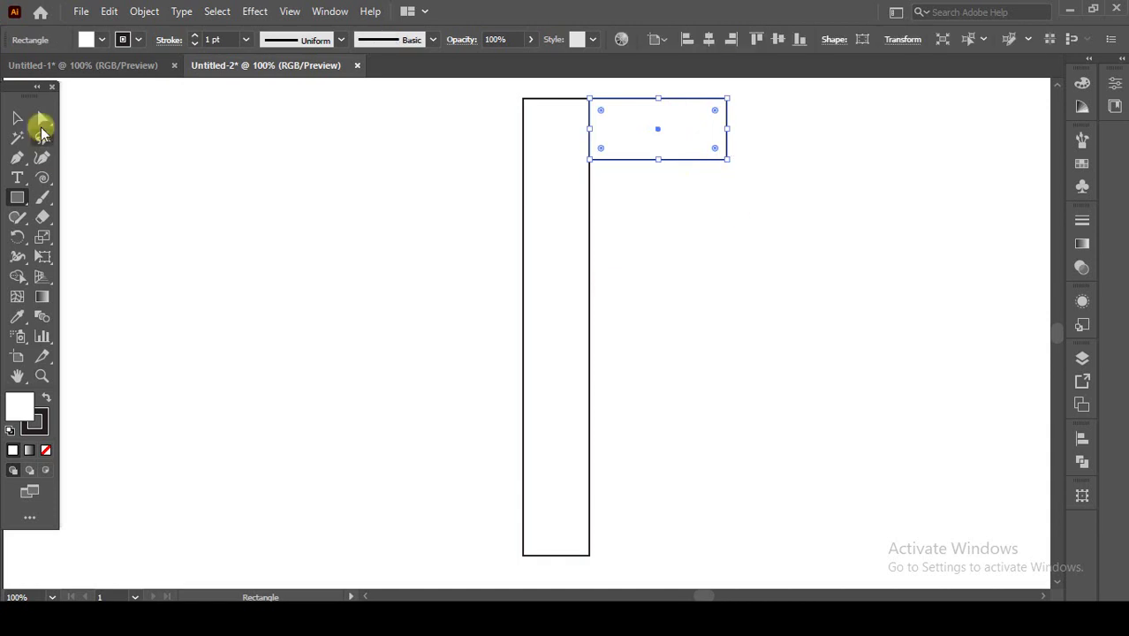
{"action": "left_click", "coordinate": [17, 118]}
{"action": "left_click", "coordinate": [234, 186]}
{"action": "mouse_move", "coordinate": [17, 198]}
{"action": "left_mouse_down"}
{"action": "mouse_move", "coordinate": [85, 218]}
{"action": "mouse_move", "coordinate": [77, 236]}
{"action": "left_mouse_up"}
Draw a perfect circle from its centre on the stem's right edge.
{"action": "scroll", "coordinate": [530, 230], "scroll_direction": "up", "scroll_amount": 2}
{"action": "scroll", "coordinate": [541, 211], "scroll_direction": "up", "scroll_amount": 2}
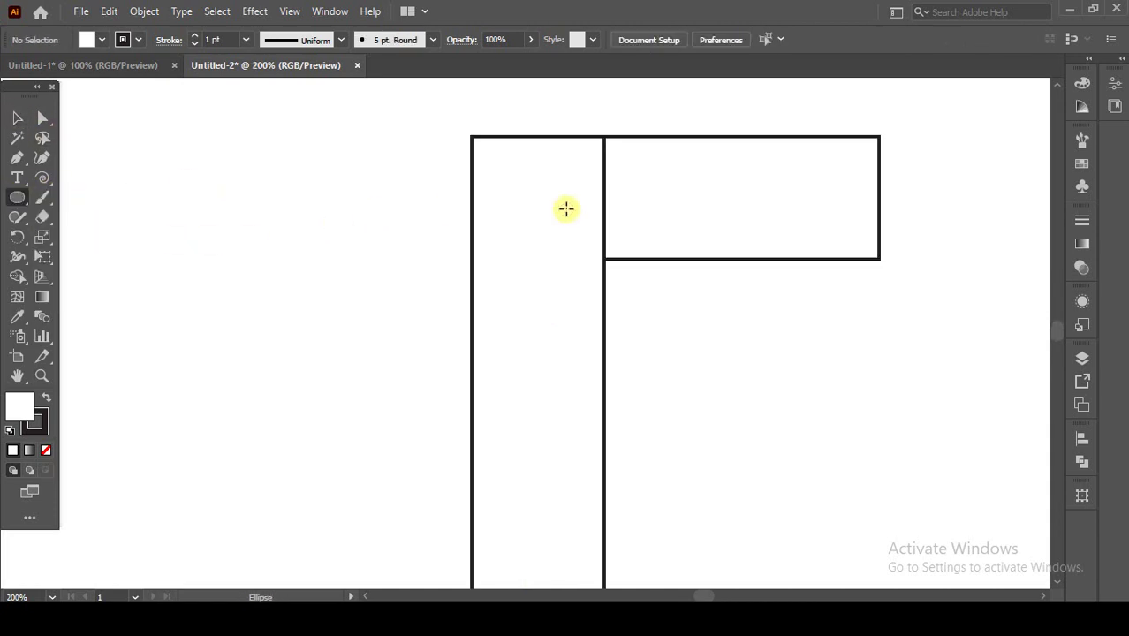
{"action": "scroll", "coordinate": [564, 209], "scroll_direction": "up", "scroll_amount": 1}
{"action": "scroll", "coordinate": [545, 202], "scroll_direction": "up", "scroll_amount": 1}
{"action": "scroll", "coordinate": [574, 291], "scroll_direction": "down", "scroll_amount": 1}
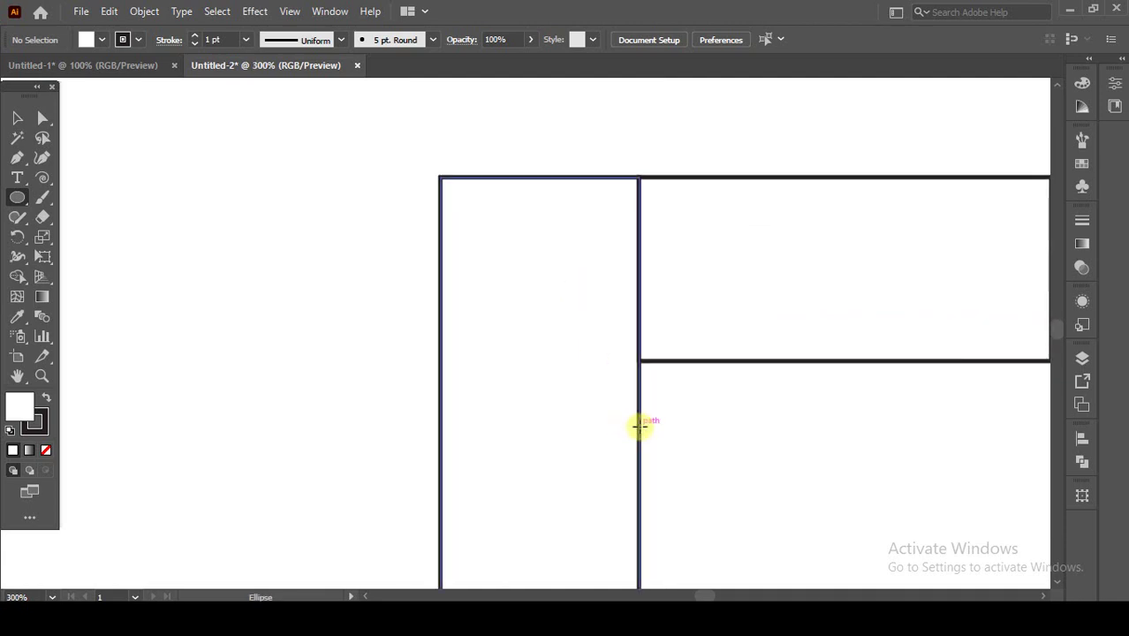
{"action": "key", "text": "ctrl+shift"}
{"action": "left_click_drag", "start_coordinate": [638, 425], "coordinate": [835, 580]}
Set the shapes' fill to None and check the circle's alignment in Outline view.
{"action": "left_click", "coordinate": [17, 118]}
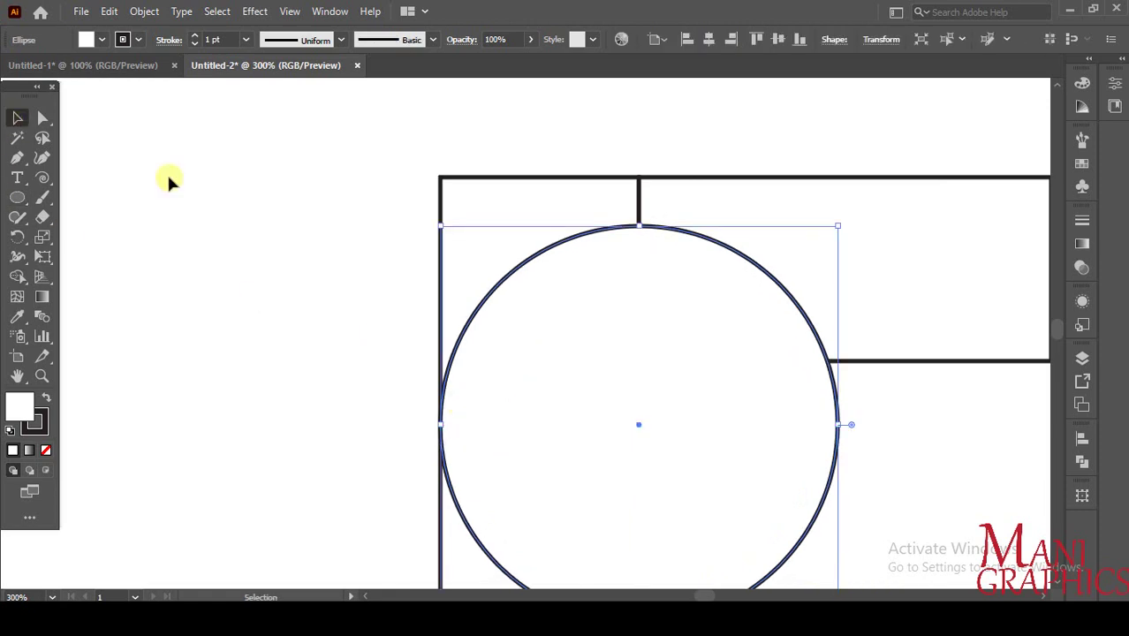
{"action": "left_click", "coordinate": [46, 449]}
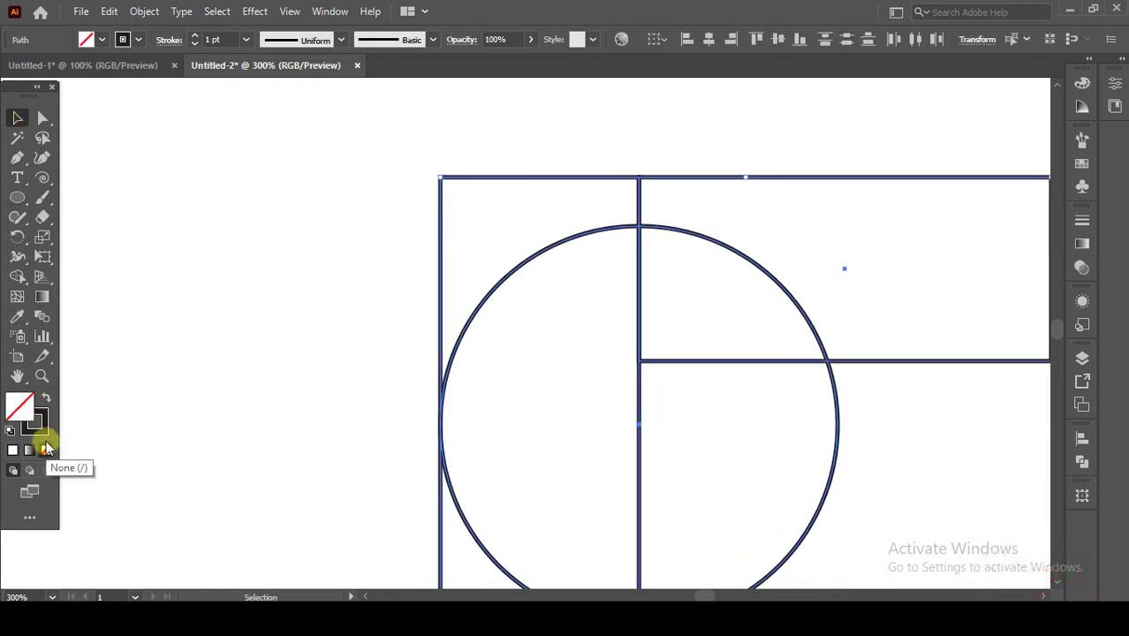
{"action": "left_click", "coordinate": [620, 474]}
{"action": "left_click_drag", "start_coordinate": [482, 253], "coordinate": [521, 307]}
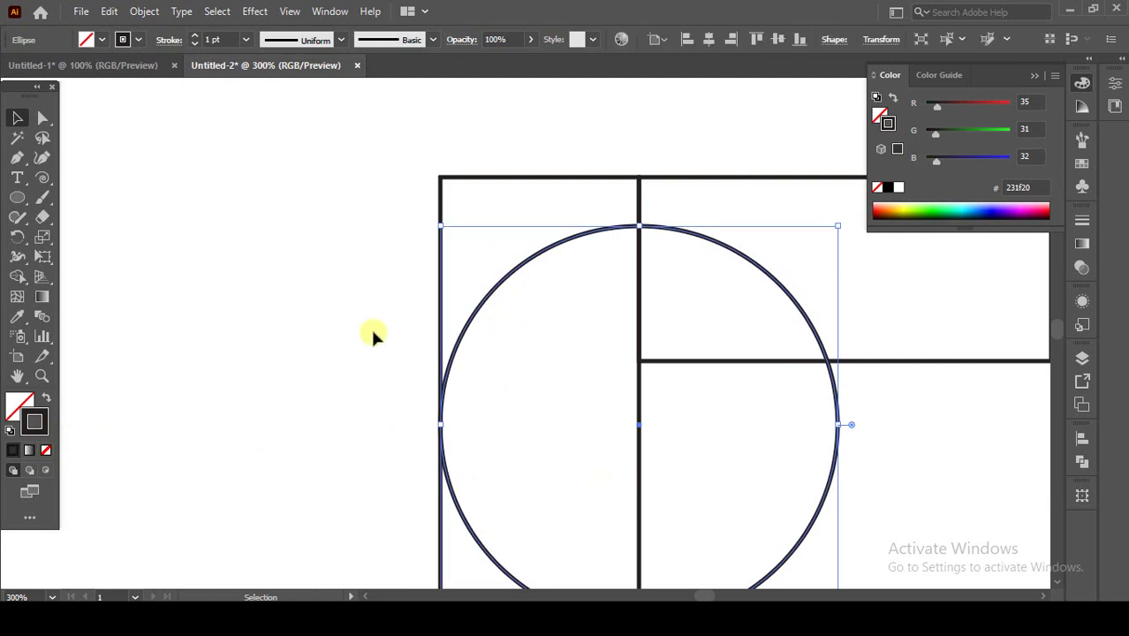
{"action": "scroll", "coordinate": [450, 431], "scroll_direction": "up", "scroll_amount": 4}
{"action": "scroll", "coordinate": [468, 404], "scroll_direction": "up", "scroll_amount": 2}
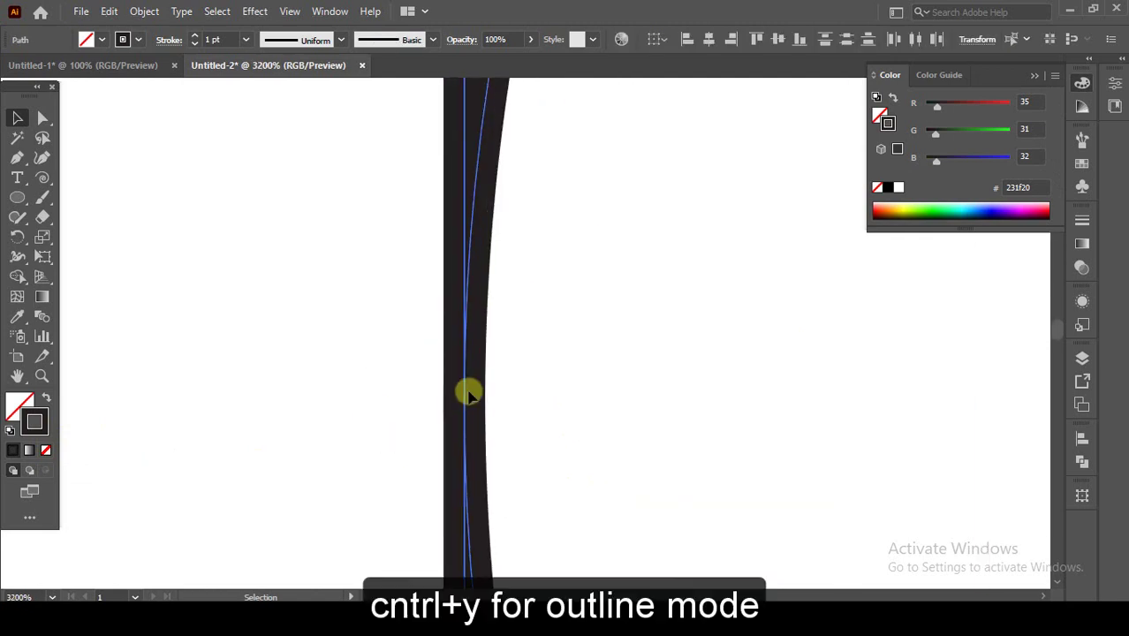
{"action": "scroll", "coordinate": [468, 405], "scroll_direction": "down", "scroll_amount": 4}
{"action": "key", "text": "ctrl+y"}
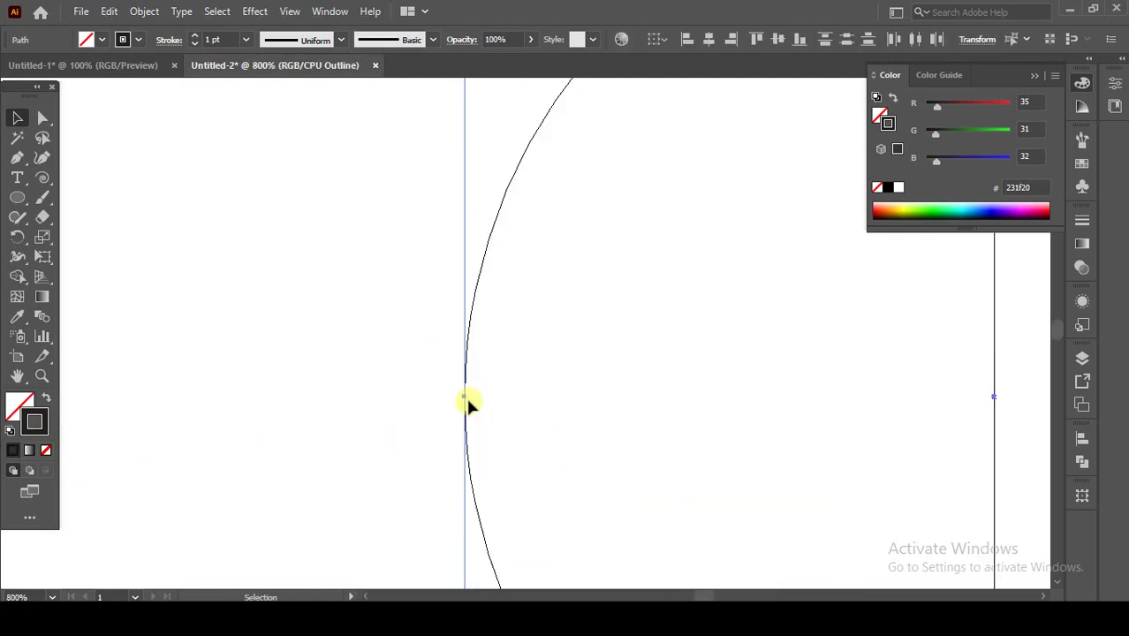
{"action": "scroll", "coordinate": [463, 399], "scroll_direction": "up", "scroll_amount": 5}
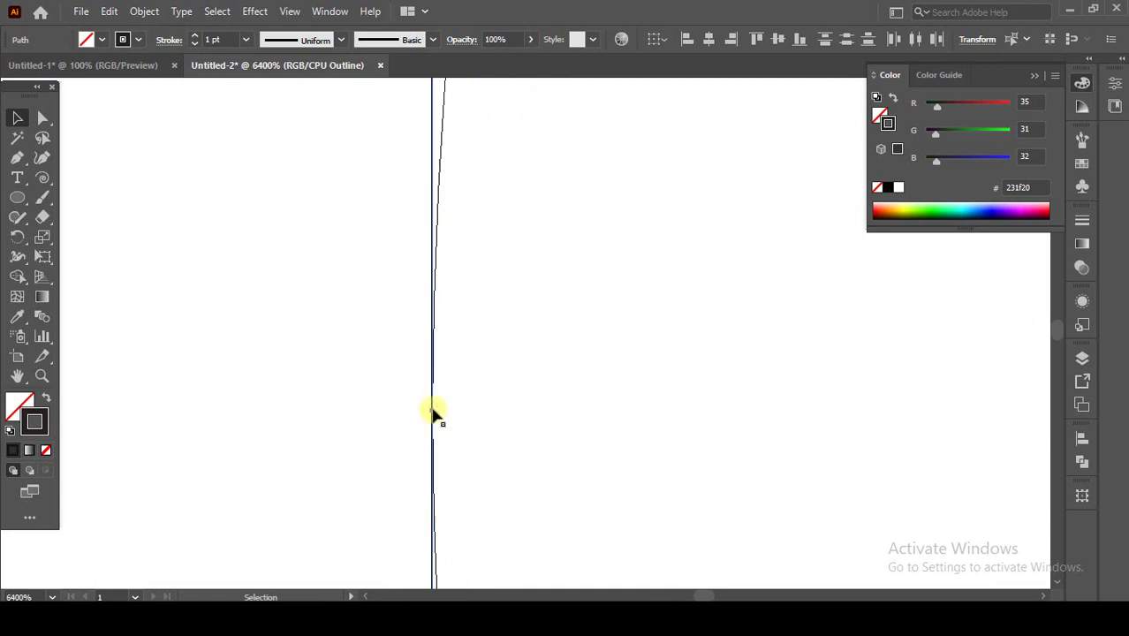
{"action": "scroll", "coordinate": [433, 410], "scroll_direction": "up", "scroll_amount": 3}
{"action": "scroll", "coordinate": [225, 309], "scroll_direction": "down", "scroll_amount": 3}
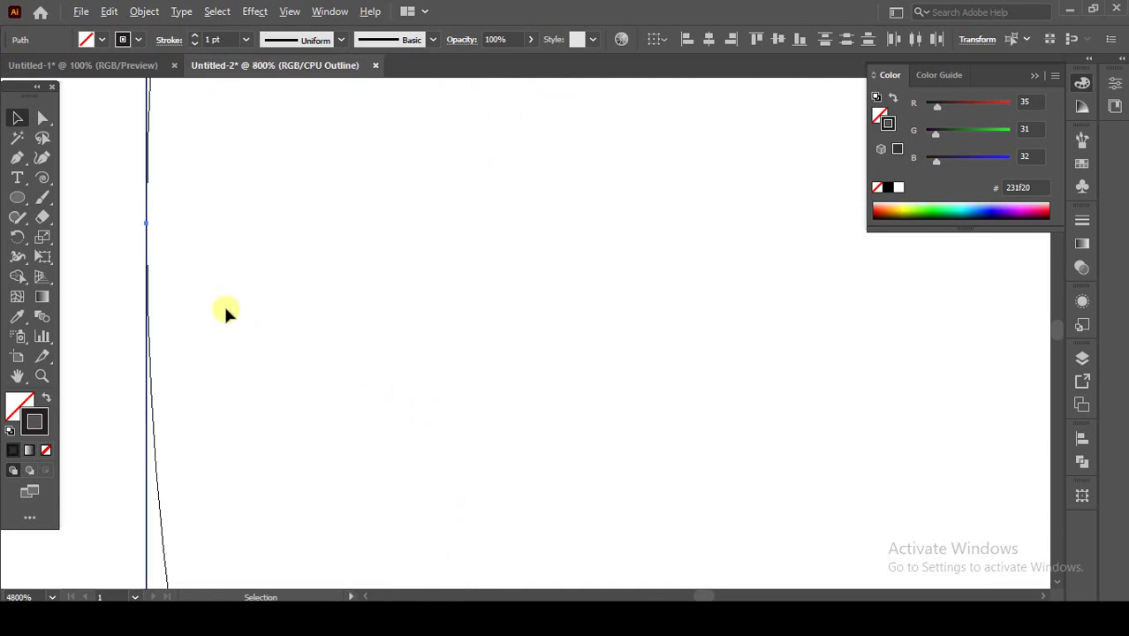
{"action": "scroll", "coordinate": [223, 303], "scroll_direction": "down", "scroll_amount": 5}
{"action": "key", "text": "ctrl+y"}
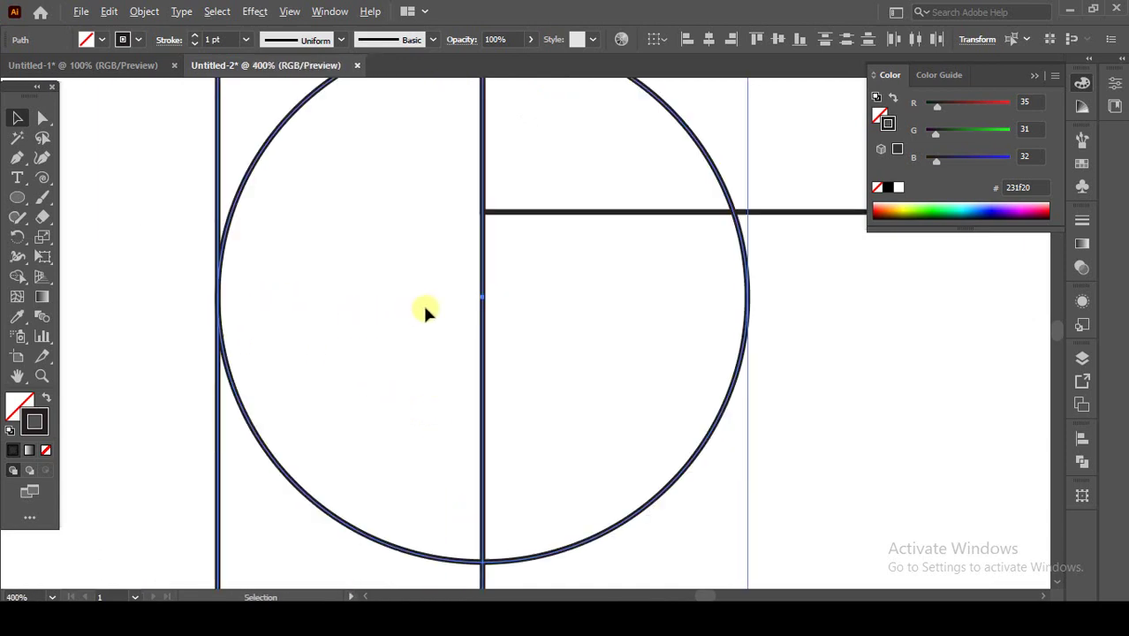
{"action": "scroll", "coordinate": [424, 309], "scroll_direction": "up", "scroll_amount": 3}
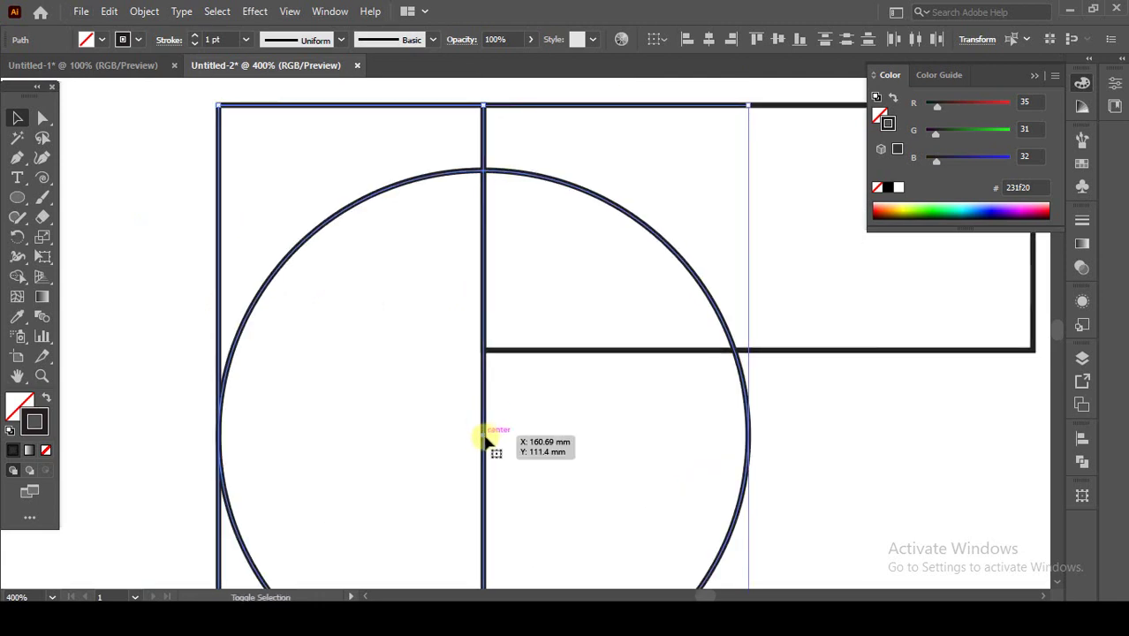
Move the circle straight up until its top meets the rectangles' top edge.
{"action": "left_click", "coordinate": [484, 424]}
{"action": "left_click_drag", "start_coordinate": [297, 189], "coordinate": [360, 278]}
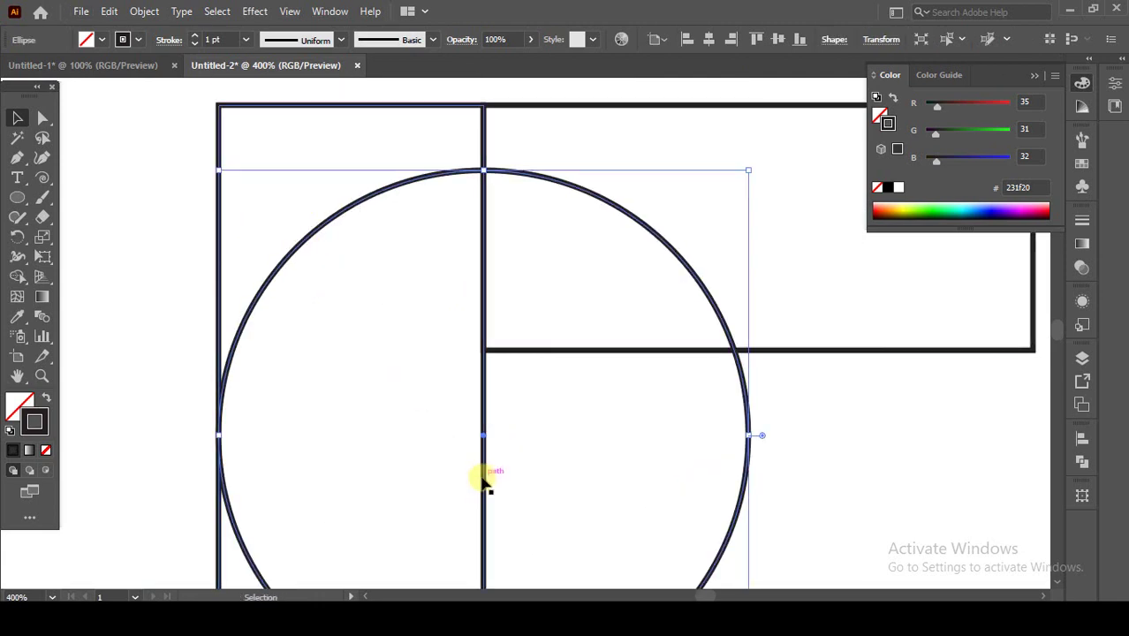
{"action": "left_click_drag", "start_coordinate": [484, 479], "coordinate": [484, 372]}
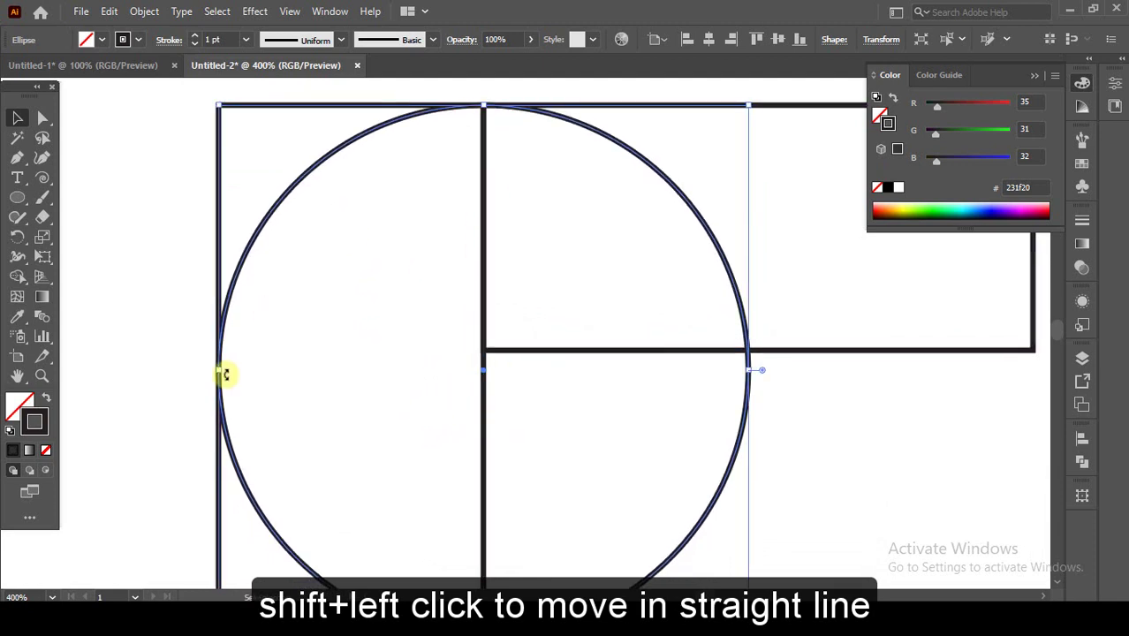
{"action": "left_click", "coordinate": [377, 238]}
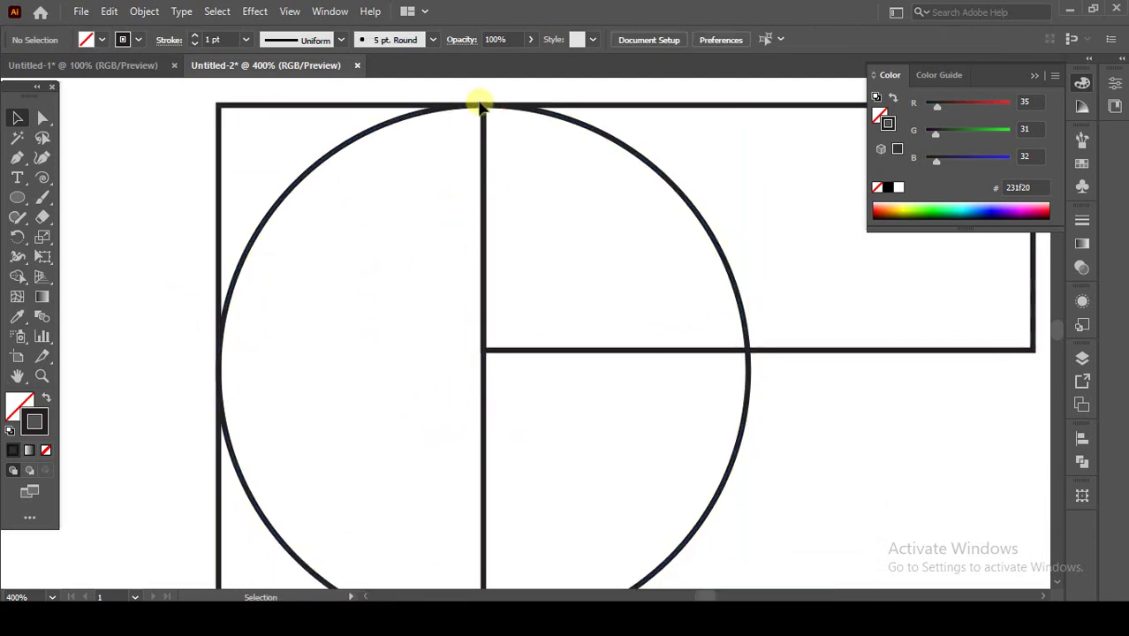
{"action": "key", "text": "ctrl+y"}
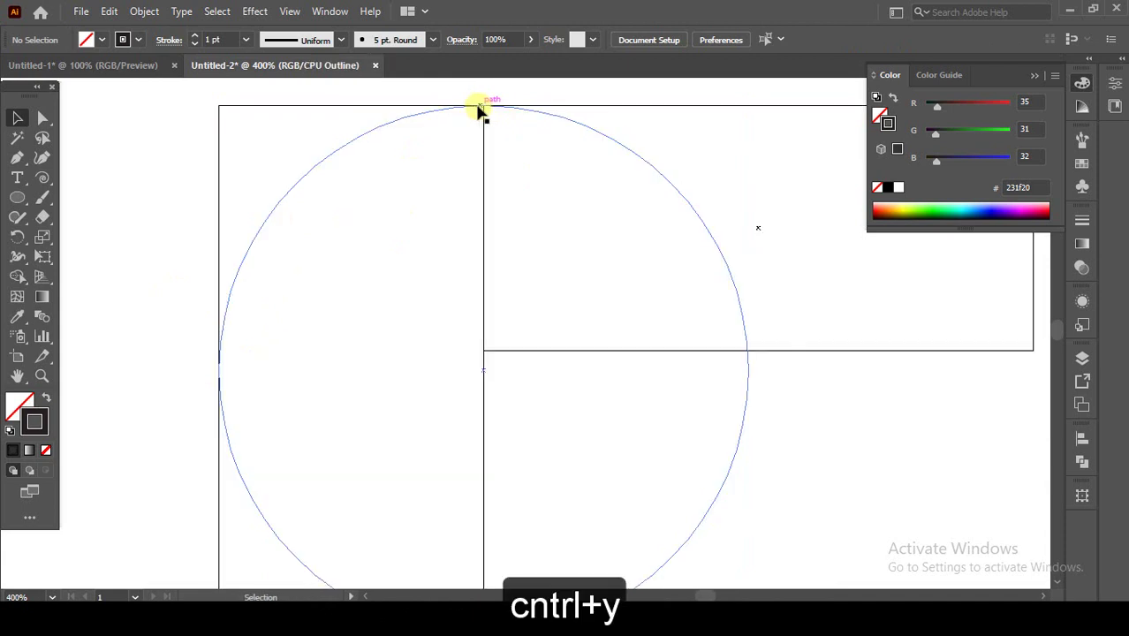
{"action": "scroll", "coordinate": [484, 106], "scroll_direction": "up", "scroll_amount": 2}
{"action": "scroll", "coordinate": [443, 113], "scroll_direction": "down", "scroll_amount": 3}
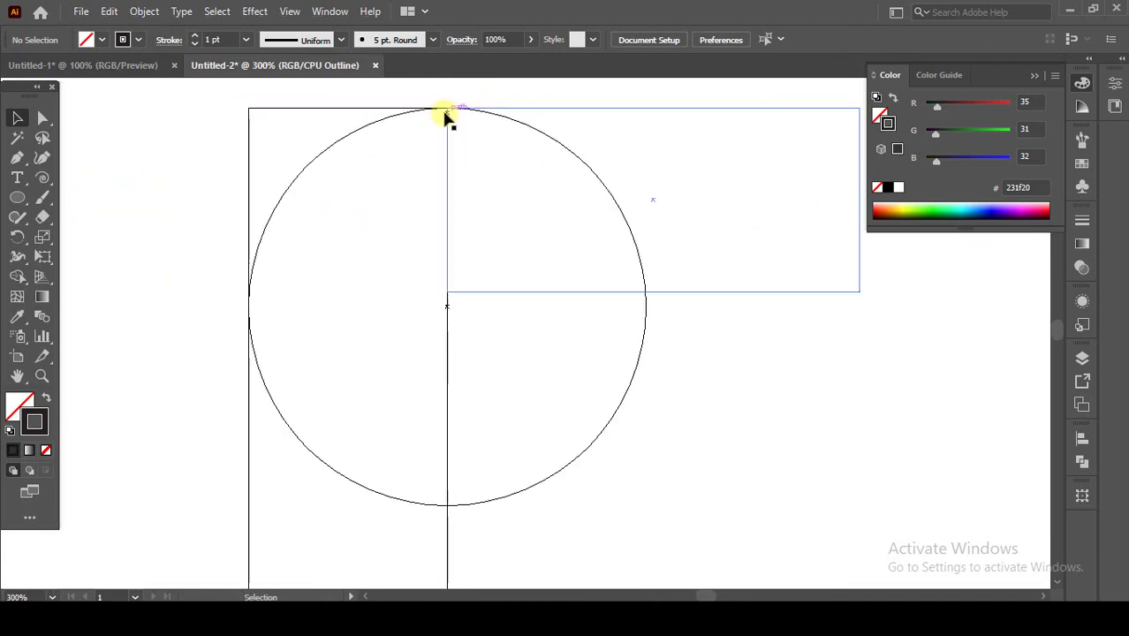
{"action": "key", "text": "ctrl+y"}
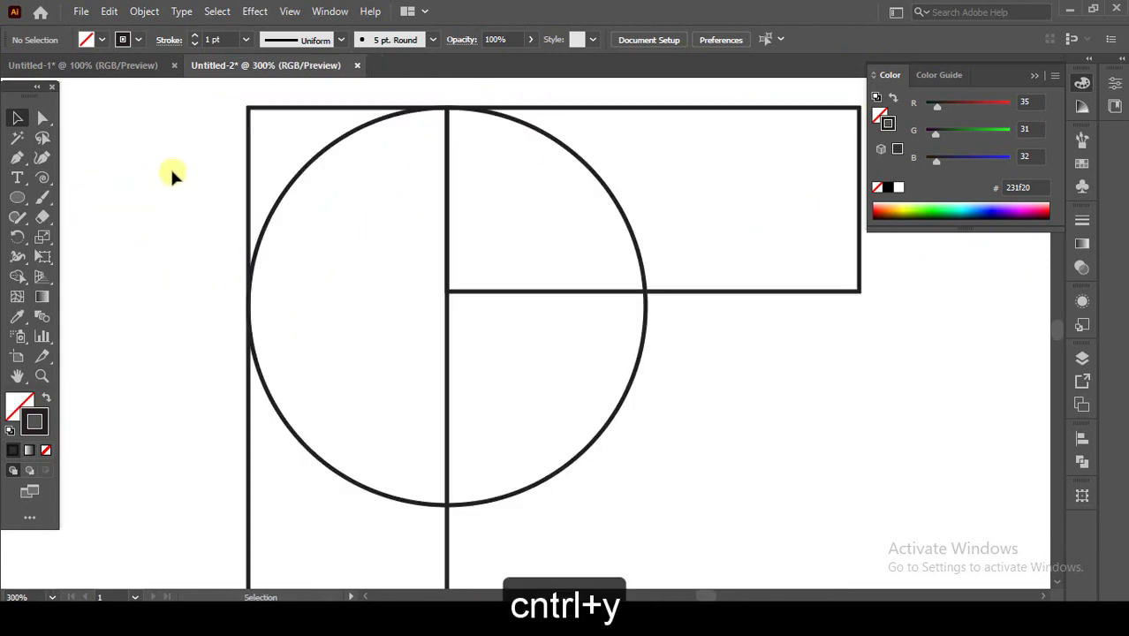
Use Shape Builder to curve the stem's top: merge the left half-circle, delete the rest.
{"action": "left_click_drag", "start_coordinate": [177, 149], "coordinate": [297, 300]}
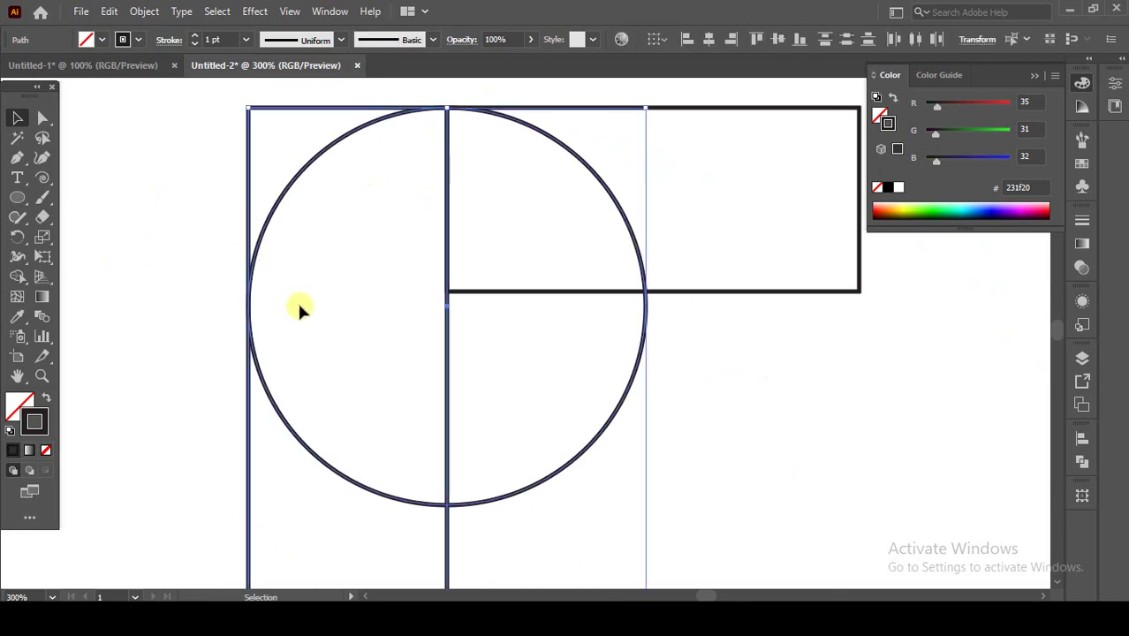
{"action": "left_click", "coordinate": [18, 277]}
{"action": "left_click", "coordinate": [262, 161], "text": "alt"}
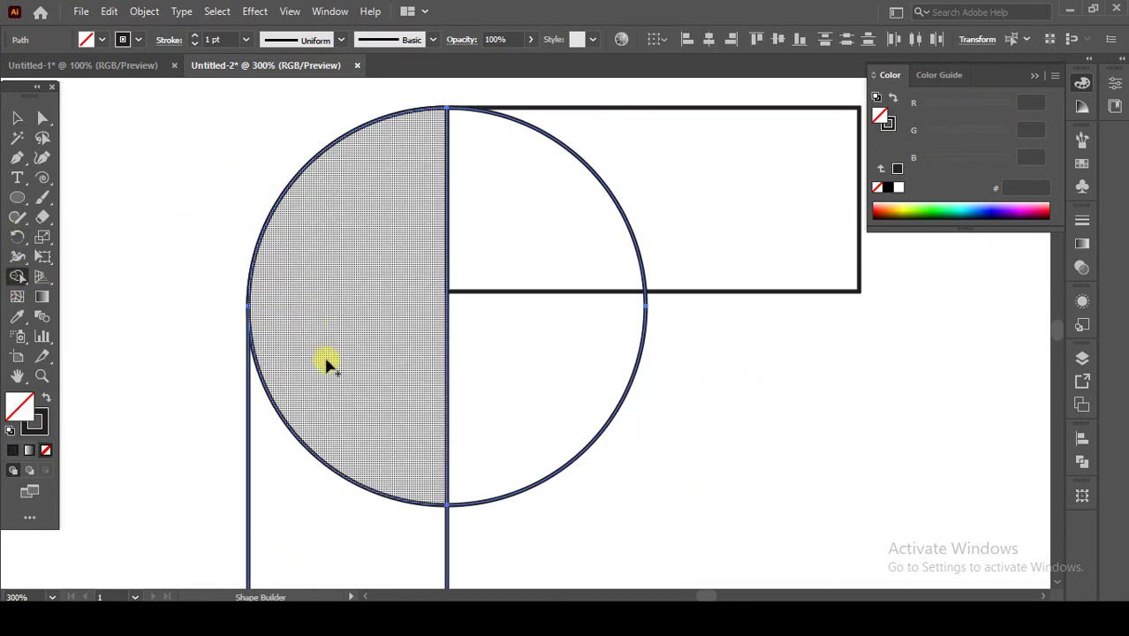
{"action": "left_click_drag", "start_coordinate": [335, 305], "coordinate": [334, 495]}
{"action": "left_click", "coordinate": [530, 363], "text": "alt"}
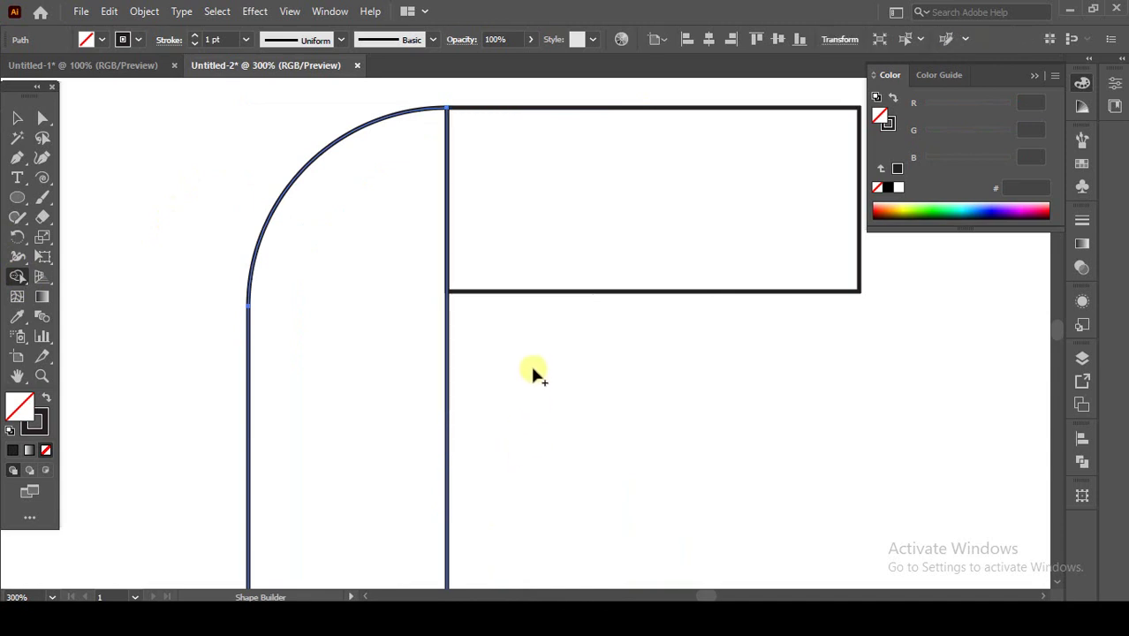
{"action": "left_click", "coordinate": [17, 118]}
{"action": "left_click", "coordinate": [411, 145]}
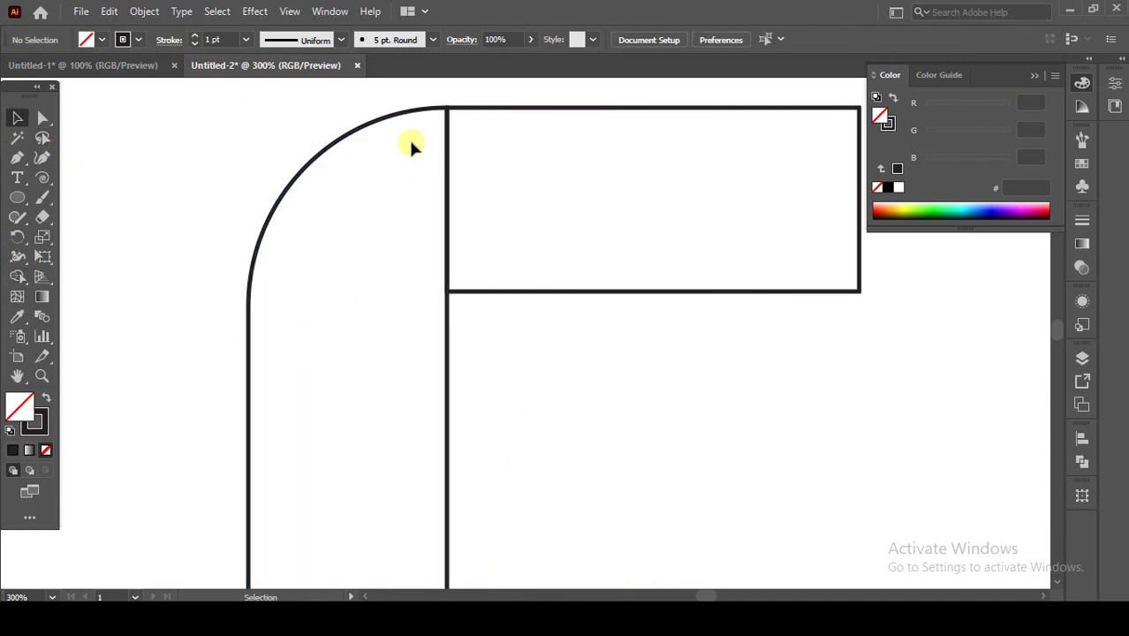
Draw a circle filling the top arm's height and move it to the arm's left end.
{"action": "left_click_drag", "start_coordinate": [449, 269], "coordinate": [278, 305]}
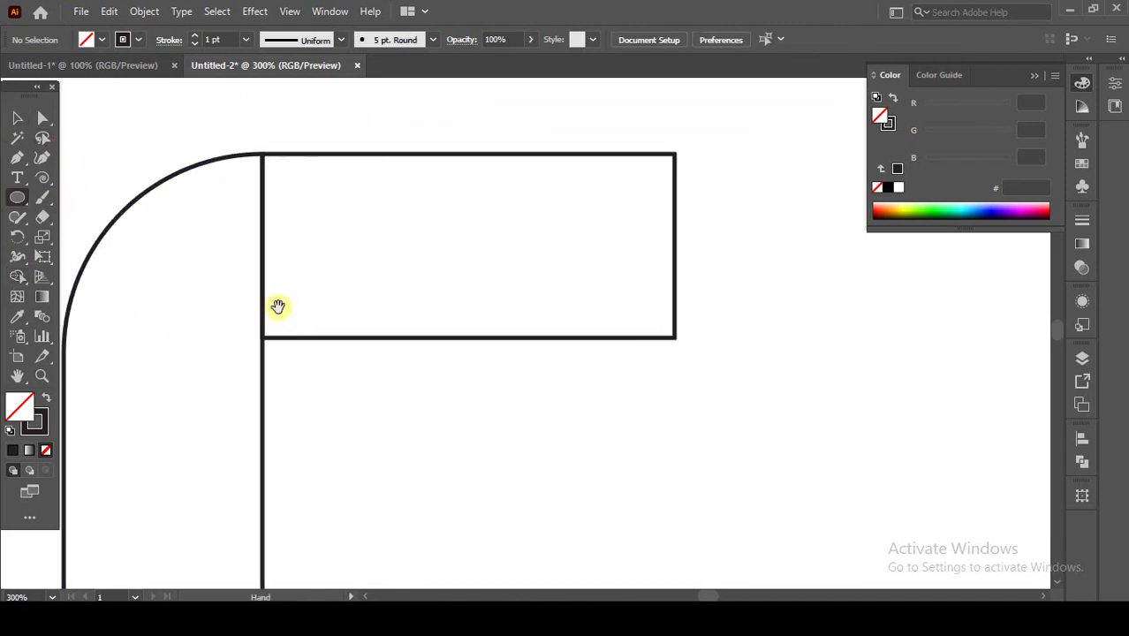
{"action": "left_click_drag", "start_coordinate": [466, 245], "coordinate": [469, 245]}
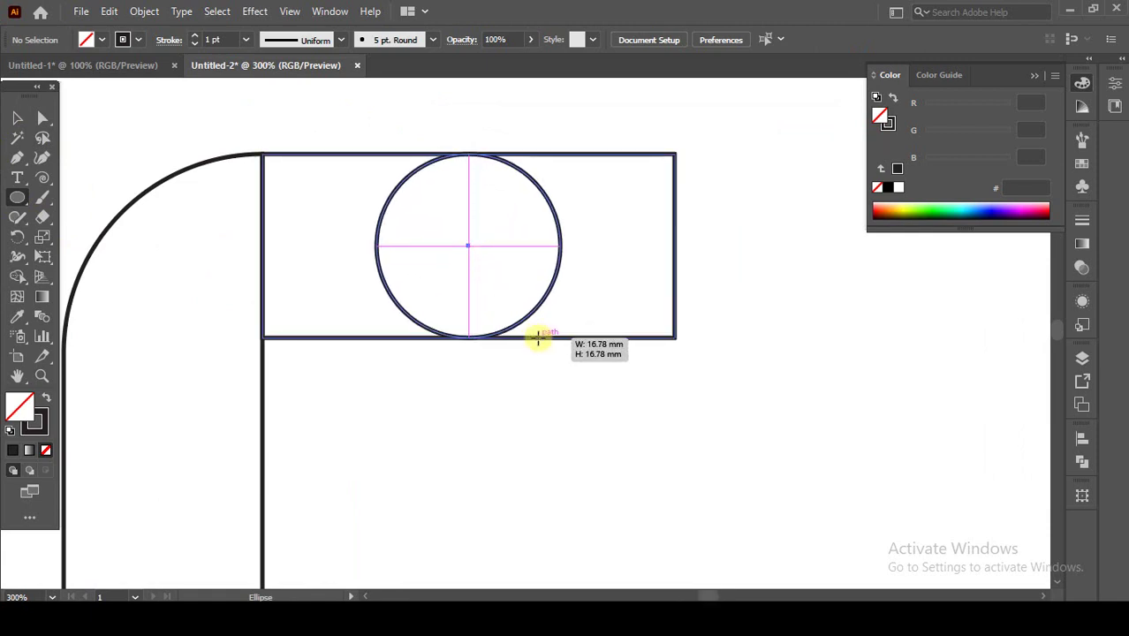
{"action": "left_click_drag", "start_coordinate": [468, 246], "coordinate": [560, 337]}
{"action": "left_click", "coordinate": [17, 117]}
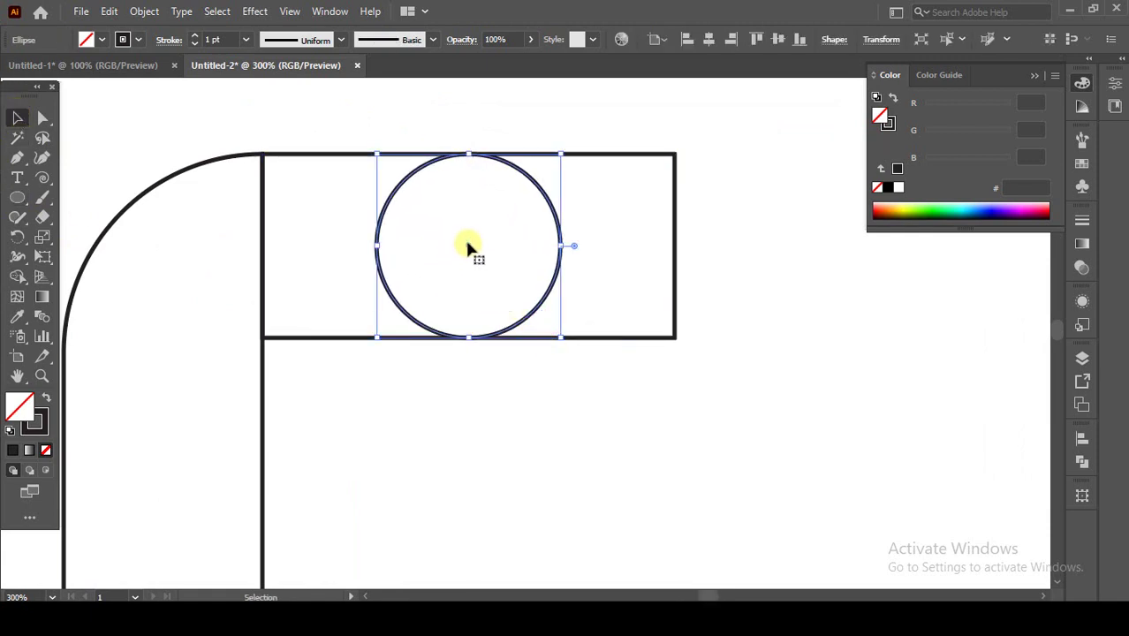
{"action": "left_click_drag", "start_coordinate": [467, 239], "coordinate": [350, 246]}
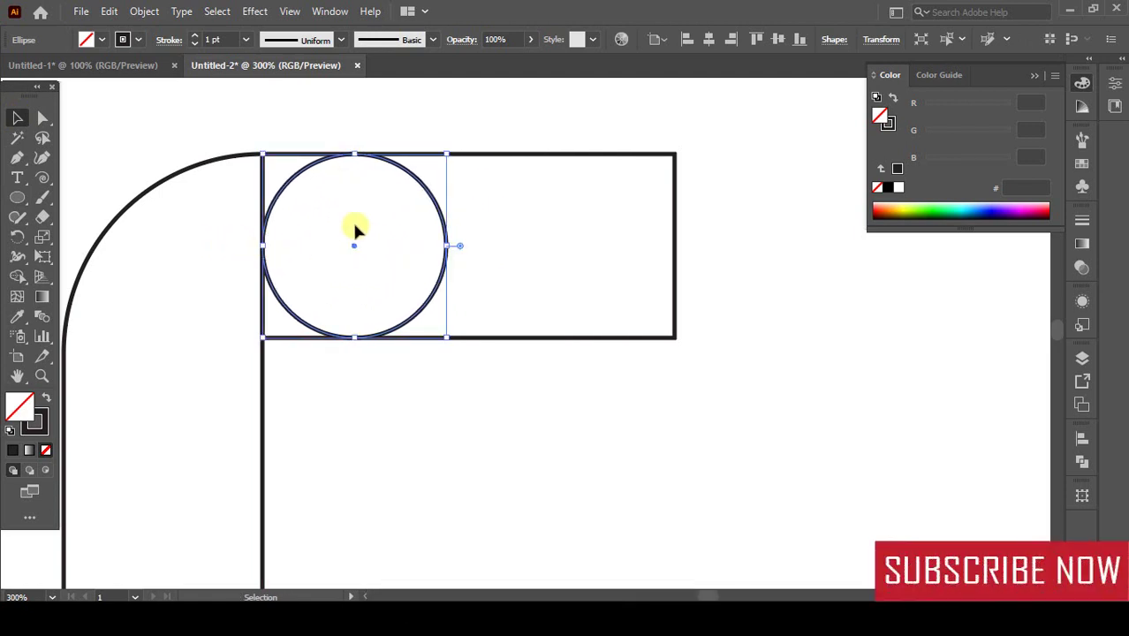
Merge that circle into the top arm with Shape Builder to round its corner.
{"action": "key", "text": "ctrl+a"}
{"action": "left_click", "coordinate": [17, 276]}
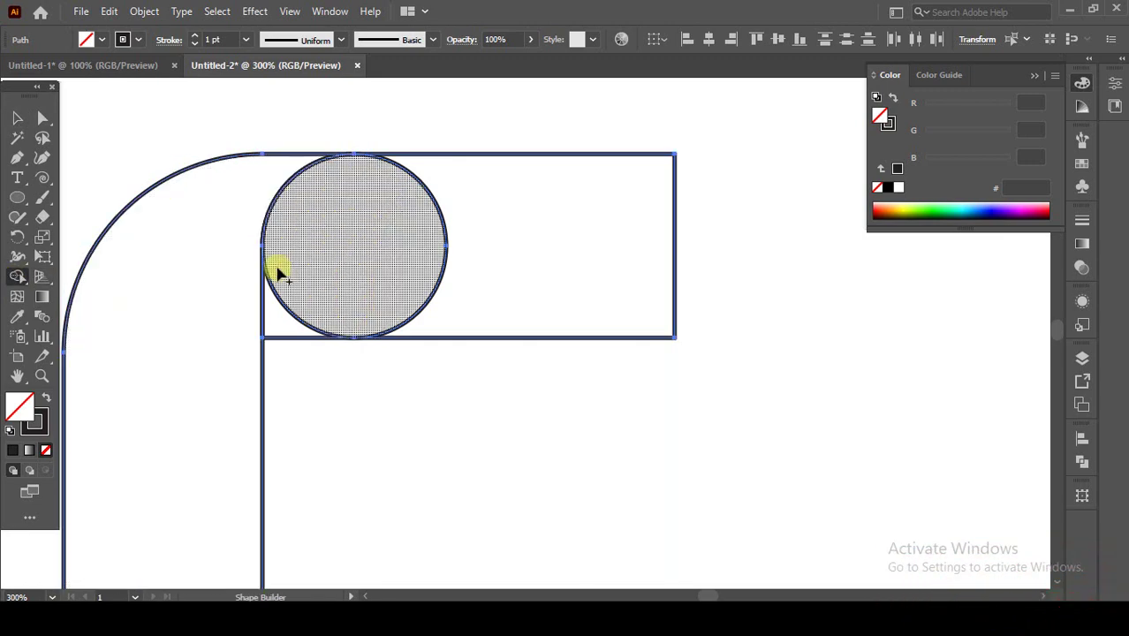
{"action": "left_click_drag", "start_coordinate": [272, 298], "coordinate": [463, 239]}
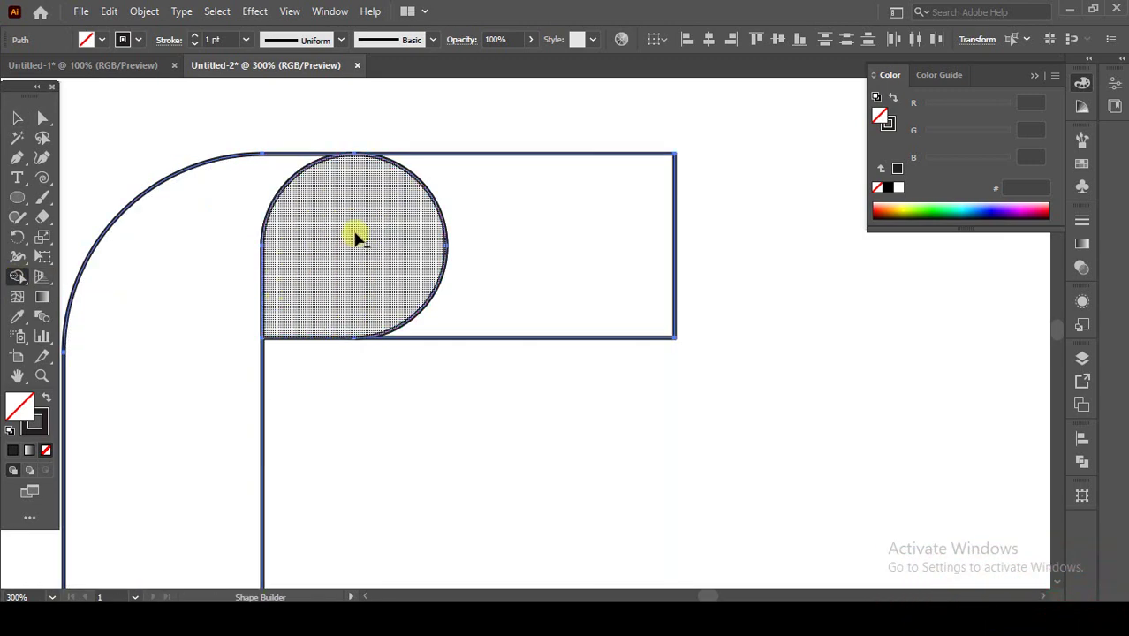
{"action": "left_click", "coordinate": [17, 118]}
{"action": "left_click", "coordinate": [160, 133]}
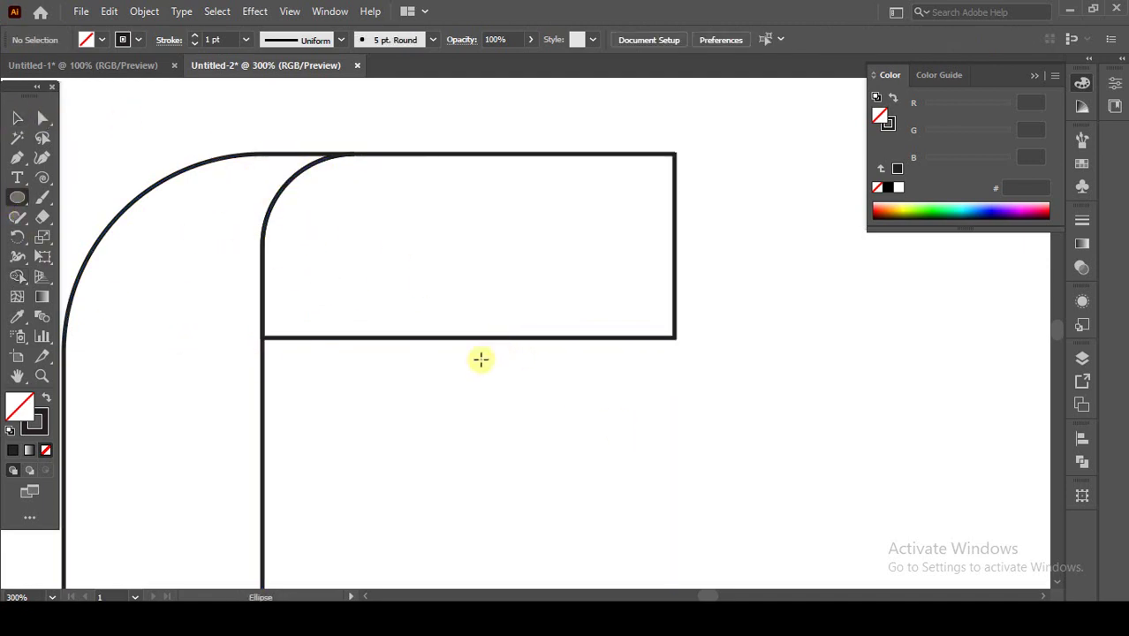
Draw a circle centred on the arm's top edge and slide it flush with the arm's right end.
{"action": "key", "text": "shift+alt"}
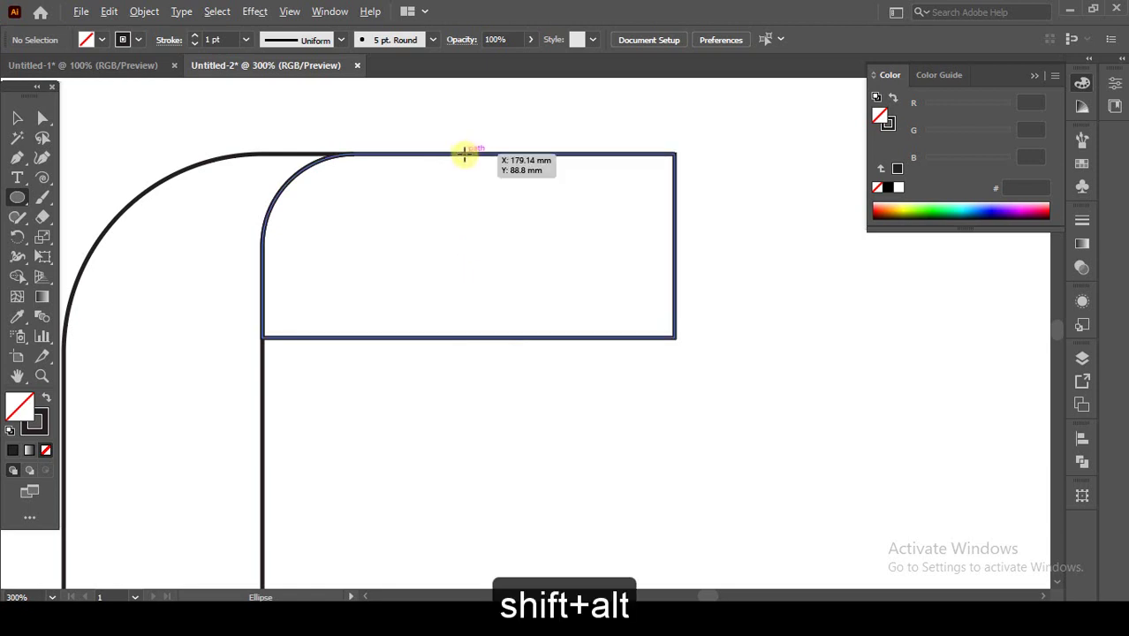
{"action": "left_click_drag", "start_coordinate": [464, 155], "coordinate": [537, 337]}
{"action": "left_click", "coordinate": [18, 118]}
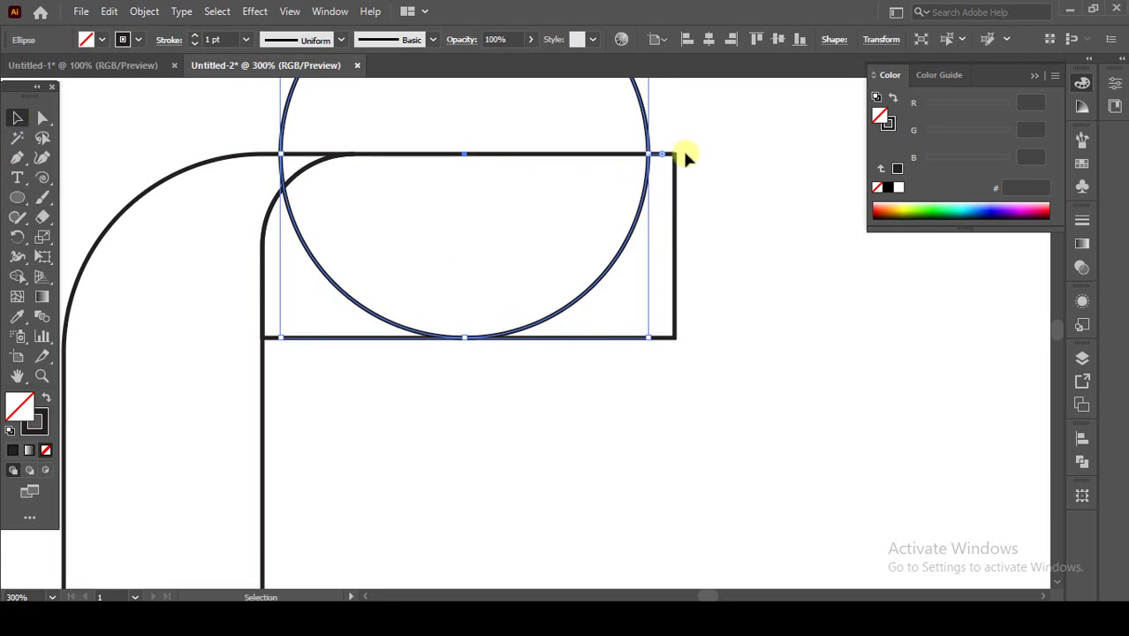
{"action": "left_click_drag", "start_coordinate": [464, 157], "coordinate": [491, 156]}
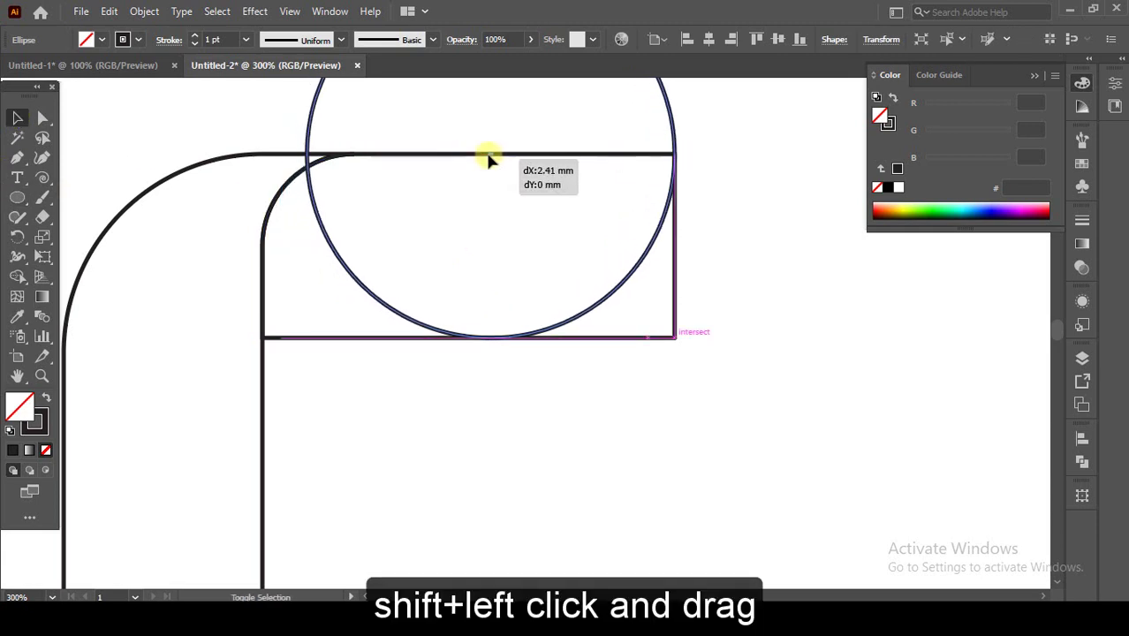
{"action": "left_click", "coordinate": [740, 212]}
{"action": "left_click_drag", "start_coordinate": [712, 190], "coordinate": [604, 250]}
{"action": "scroll", "coordinate": [568, 225], "scroll_direction": "up", "scroll_amount": 2}
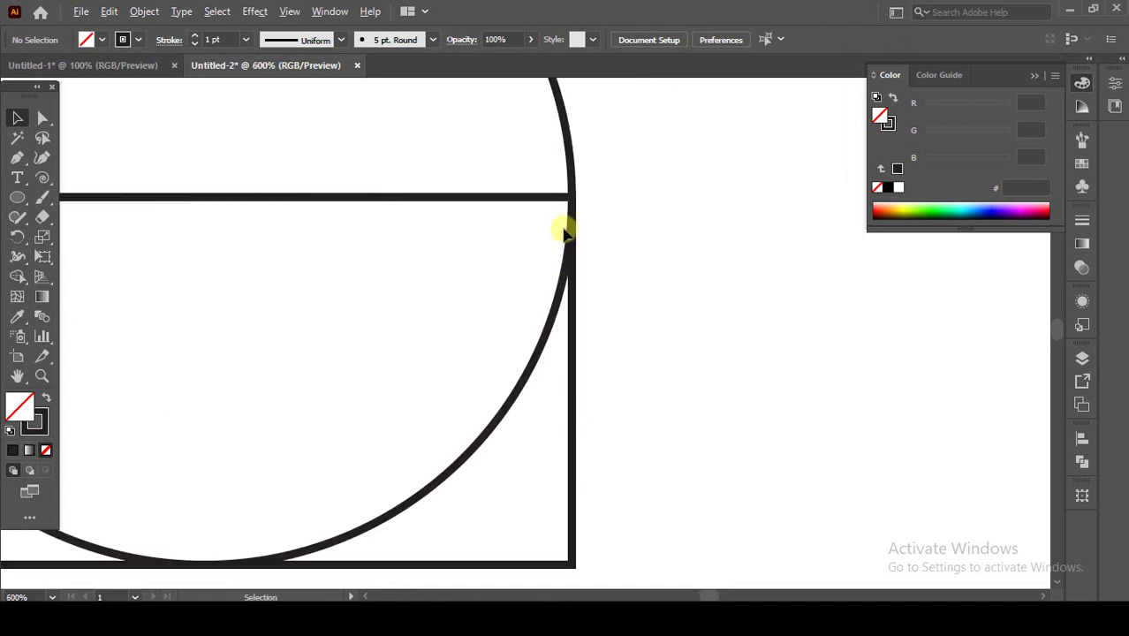
{"action": "scroll", "coordinate": [567, 230], "scroll_direction": "down", "scroll_amount": 3}
With Shape Builder, drop the outer corner, merge the lower circle piece, and delete the half above the arm.
{"action": "left_click_drag", "start_coordinate": [307, 132], "coordinate": [429, 358]}
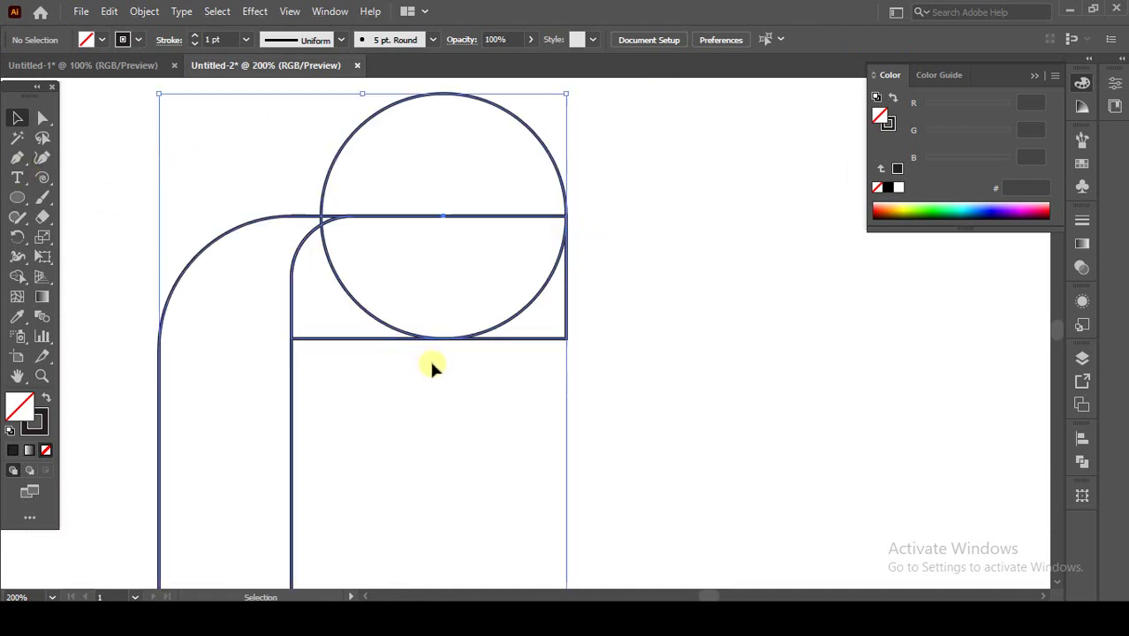
{"action": "left_click", "coordinate": [17, 276]}
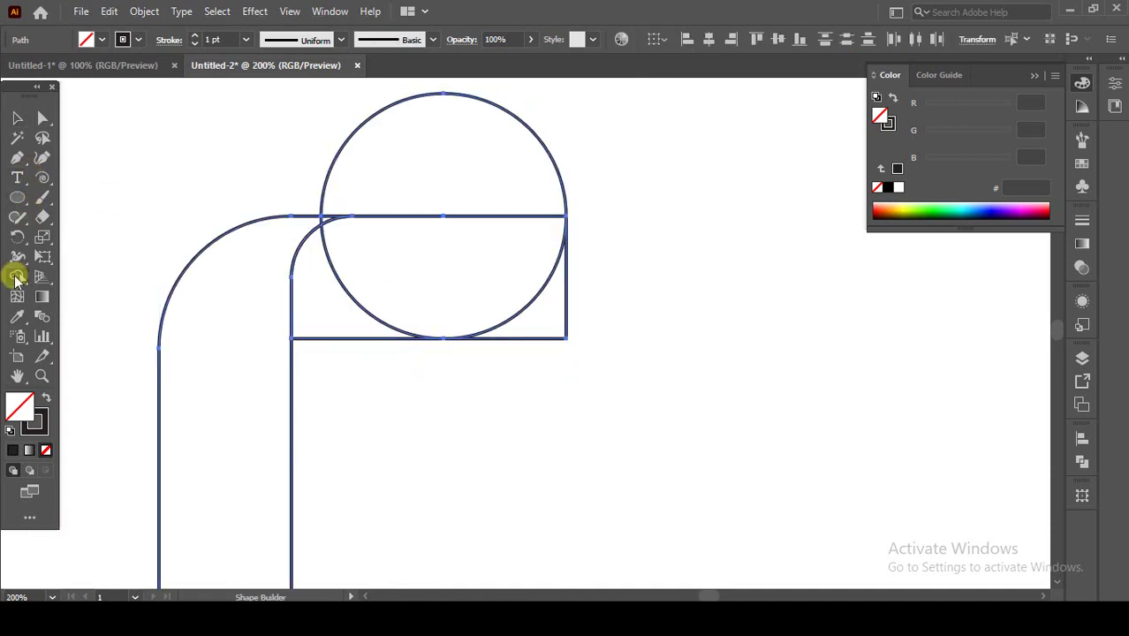
{"action": "left_click", "coordinate": [542, 335], "text": "alt"}
{"action": "mouse_move", "coordinate": [451, 309]}
{"action": "left_mouse_down"}
{"action": "mouse_move", "coordinate": [401, 322]}
{"action": "mouse_move", "coordinate": [336, 256]}
{"action": "left_mouse_up"}
{"action": "left_click", "coordinate": [309, 162], "text": "alt"}
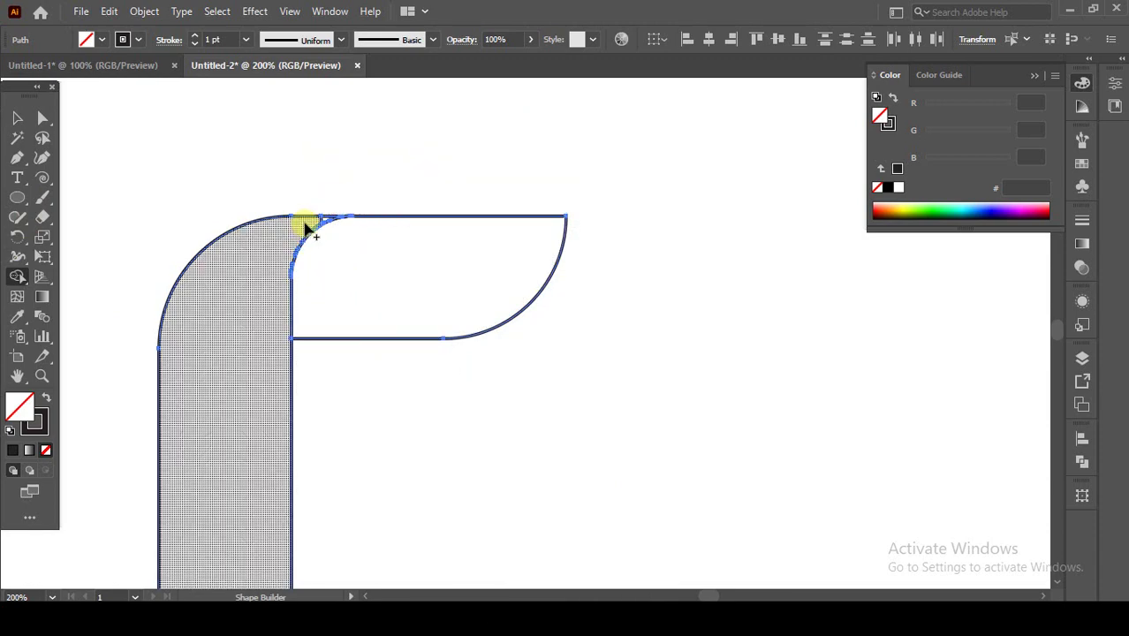
{"action": "scroll", "coordinate": [302, 226], "scroll_direction": "up", "scroll_amount": 5}
{"action": "scroll", "coordinate": [395, 206], "scroll_direction": "down", "scroll_amount": 6}
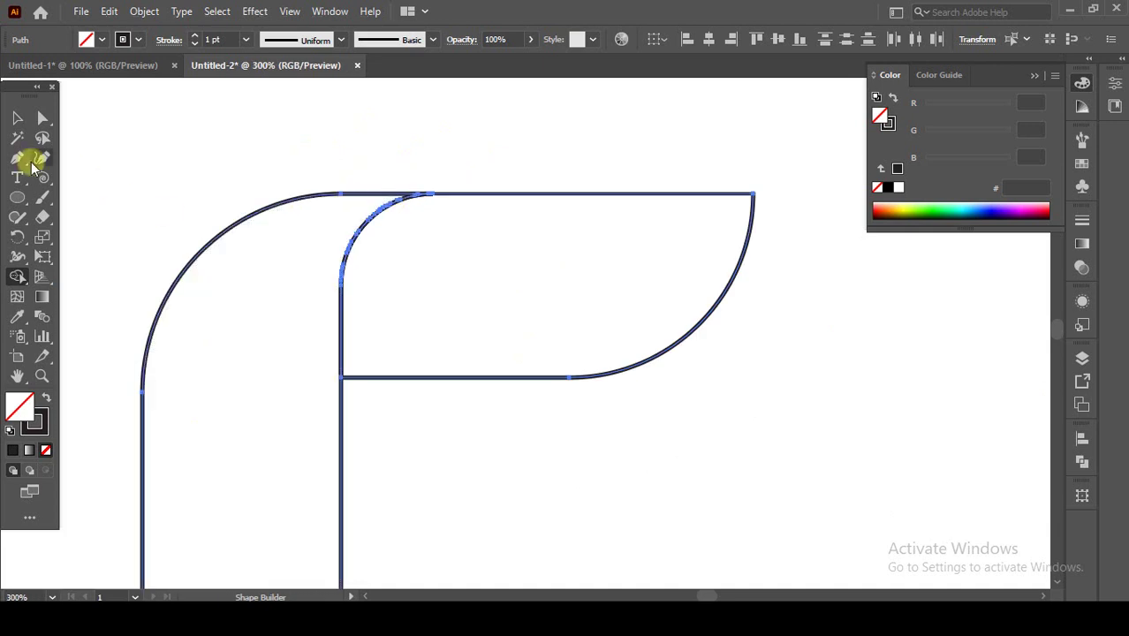
{"action": "left_click", "coordinate": [20, 116]}
{"action": "left_click", "coordinate": [441, 365]}
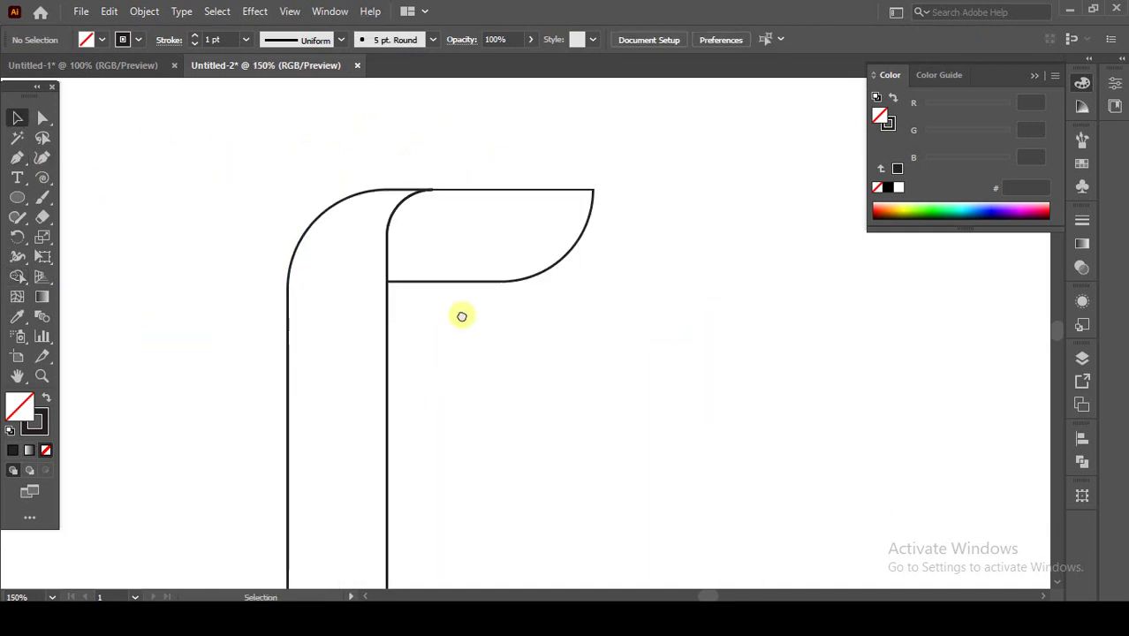
{"action": "scroll", "coordinate": [461, 315], "scroll_direction": "down", "scroll_amount": 2}
{"action": "scroll", "coordinate": [446, 257], "scroll_direction": "down", "scroll_amount": 2}
{"action": "scroll", "coordinate": [406, 336], "scroll_direction": "down", "scroll_amount": 1}
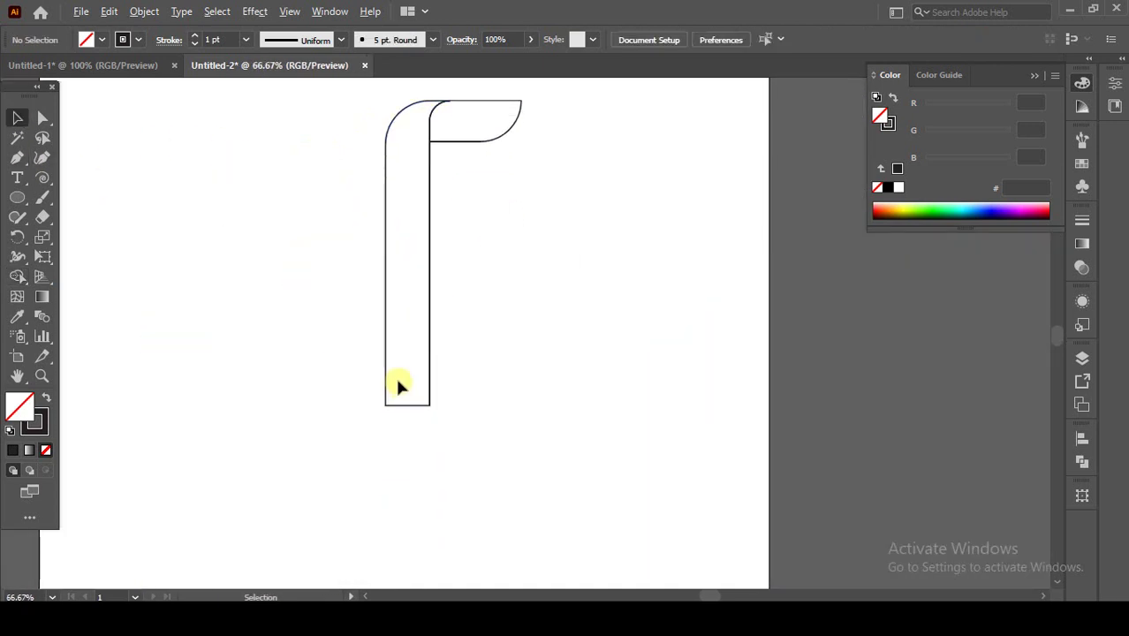
{"action": "scroll", "coordinate": [398, 386], "scroll_direction": "up", "scroll_amount": 3}
Draw a circle centred on the stem's left edge, reaching the stem's bottom corner.
{"action": "left_click", "coordinate": [19, 199]}
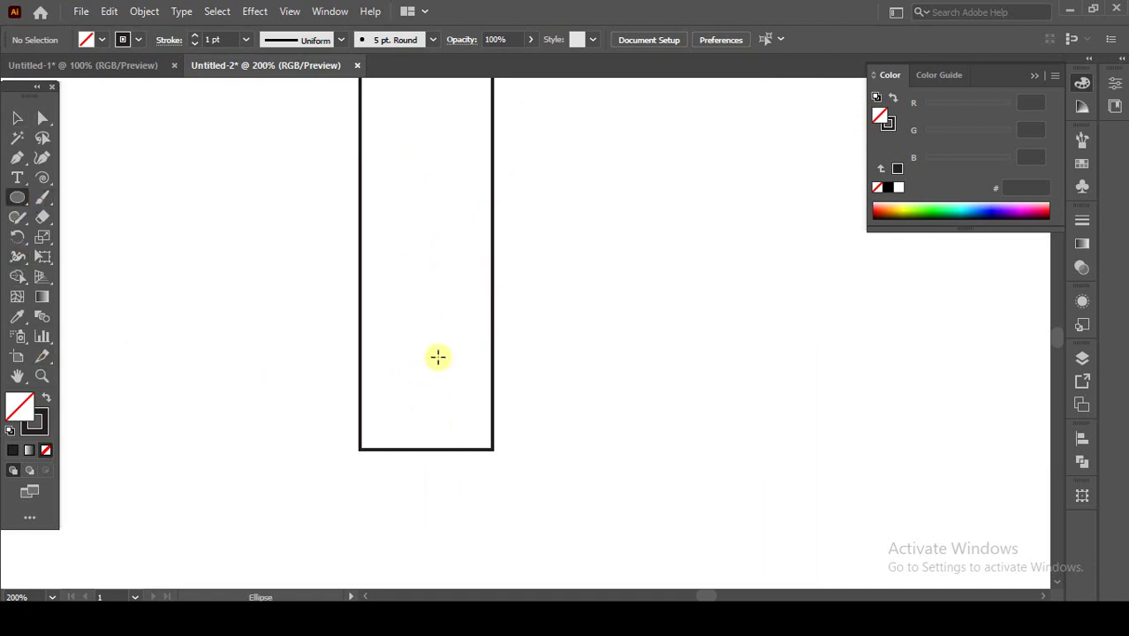
{"action": "left_click_drag", "start_coordinate": [359, 309], "coordinate": [475, 440]}
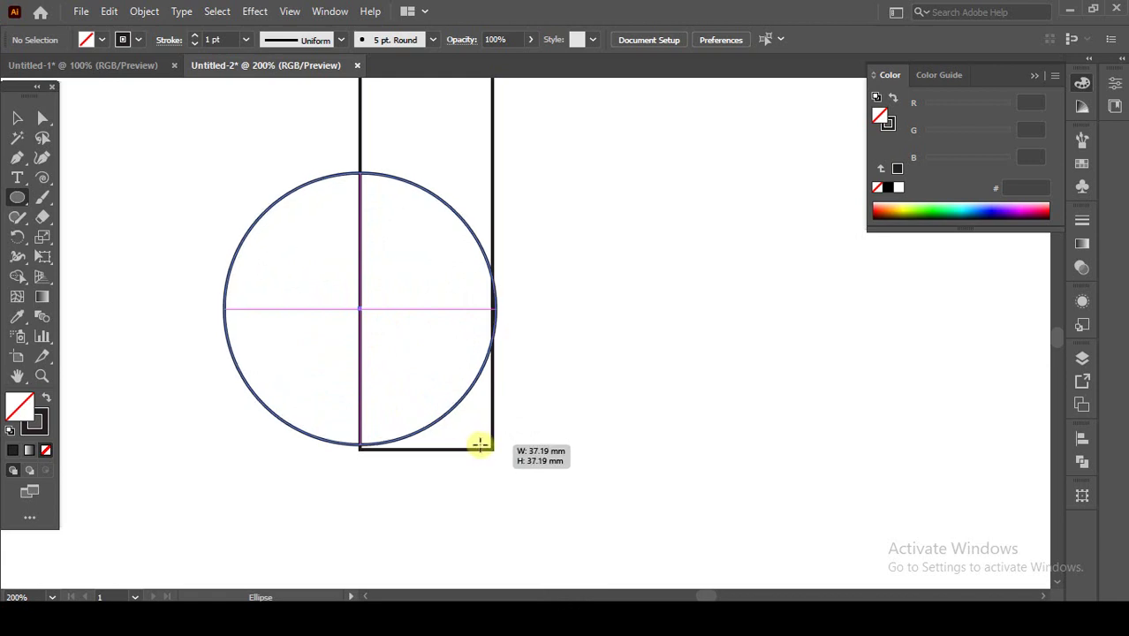
{"action": "left_click_drag", "start_coordinate": [478, 441], "coordinate": [474, 440]}
{"action": "scroll", "coordinate": [492, 315], "scroll_direction": "up", "scroll_amount": 5}
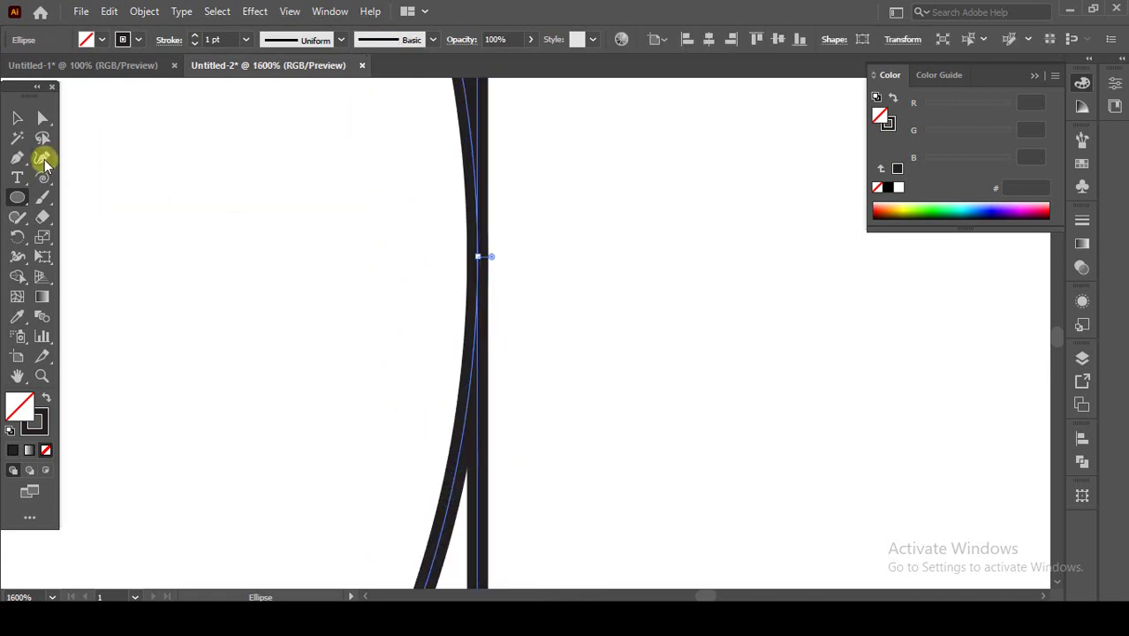
{"action": "key", "text": "v"}
{"action": "scroll", "coordinate": [462, 262], "scroll_direction": "up", "scroll_amount": 2}
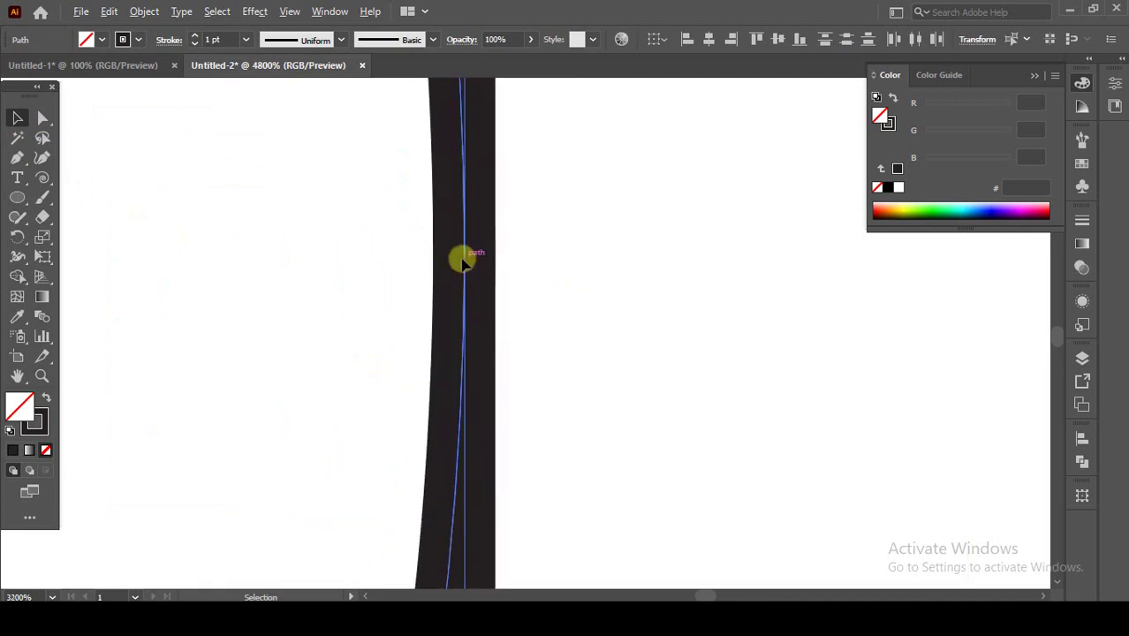
{"action": "scroll", "coordinate": [462, 263], "scroll_direction": "down", "scroll_amount": 3}
Check the circle in Outline view, then move it down so its bottom rests on the stem's base.
{"action": "key", "text": "ctrl+y"}
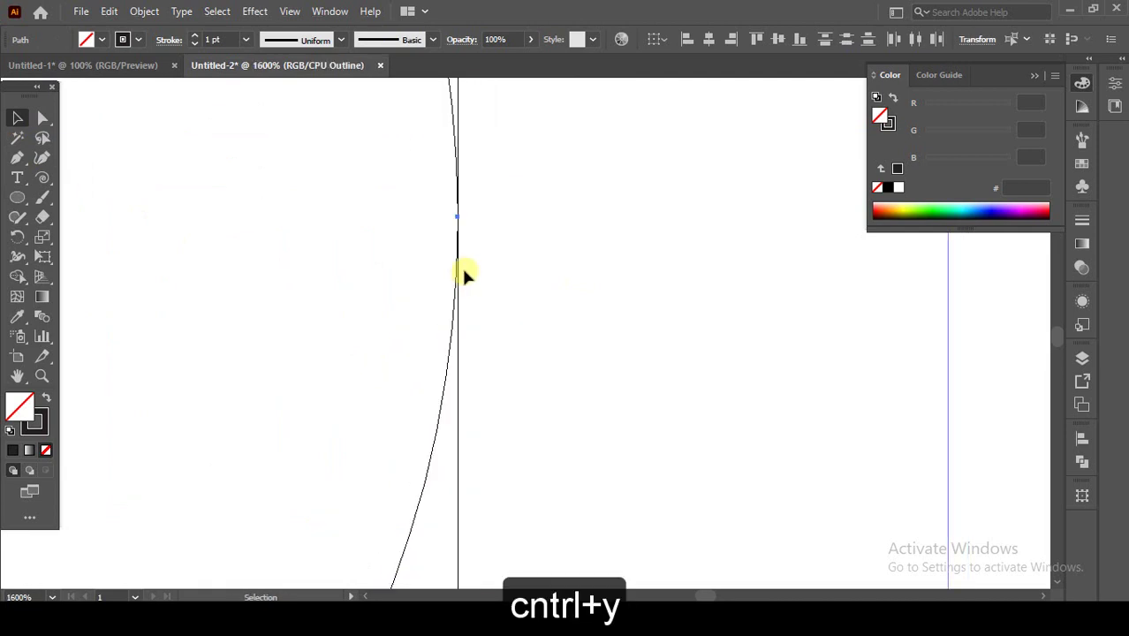
{"action": "scroll", "coordinate": [459, 222], "scroll_direction": "up", "scroll_amount": 6}
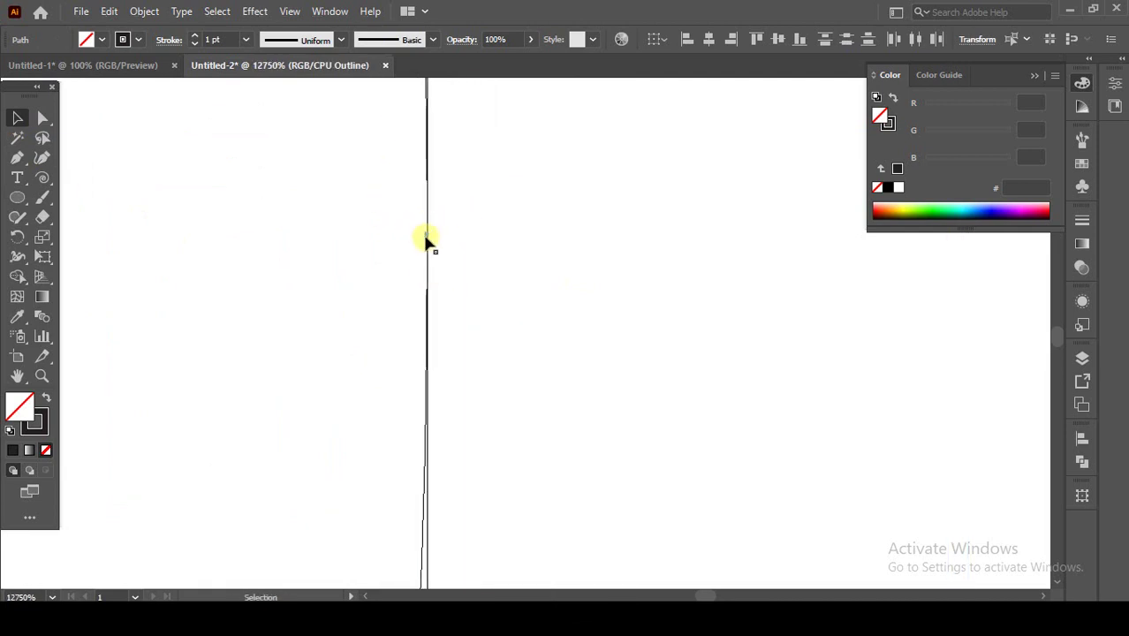
{"action": "scroll", "coordinate": [434, 239], "scroll_direction": "down", "scroll_amount": 5}
{"action": "scroll", "coordinate": [441, 252], "scroll_direction": "down", "scroll_amount": 7}
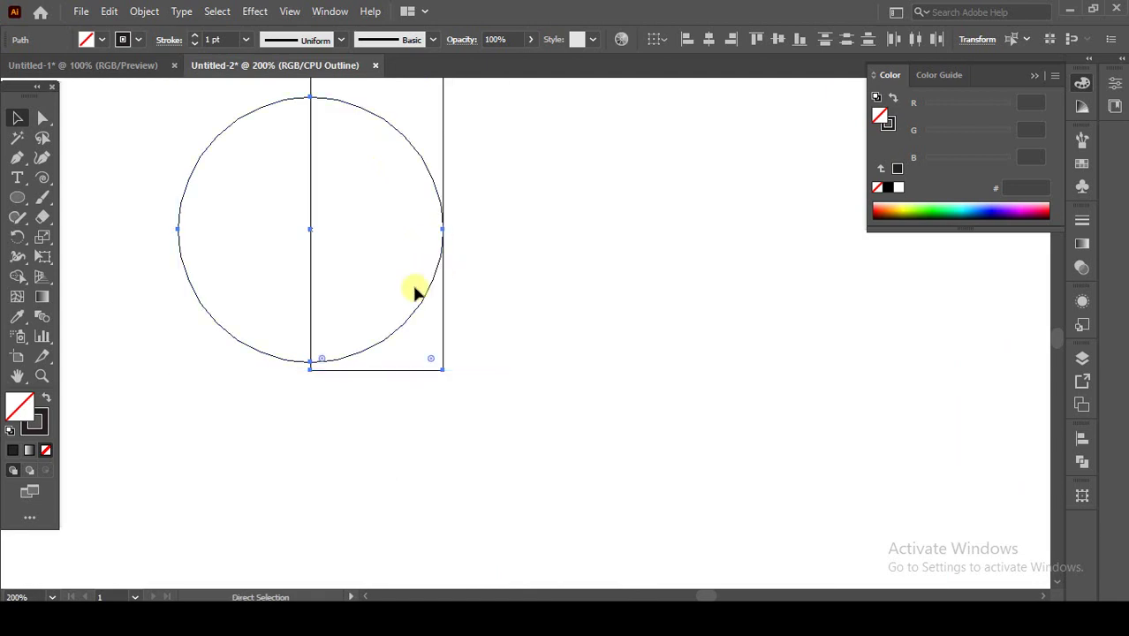
{"action": "key", "text": "ctrl+y"}
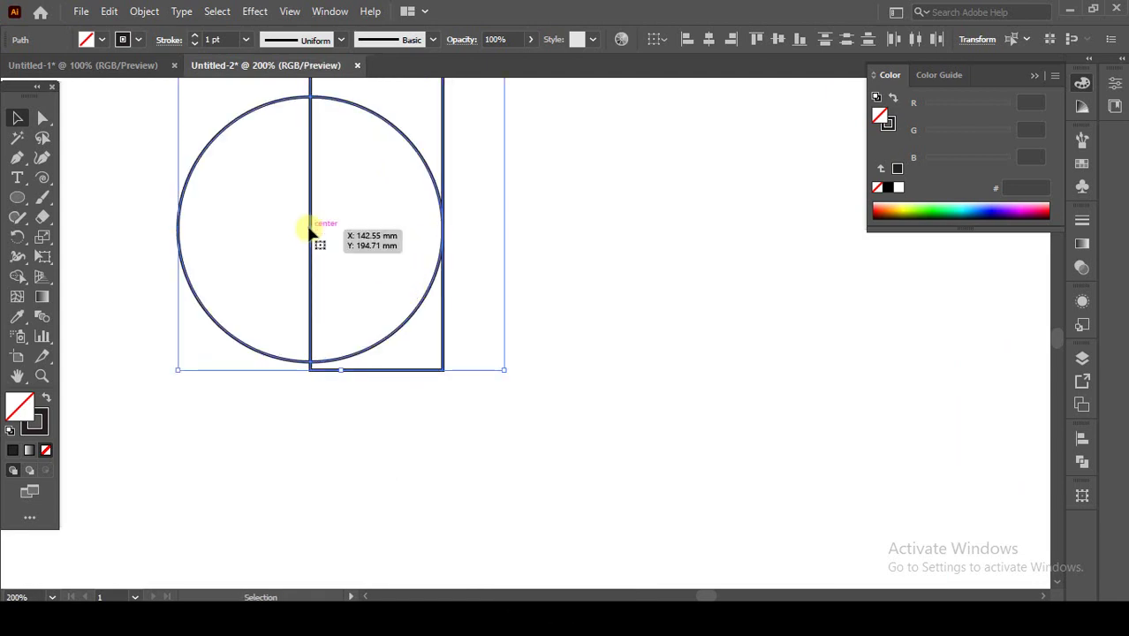
{"action": "left_click", "coordinate": [309, 232], "text": "shift"}
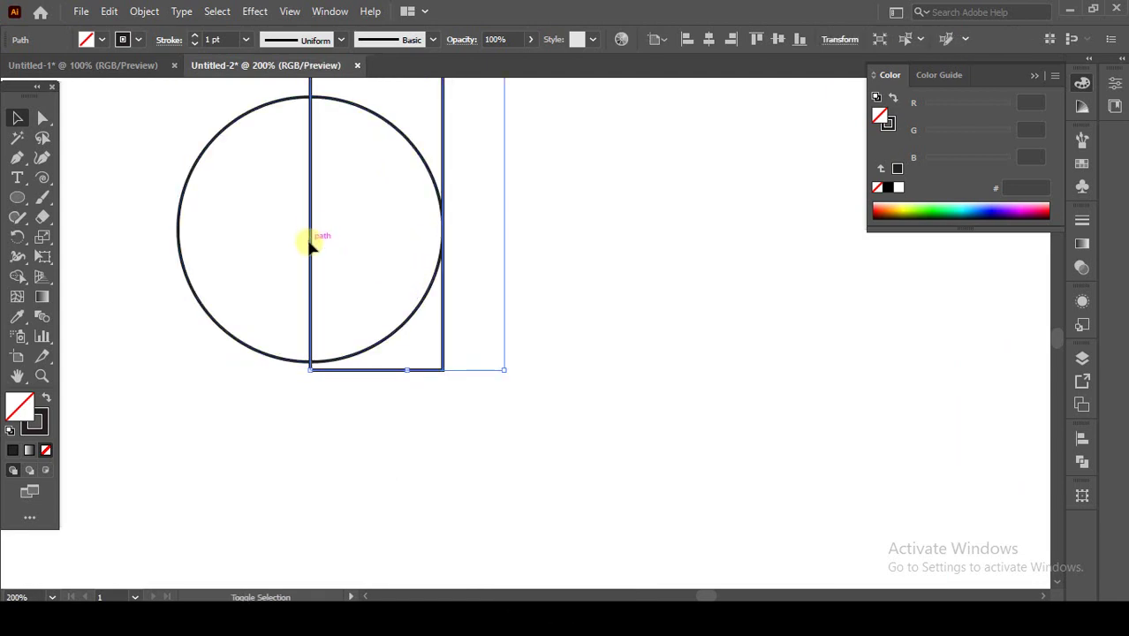
{"action": "left_click", "coordinate": [307, 232]}
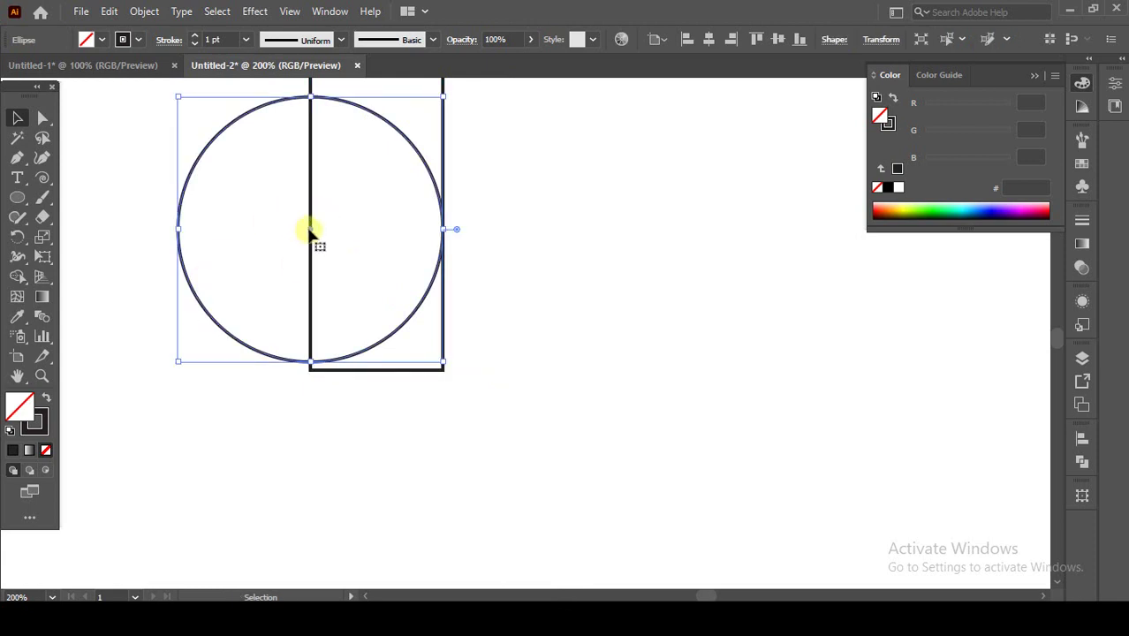
{"action": "left_click", "coordinate": [309, 232], "text": "shift"}
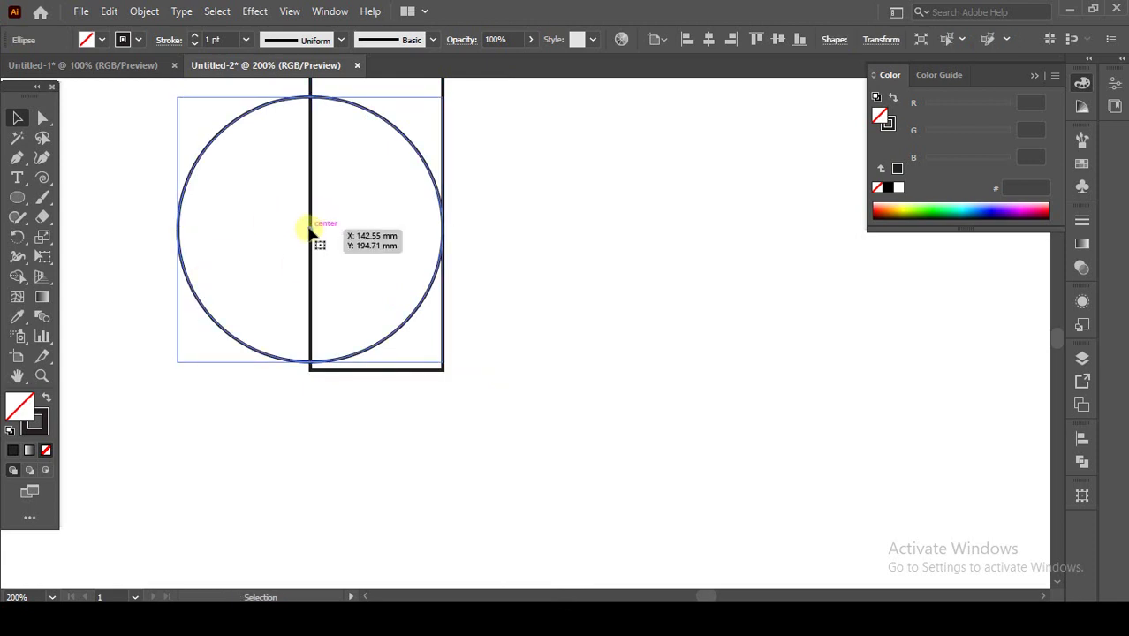
{"action": "left_click_drag", "start_coordinate": [309, 231], "coordinate": [309, 238]}
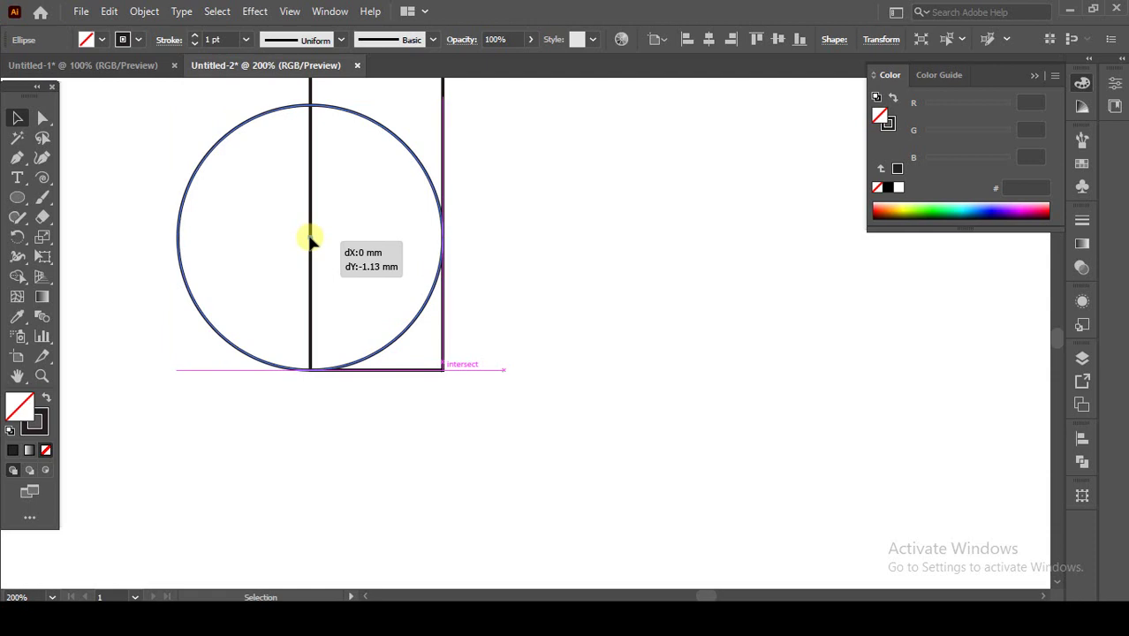
{"action": "left_click", "coordinate": [322, 421]}
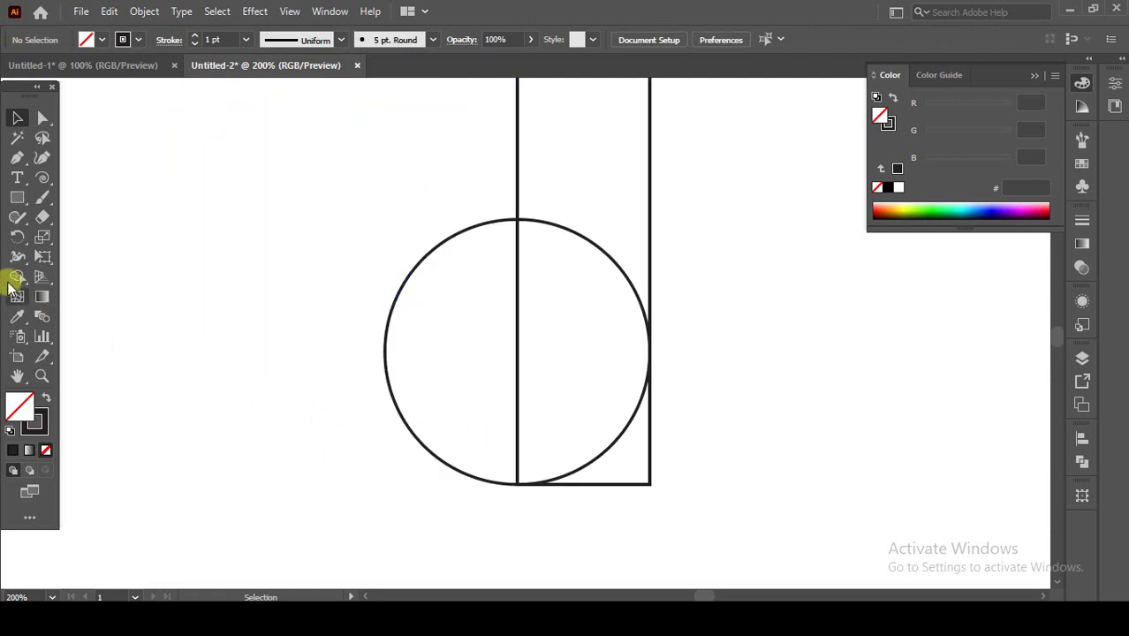
Draw a narrow rectangle against the stem's left side and stretch it upward.
{"action": "left_click", "coordinate": [17, 198]}
{"action": "scroll", "coordinate": [517, 488], "scroll_direction": "up", "scroll_amount": 3, "text": "alt"}
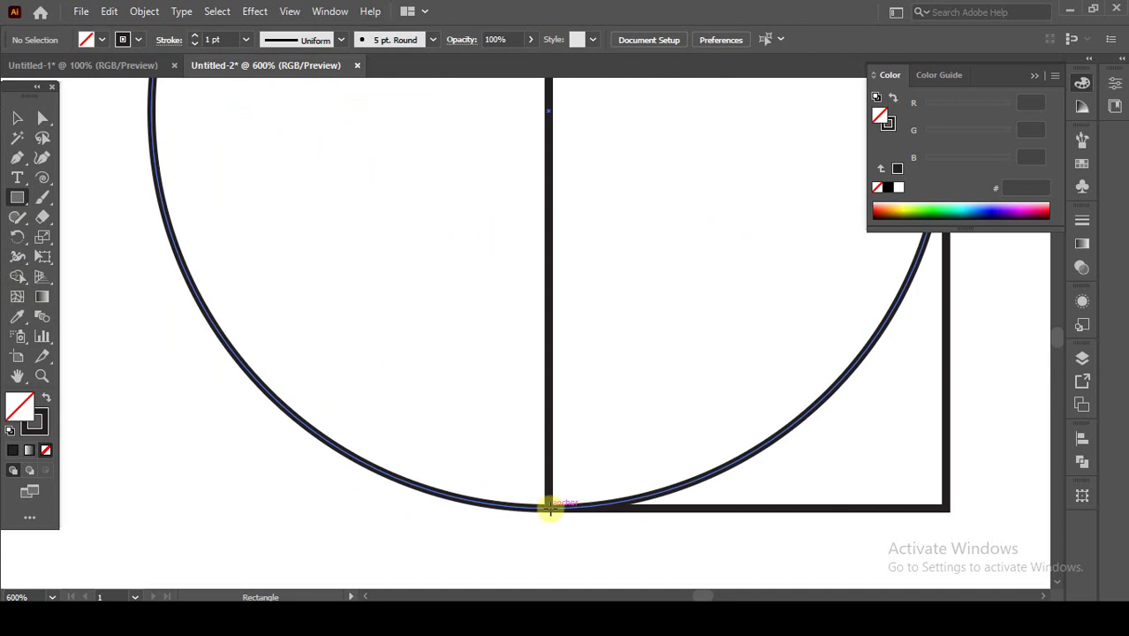
{"action": "mouse_move", "coordinate": [548, 508]}
{"action": "left_mouse_down"}
{"action": "mouse_move", "coordinate": [281, 45]}
{"action": "mouse_move", "coordinate": [292, 103]}
{"action": "left_mouse_up"}
{"action": "scroll", "coordinate": [335, 172], "scroll_direction": "down", "scroll_amount": 3, "text": "alt"}
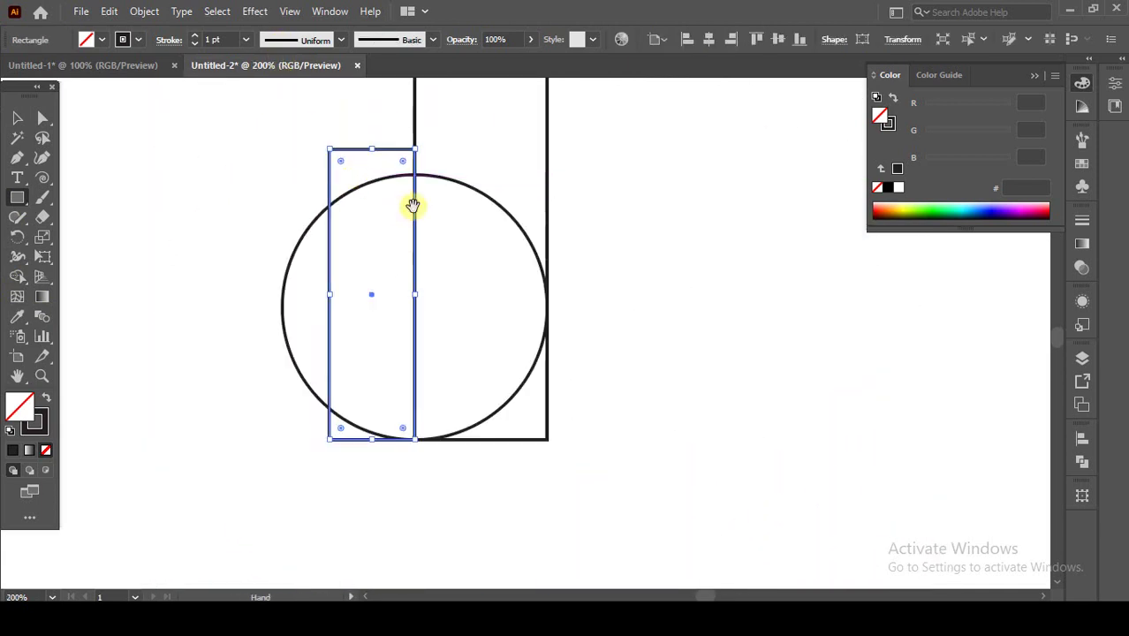
{"action": "left_click", "coordinate": [18, 119]}
{"action": "scroll", "coordinate": [388, 247], "scroll_direction": "down", "scroll_amount": 3, "text": "alt"}
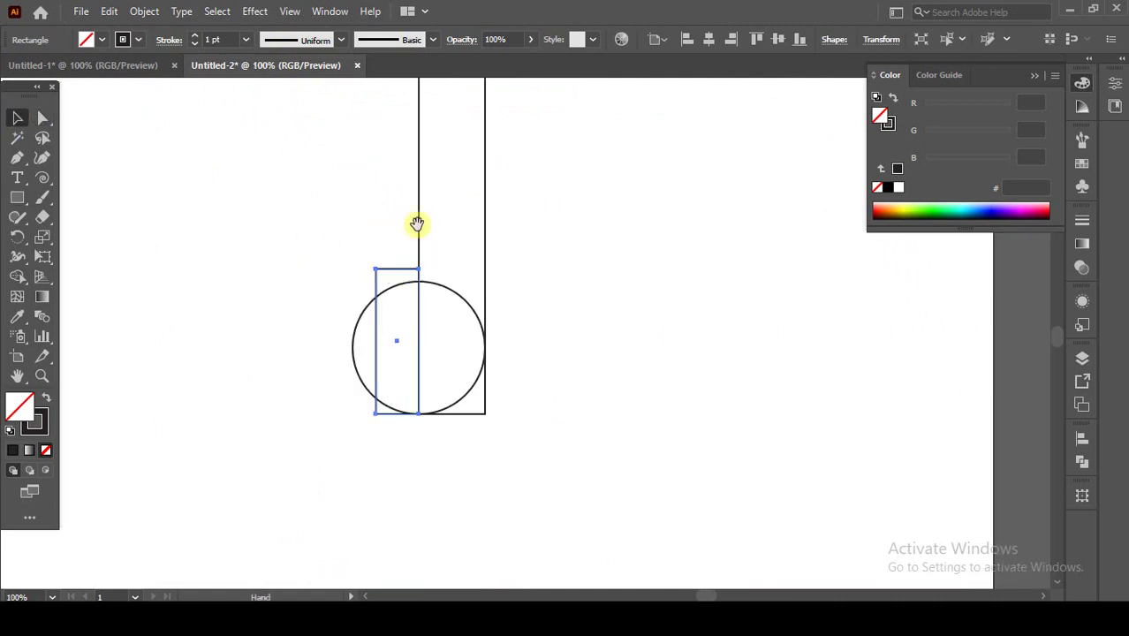
{"action": "scroll", "coordinate": [429, 283], "scroll_direction": "up", "scroll_amount": 3}
{"action": "left_click_drag", "start_coordinate": [422, 394], "coordinate": [426, 261]}
Verify in Outline view that the strip's bottom sits flush with the circle's lowest point.
{"action": "scroll", "coordinate": [440, 399], "scroll_direction": "down", "scroll_amount": 1}
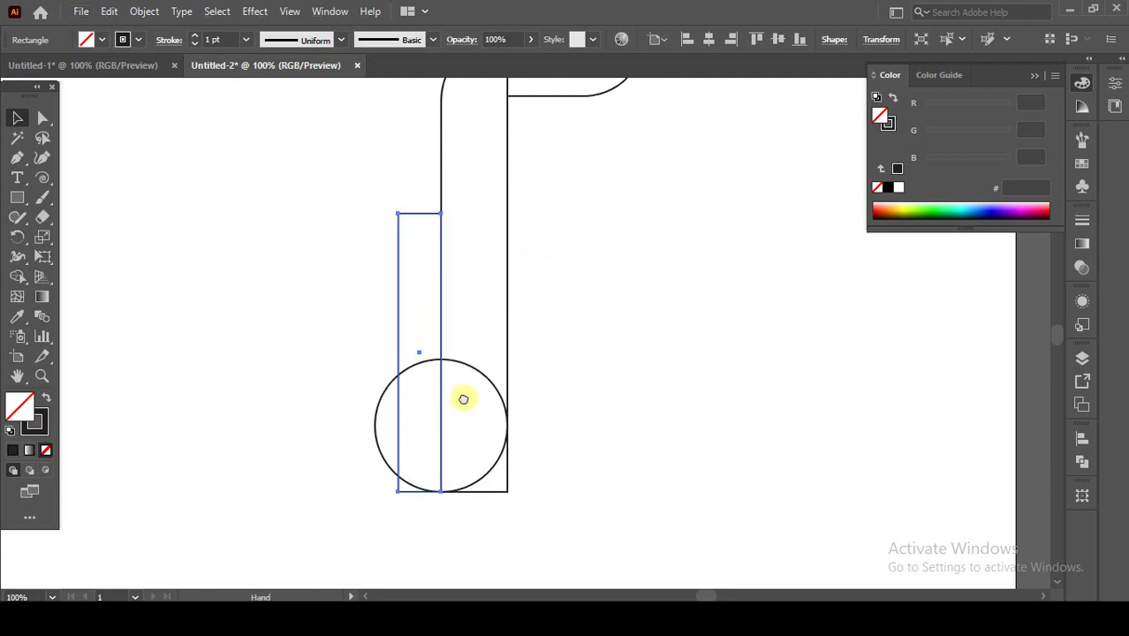
{"action": "scroll", "coordinate": [461, 396], "scroll_direction": "up", "scroll_amount": 4, "text": "alt"}
{"action": "key", "text": "ctrl+y"}
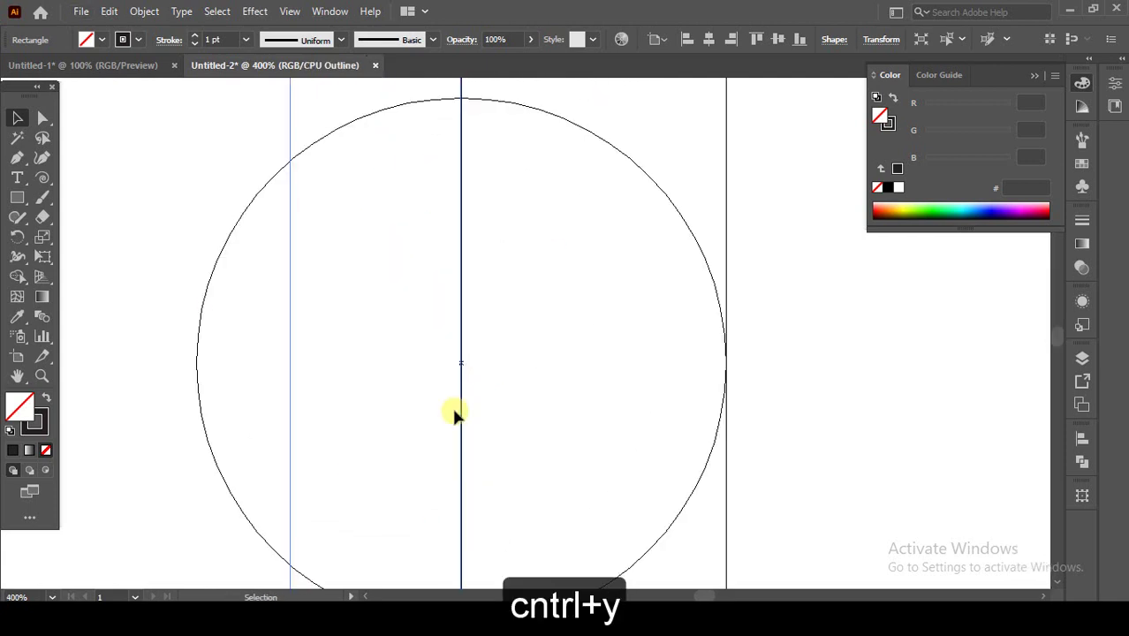
{"action": "scroll", "coordinate": [453, 416], "scroll_direction": "down", "scroll_amount": 3}
{"action": "scroll", "coordinate": [488, 446], "scroll_direction": "up", "scroll_amount": 5, "text": "alt"}
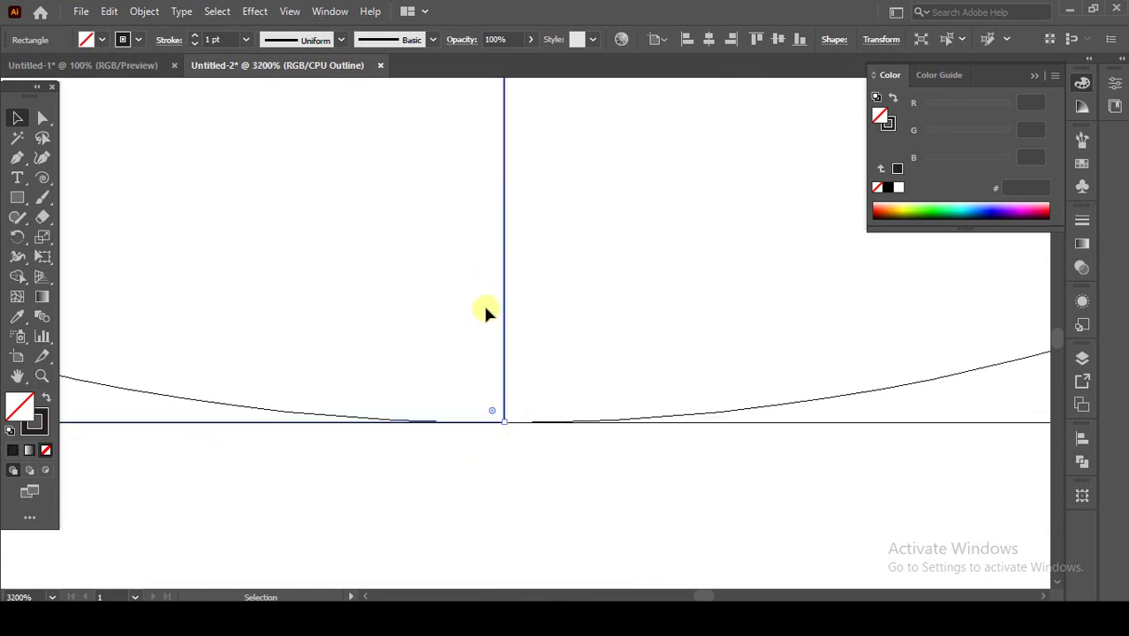
{"action": "scroll", "coordinate": [495, 414], "scroll_direction": "down", "scroll_amount": 1, "text": "alt"}
{"action": "scroll", "coordinate": [531, 330], "scroll_direction": "down", "scroll_amount": 2, "text": "alt"}
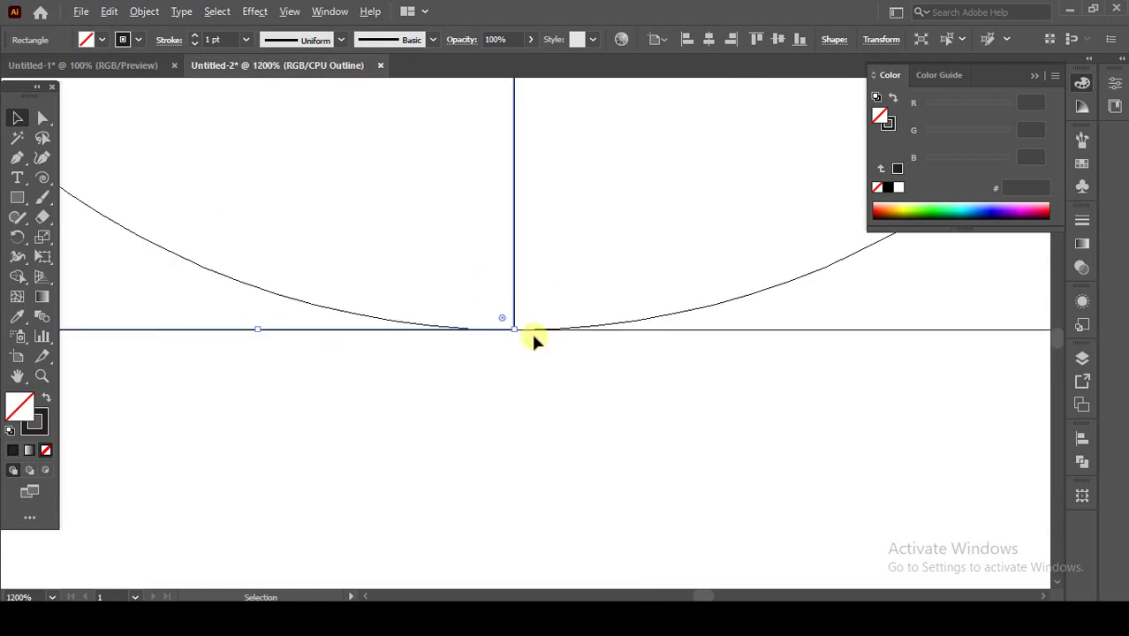
{"action": "scroll", "coordinate": [542, 446], "scroll_direction": "down", "scroll_amount": 4, "text": "alt"}
{"action": "key", "text": "ctrl+y"}
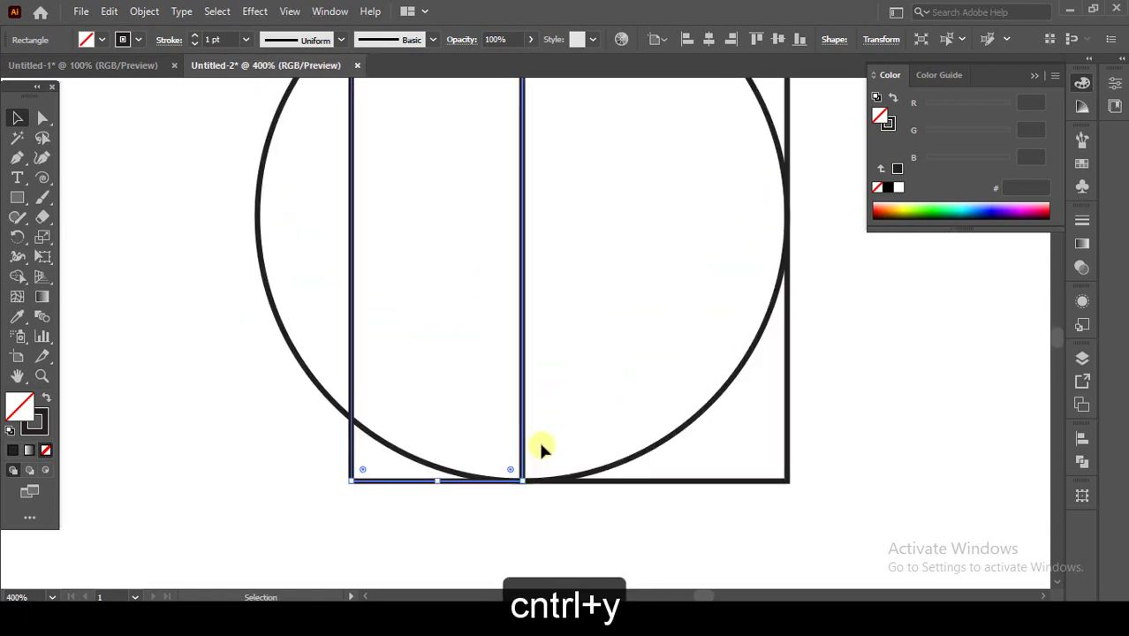
{"action": "scroll", "coordinate": [539, 446], "scroll_direction": "down", "scroll_amount": 1, "text": "alt"}
{"action": "scroll", "coordinate": [542, 466], "scroll_direction": "down", "scroll_amount": 1, "text": "alt"}
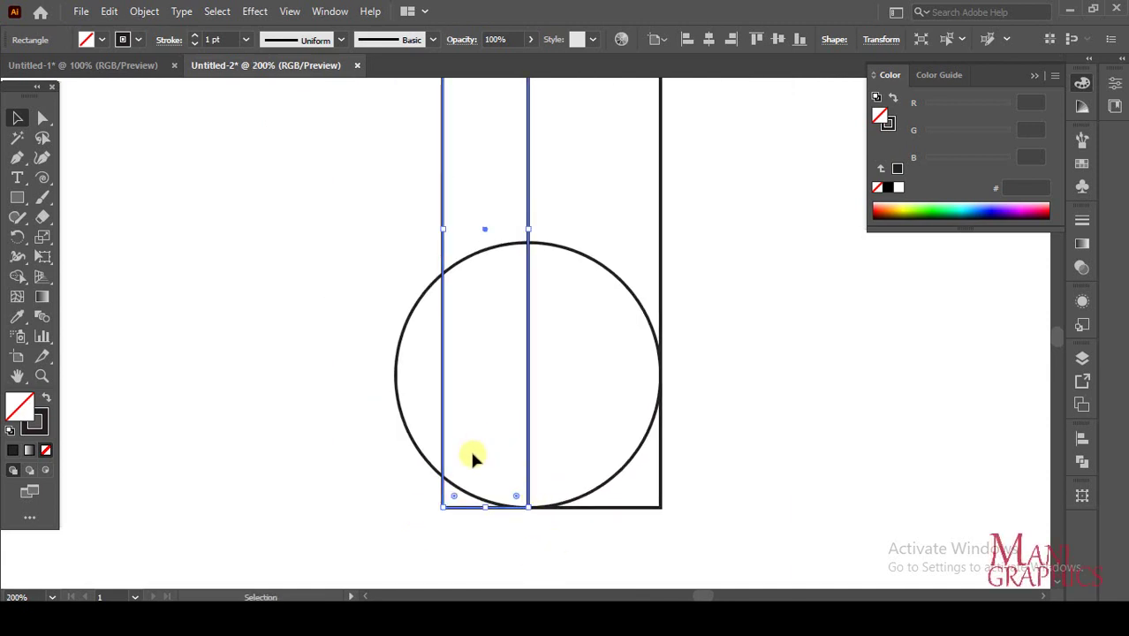
{"action": "scroll", "coordinate": [570, 333], "scroll_direction": "down", "scroll_amount": 1, "text": "alt"}
{"action": "mouse_move", "coordinate": [570, 333]}
{"action": "left_mouse_down"}
{"action": "mouse_move", "coordinate": [587, 523]}
{"action": "mouse_move", "coordinate": [584, 456]}
{"action": "left_mouse_up"}
{"action": "left_click_drag", "start_coordinate": [495, 512], "coordinate": [421, 472]}
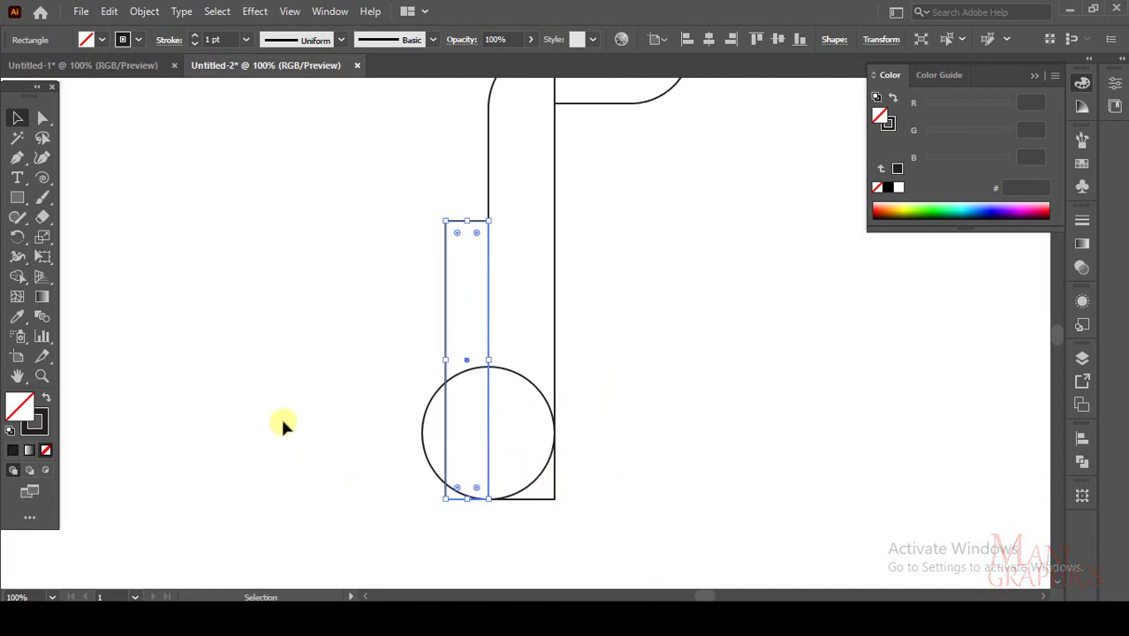
{"action": "left_click", "coordinate": [17, 196]}
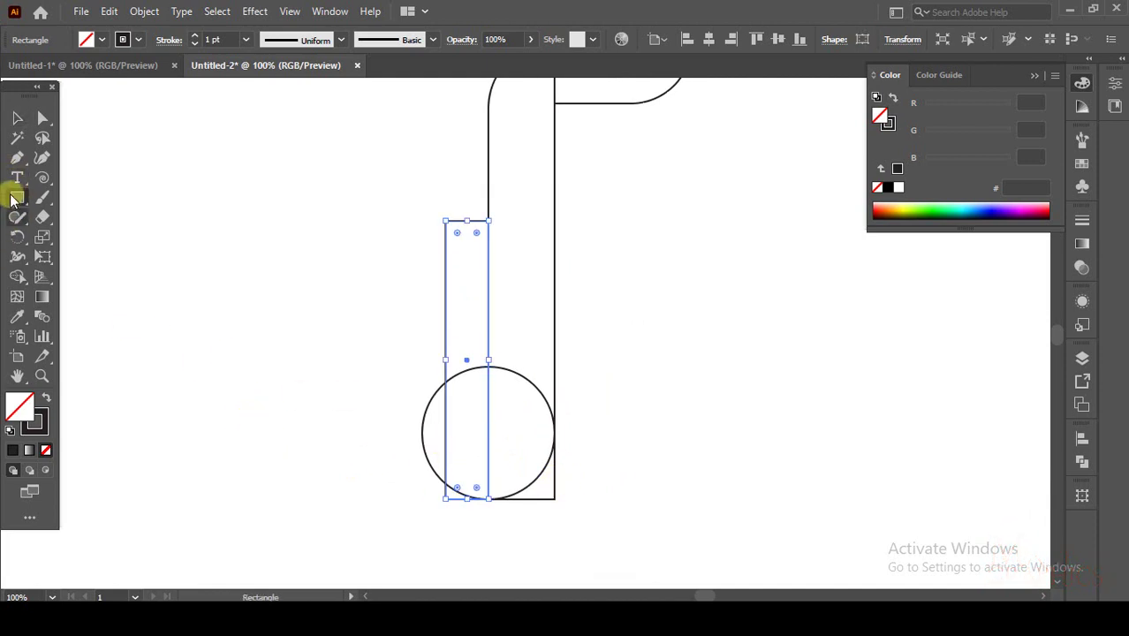
Draw a small circle inside the narrow strip, then roughly move and resize it.
{"action": "left_click_drag", "start_coordinate": [12, 201], "coordinate": [101, 240]}
{"action": "scroll", "coordinate": [445, 404], "scroll_direction": "up", "scroll_amount": 2}
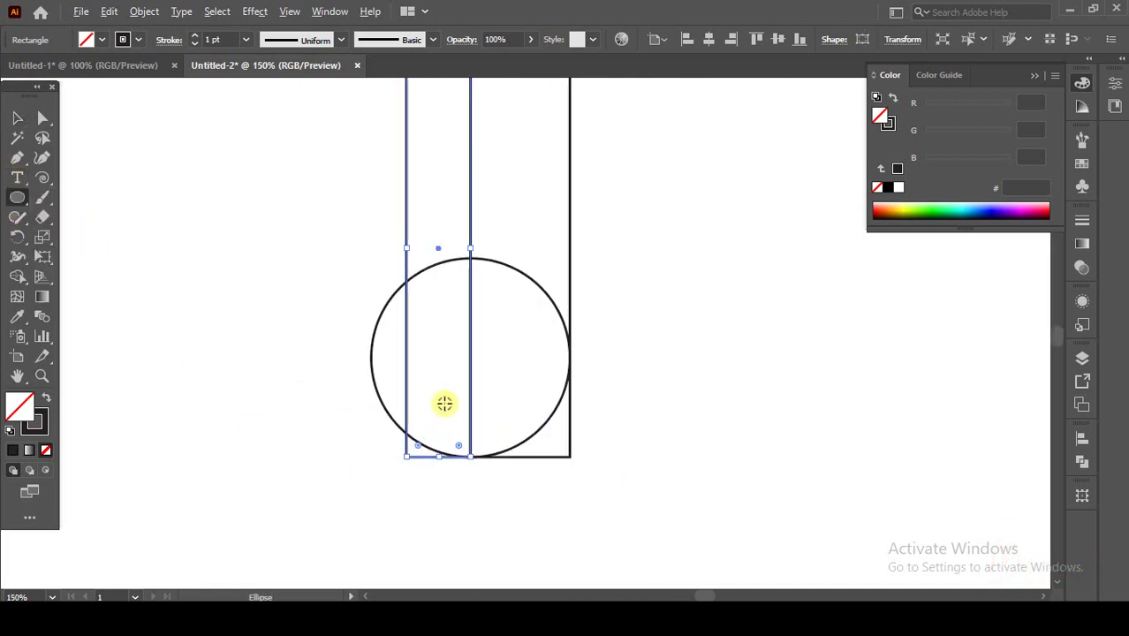
{"action": "scroll", "coordinate": [444, 404], "scroll_direction": "up", "scroll_amount": 2}
{"action": "left_click_drag", "start_coordinate": [420, 375], "coordinate": [506, 459]}
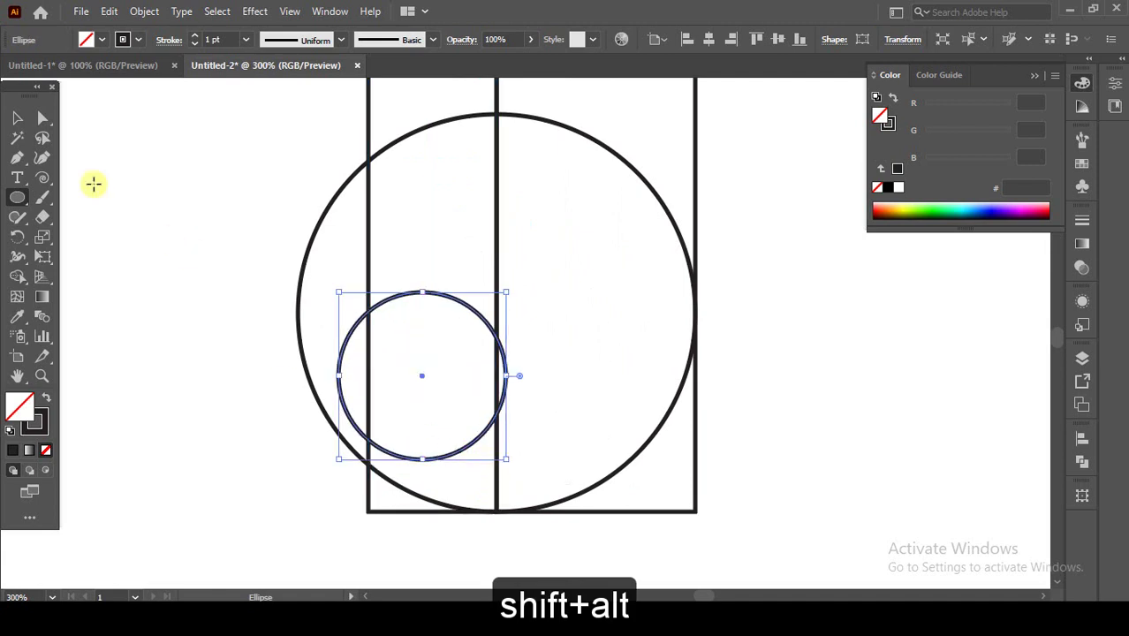
{"action": "left_click", "coordinate": [17, 117]}
{"action": "mouse_move", "coordinate": [423, 378]}
{"action": "left_mouse_down"}
{"action": "mouse_move", "coordinate": [439, 411]}
{"action": "mouse_move", "coordinate": [406, 387]}
{"action": "left_mouse_up"}
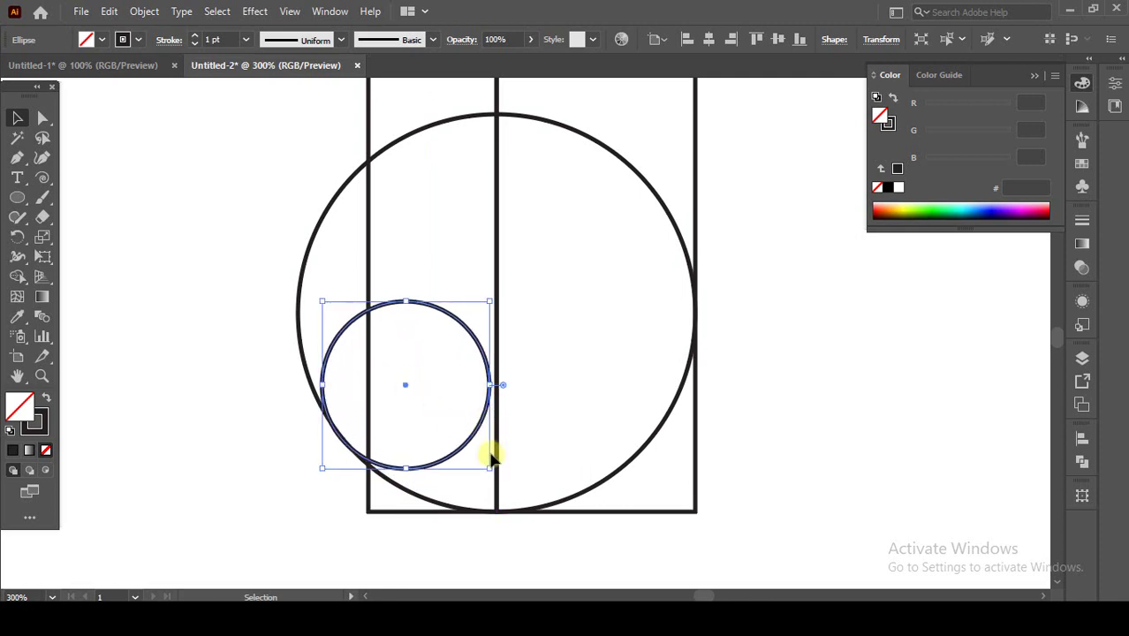
{"action": "left_click_drag", "start_coordinate": [491, 385], "coordinate": [497, 386]}
In Outline view, resize and nudge the small circle against the strip's right edge and big circle's curve.
{"action": "scroll", "coordinate": [412, 477], "scroll_direction": "up", "scroll_amount": 3}
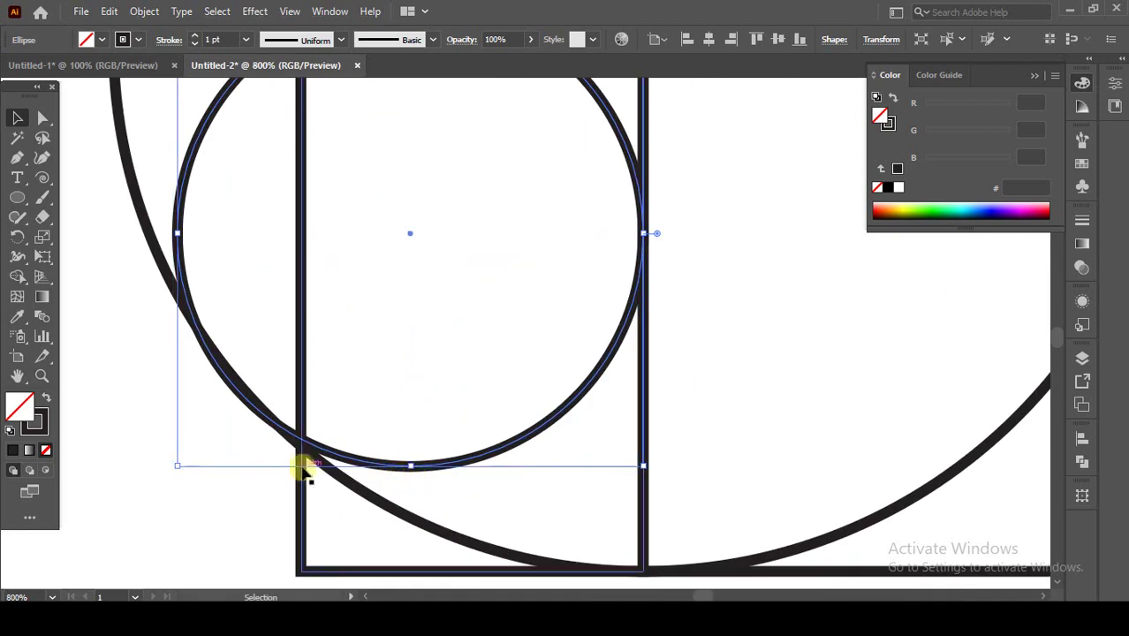
{"action": "scroll", "coordinate": [298, 461], "scroll_direction": "up", "scroll_amount": 3}
{"action": "scroll", "coordinate": [302, 449], "scroll_direction": "up", "scroll_amount": 1}
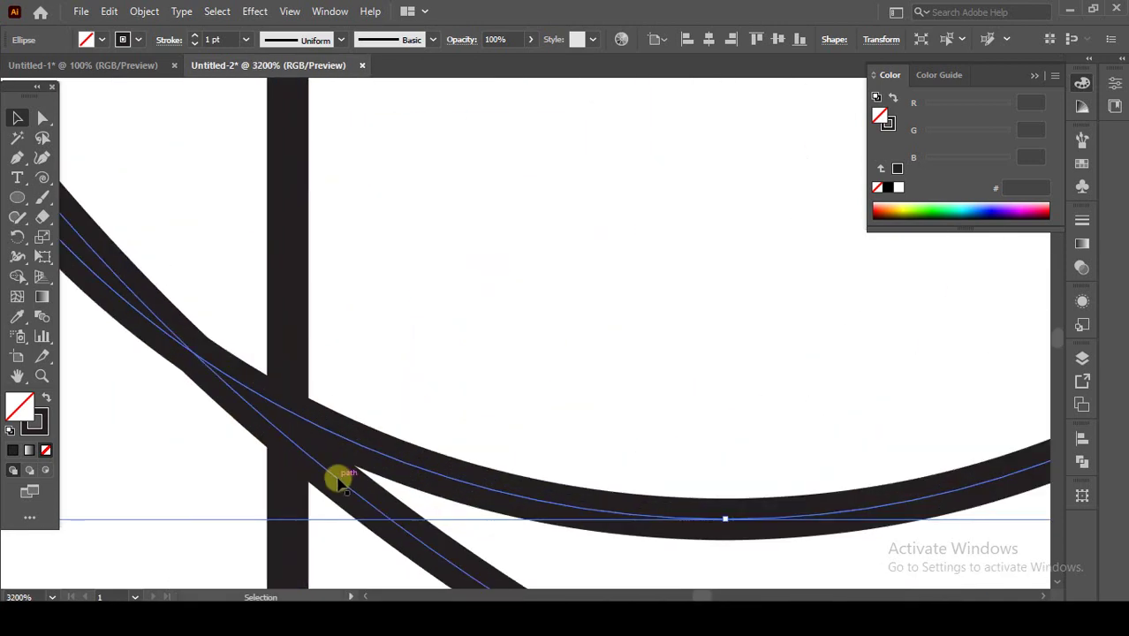
{"action": "scroll", "coordinate": [339, 481], "scroll_direction": "down", "scroll_amount": 2}
{"action": "scroll", "coordinate": [336, 472], "scroll_direction": "down", "scroll_amount": 1}
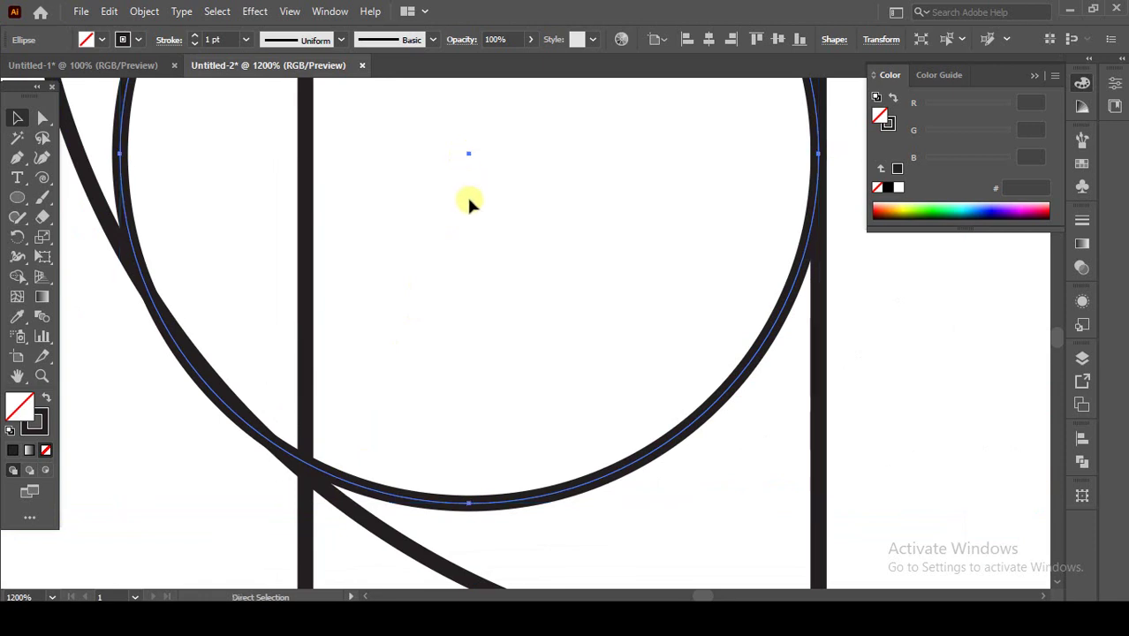
{"action": "key", "text": "ctrl+y"}
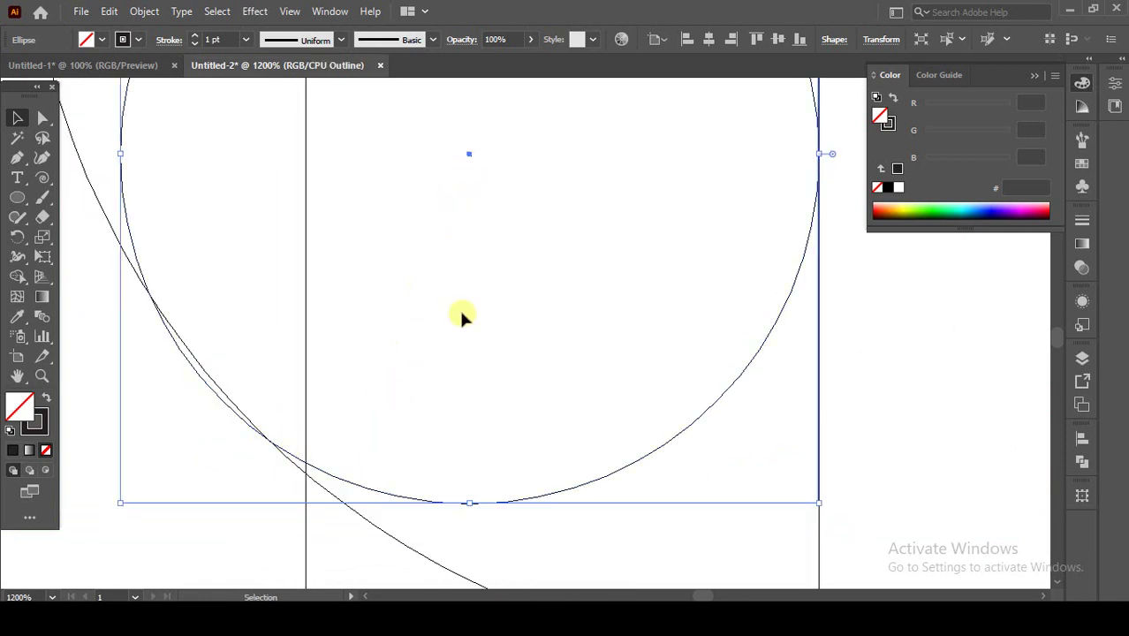
{"action": "left_click_drag", "start_coordinate": [469, 155], "coordinate": [499, 183]}
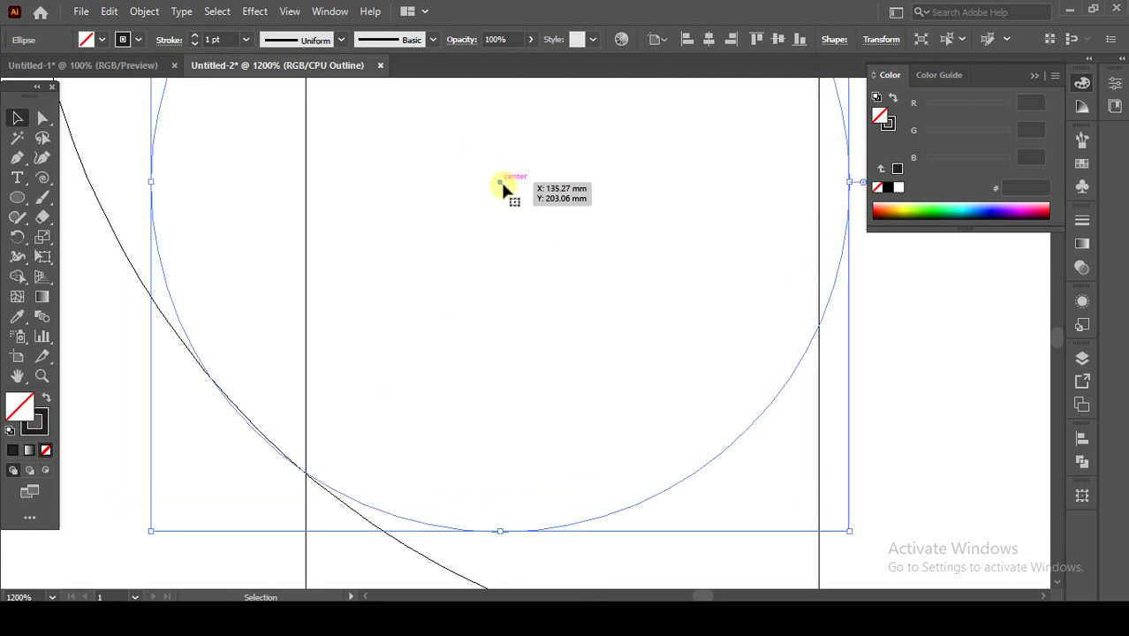
{"action": "left_click_drag", "start_coordinate": [499, 182], "coordinate": [500, 180]}
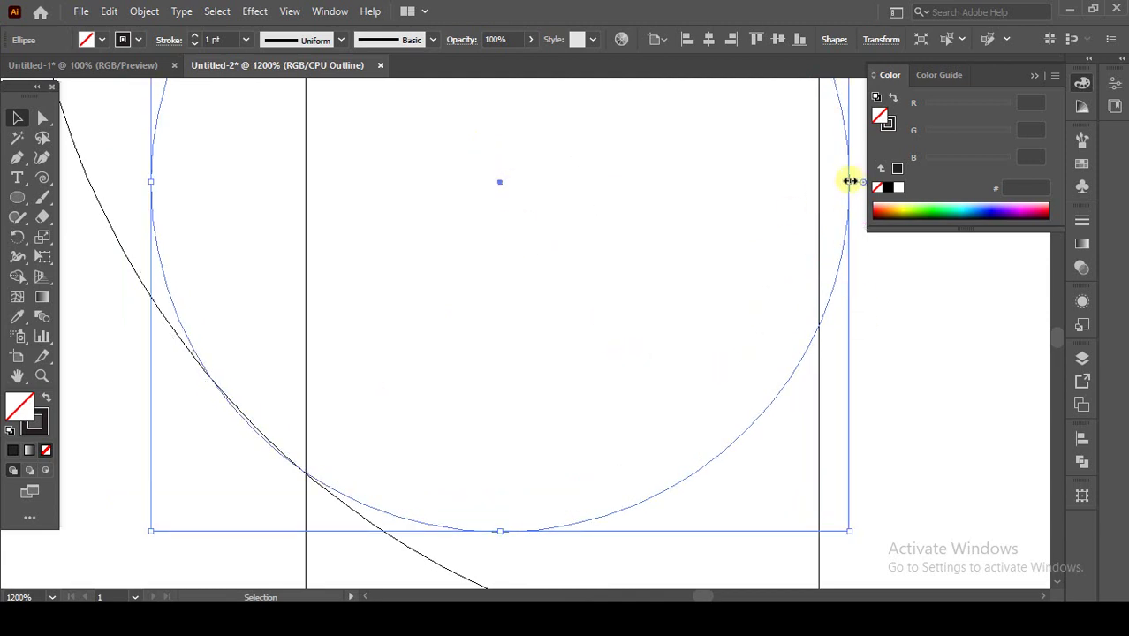
{"action": "left_click_drag", "start_coordinate": [851, 181], "coordinate": [818, 181]}
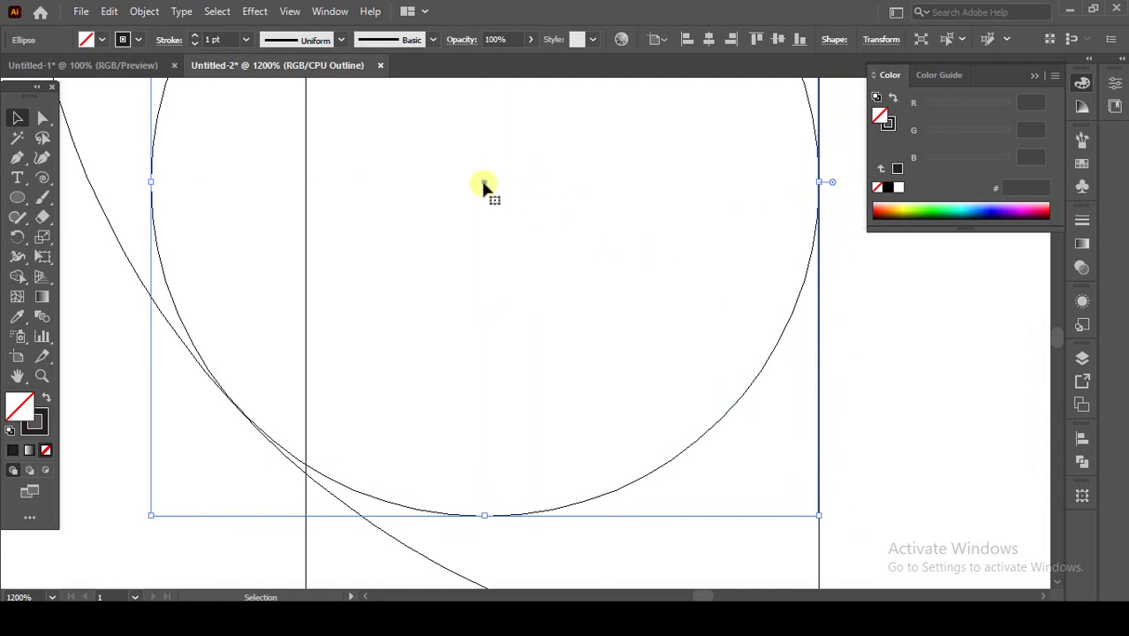
{"action": "left_click_drag", "start_coordinate": [483, 183], "coordinate": [506, 200]}
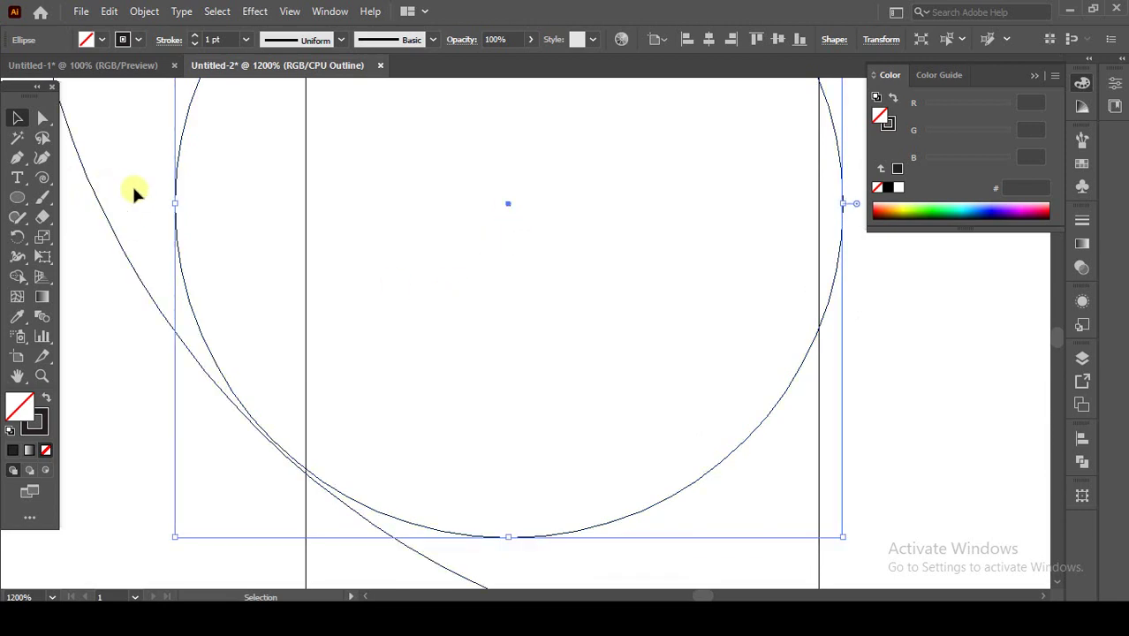
{"action": "left_click_drag", "start_coordinate": [177, 206], "coordinate": [198, 204]}
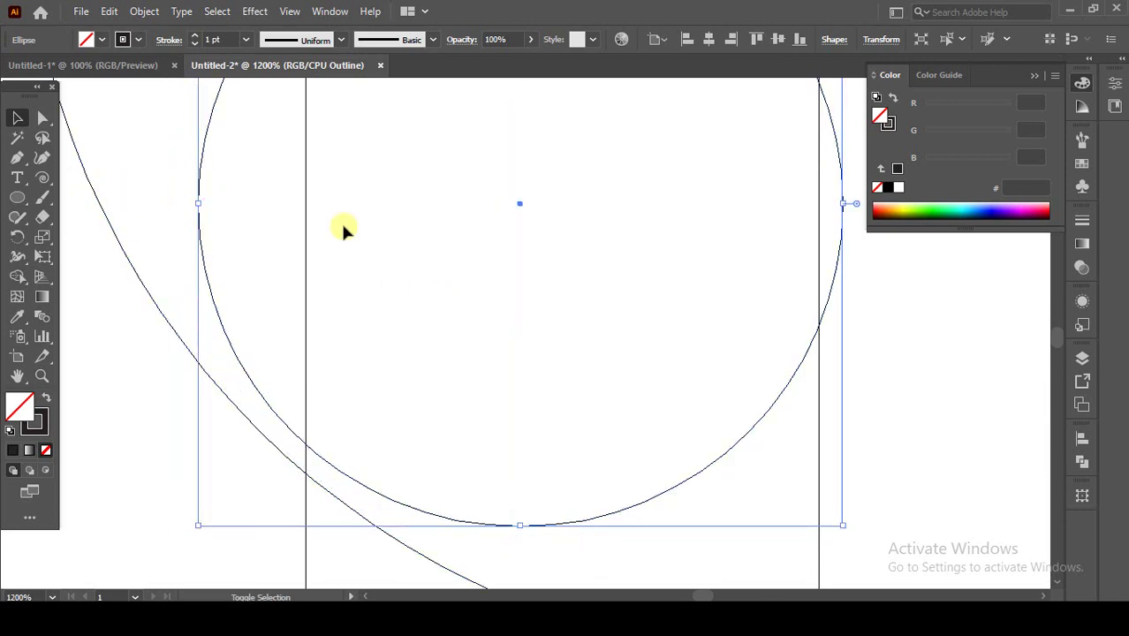
{"action": "mouse_move", "coordinate": [522, 205]}
{"action": "left_mouse_down"}
{"action": "mouse_move", "coordinate": [509, 223]}
{"action": "mouse_move", "coordinate": [492, 212]}
{"action": "left_mouse_up"}
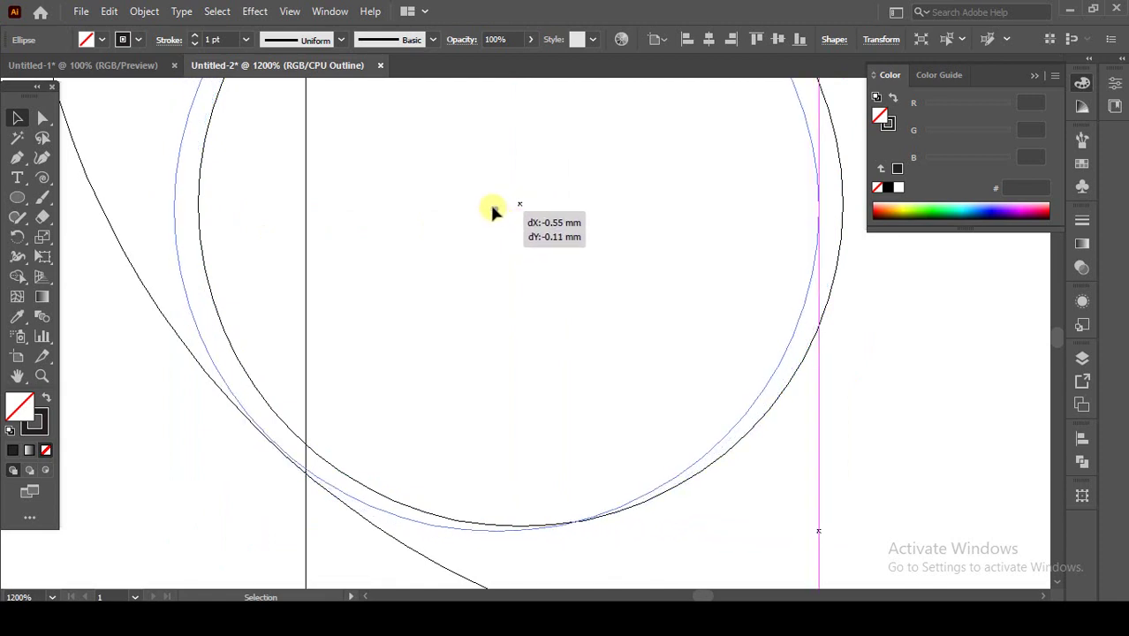
{"action": "left_click_drag", "start_coordinate": [492, 212], "coordinate": [492, 215]}
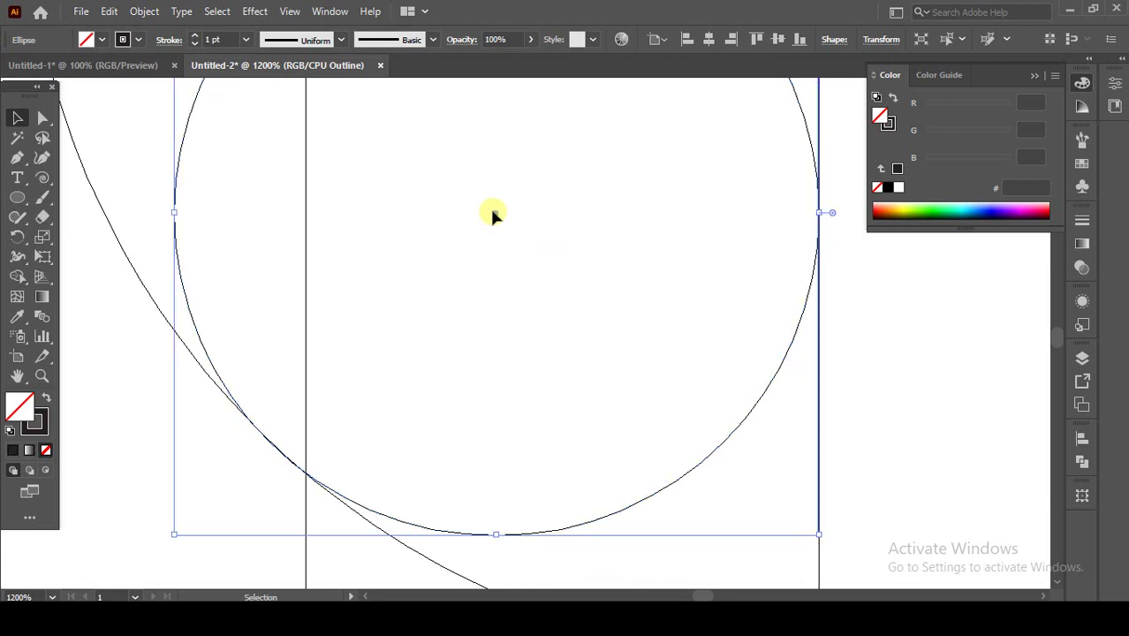
Zoom in around the small circle to check its tangency with the big circle and centre line.
{"action": "left_click", "coordinate": [634, 544]}
{"action": "scroll", "coordinate": [775, 267], "scroll_direction": "up", "scroll_amount": 5}
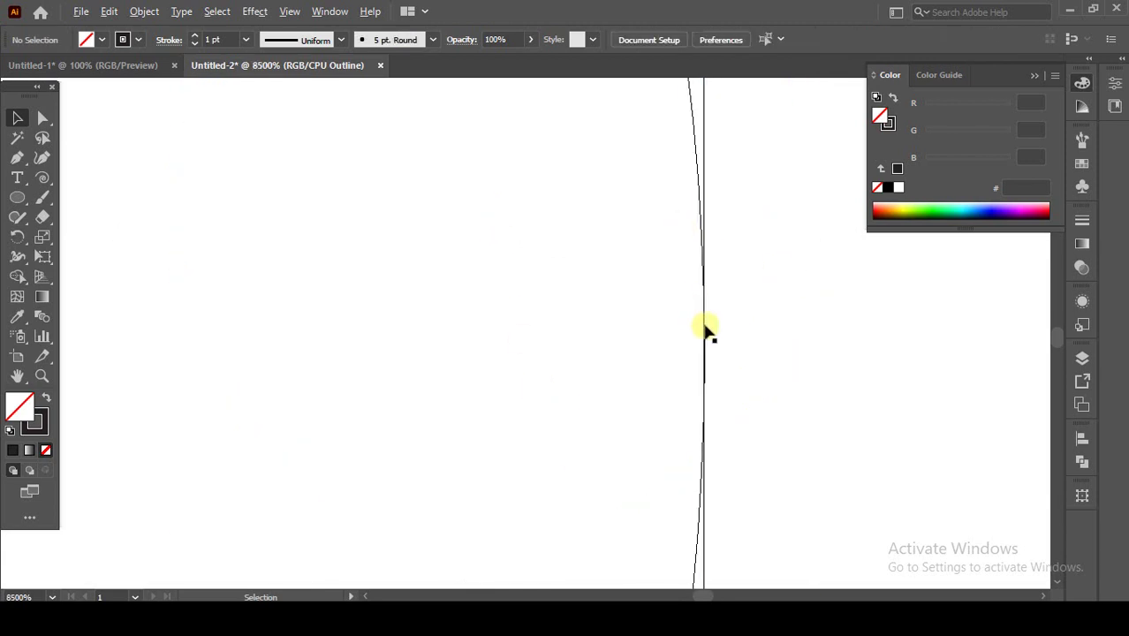
{"action": "scroll", "coordinate": [706, 322], "scroll_direction": "up", "scroll_amount": 2}
{"action": "scroll", "coordinate": [704, 314], "scroll_direction": "down", "scroll_amount": 10}
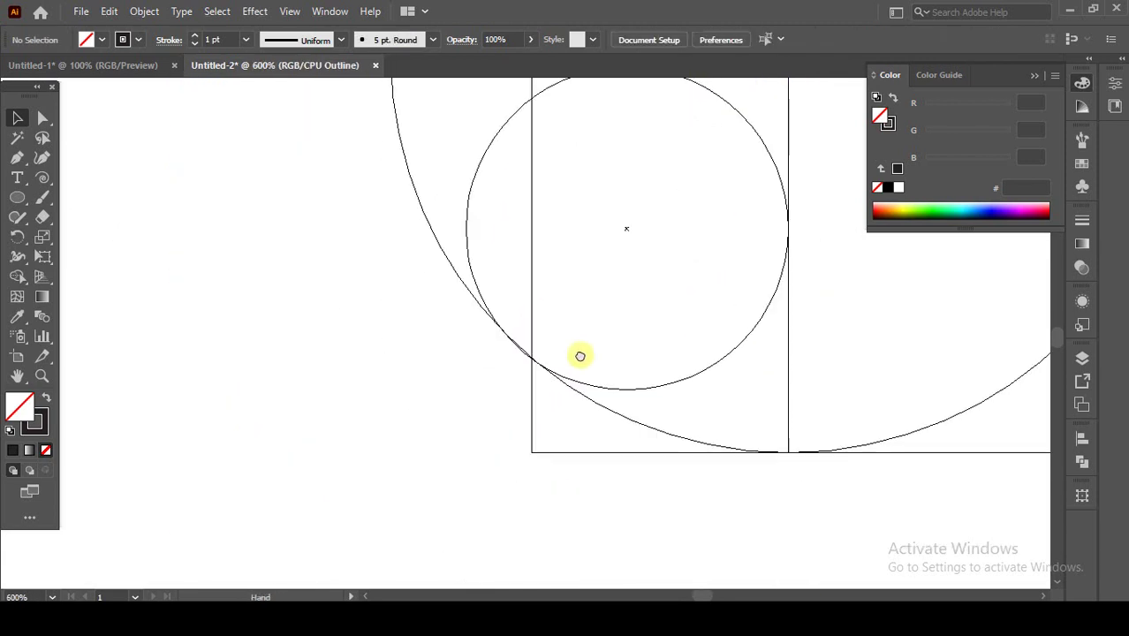
{"action": "scroll", "coordinate": [545, 346], "scroll_direction": "up", "scroll_amount": 3}
{"action": "scroll", "coordinate": [556, 310], "scroll_direction": "up", "scroll_amount": 3}
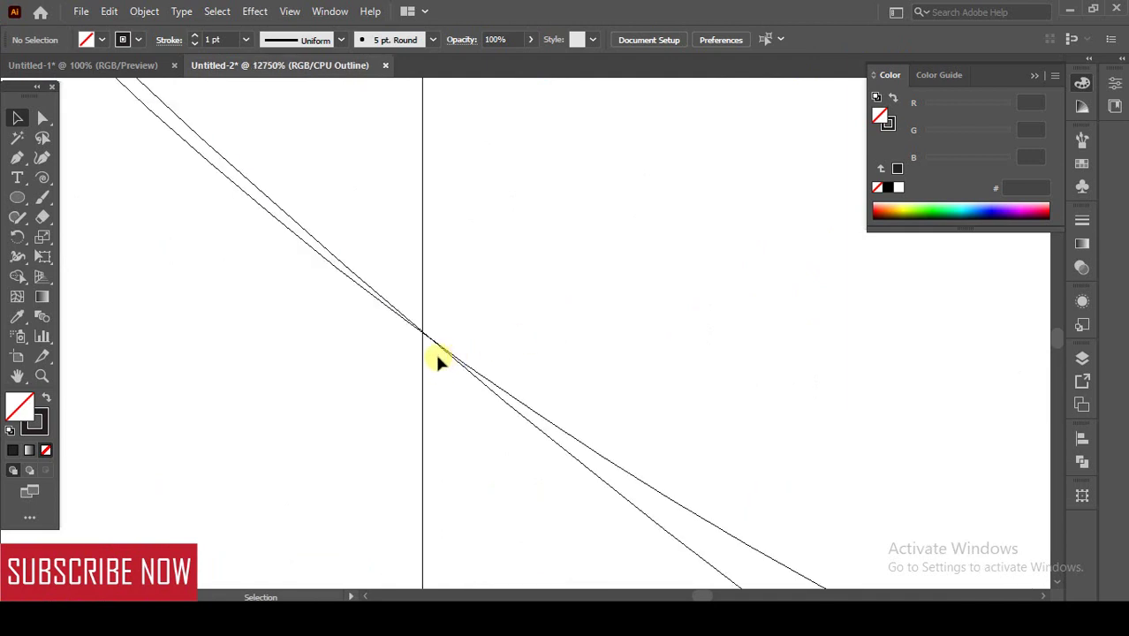
{"action": "scroll", "coordinate": [425, 340], "scroll_direction": "down", "scroll_amount": 3}
{"action": "scroll", "coordinate": [451, 323], "scroll_direction": "down", "scroll_amount": 3}
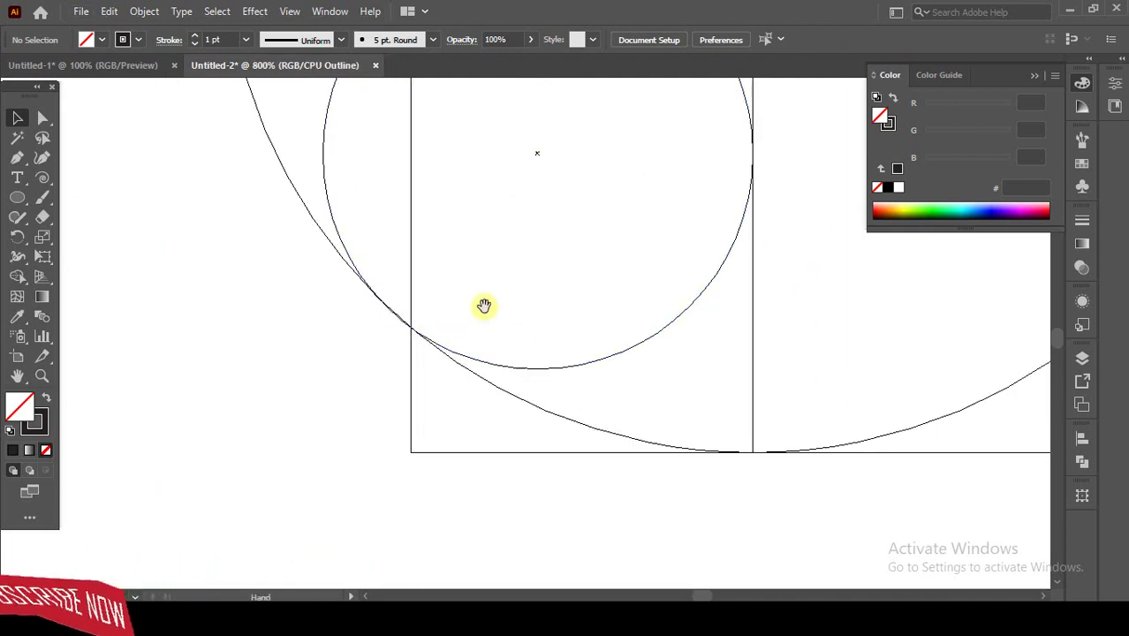
{"action": "scroll", "coordinate": [512, 292], "scroll_direction": "up", "scroll_amount": 1}
Enlarge the small circle to about 14.89 mm until it touches the big circle, then return to Preview.
{"action": "left_click_drag", "start_coordinate": [538, 212], "coordinate": [530, 211]}
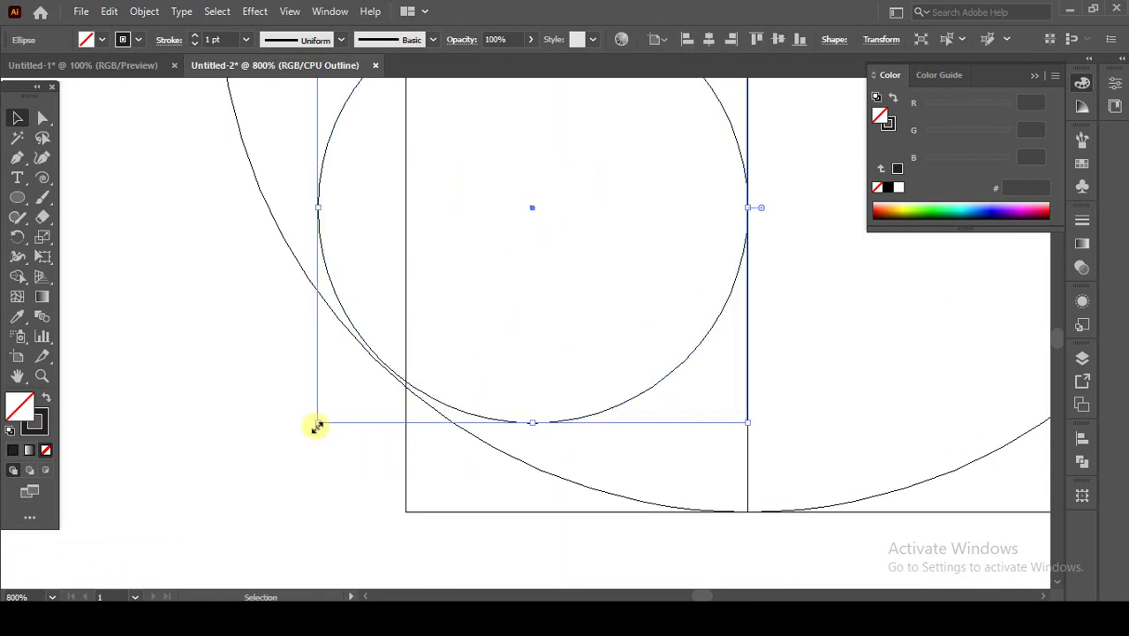
{"action": "left_click_drag", "start_coordinate": [317, 423], "coordinate": [315, 428]}
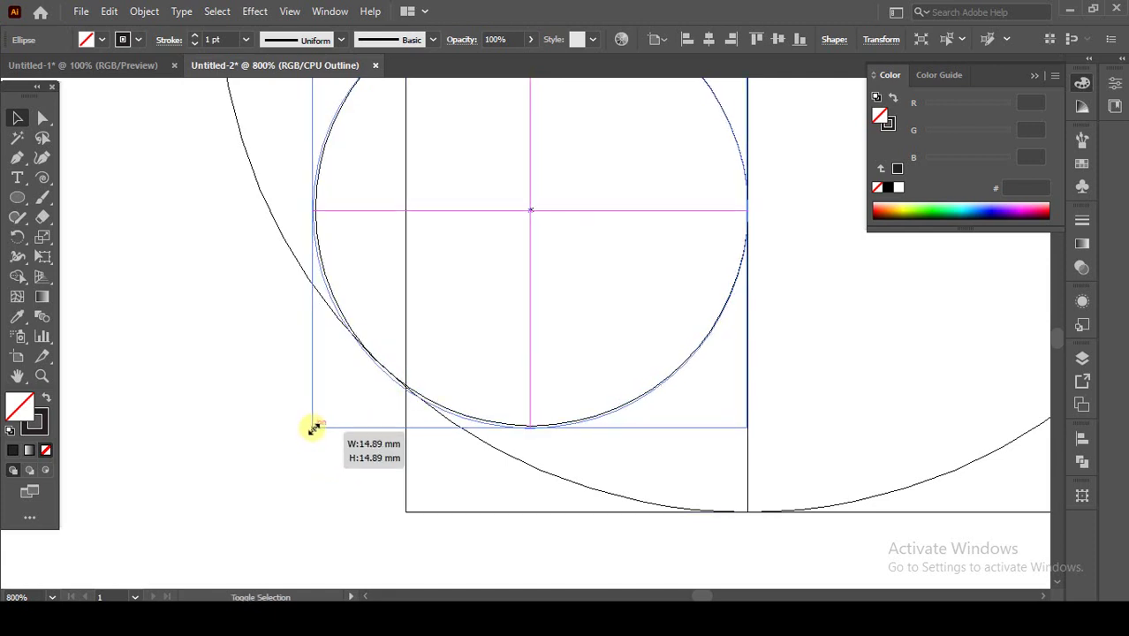
{"action": "mouse_move", "coordinate": [314, 427]}
{"action": "left_mouse_down"}
{"action": "mouse_move", "coordinate": [313, 446]}
{"action": "mouse_move", "coordinate": [316, 428]}
{"action": "left_mouse_up"}
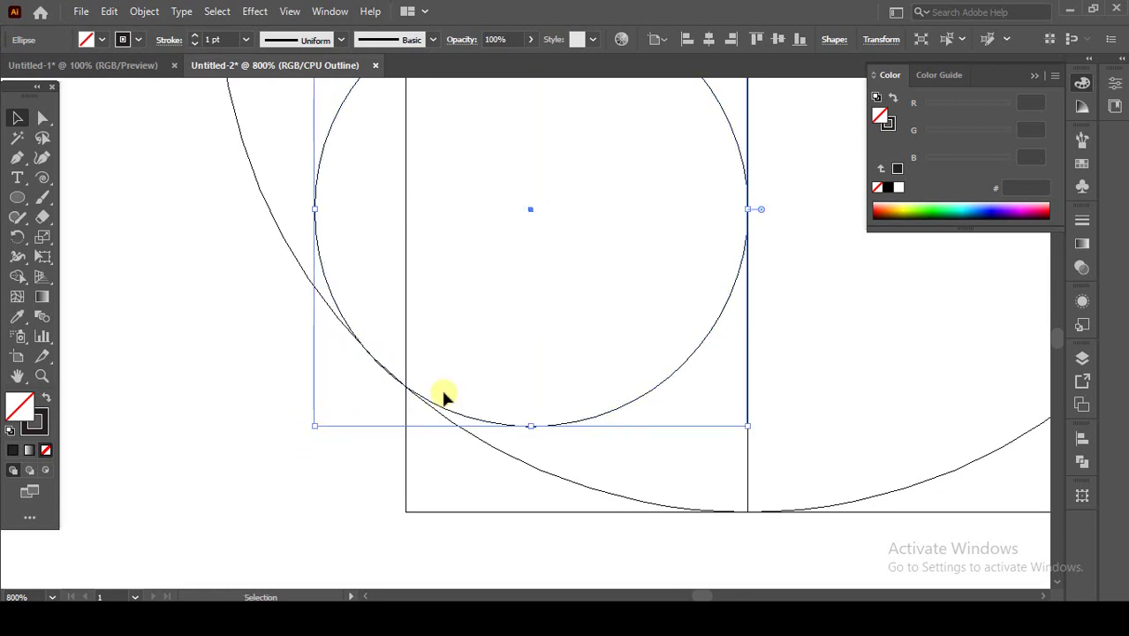
{"action": "scroll", "coordinate": [404, 397], "scroll_direction": "up", "scroll_amount": 4, "text": "alt"}
{"action": "scroll", "coordinate": [381, 370], "scroll_direction": "down", "scroll_amount": 6, "text": "alt"}
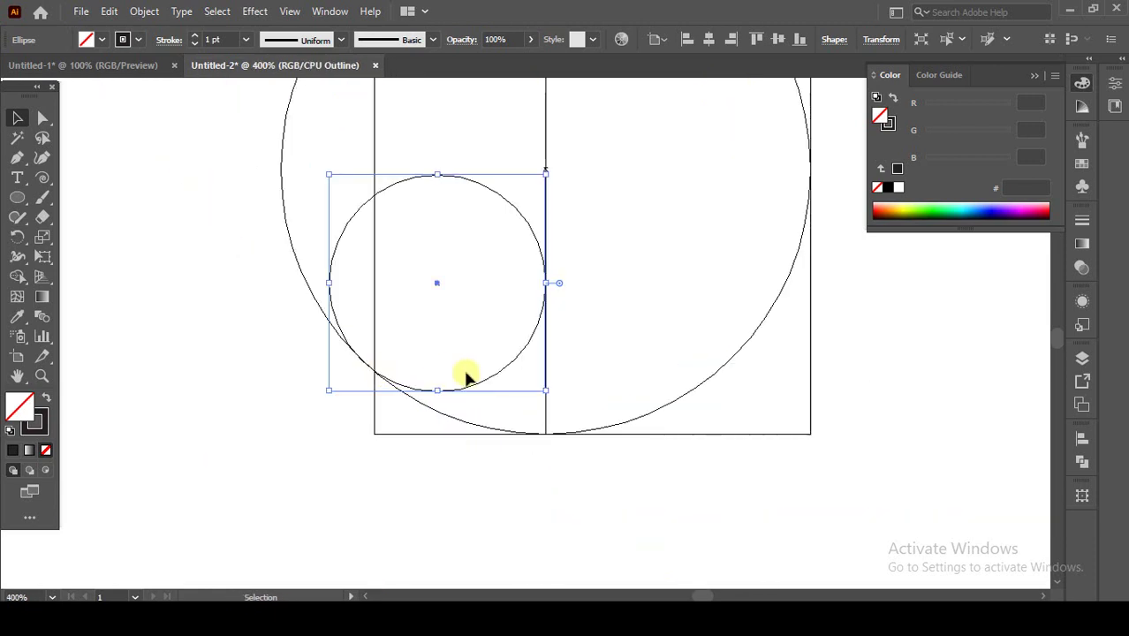
{"action": "scroll", "coordinate": [456, 433], "scroll_direction": "down", "scroll_amount": 2, "text": "alt"}
{"action": "key", "text": "ctrl+y"}
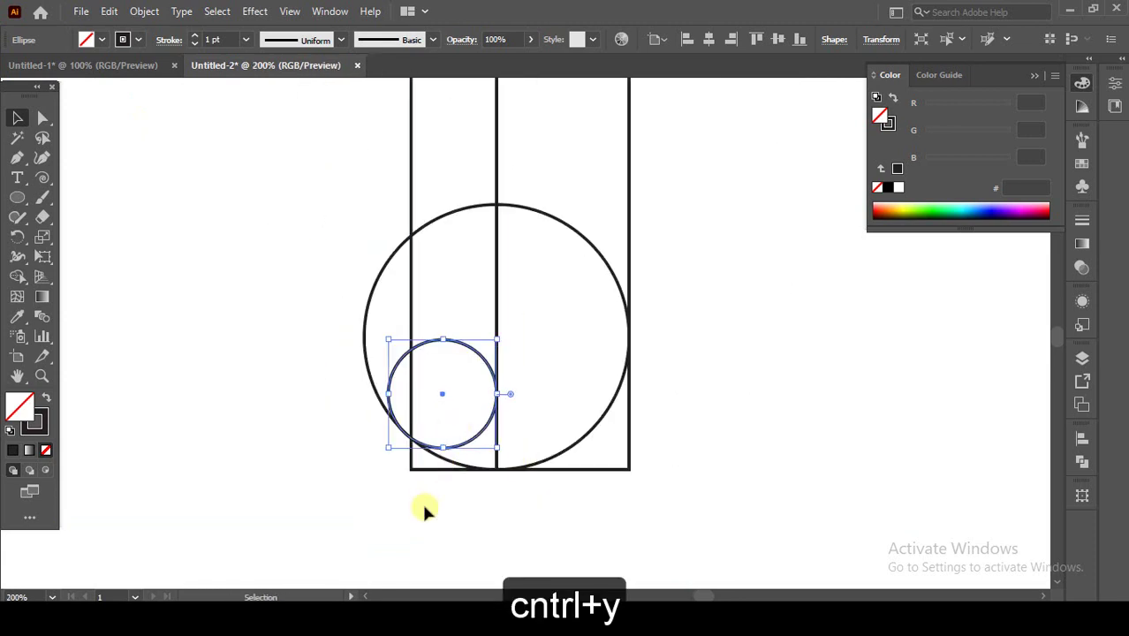
Use Shape Builder to trim the outer rectangle corner and left crescent, merging the right strip with the circle.
{"action": "left_click_drag", "start_coordinate": [334, 223], "coordinate": [638, 469]}
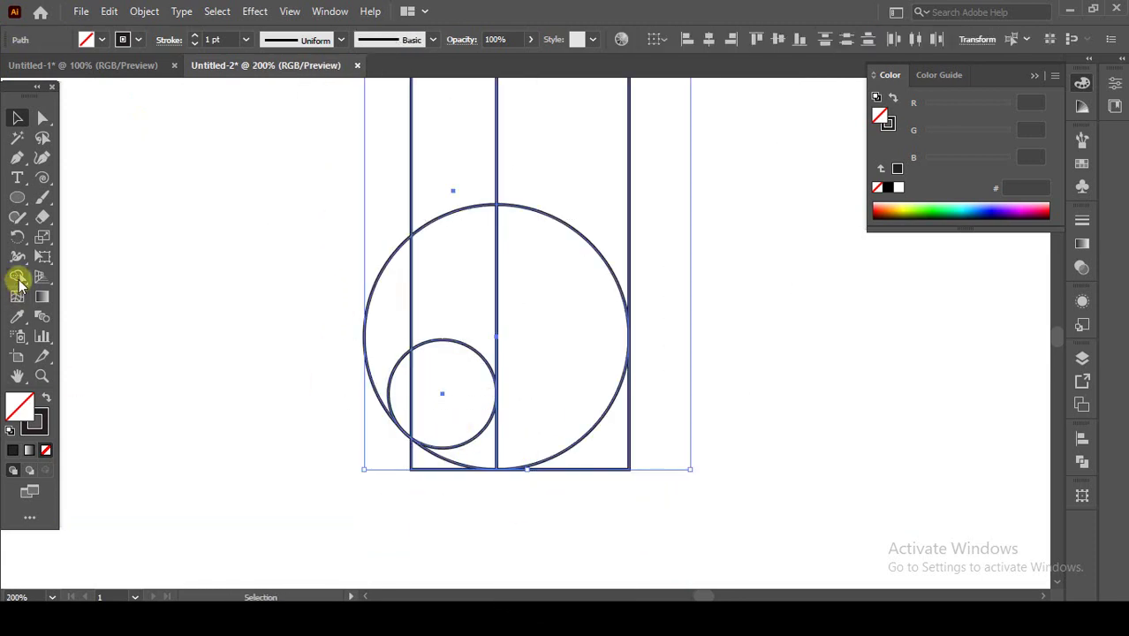
{"action": "left_click", "coordinate": [18, 279]}
{"action": "left_click", "coordinate": [626, 456], "text": "alt"}
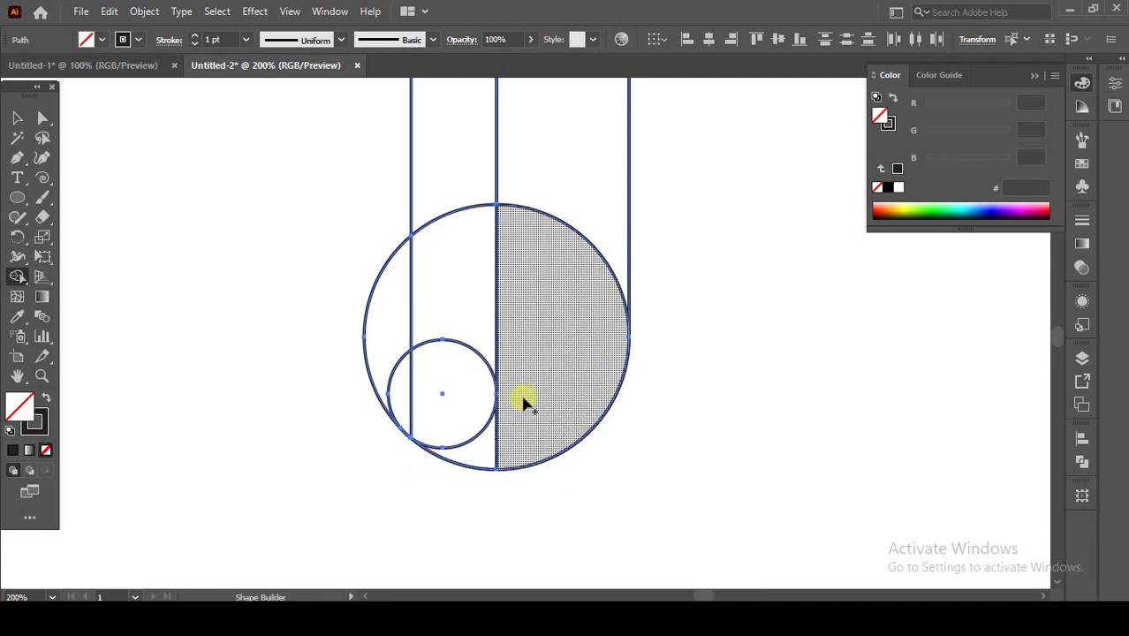
{"action": "mouse_move", "coordinate": [524, 395]}
{"action": "left_mouse_down"}
{"action": "mouse_move", "coordinate": [568, 201]}
{"action": "mouse_move", "coordinate": [494, 442]}
{"action": "left_mouse_up"}
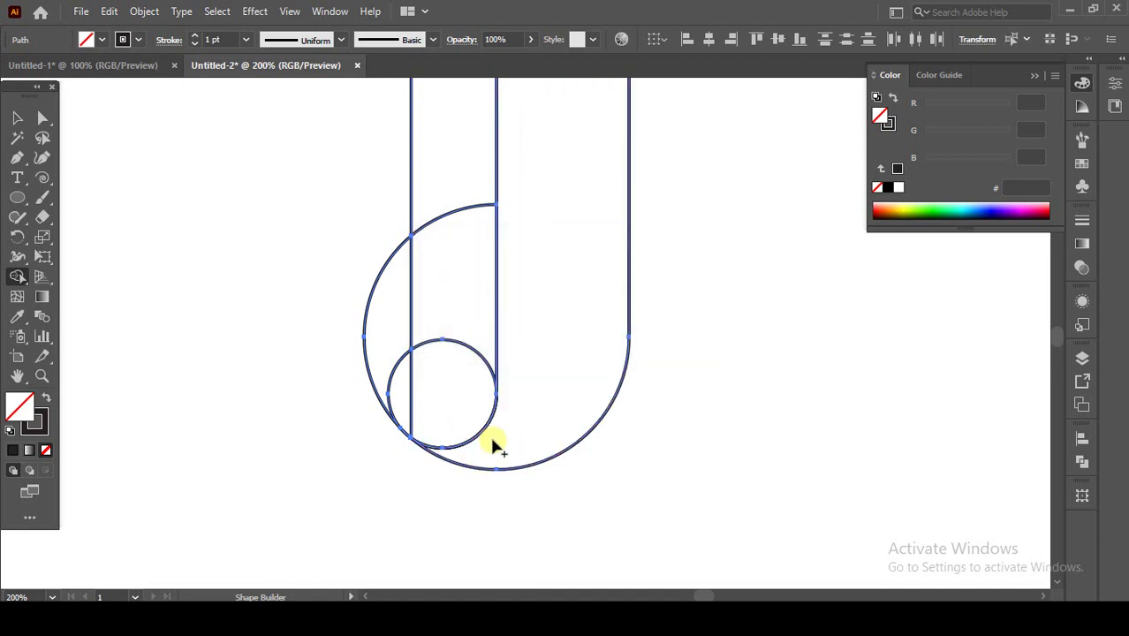
{"action": "left_click_drag", "start_coordinate": [375, 328], "coordinate": [397, 408]}
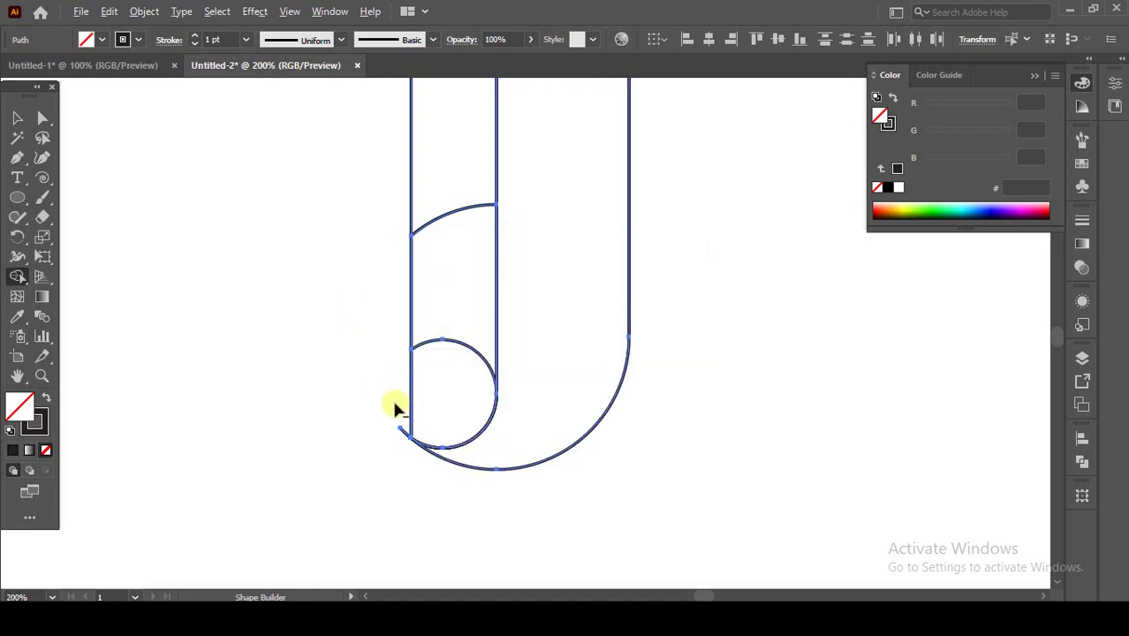
Merge the upper band with the lower circle region into one rounded-bottom strip, then deselect.
{"action": "scroll", "coordinate": [401, 444], "scroll_direction": "up", "scroll_amount": 5}
{"action": "scroll", "coordinate": [409, 444], "scroll_direction": "up", "scroll_amount": 5}
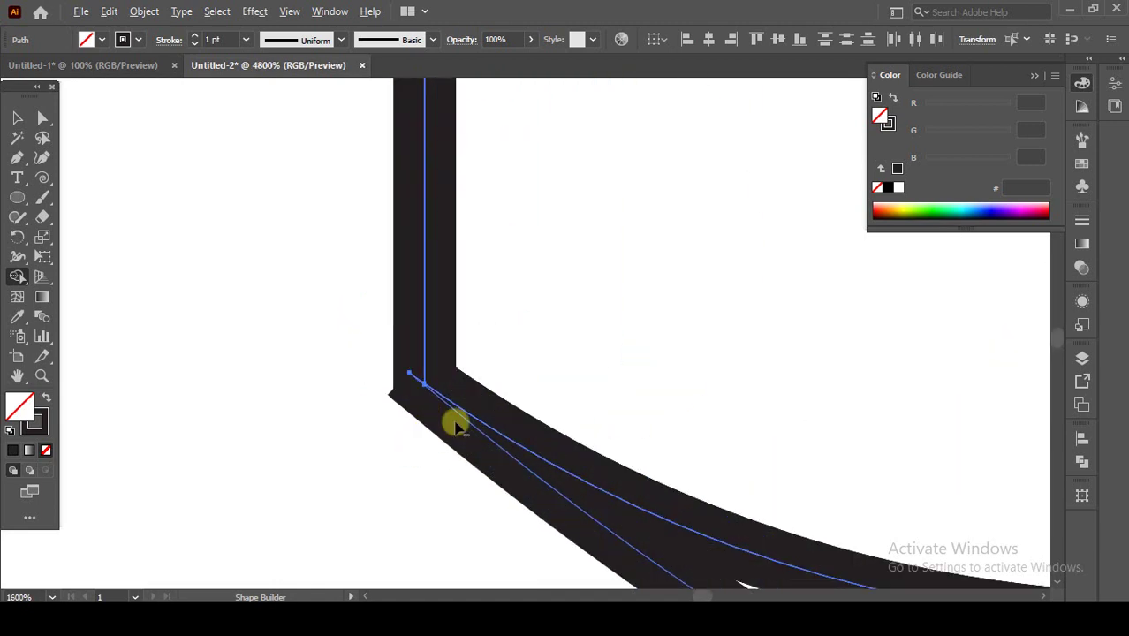
{"action": "scroll", "coordinate": [456, 421], "scroll_direction": "up", "scroll_amount": 8}
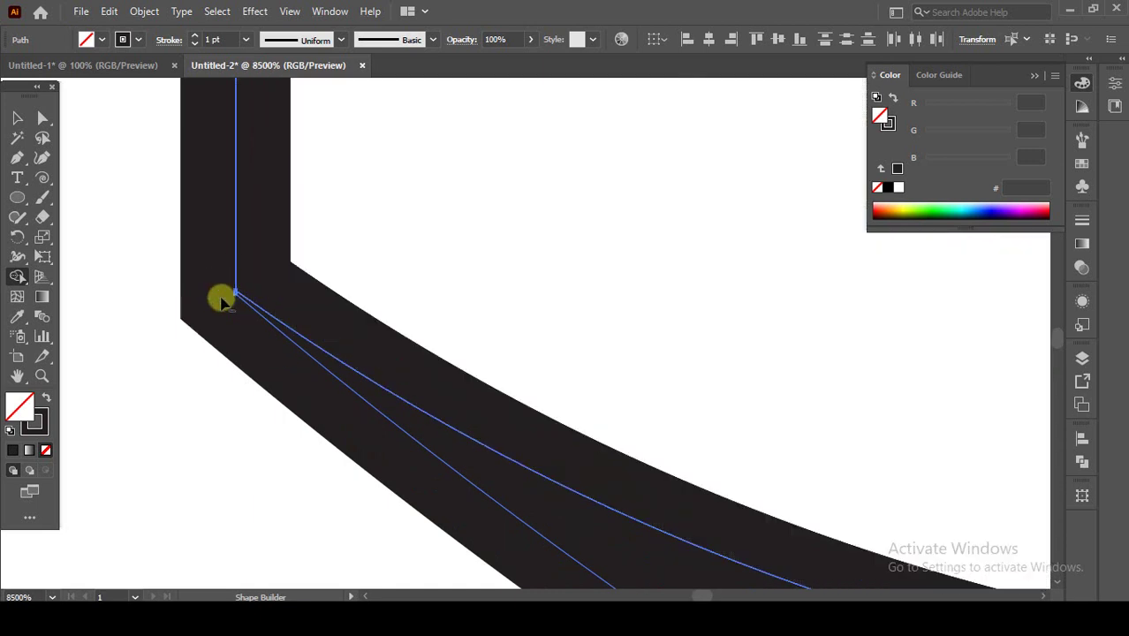
{"action": "scroll", "coordinate": [228, 309], "scroll_direction": "down", "scroll_amount": 5}
{"action": "scroll", "coordinate": [265, 344], "scroll_direction": "down", "scroll_amount": 5}
{"action": "scroll", "coordinate": [336, 369], "scroll_direction": "down", "scroll_amount": 4}
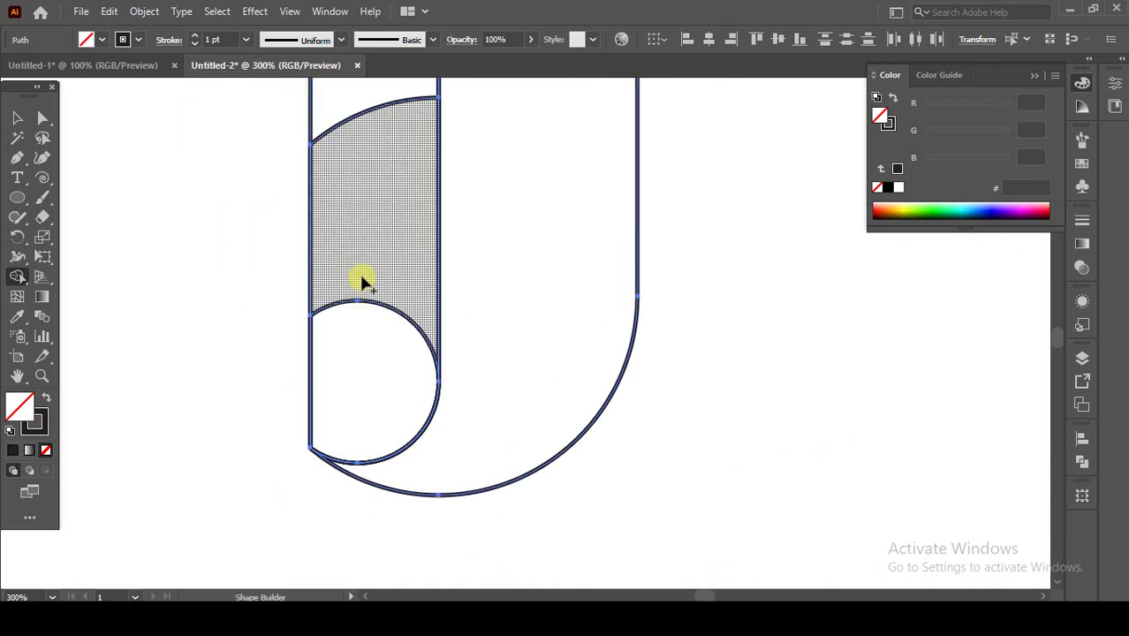
{"action": "left_click_drag", "start_coordinate": [362, 283], "coordinate": [363, 320]}
{"action": "scroll", "coordinate": [371, 318], "scroll_direction": "down", "scroll_amount": 2}
{"action": "scroll", "coordinate": [371, 309], "scroll_direction": "down", "scroll_amount": 1}
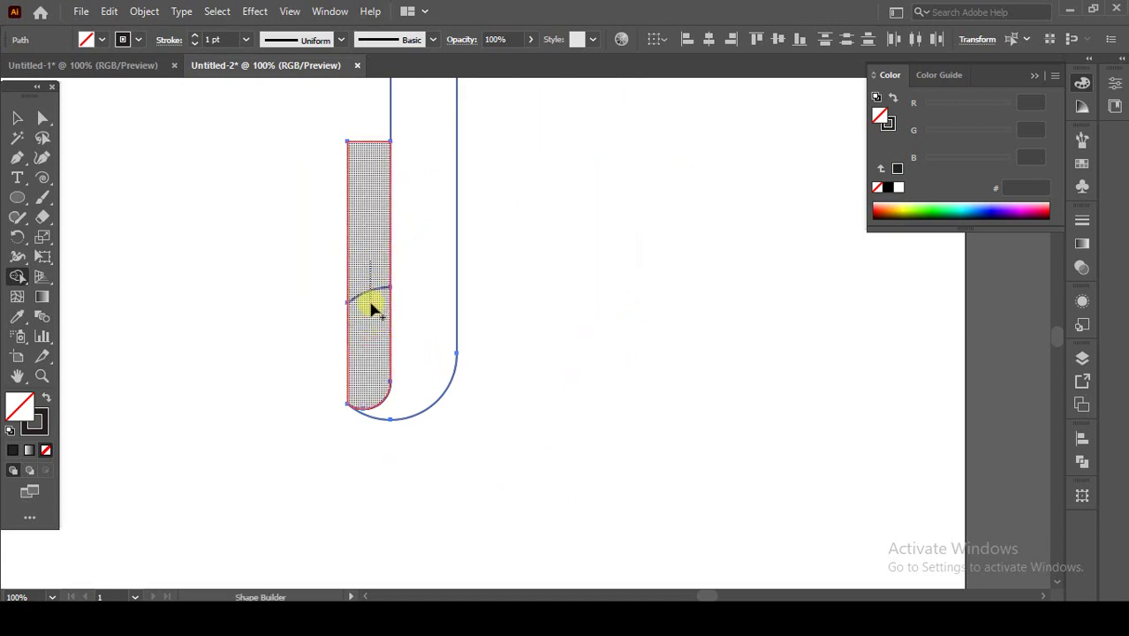
{"action": "left_click", "coordinate": [17, 117]}
{"action": "left_click", "coordinate": [274, 376]}
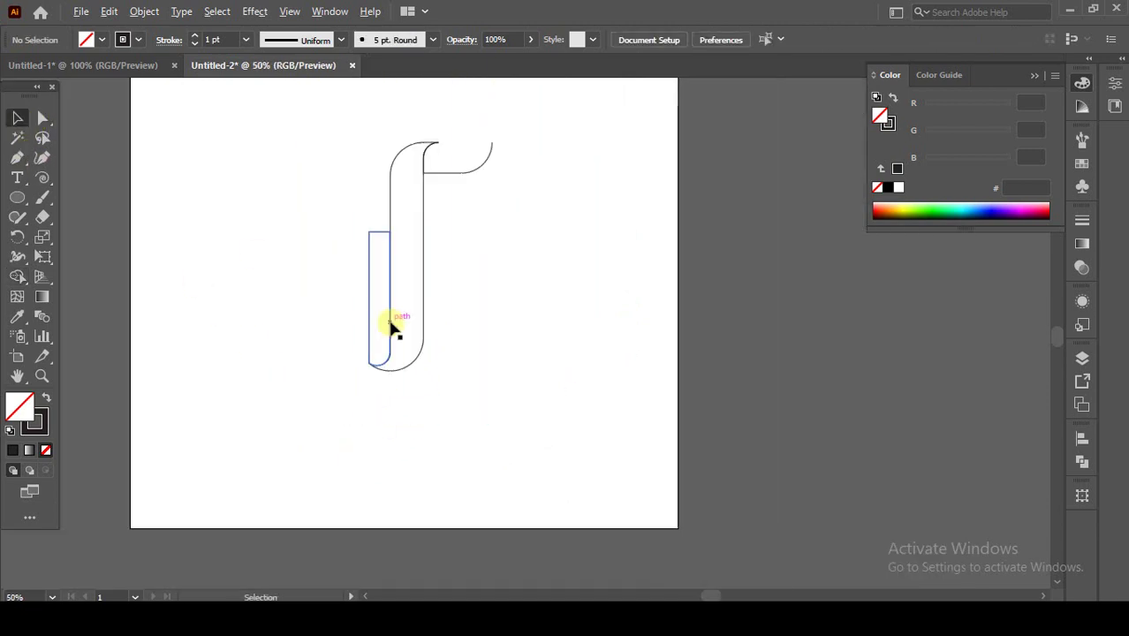
{"action": "scroll", "coordinate": [443, 315], "scroll_direction": "up", "scroll_amount": 2}
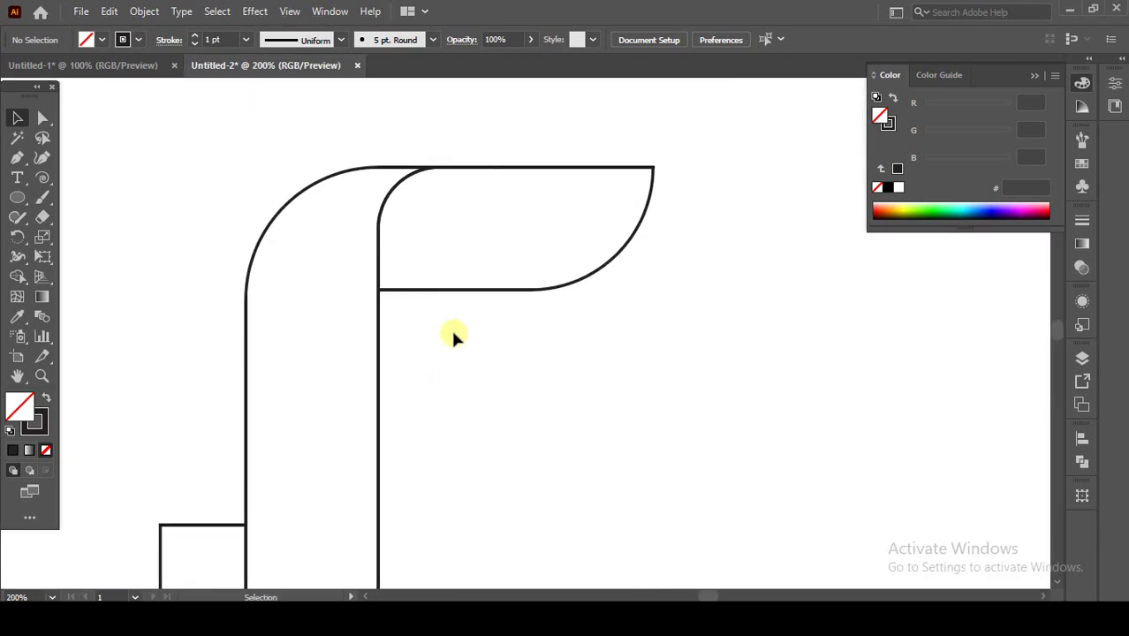
Drag a copy of the top curved arm straight down to mid-stem.
{"action": "left_click", "coordinate": [464, 289]}
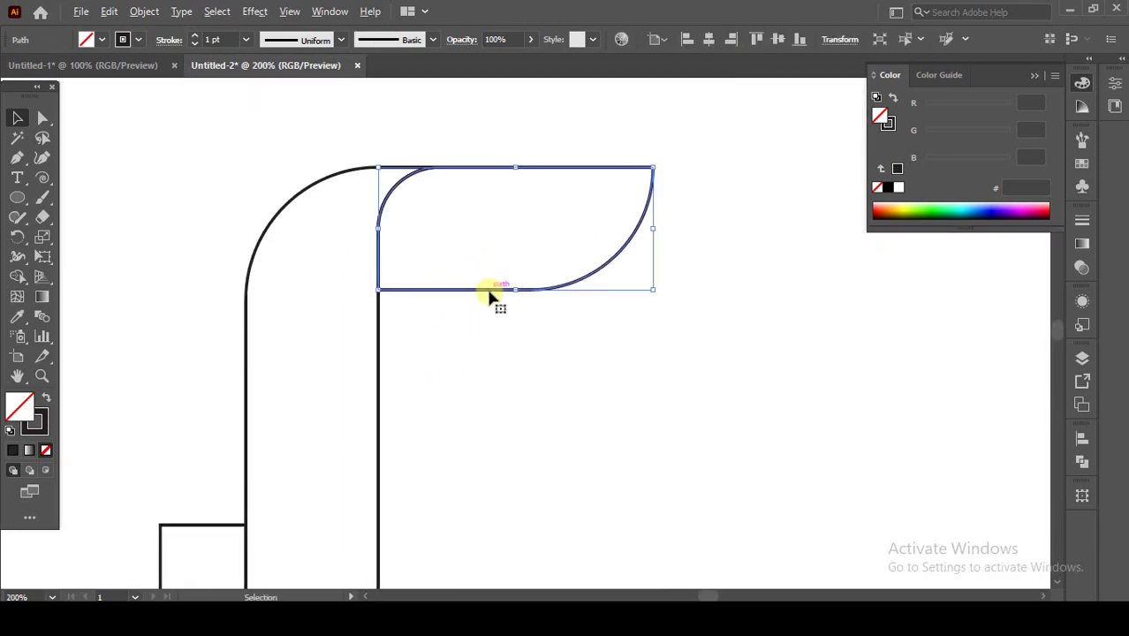
{"action": "mouse_move", "coordinate": [490, 293]}
{"action": "left_mouse_down"}
{"action": "mouse_move", "coordinate": [495, 596]}
{"action": "mouse_move", "coordinate": [514, 513]}
{"action": "left_mouse_up"}
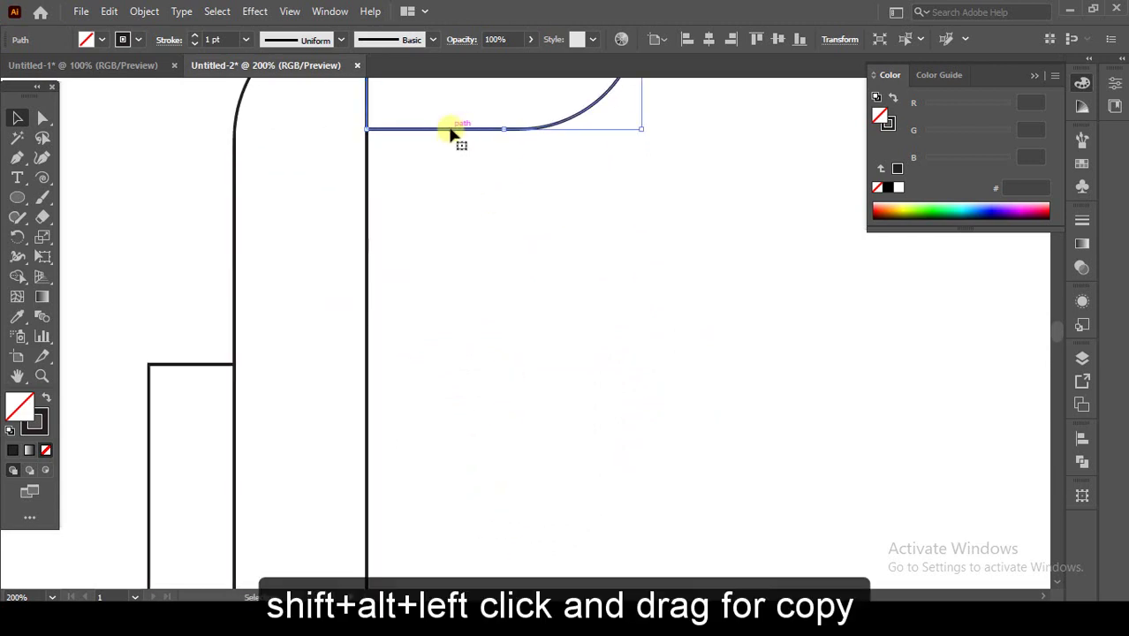
{"action": "key", "text": "ctrl+minus"}
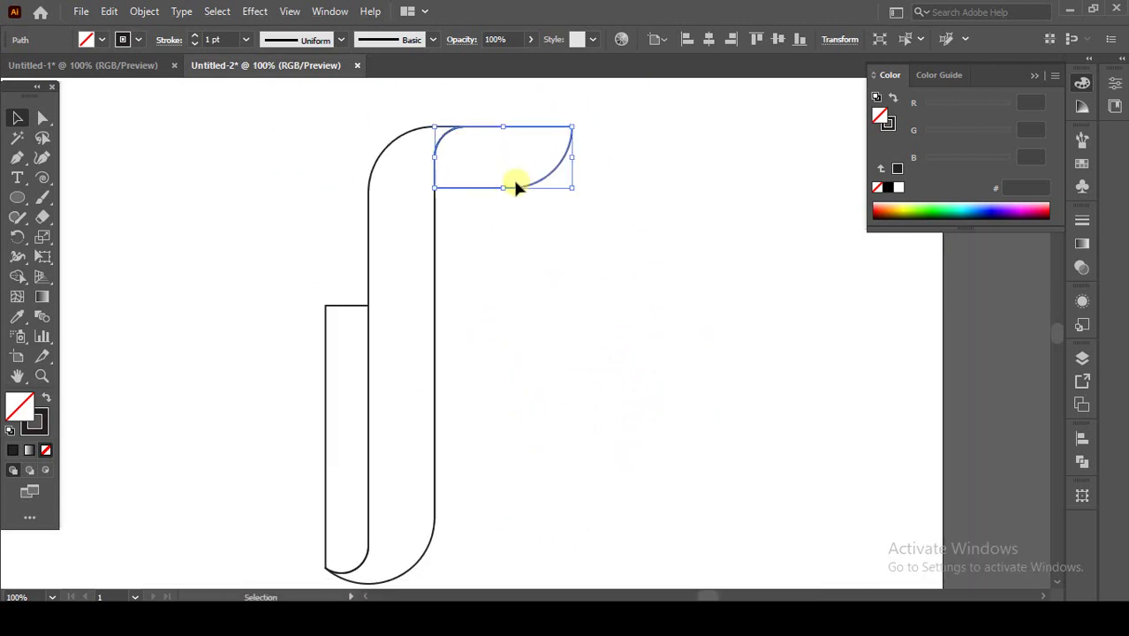
{"action": "left_click_drag", "start_coordinate": [494, 186], "coordinate": [492, 312]}
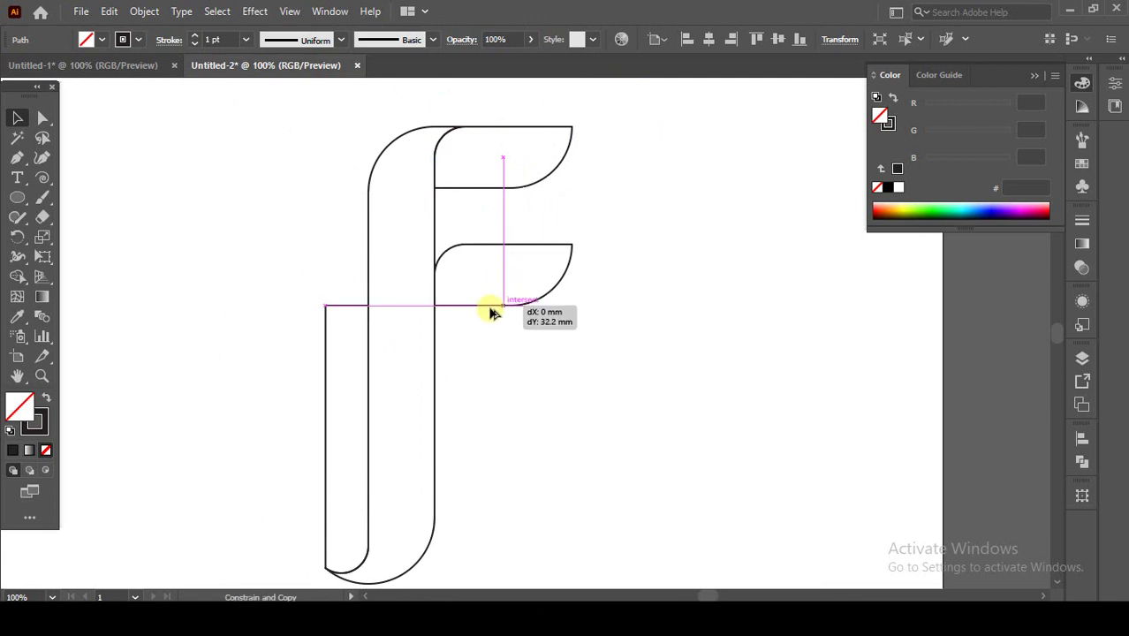
{"action": "left_click_drag", "start_coordinate": [492, 312], "coordinate": [496, 374]}
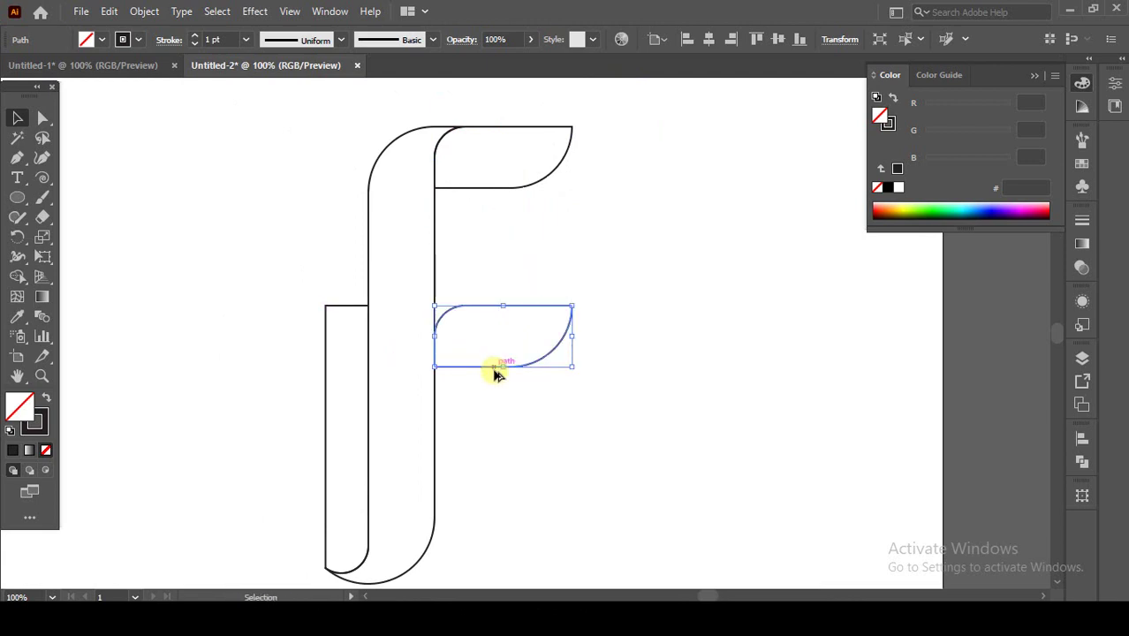
{"action": "left_click", "coordinate": [492, 394]}
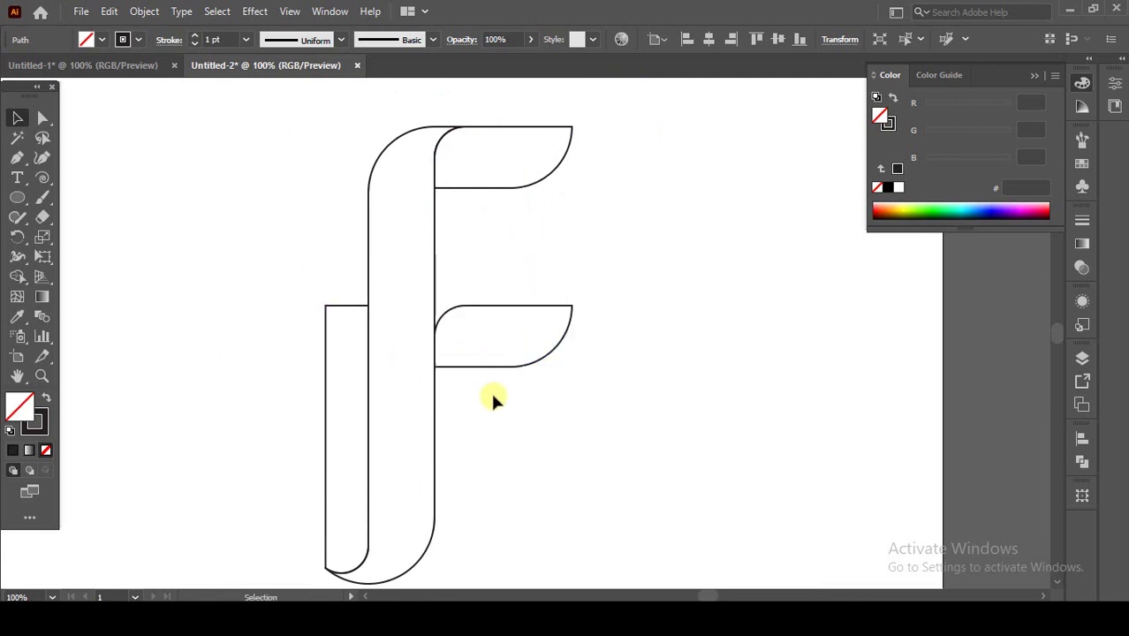
Move the copied middle arm left so it overlaps the stem.
{"action": "left_click", "coordinate": [484, 309]}
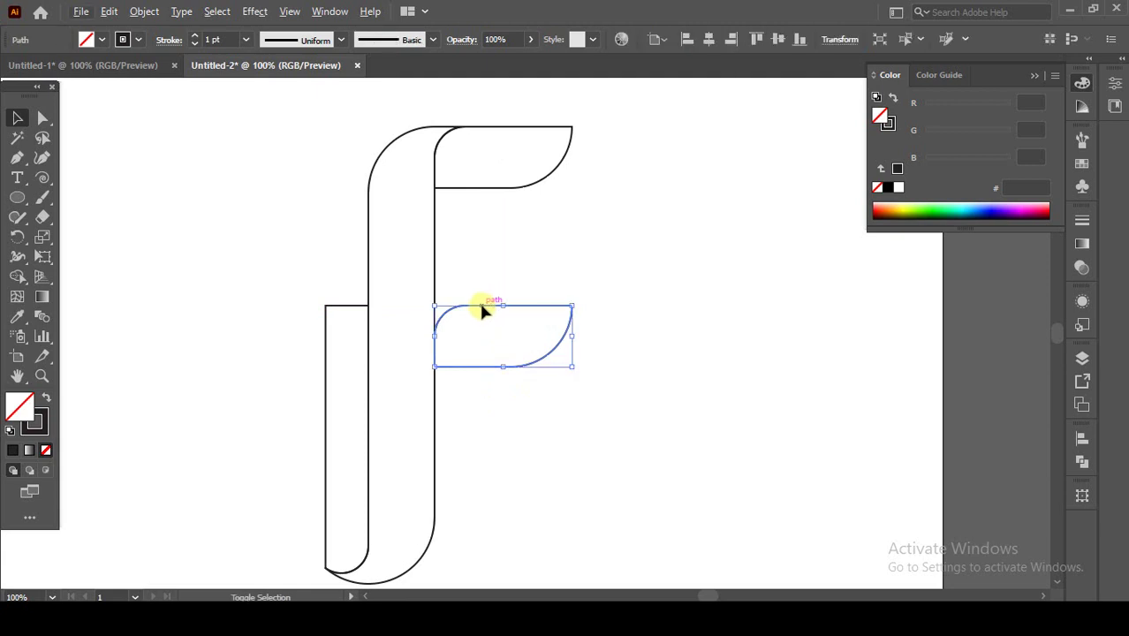
{"action": "left_click", "coordinate": [504, 311], "text": "shift"}
{"action": "left_click", "coordinate": [496, 312]}
{"action": "left_click", "coordinate": [493, 311], "text": "shift"}
{"action": "mouse_move", "coordinate": [486, 315]}
{"action": "left_mouse_down"}
{"action": "mouse_move", "coordinate": [438, 308]}
{"action": "mouse_move", "coordinate": [357, 349]}
{"action": "left_mouse_up"}
{"action": "left_click", "coordinate": [466, 448]}
Merge the stem with the middle arm's inner piece using Shape Builder, then deselect.
{"action": "left_click", "coordinate": [17, 276]}
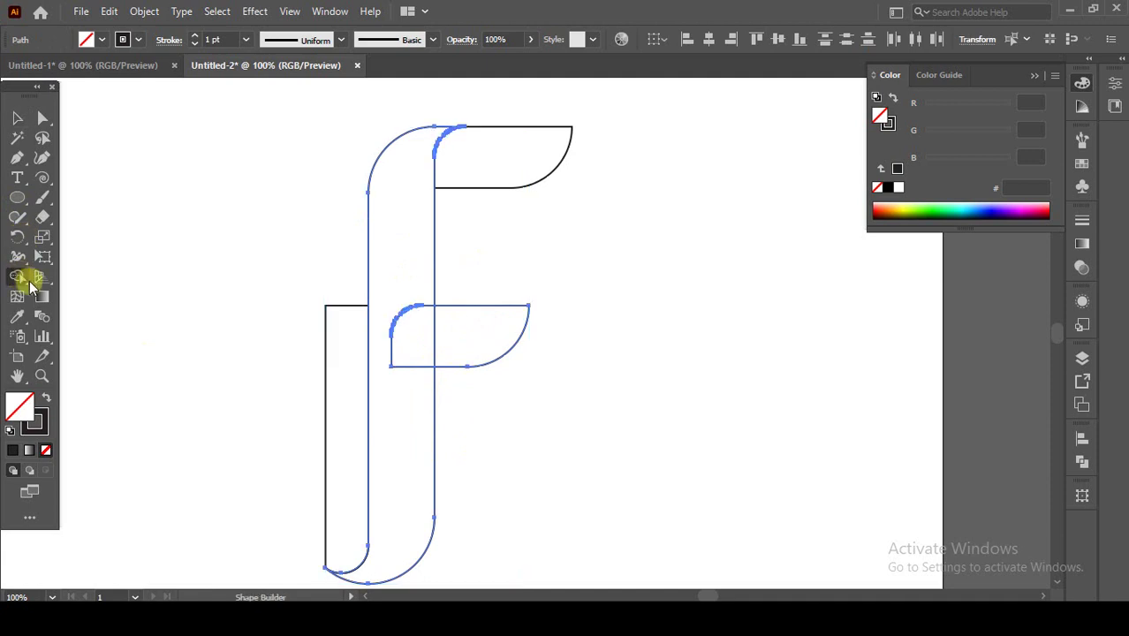
{"action": "left_click_drag", "start_coordinate": [402, 303], "coordinate": [416, 373]}
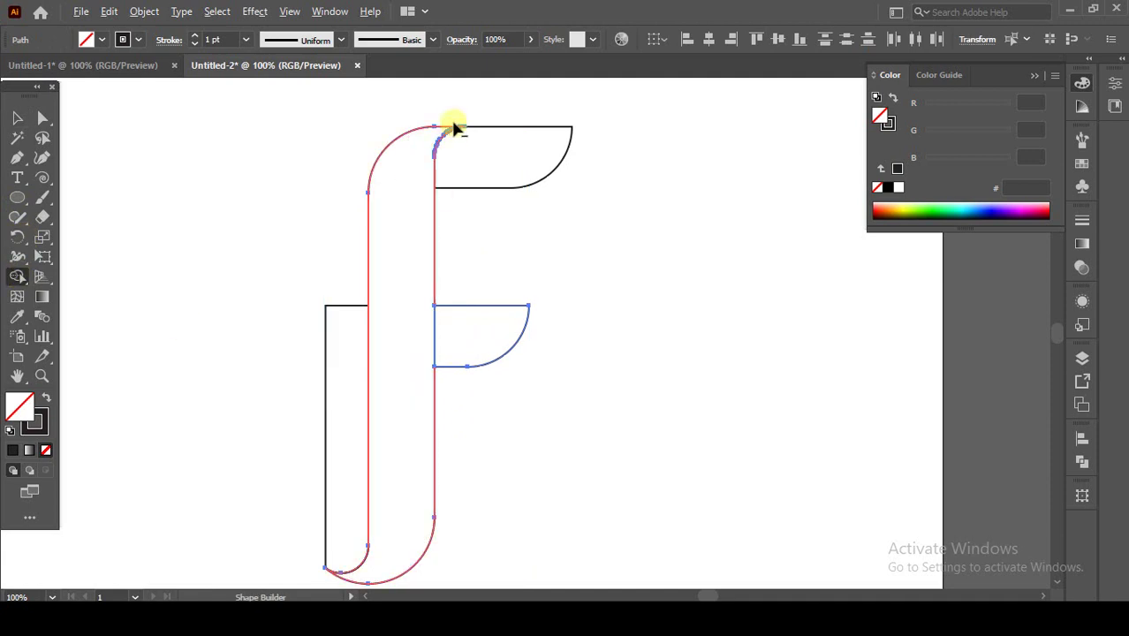
{"action": "scroll", "coordinate": [453, 123], "scroll_direction": "up", "scroll_amount": 5}
{"action": "scroll", "coordinate": [450, 165], "scroll_direction": "down", "scroll_amount": 5}
{"action": "left_click", "coordinate": [17, 117]}
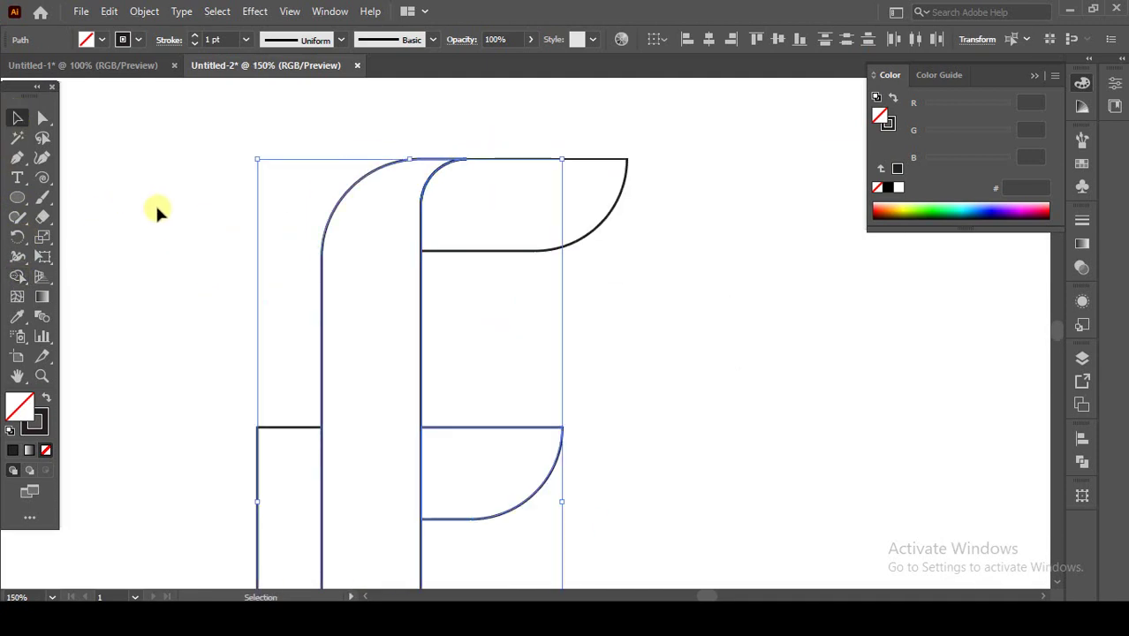
{"action": "left_click", "coordinate": [157, 212]}
{"action": "scroll", "coordinate": [449, 281], "scroll_direction": "up", "scroll_amount": 3}
{"action": "scroll", "coordinate": [469, 330], "scroll_direction": "down", "scroll_amount": 2}
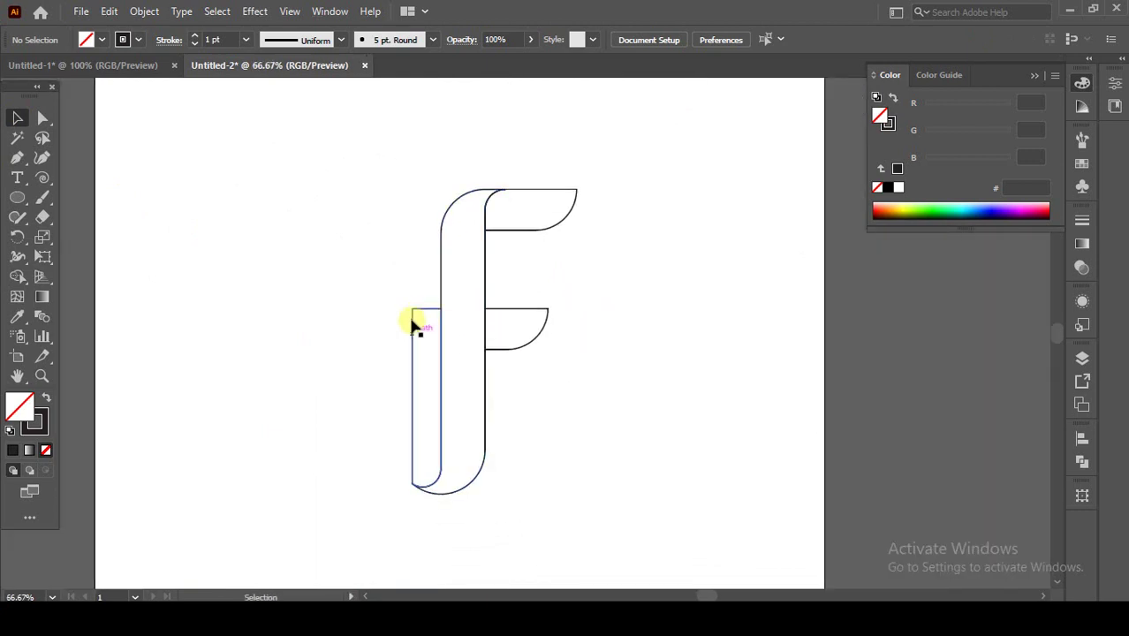
{"action": "left_click", "coordinate": [17, 197]}
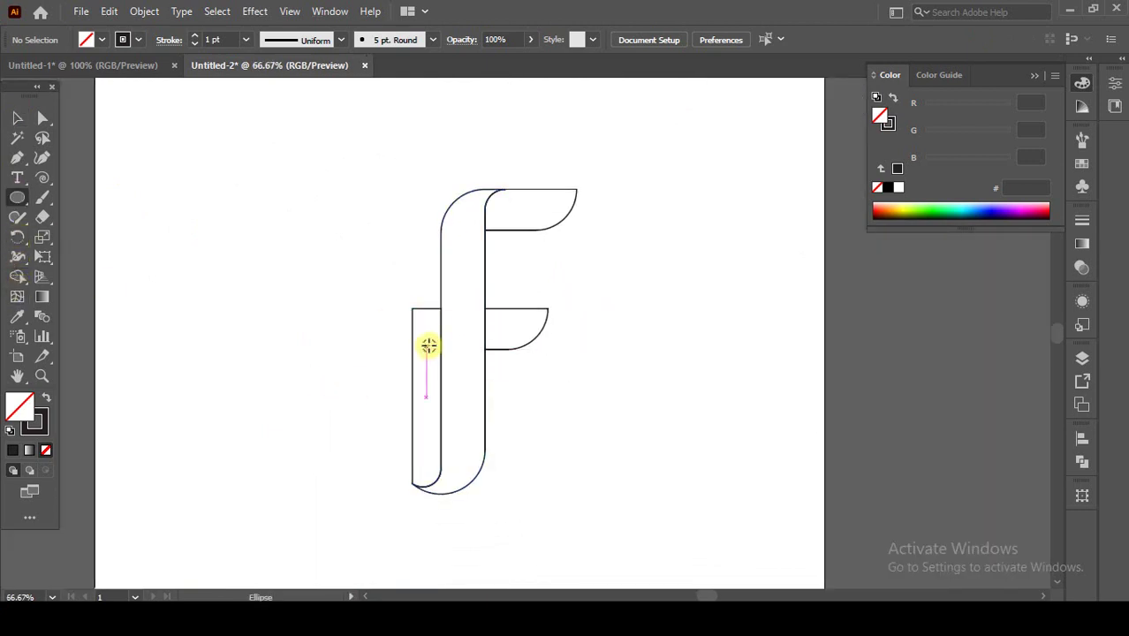
Draw a 23.59 mm circle centred on the stem's edge.
{"action": "scroll", "coordinate": [429, 345], "scroll_direction": "up", "scroll_amount": 4}
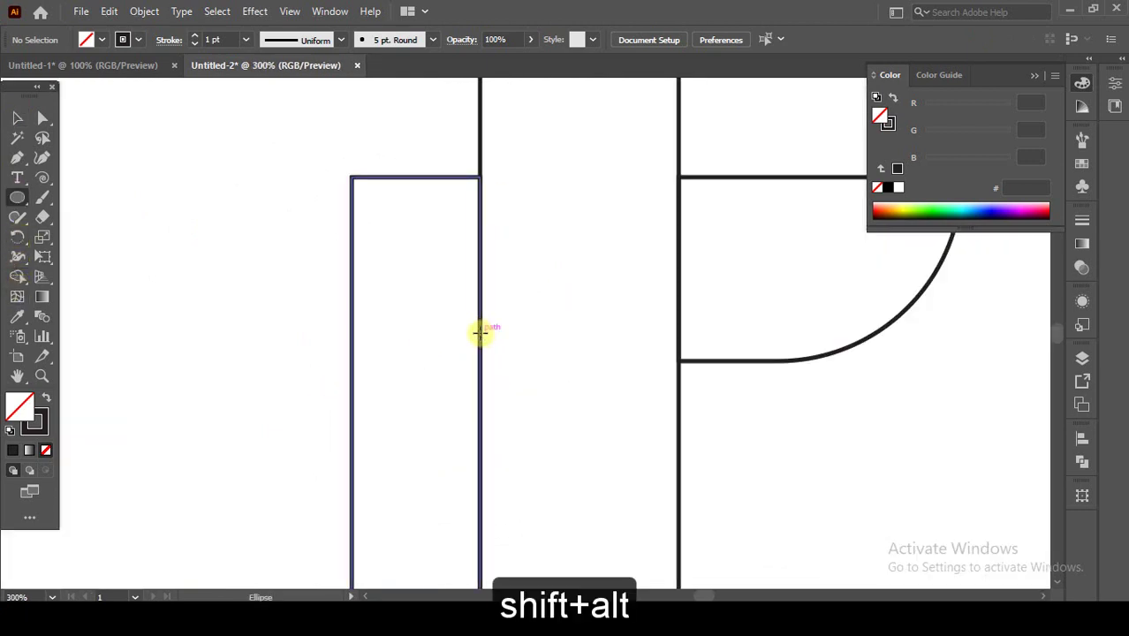
{"action": "left_click_drag", "start_coordinate": [481, 332], "coordinate": [595, 462]}
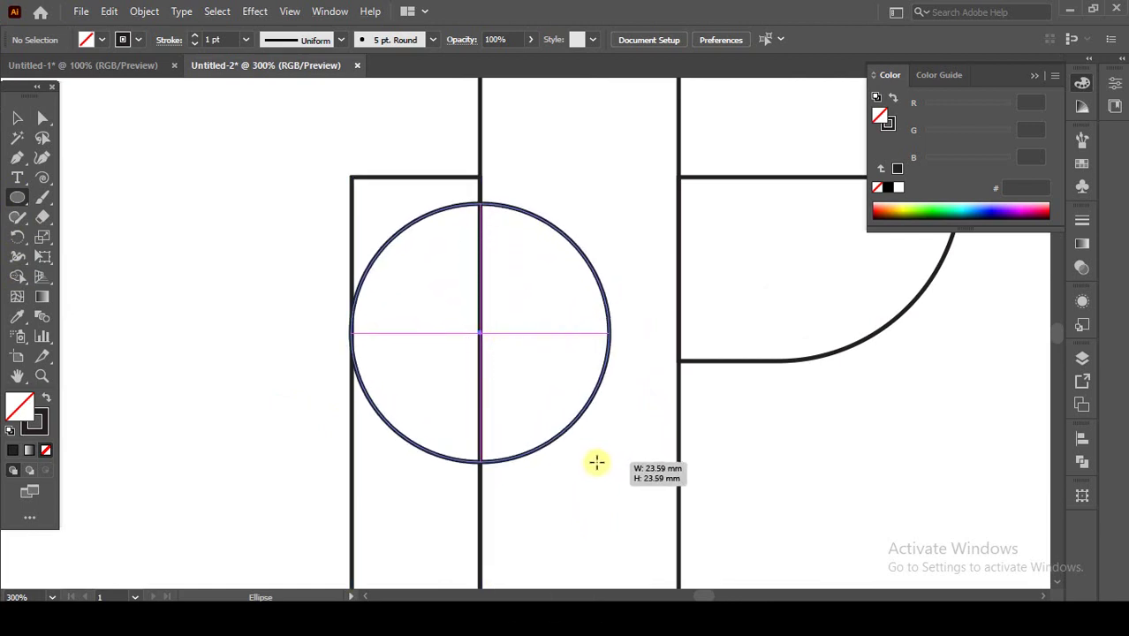
{"action": "left_click_drag", "start_coordinate": [591, 461], "coordinate": [596, 461]}
{"action": "left_click", "coordinate": [16, 119]}
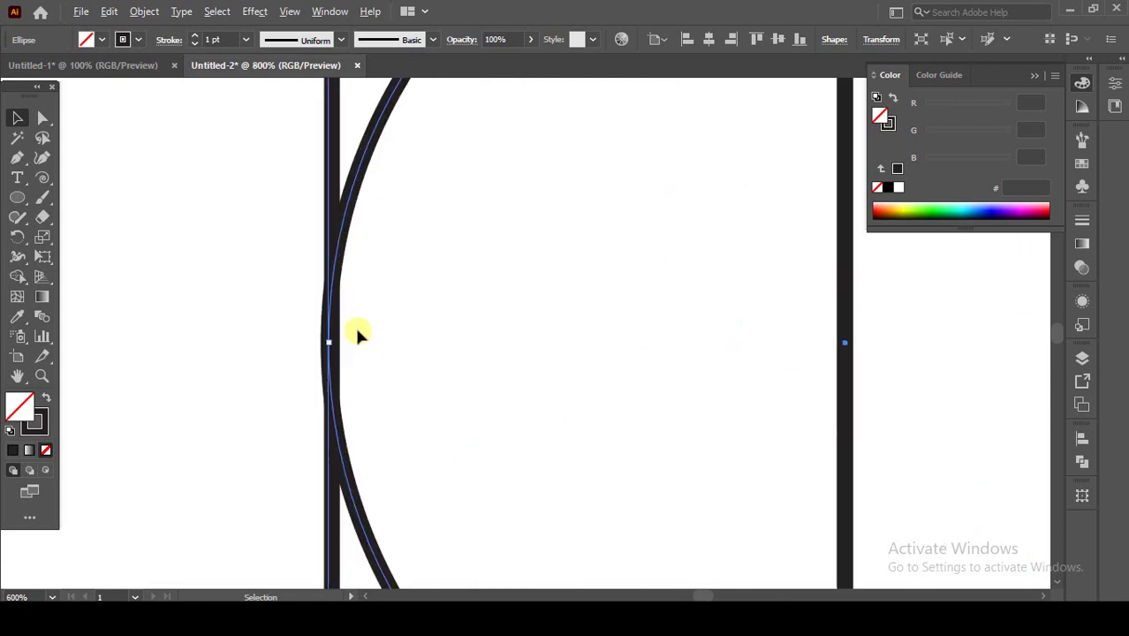
Nudge the circle's left edge onto the stem line, undoing an accidental change.
{"action": "scroll", "coordinate": [357, 332], "scroll_direction": "up", "scroll_amount": 3}
{"action": "left_click", "coordinate": [329, 344]}
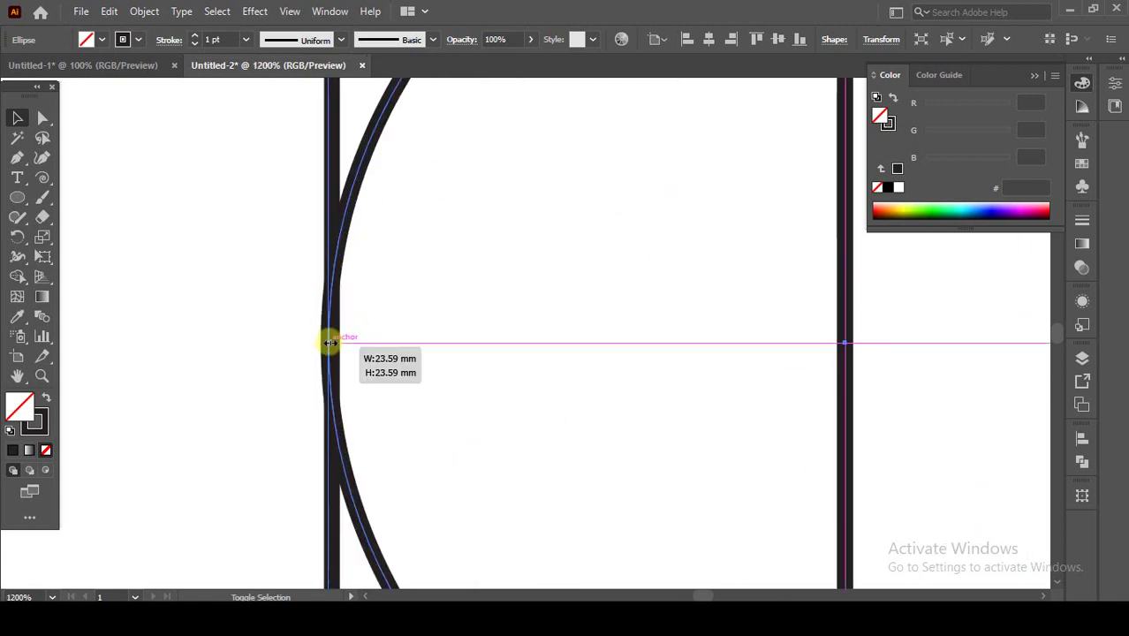
{"action": "scroll", "coordinate": [331, 366], "scroll_direction": "up", "scroll_amount": 2}
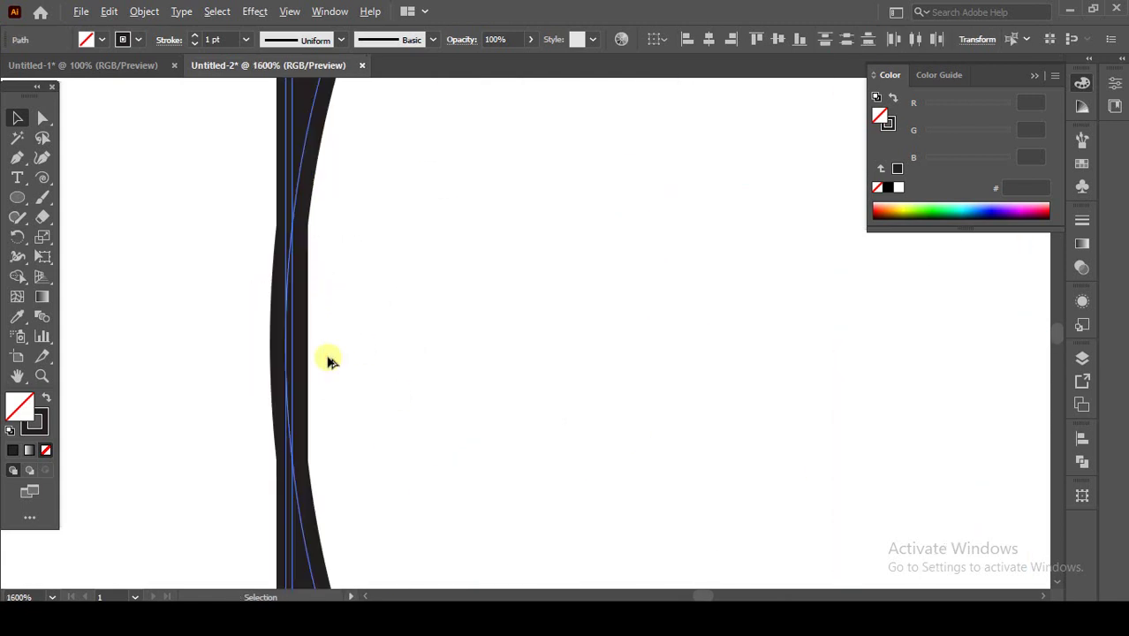
{"action": "scroll", "coordinate": [330, 360], "scroll_direction": "up", "scroll_amount": 2}
{"action": "key", "text": "ctrl+z"}
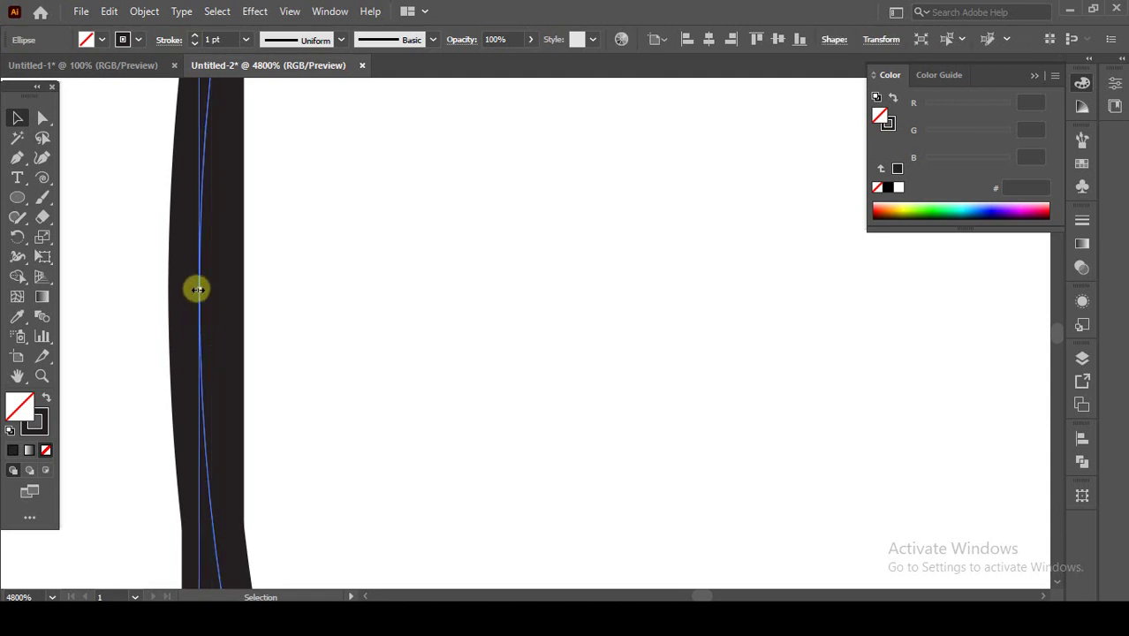
{"action": "left_click", "coordinate": [198, 289]}
{"action": "left_click_drag", "start_coordinate": [202, 289], "coordinate": [212, 290]}
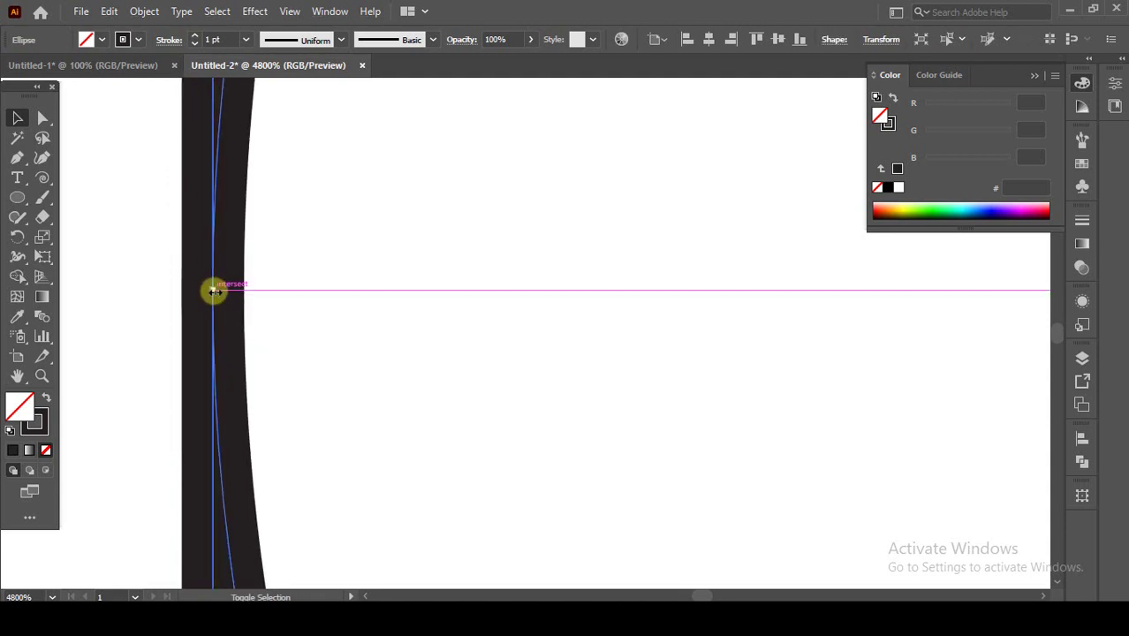
{"action": "scroll", "coordinate": [212, 290], "scroll_direction": "down", "scroll_amount": 4}
{"action": "left_click", "coordinate": [261, 336]}
Check alignment in Outline view and move the circle up to the rectangle's top edge.
{"action": "key", "text": "ctrl+y"}
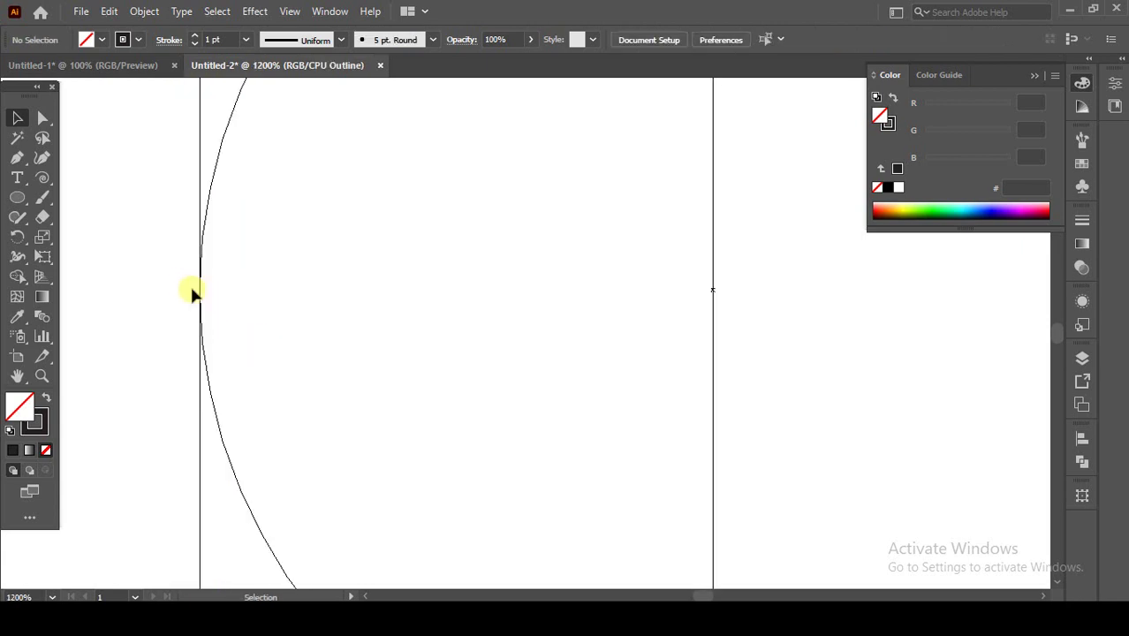
{"action": "key", "text": "ctrl+y"}
{"action": "scroll", "coordinate": [276, 294], "scroll_direction": "down", "scroll_amount": 2}
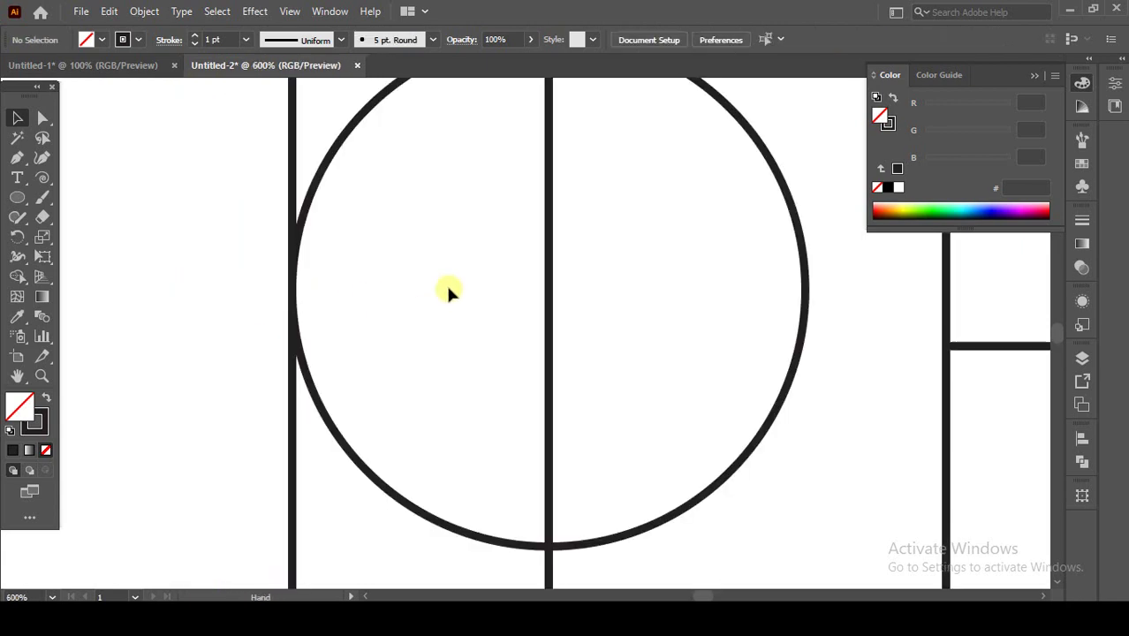
{"action": "scroll", "coordinate": [442, 265], "scroll_direction": "down", "scroll_amount": 3}
{"action": "left_click", "coordinate": [474, 297]}
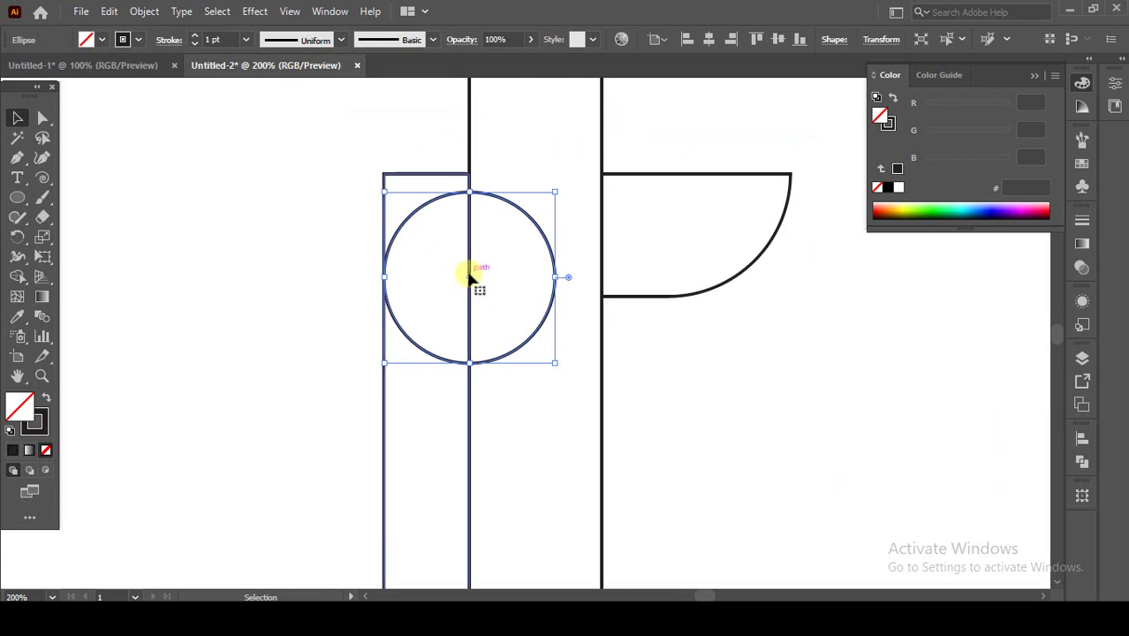
{"action": "left_click_drag", "start_coordinate": [469, 276], "coordinate": [471, 259]}
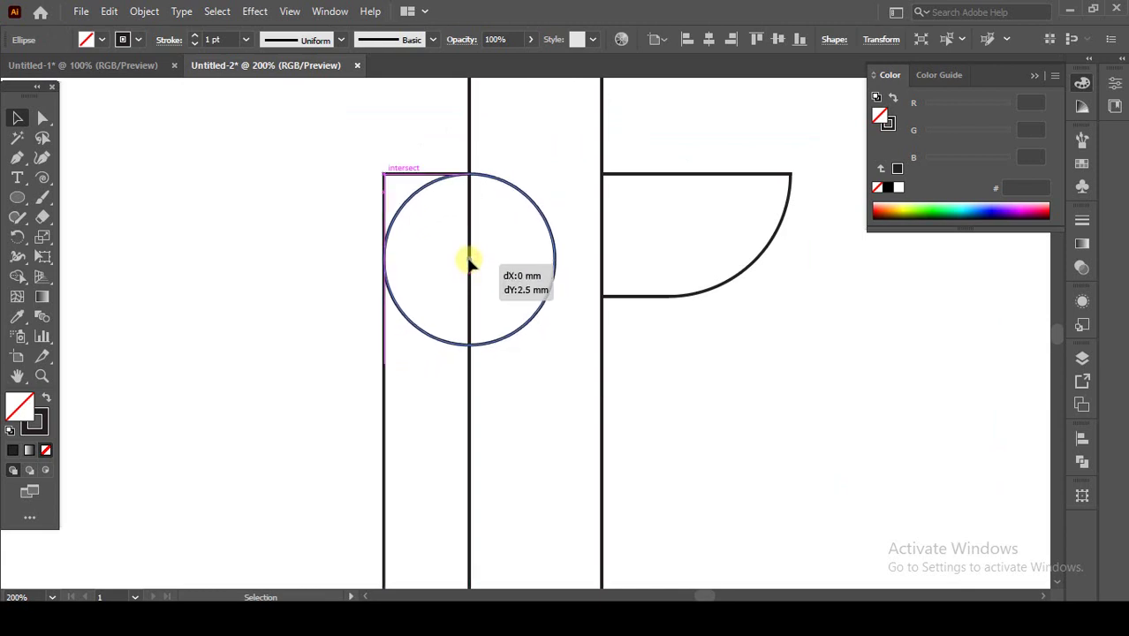
{"action": "left_click", "coordinate": [351, 164]}
With Shape Builder, merge the rectangle with the circle's left half and delete the leftover half-circle.
{"action": "left_click_drag", "start_coordinate": [365, 157], "coordinate": [411, 262]}
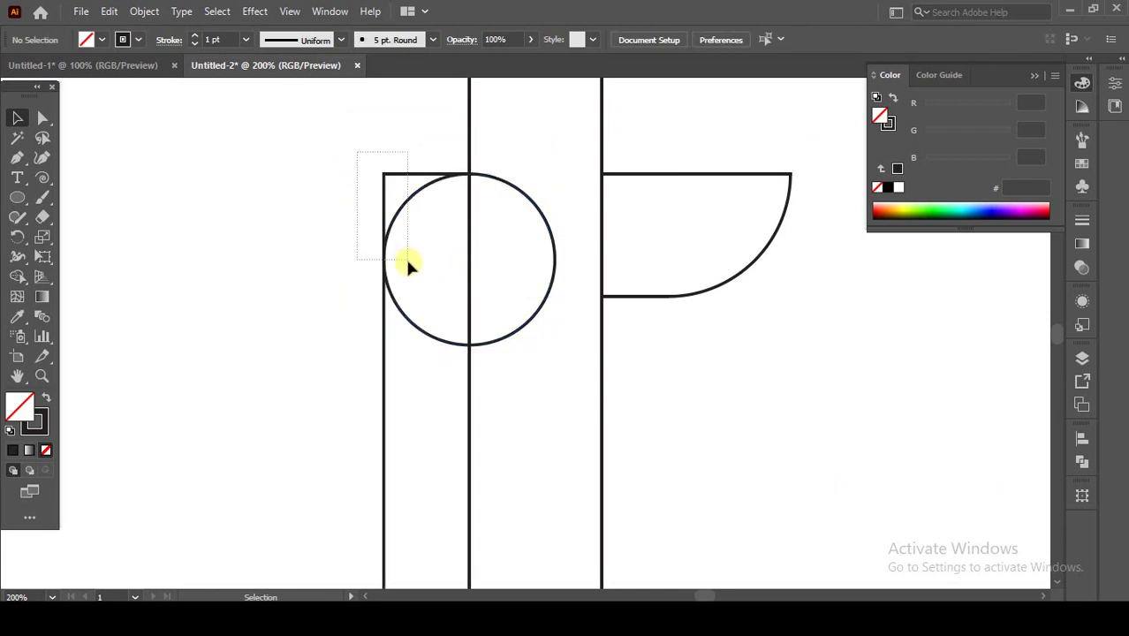
{"action": "left_click", "coordinate": [17, 276]}
{"action": "left_click", "coordinate": [390, 186], "text": "alt"}
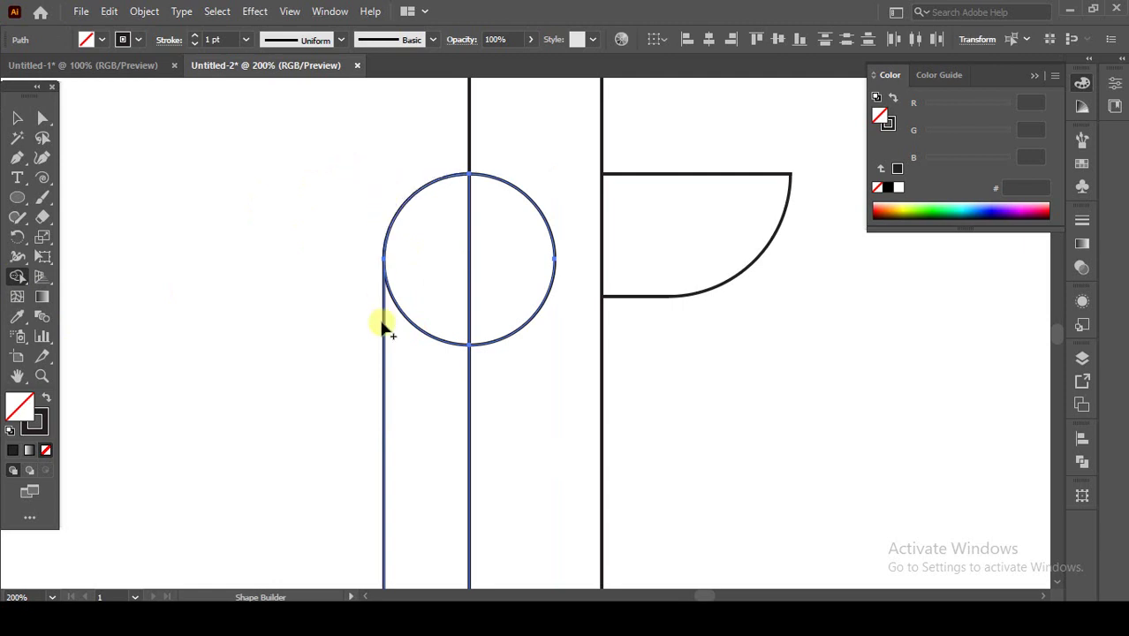
{"action": "left_click_drag", "start_coordinate": [415, 349], "coordinate": [418, 323]}
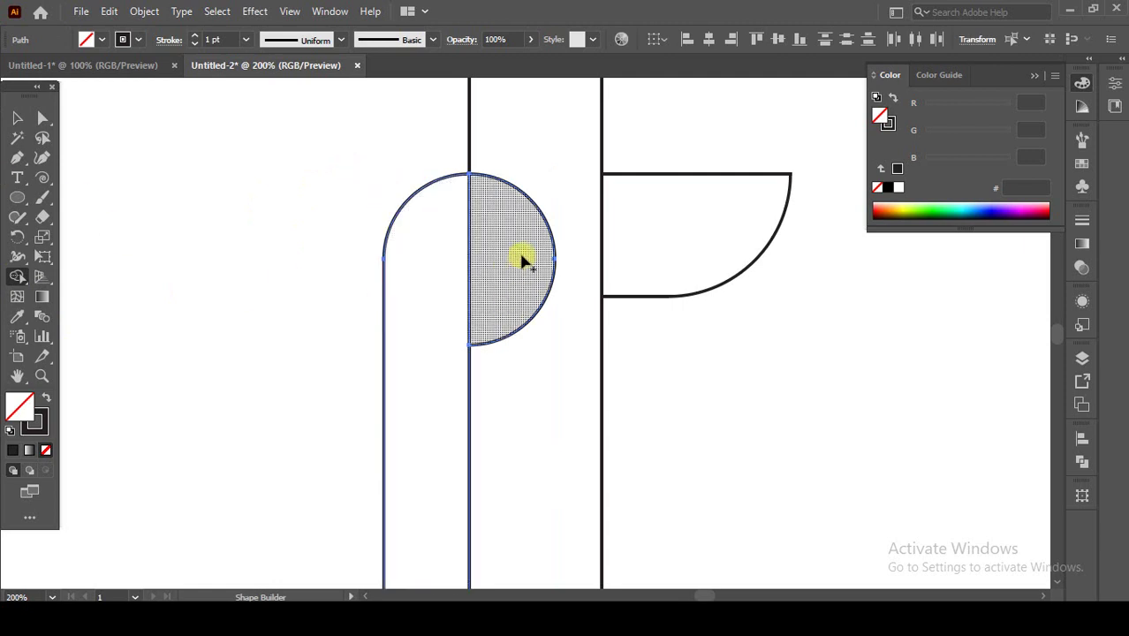
{"action": "left_click", "coordinate": [521, 260], "text": "alt"}
{"action": "left_click", "coordinate": [17, 117]}
{"action": "left_click", "coordinate": [327, 268]}
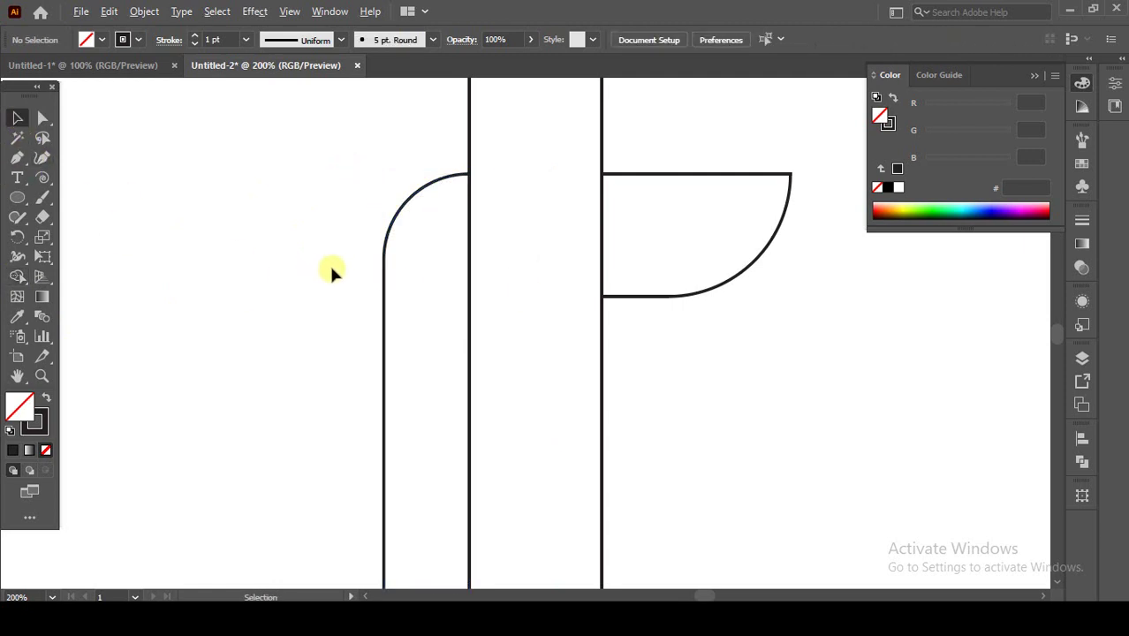
{"action": "scroll", "coordinate": [345, 300], "scroll_direction": "down", "scroll_amount": 2}
{"action": "left_click_drag", "start_coordinate": [345, 300], "coordinate": [372, 347]}
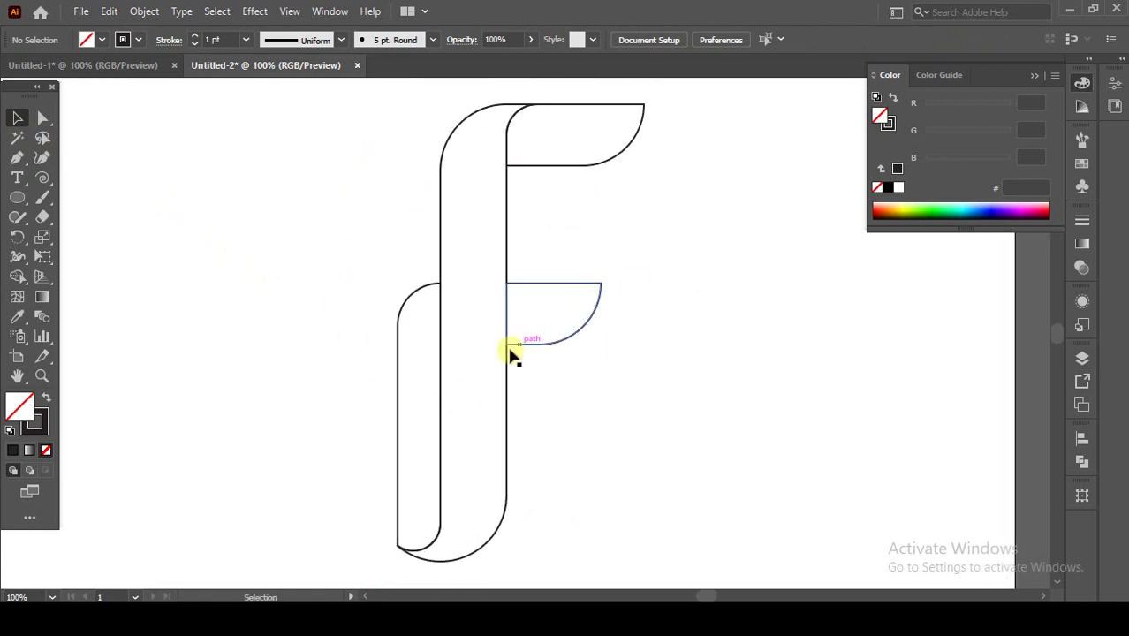
Give the stem a gradient fill with a blue starting stop, removing the white stop.
{"action": "left_click_drag", "start_coordinate": [538, 212], "coordinate": [468, 228]}
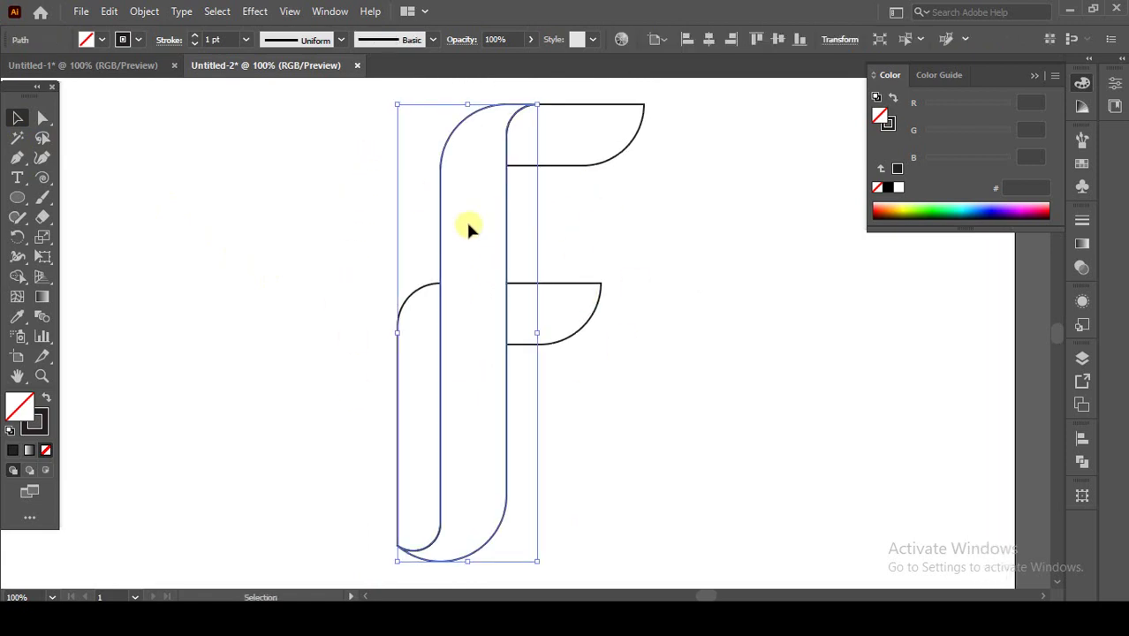
{"action": "left_click", "coordinate": [26, 453]}
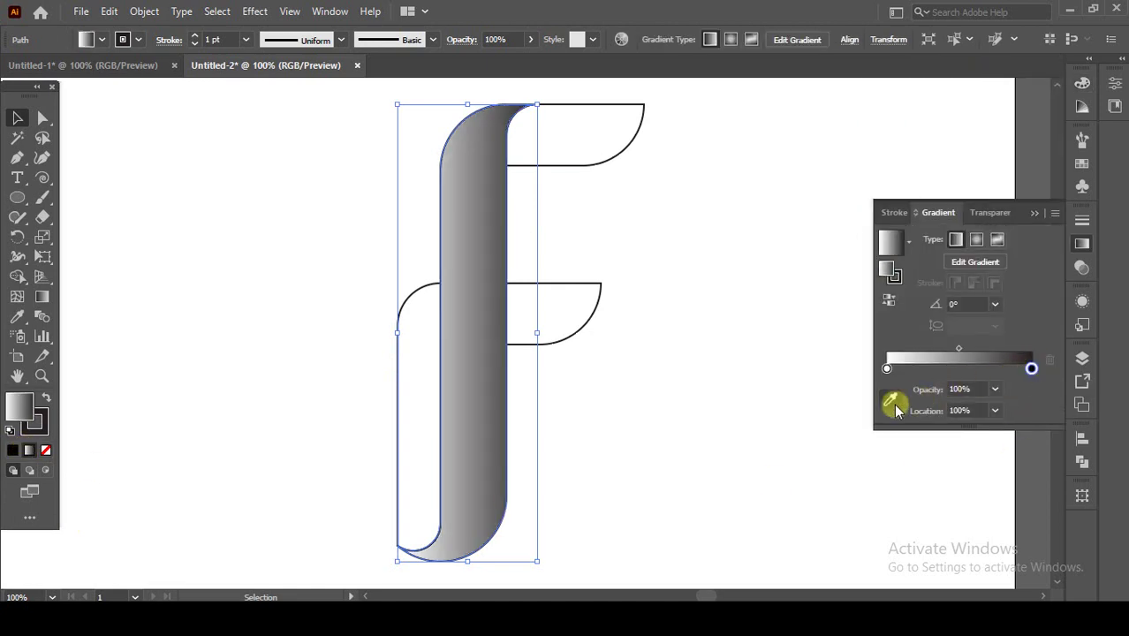
{"action": "left_click", "coordinate": [893, 407]}
{"action": "left_click", "coordinate": [1081, 165]}
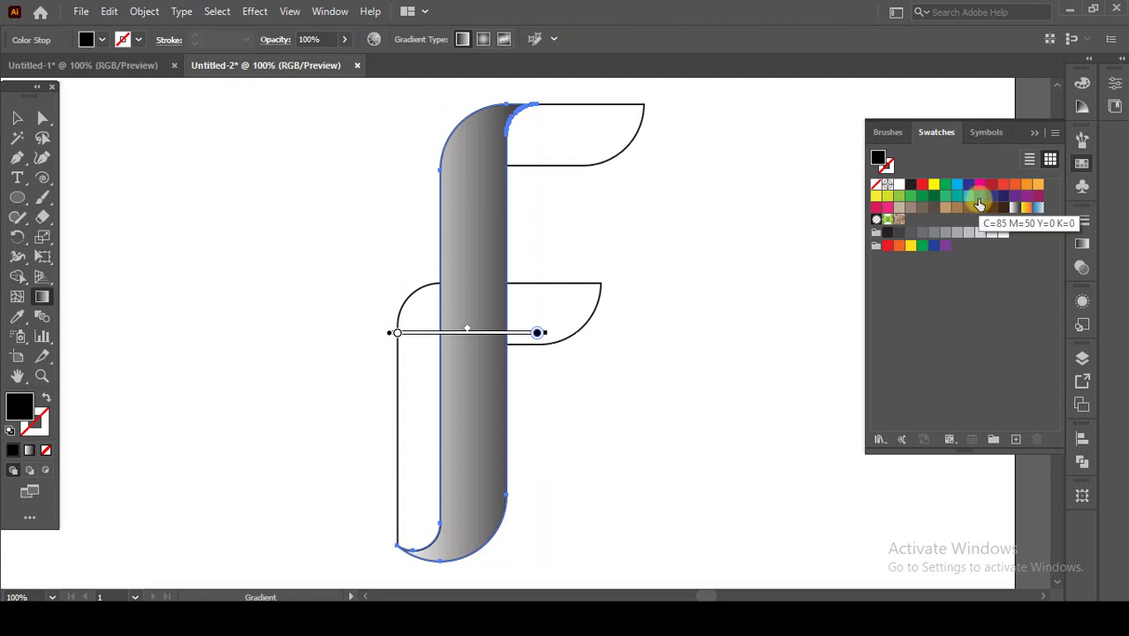
{"action": "left_click", "coordinate": [980, 199]}
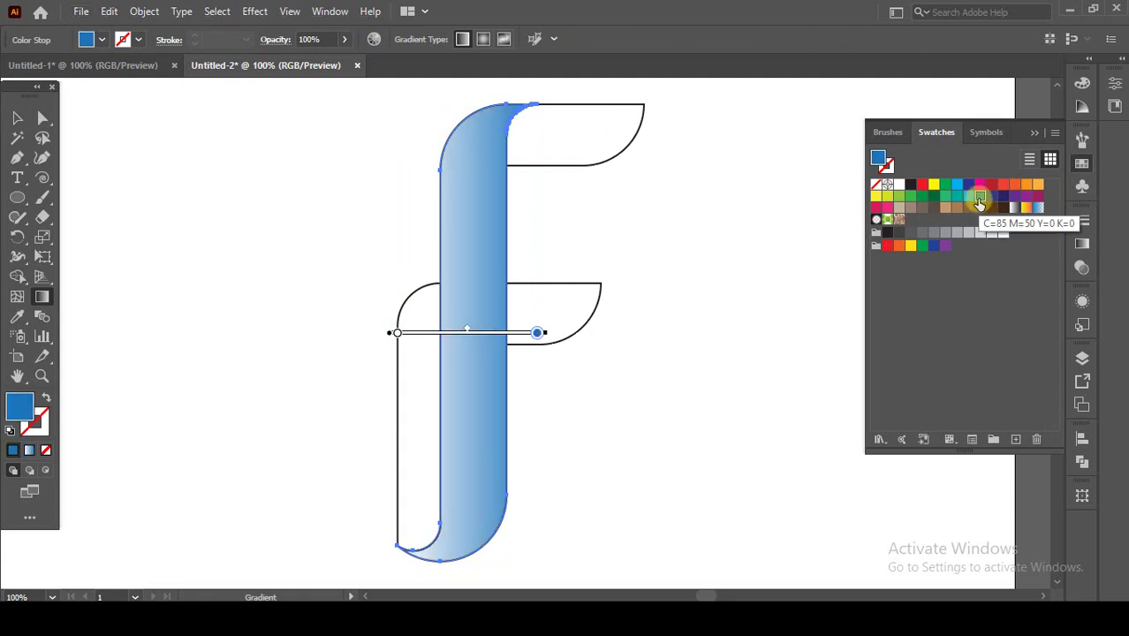
{"action": "left_click", "coordinate": [1083, 244]}
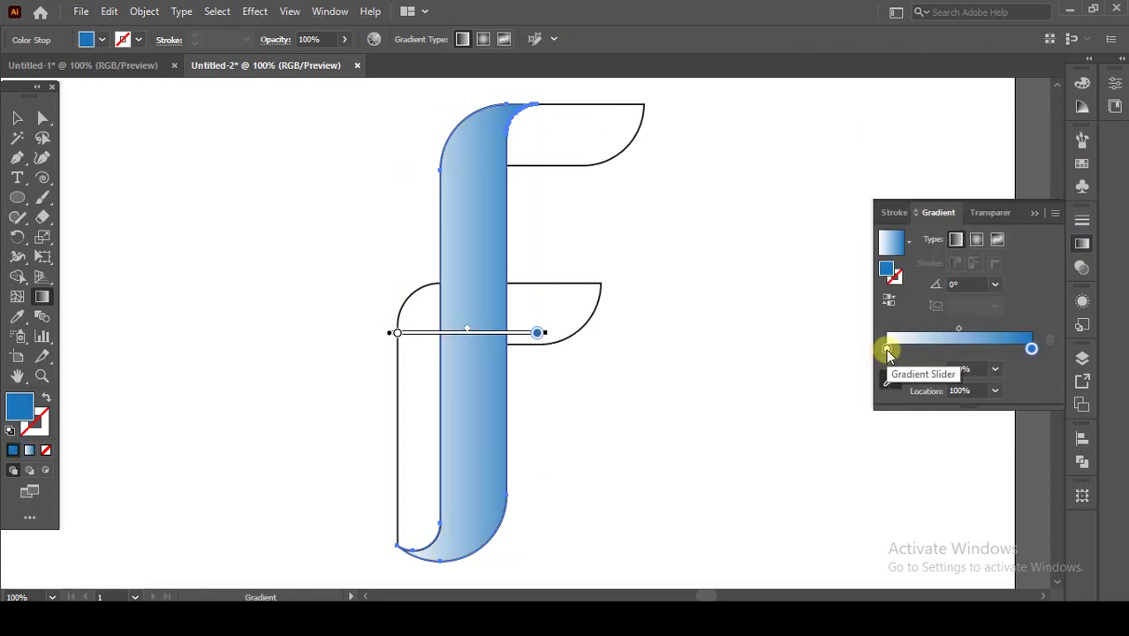
{"action": "left_click_drag", "start_coordinate": [887, 350], "coordinate": [925, 349]}
{"action": "left_click", "coordinate": [976, 349]}
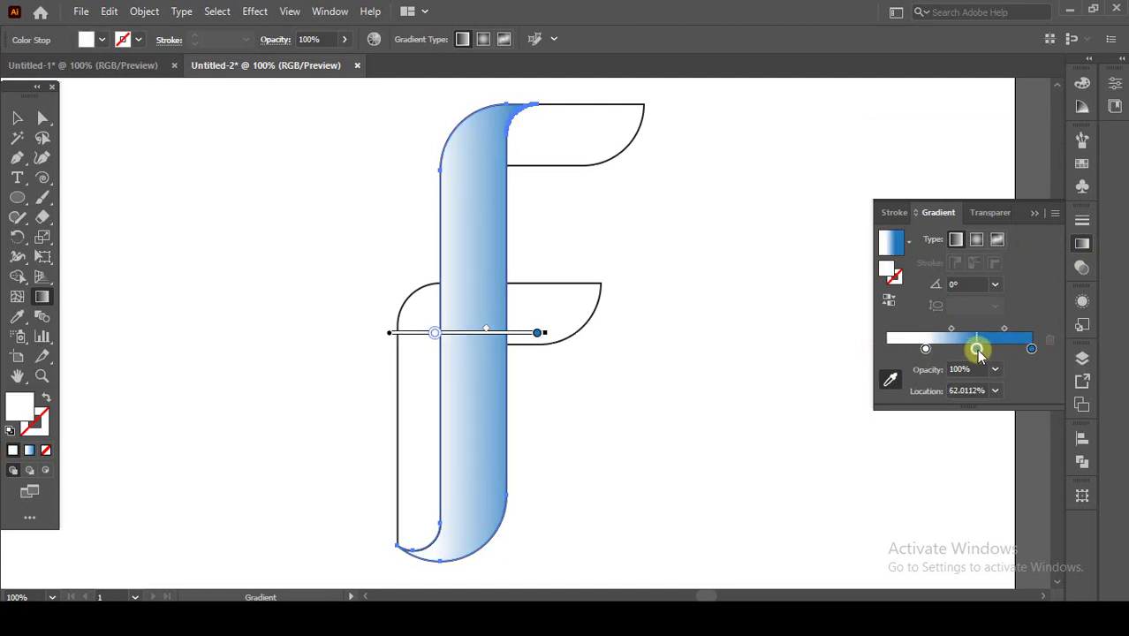
{"action": "left_click_drag", "start_coordinate": [925, 349], "coordinate": [1048, 340]}
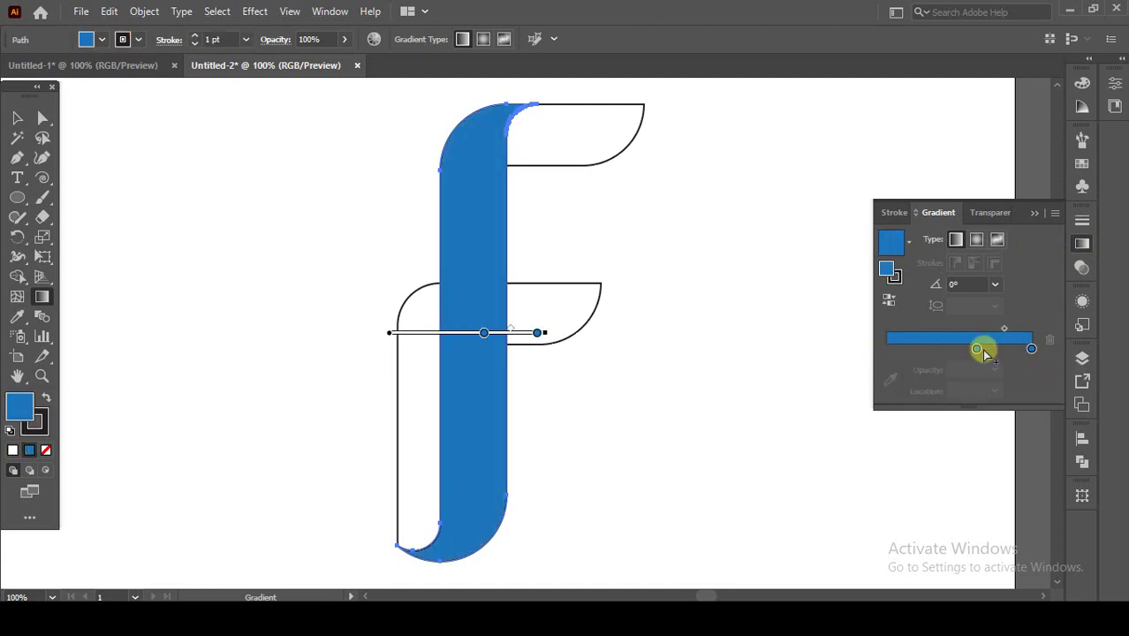
{"action": "left_click_drag", "start_coordinate": [977, 350], "coordinate": [886, 349]}
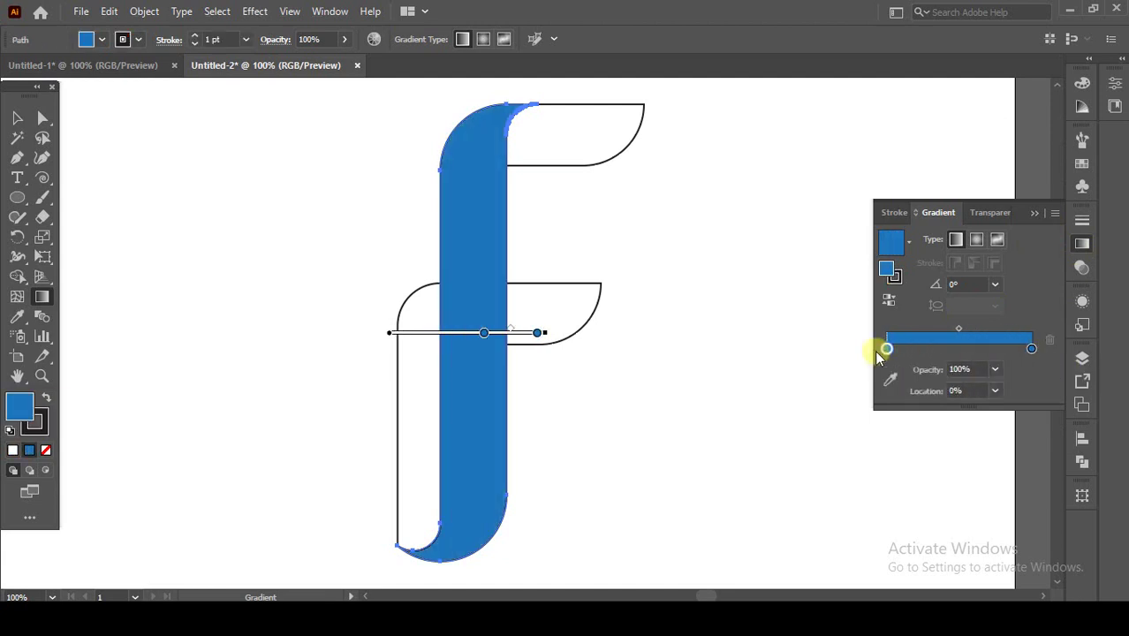
Set the gradient's end stop to dark navy using the HSB sliders.
{"action": "double_click", "coordinate": [1032, 349]}
{"action": "left_click", "coordinate": [1030, 367]}
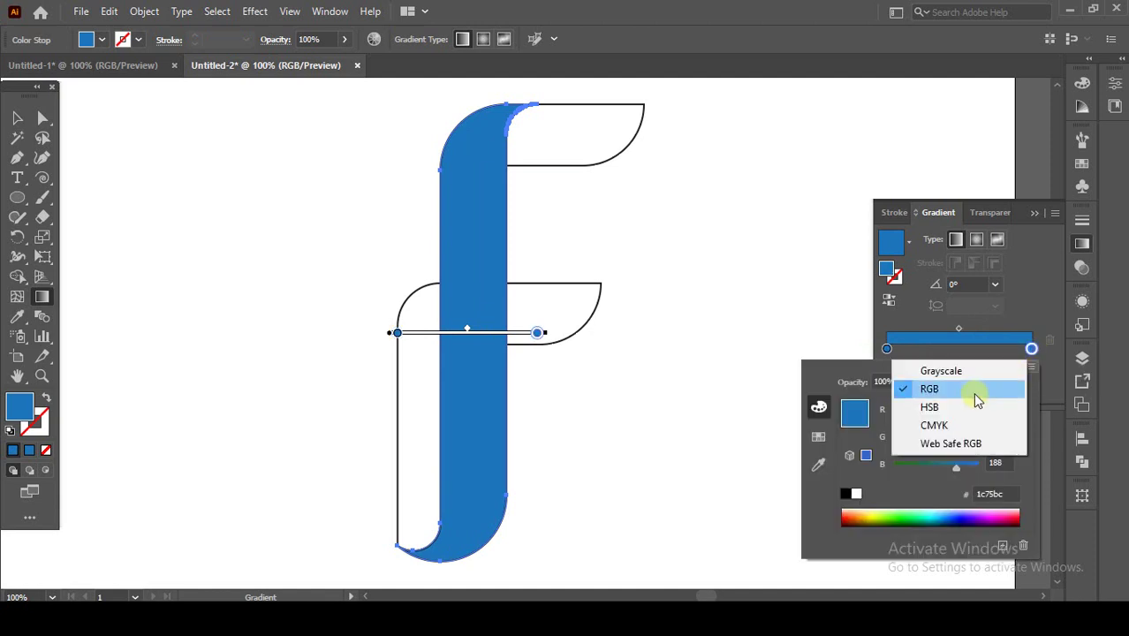
{"action": "left_click", "coordinate": [971, 406]}
{"action": "left_click_drag", "start_coordinate": [954, 467], "coordinate": [921, 467]}
{"action": "left_click", "coordinate": [969, 445]}
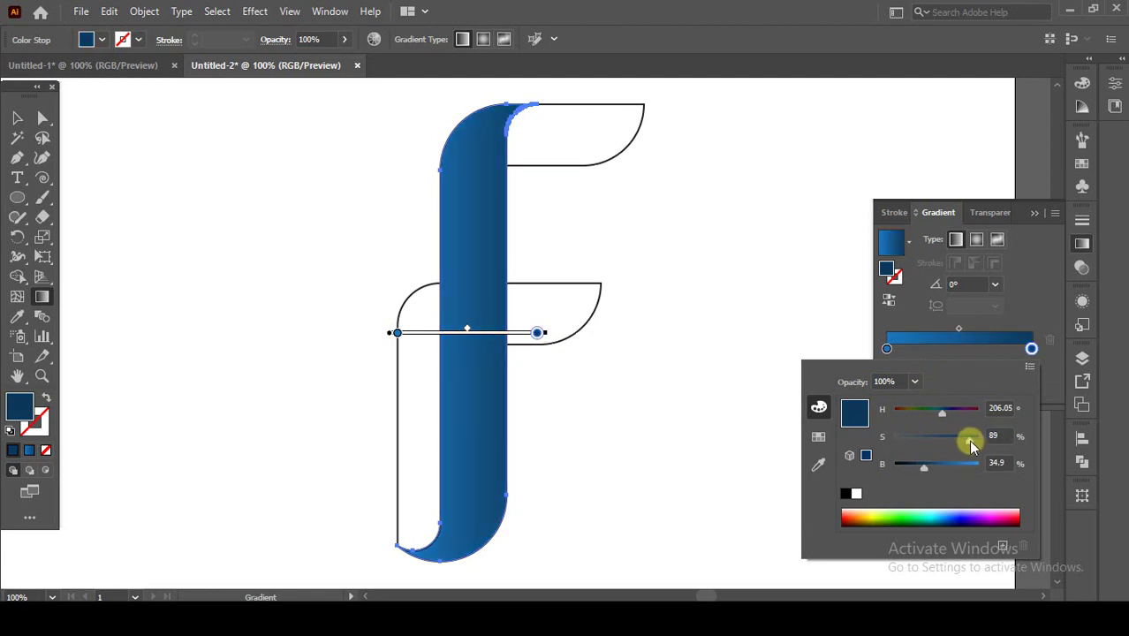
{"action": "left_click_drag", "start_coordinate": [923, 475], "coordinate": [925, 474]}
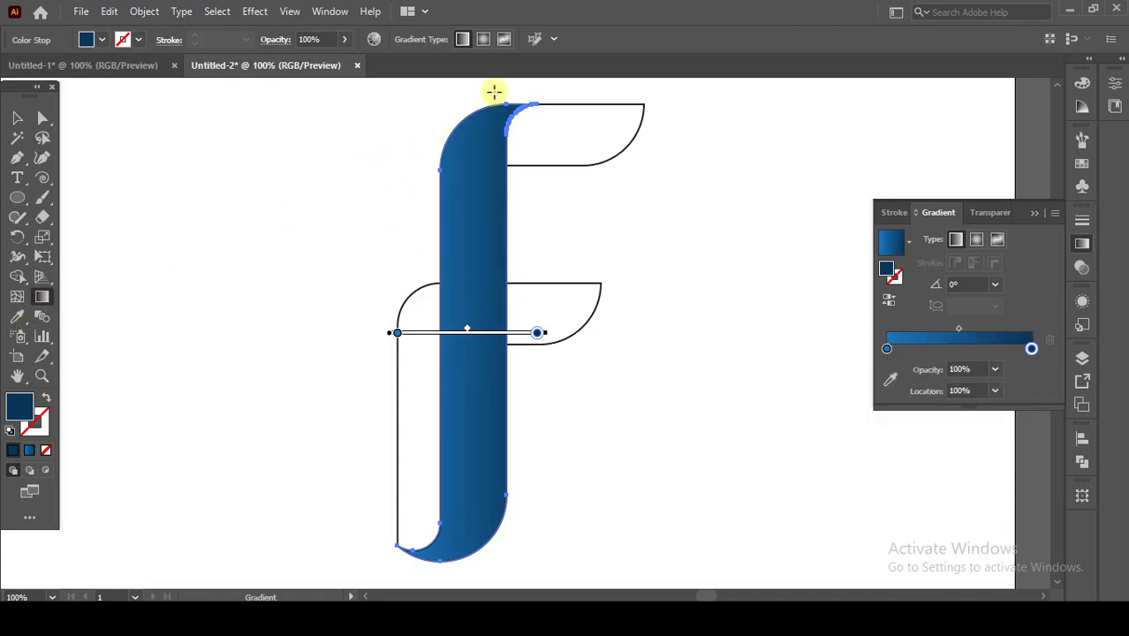
Run the gradient from top to bottom of the stem and set its stroke to None.
{"action": "left_click_drag", "start_coordinate": [503, 91], "coordinate": [450, 545]}
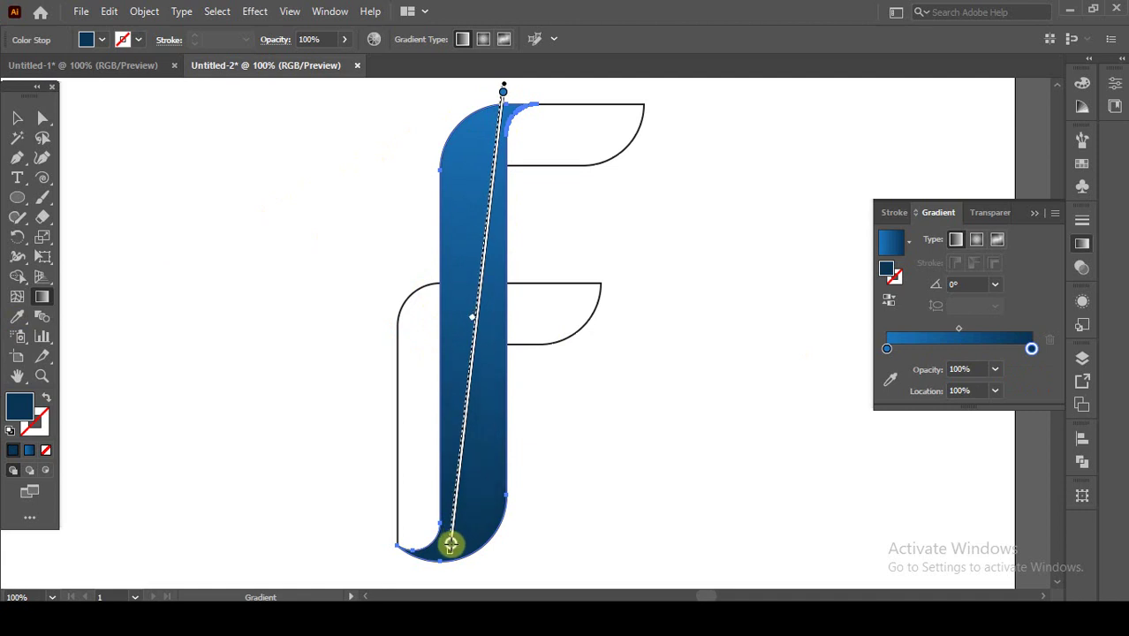
{"action": "key", "text": "ctrl+minus"}
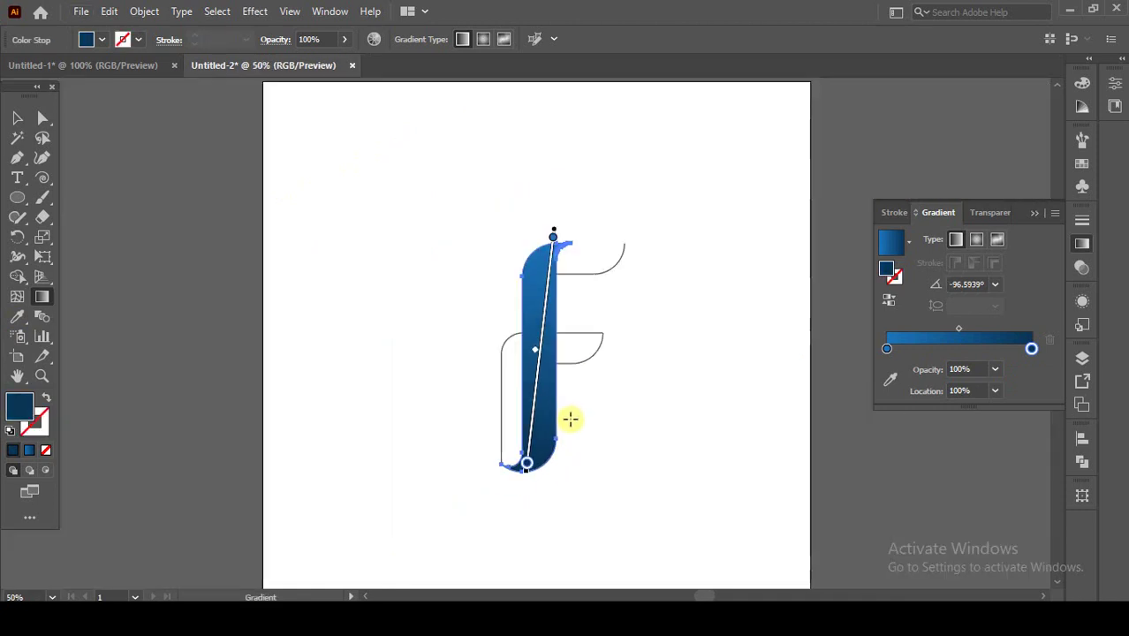
{"action": "left_click", "coordinate": [17, 118]}
{"action": "left_click", "coordinate": [647, 409]}
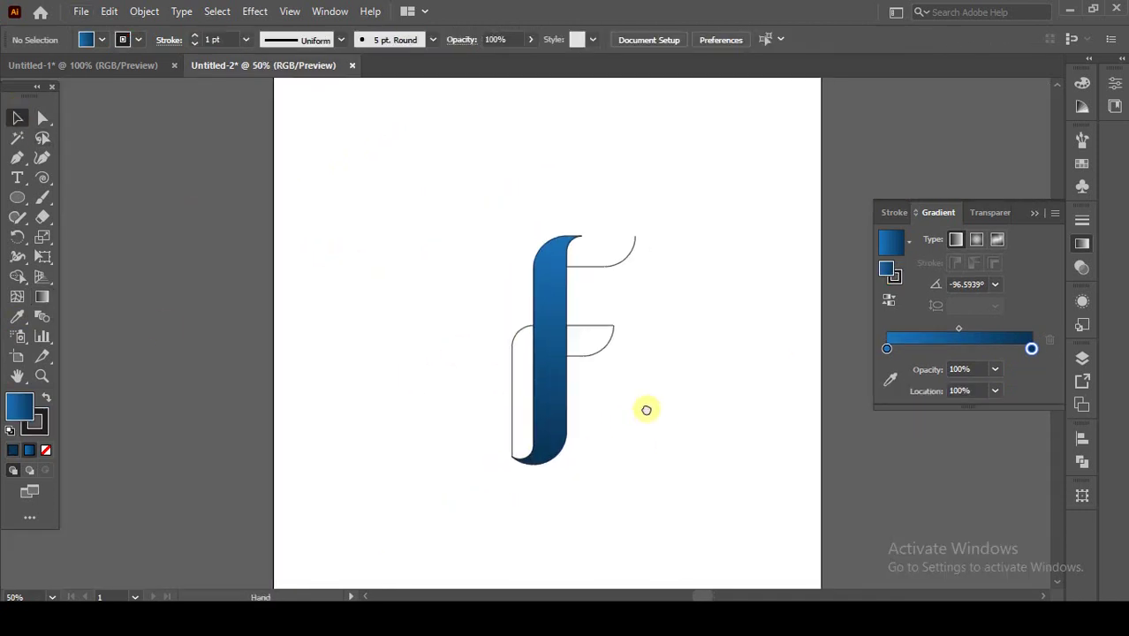
{"action": "key", "text": "ctrl+1"}
{"action": "left_click", "coordinate": [476, 244]}
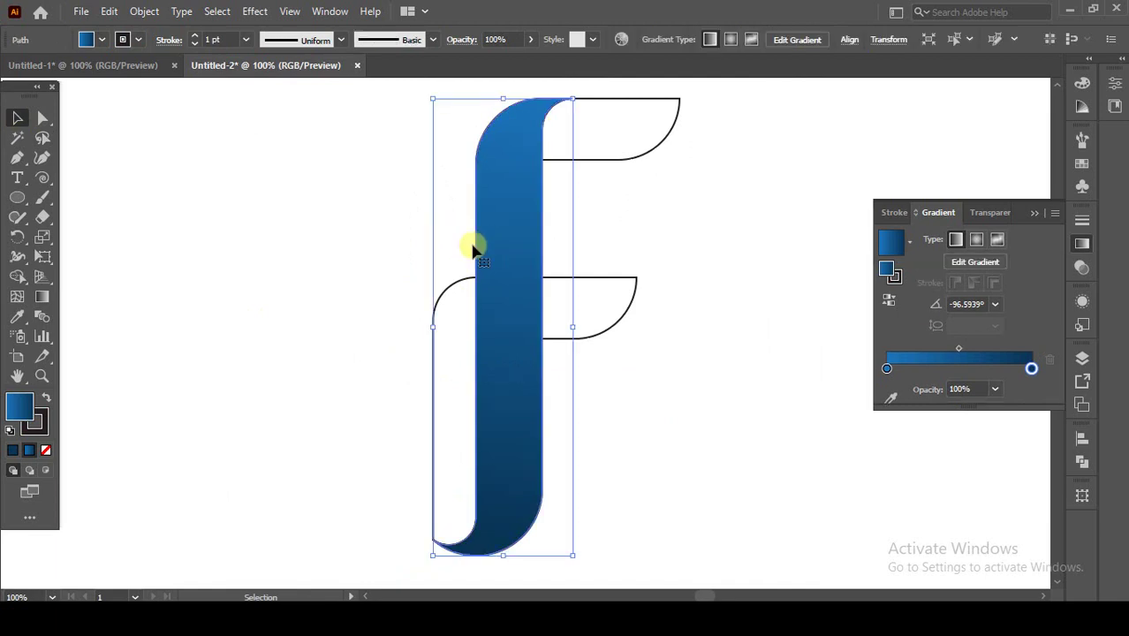
{"action": "left_click", "coordinate": [37, 424]}
{"action": "left_click", "coordinate": [45, 450]}
Shift the gradient midpoint lower and move the starting stop to about 15.64%.
{"action": "left_click", "coordinate": [453, 398]}
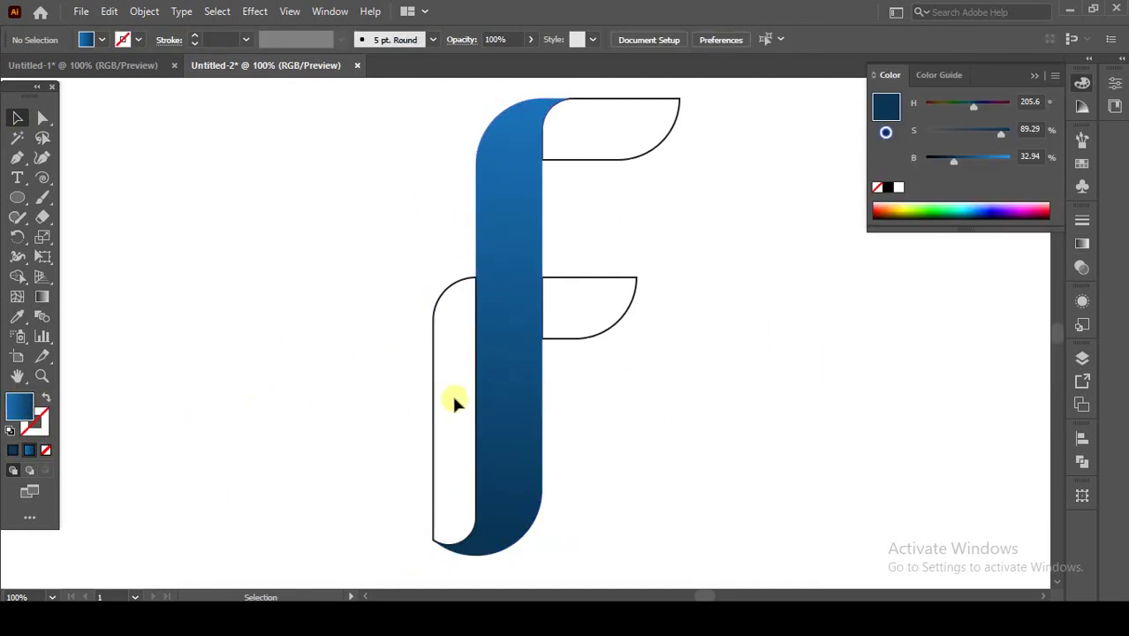
{"action": "left_click", "coordinate": [495, 230]}
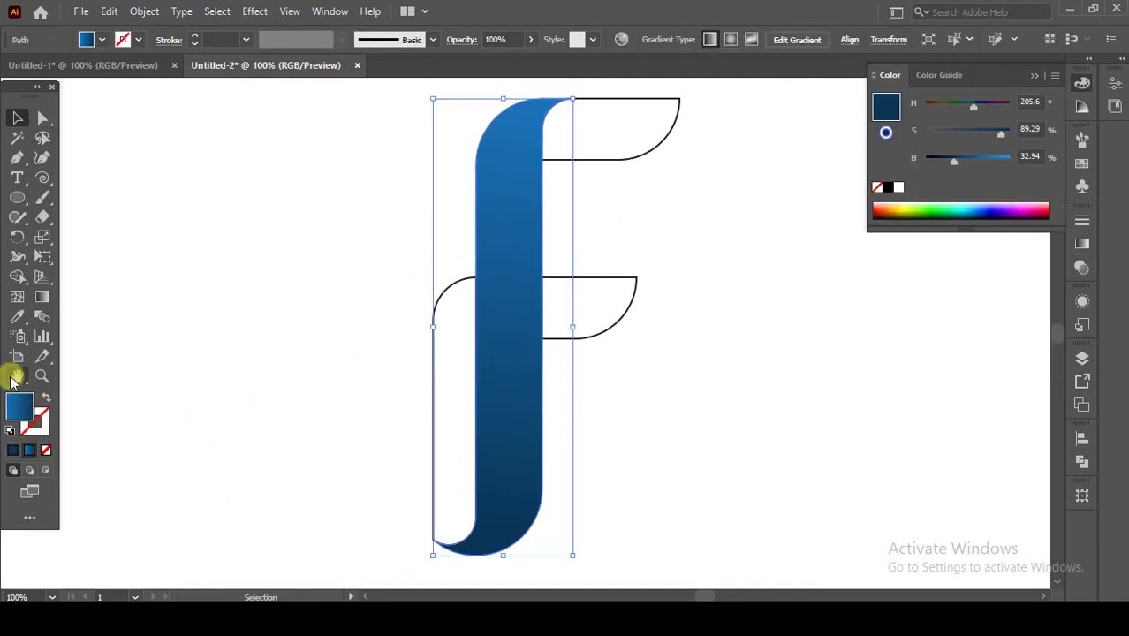
{"action": "left_click", "coordinate": [39, 301]}
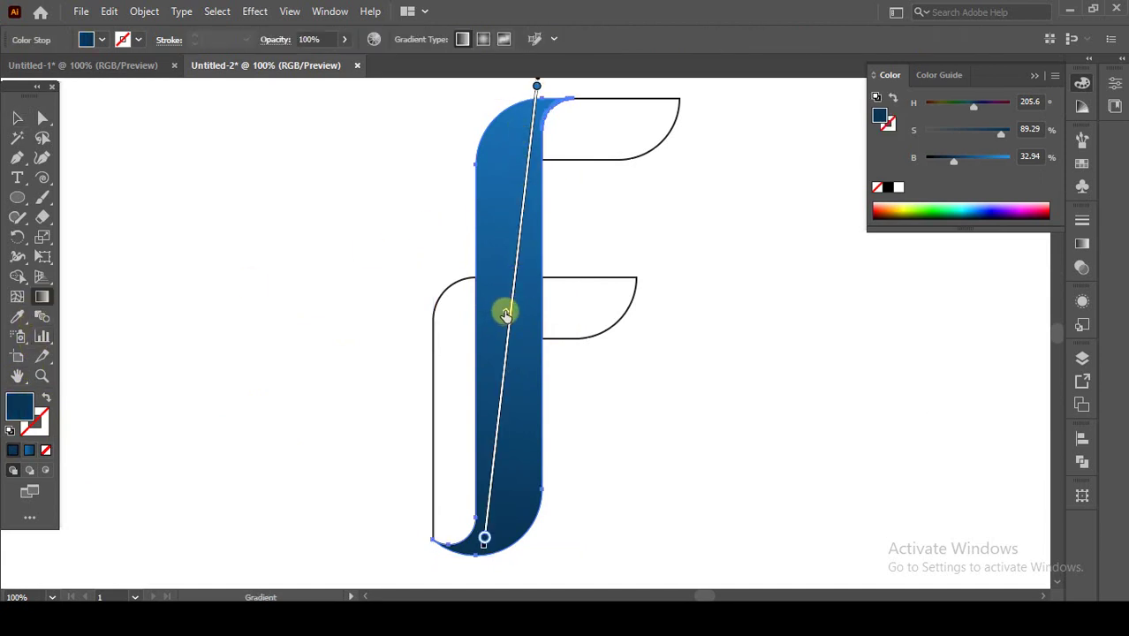
{"action": "left_click_drag", "start_coordinate": [504, 325], "coordinate": [504, 378]}
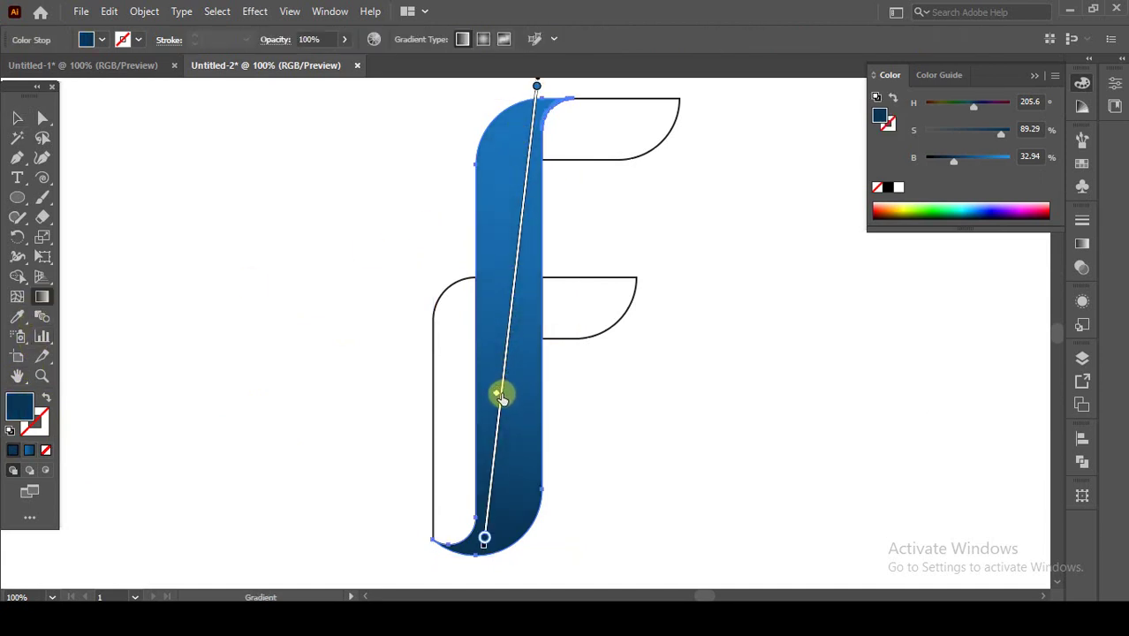
{"action": "left_click", "coordinate": [1092, 256]}
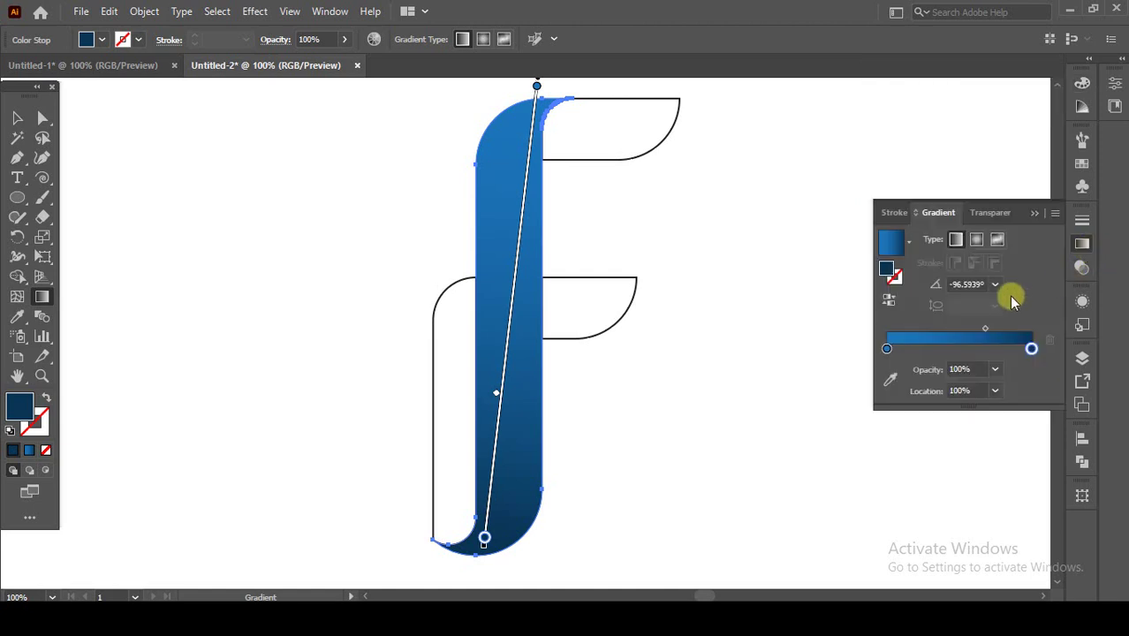
{"action": "left_click", "coordinate": [886, 350]}
{"action": "left_click_drag", "start_coordinate": [898, 352], "coordinate": [909, 352]}
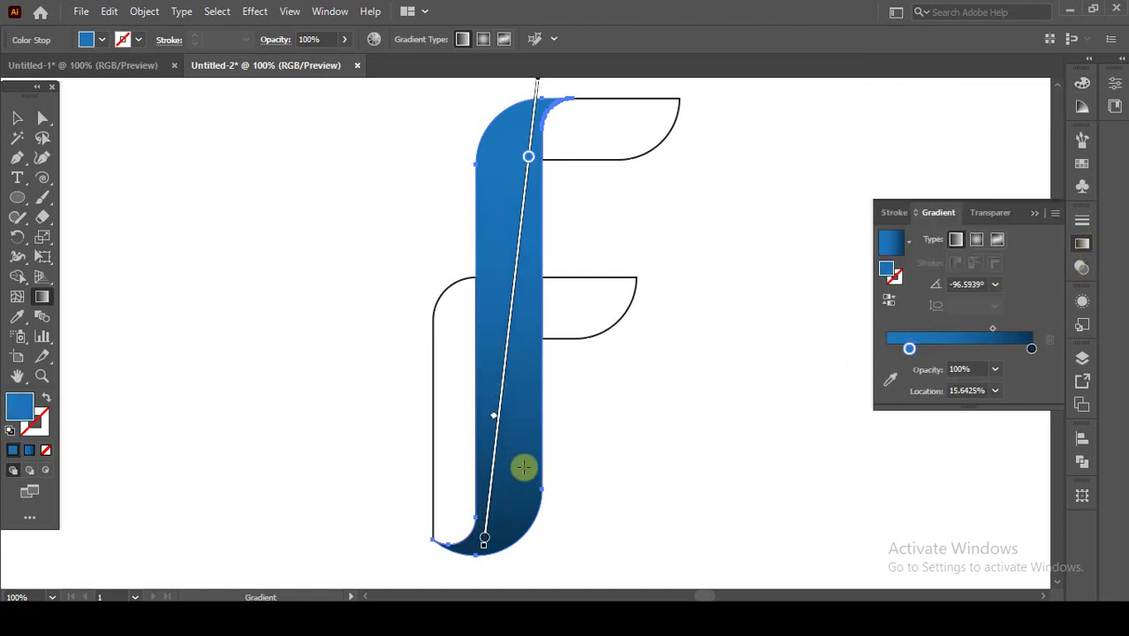
{"action": "left_click", "coordinate": [17, 118]}
{"action": "left_click", "coordinate": [256, 221]}
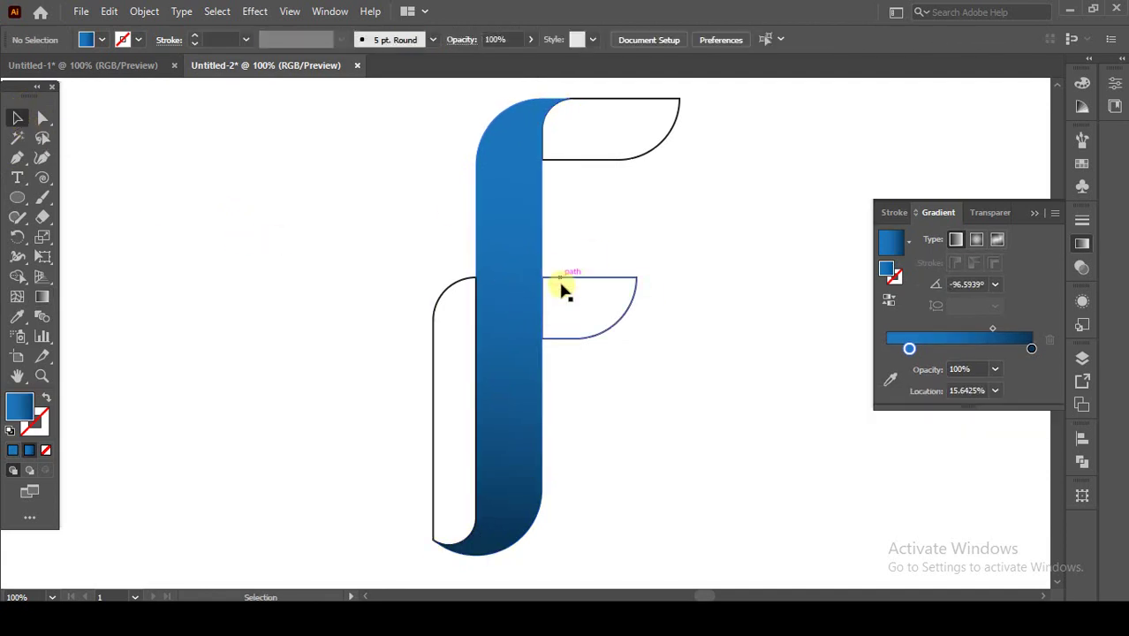
Fill the top bar with the blue gradient, adding a dark stop and dropping the light blue one.
{"action": "left_click", "coordinate": [617, 139]}
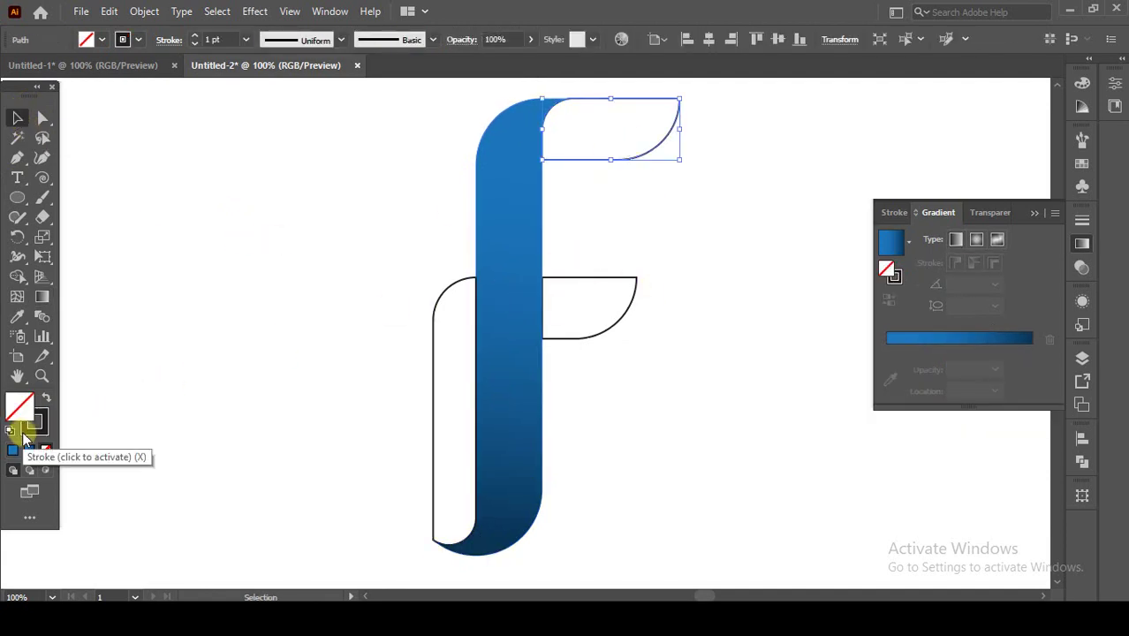
{"action": "left_click", "coordinate": [36, 423]}
{"action": "left_click", "coordinate": [14, 409]}
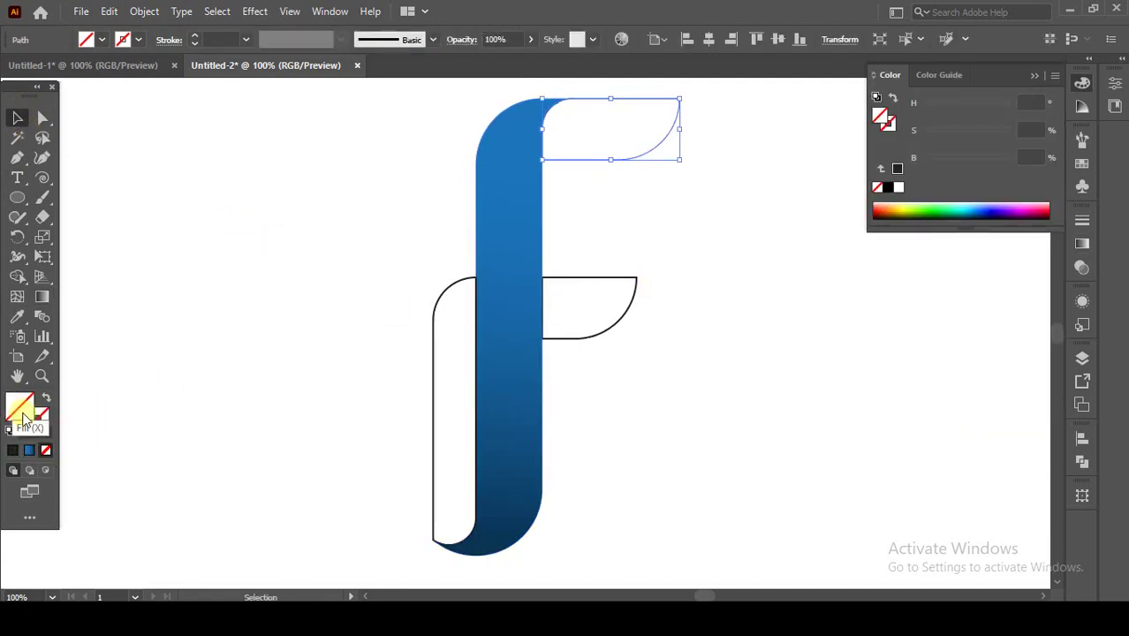
{"action": "left_click", "coordinate": [28, 450]}
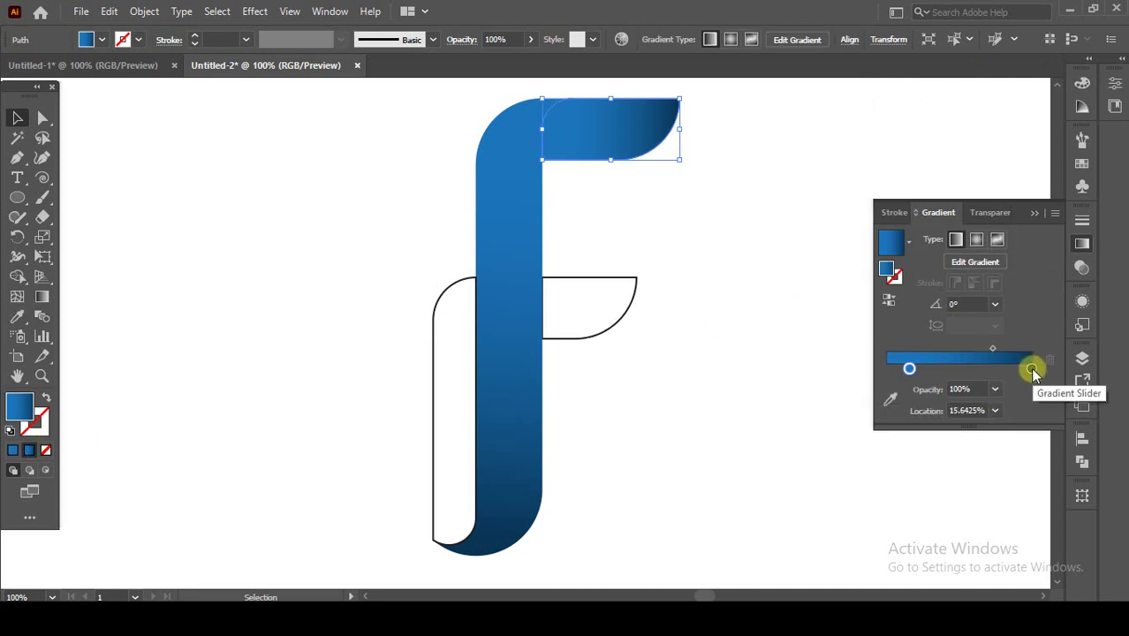
{"action": "mouse_move", "coordinate": [1032, 369]}
{"action": "left_mouse_down"}
{"action": "mouse_move", "coordinate": [965, 369]}
{"action": "mouse_move", "coordinate": [1050, 362]}
{"action": "left_mouse_up"}
{"action": "left_click_drag", "start_coordinate": [965, 368], "coordinate": [894, 370]}
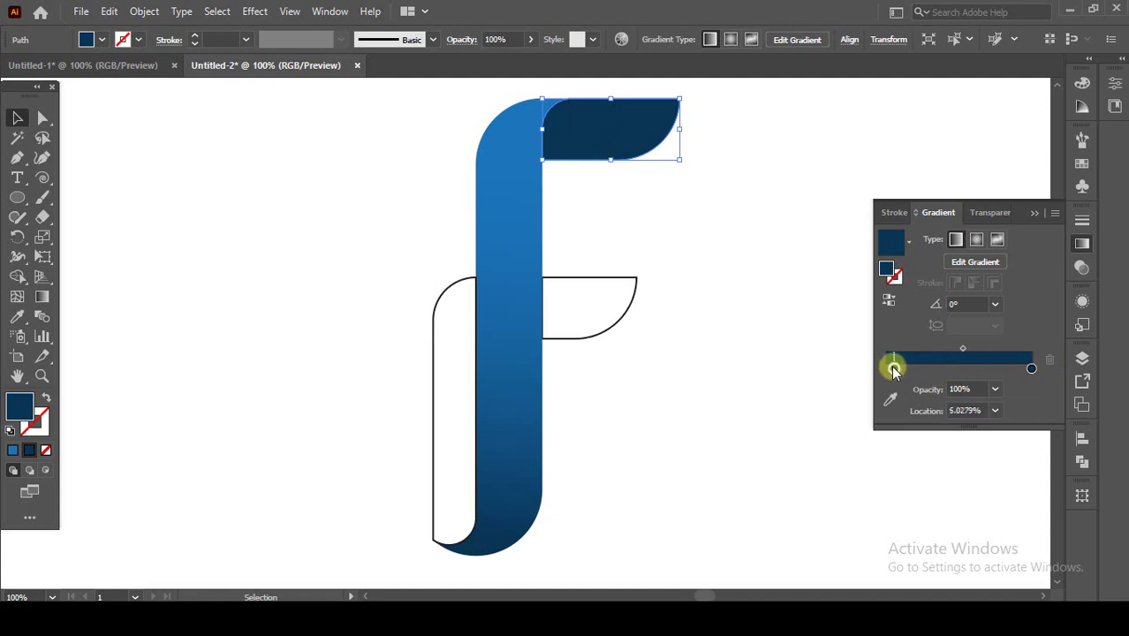
Adjust the left stop's HSB colour, lightening it slightly and lowering its saturation.
{"action": "double_click", "coordinate": [887, 368]}
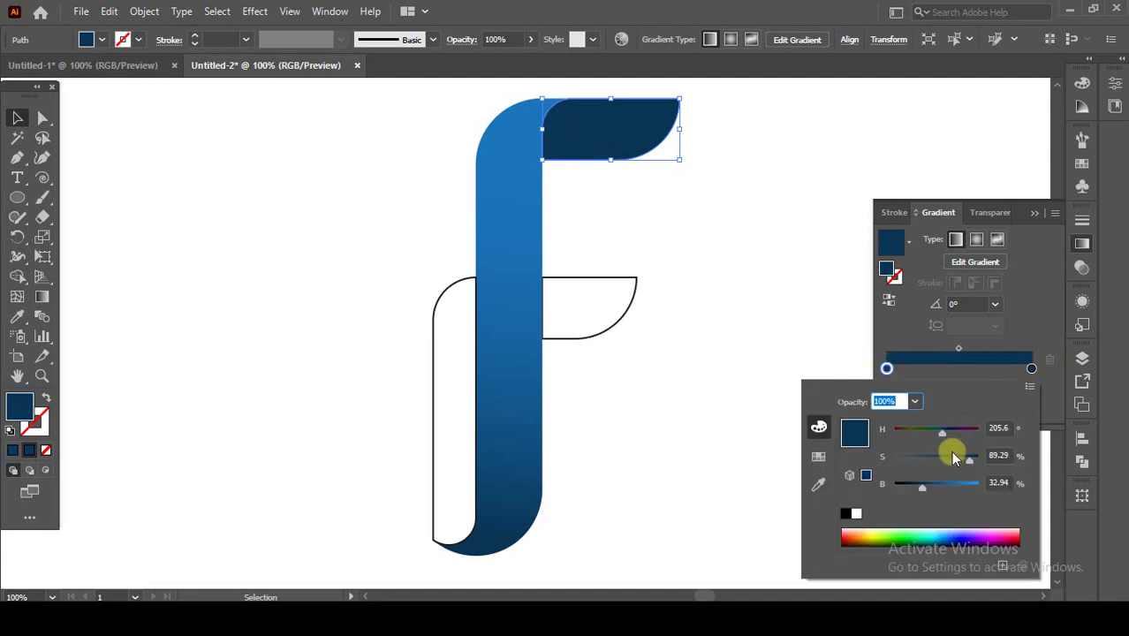
{"action": "left_click", "coordinate": [1030, 389]}
{"action": "left_click", "coordinate": [985, 431]}
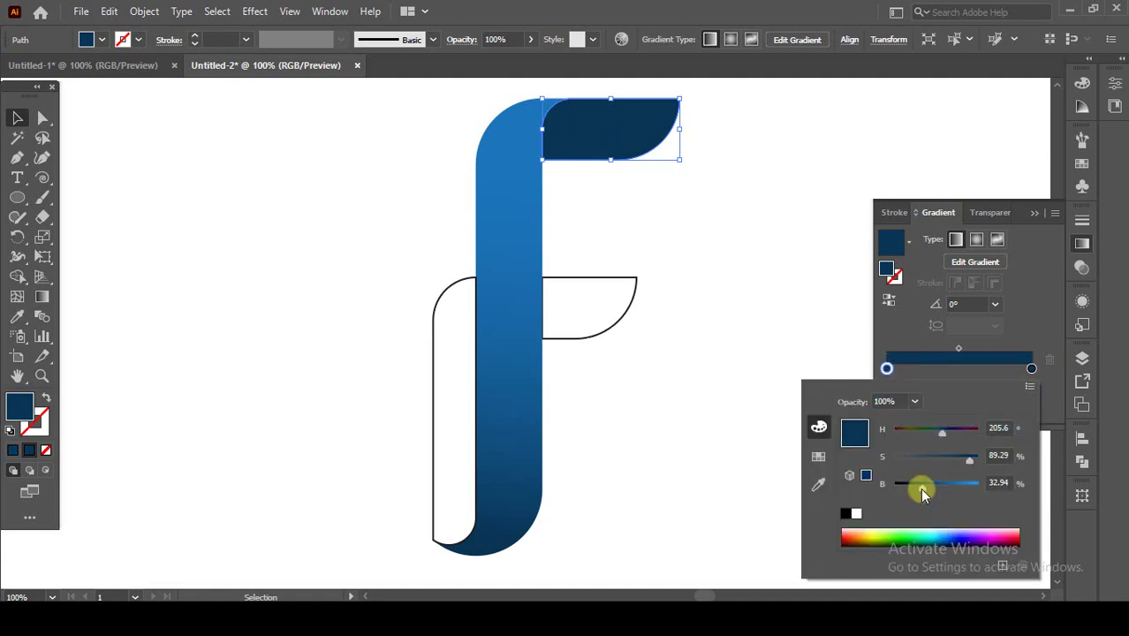
{"action": "left_click_drag", "start_coordinate": [919, 486], "coordinate": [925, 486]}
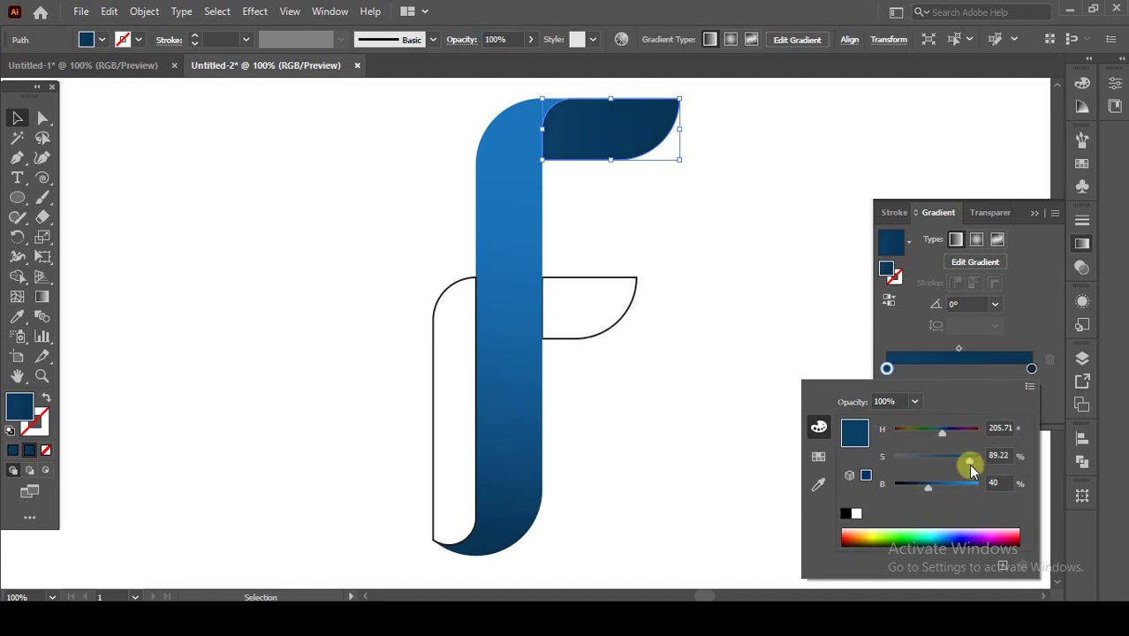
{"action": "left_click_drag", "start_coordinate": [968, 460], "coordinate": [954, 460]}
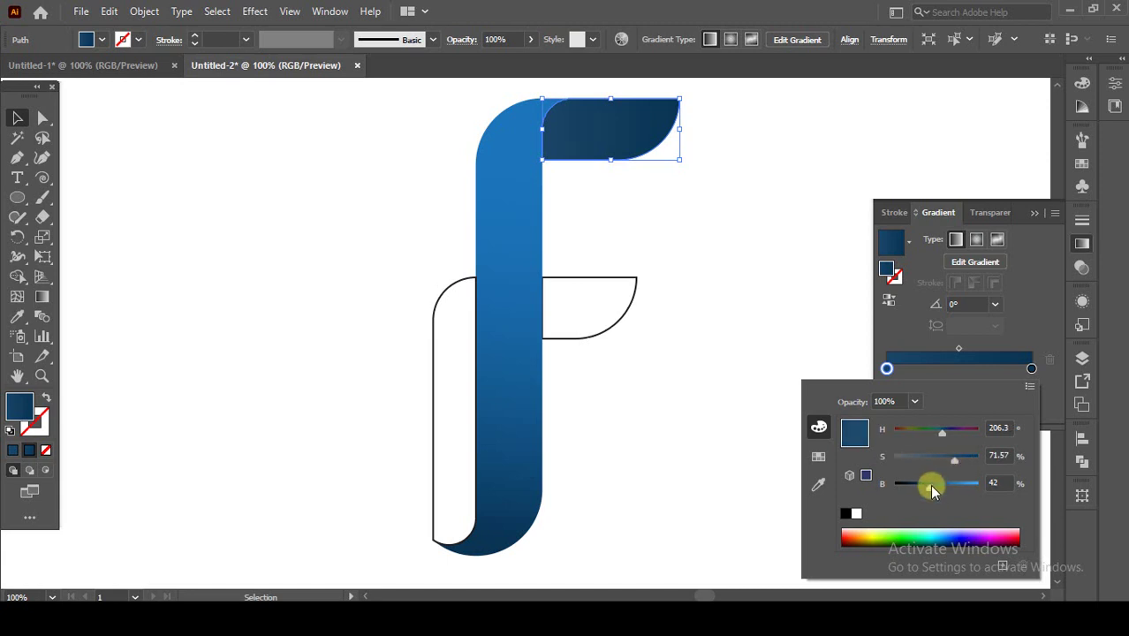
{"action": "left_click_drag", "start_coordinate": [934, 488], "coordinate": [929, 487]}
Darken the gradient's end colour to deep navy with the B slider.
{"action": "left_click", "coordinate": [1022, 315]}
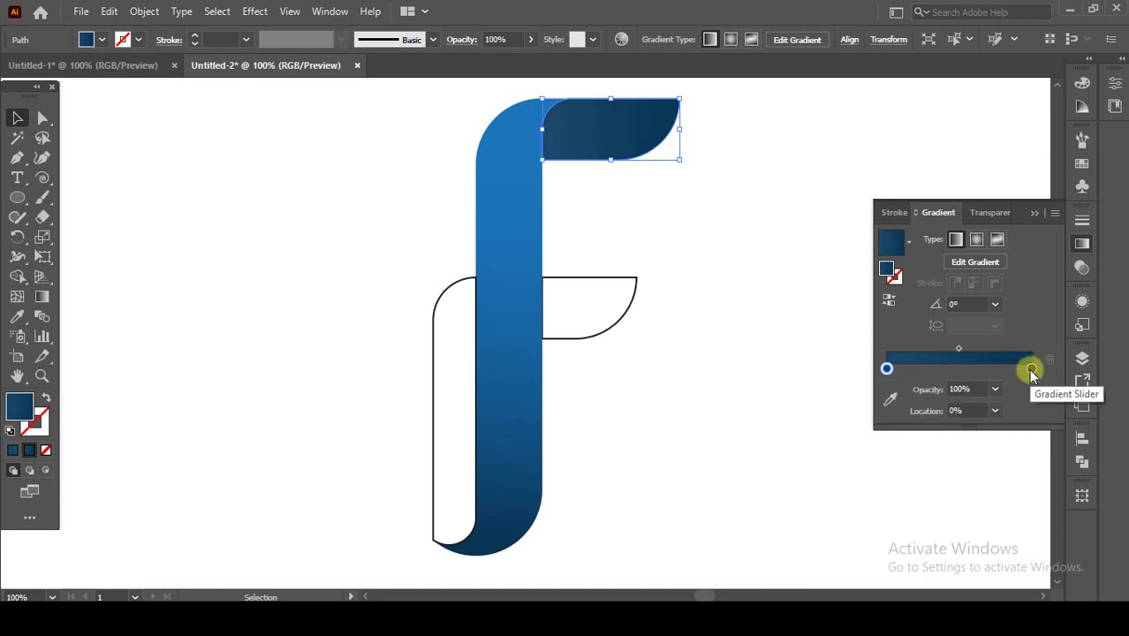
{"action": "double_click", "coordinate": [1031, 368]}
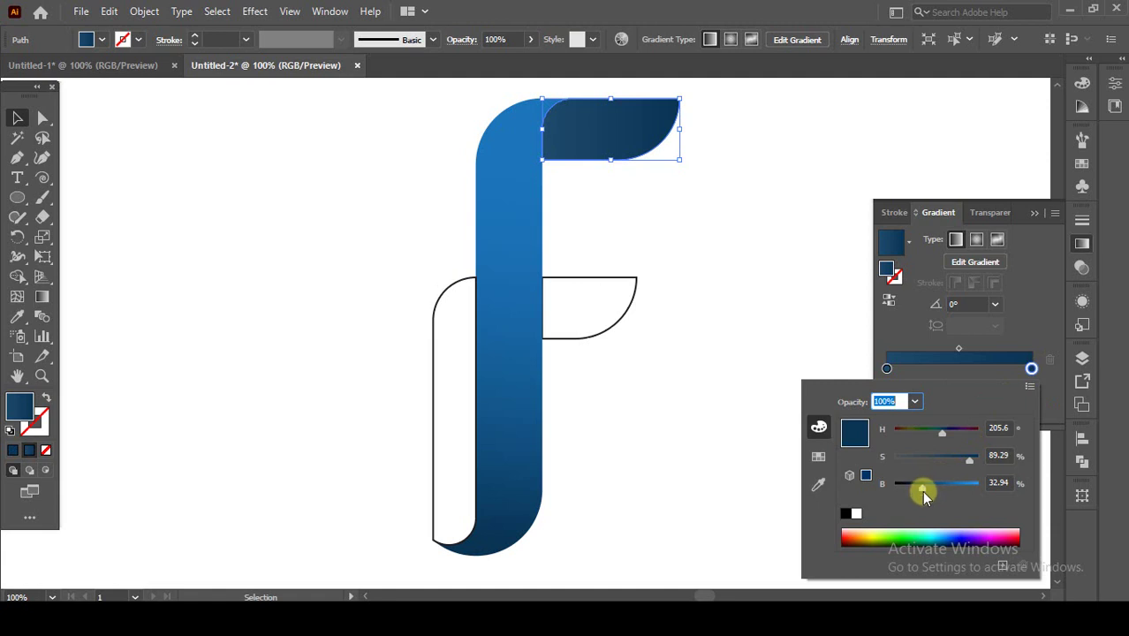
{"action": "left_click_drag", "start_coordinate": [923, 488], "coordinate": [915, 489]}
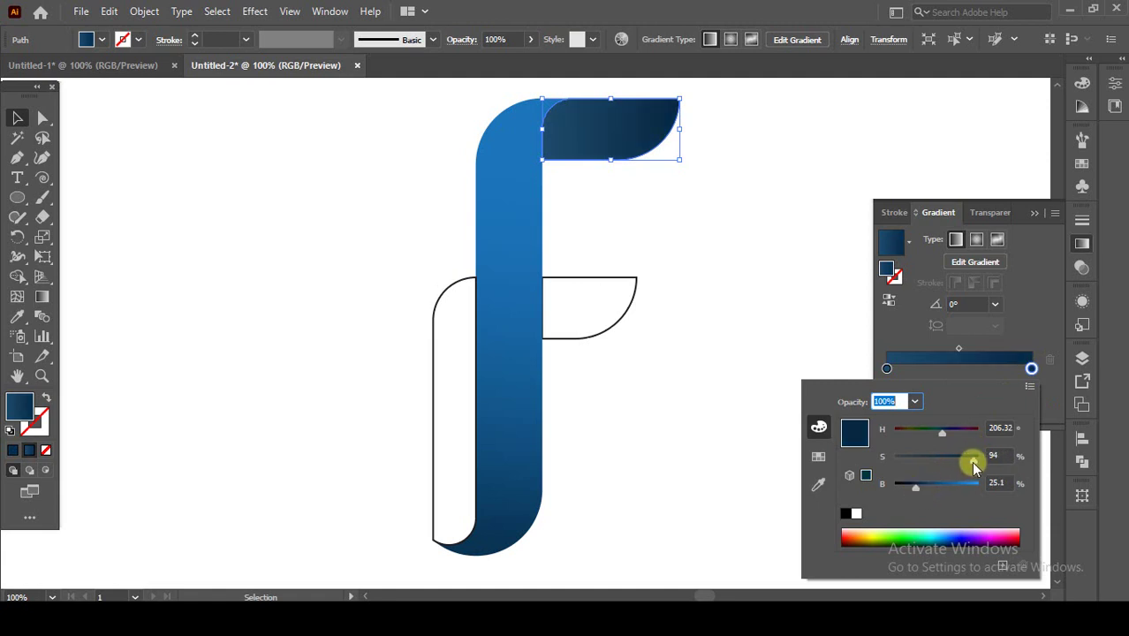
{"action": "left_click", "coordinate": [1012, 324]}
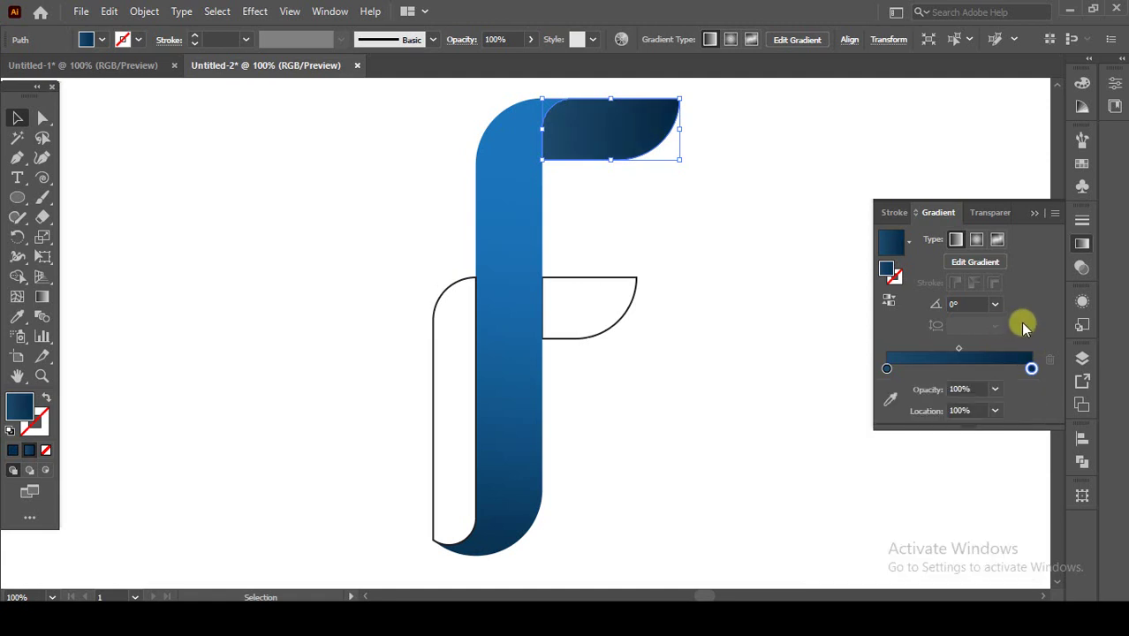
{"action": "left_click", "coordinate": [41, 296]}
Redraw the top arm's gradient and lighten its starting stop to medium blue at 32.6%.
{"action": "left_click_drag", "start_coordinate": [703, 121], "coordinate": [545, 133]}
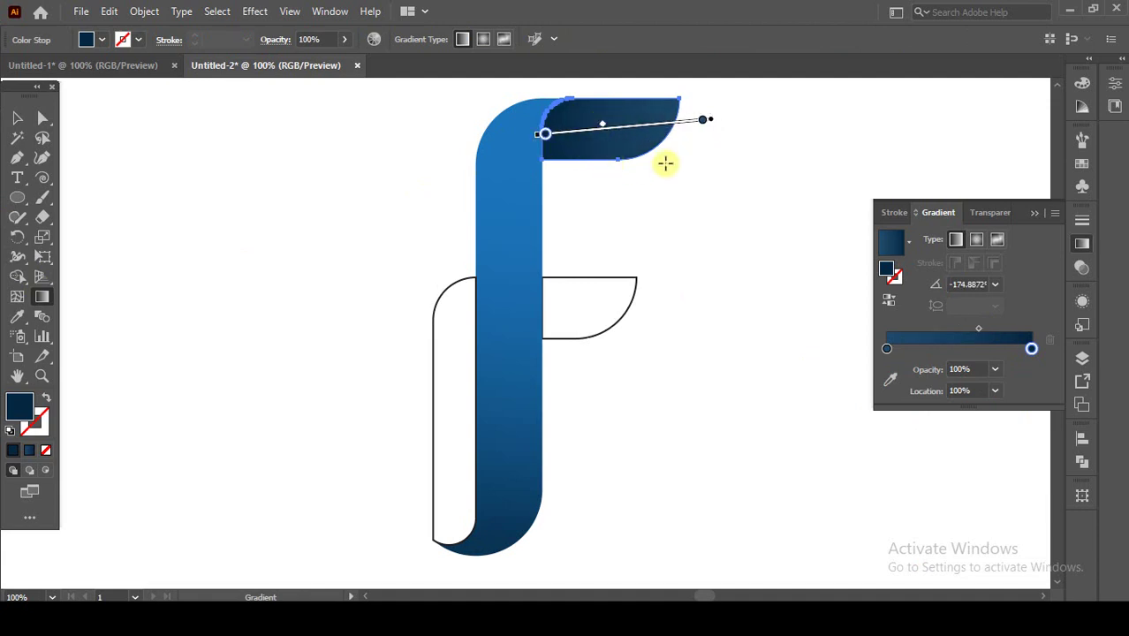
{"action": "double_click", "coordinate": [887, 348]}
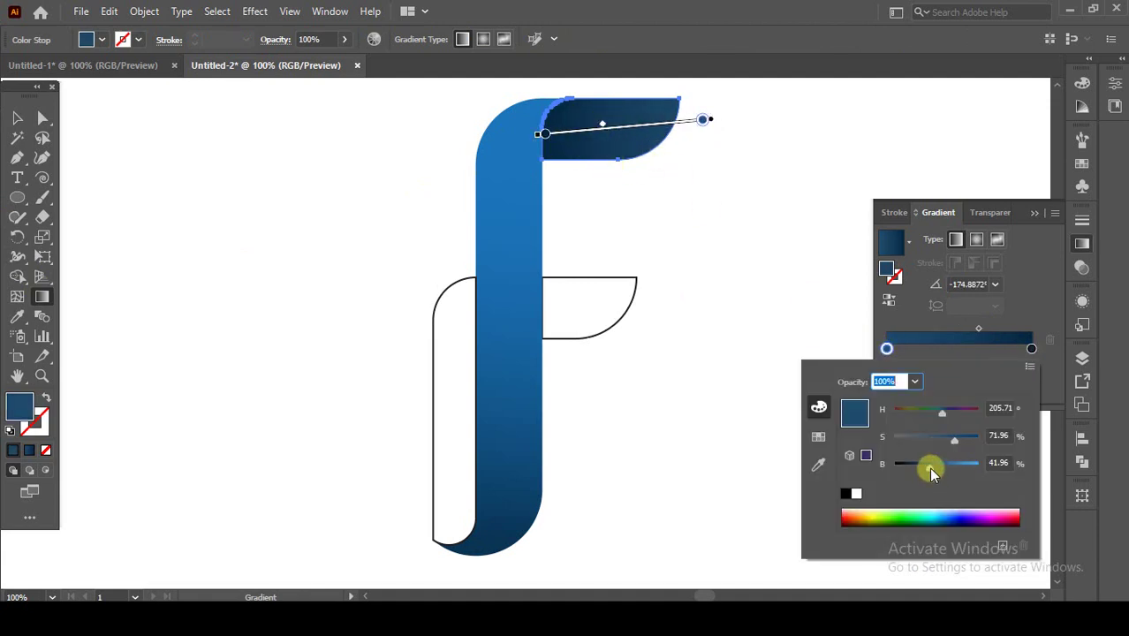
{"action": "left_click_drag", "start_coordinate": [930, 467], "coordinate": [936, 467]}
{"action": "left_click", "coordinate": [957, 442]}
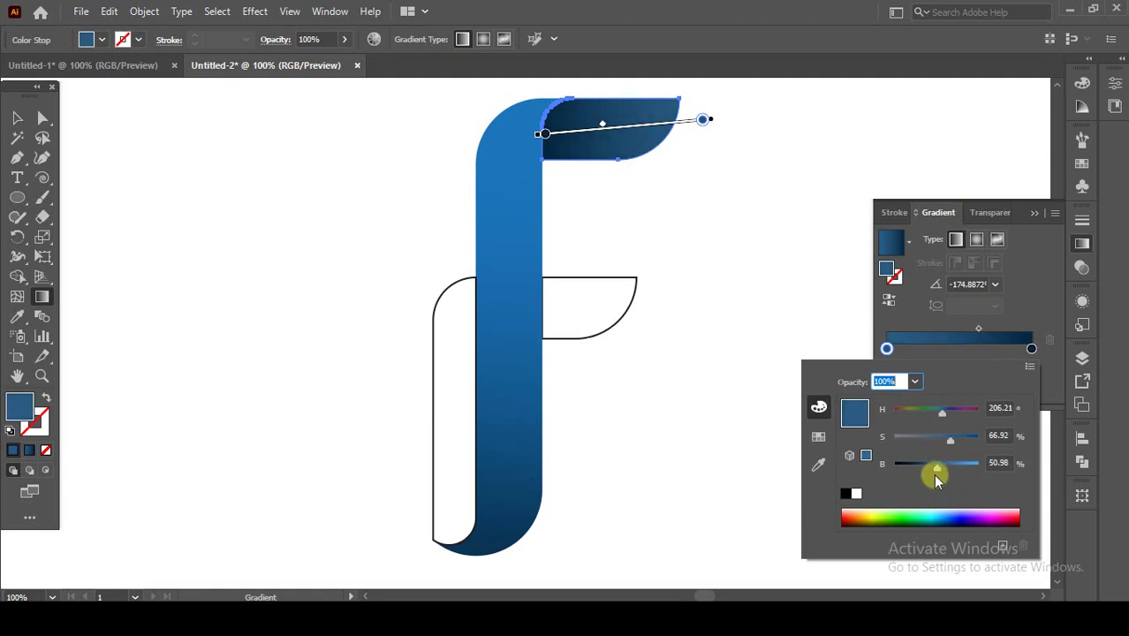
{"action": "left_click_drag", "start_coordinate": [939, 473], "coordinate": [944, 473]}
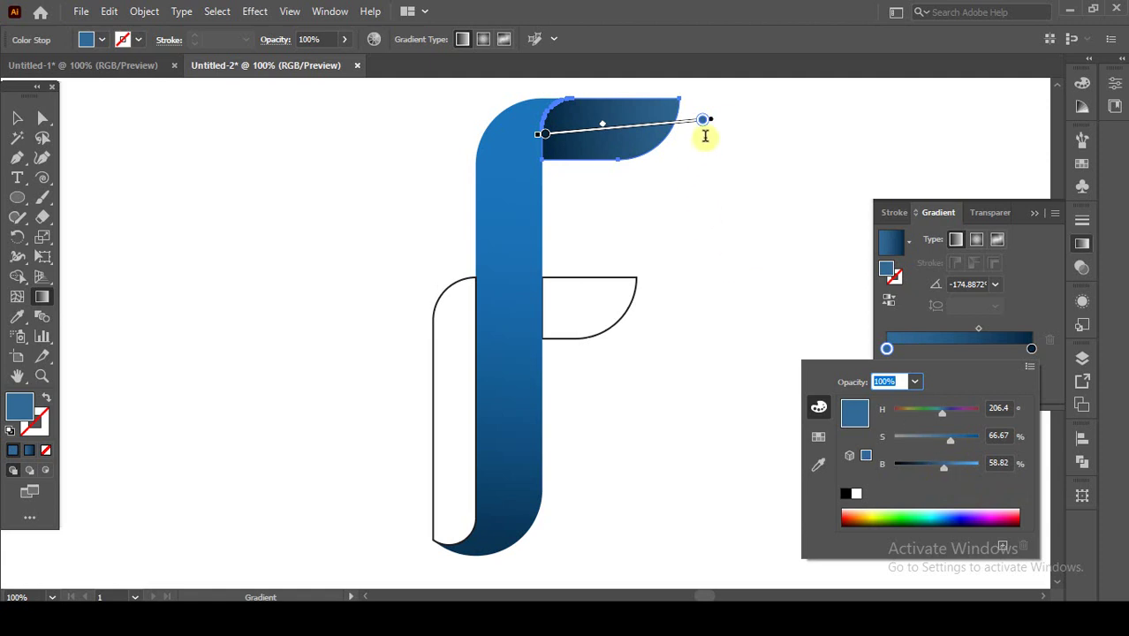
{"action": "left_click", "coordinate": [1022, 303]}
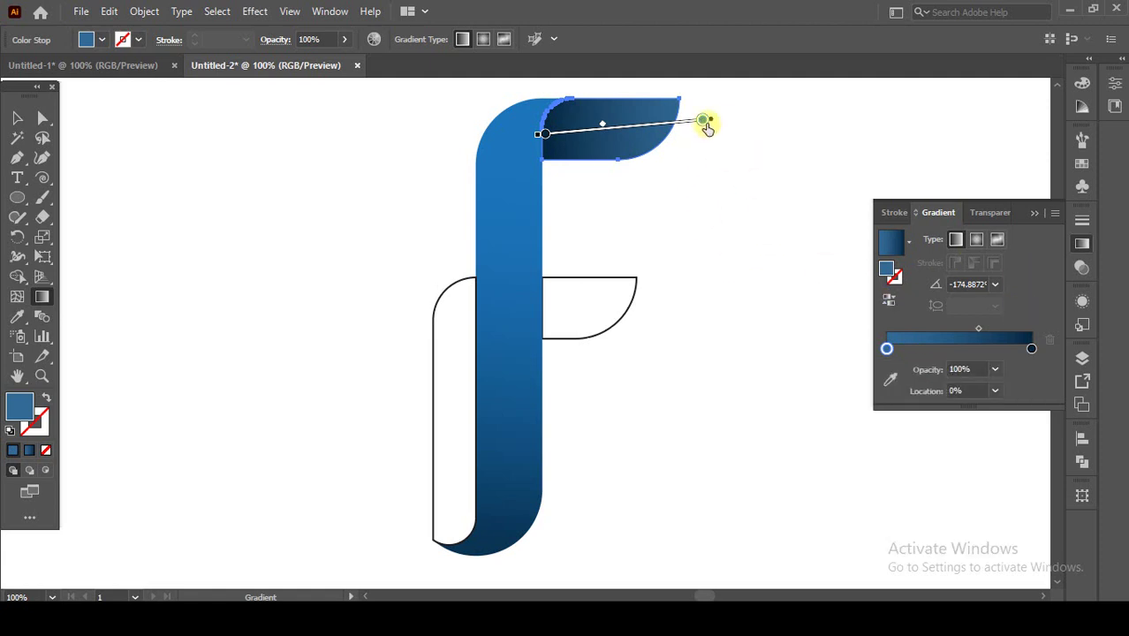
{"action": "left_click_drag", "start_coordinate": [651, 126], "coordinate": [651, 125]}
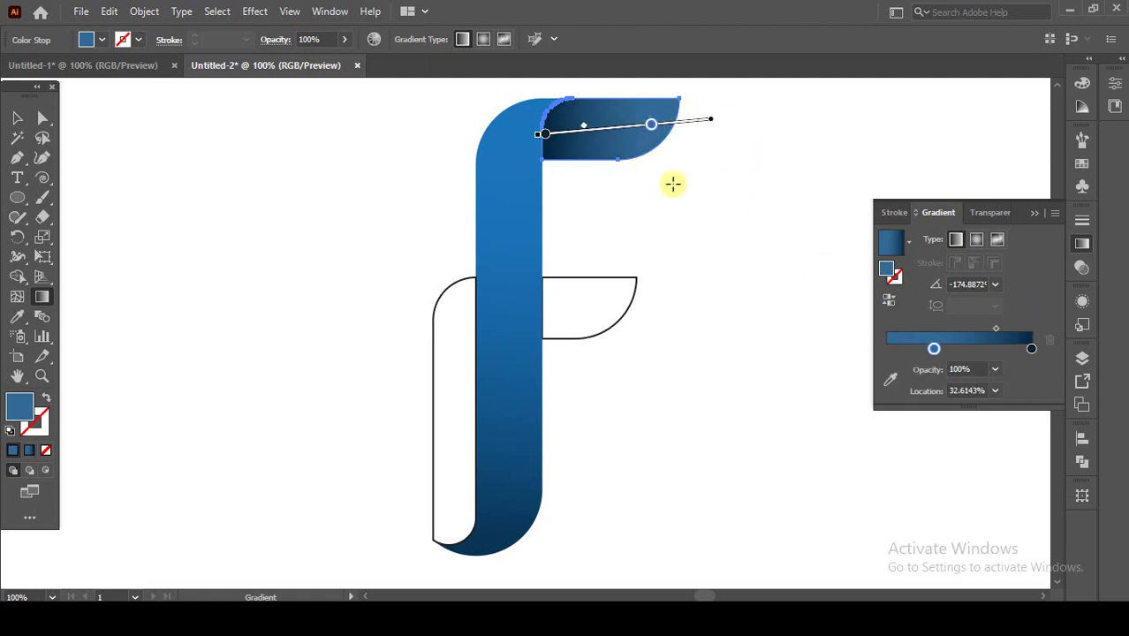
Re-angle the top arm's gradient diagonally to 151.42°, dark navy by the stem.
{"action": "left_click", "coordinate": [18, 117]}
{"action": "left_click", "coordinate": [265, 150]}
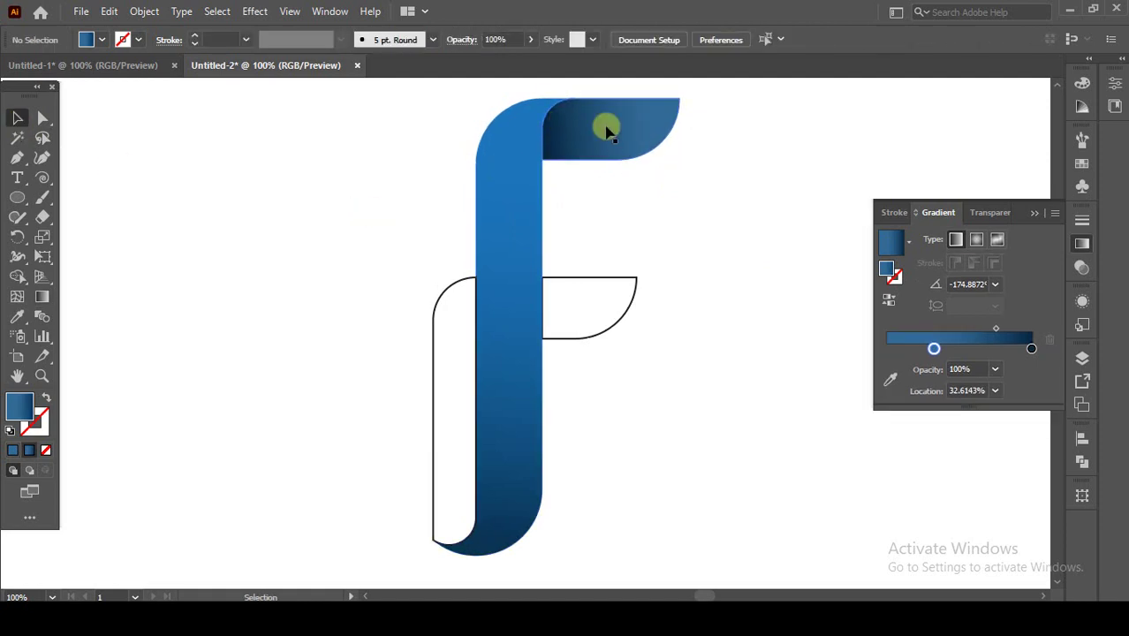
{"action": "left_click", "coordinate": [629, 146]}
{"action": "left_click", "coordinate": [42, 296]}
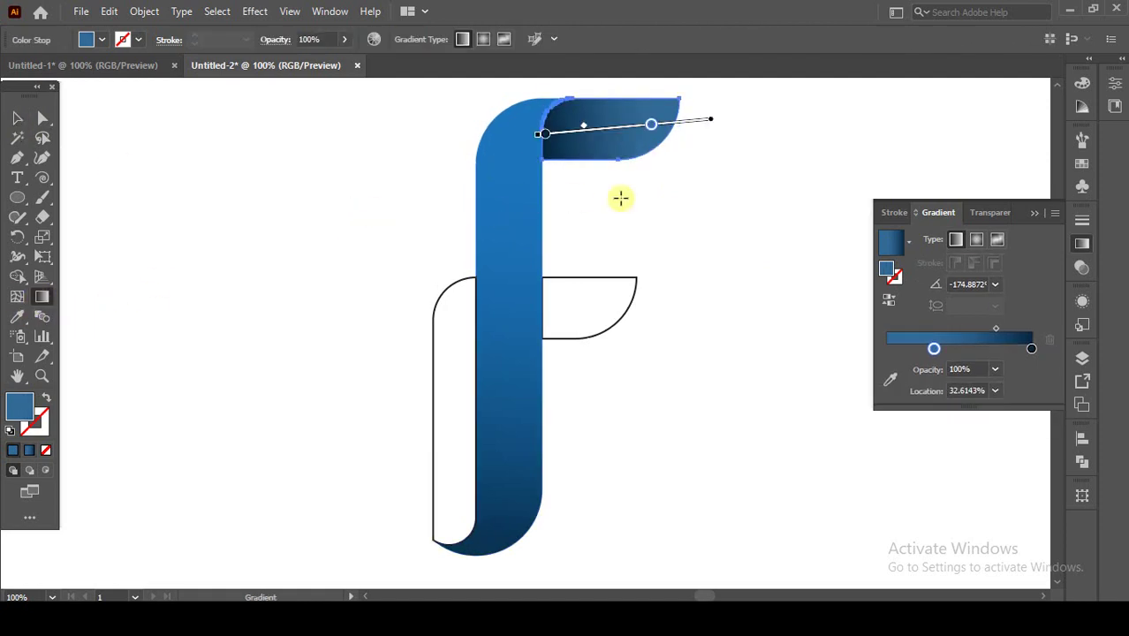
{"action": "mouse_move", "coordinate": [666, 185]}
{"action": "left_mouse_down"}
{"action": "mouse_move", "coordinate": [569, 131]}
{"action": "mouse_move", "coordinate": [597, 164]}
{"action": "left_mouse_up"}
{"action": "left_click", "coordinate": [11, 118]}
{"action": "left_click", "coordinate": [600, 175]}
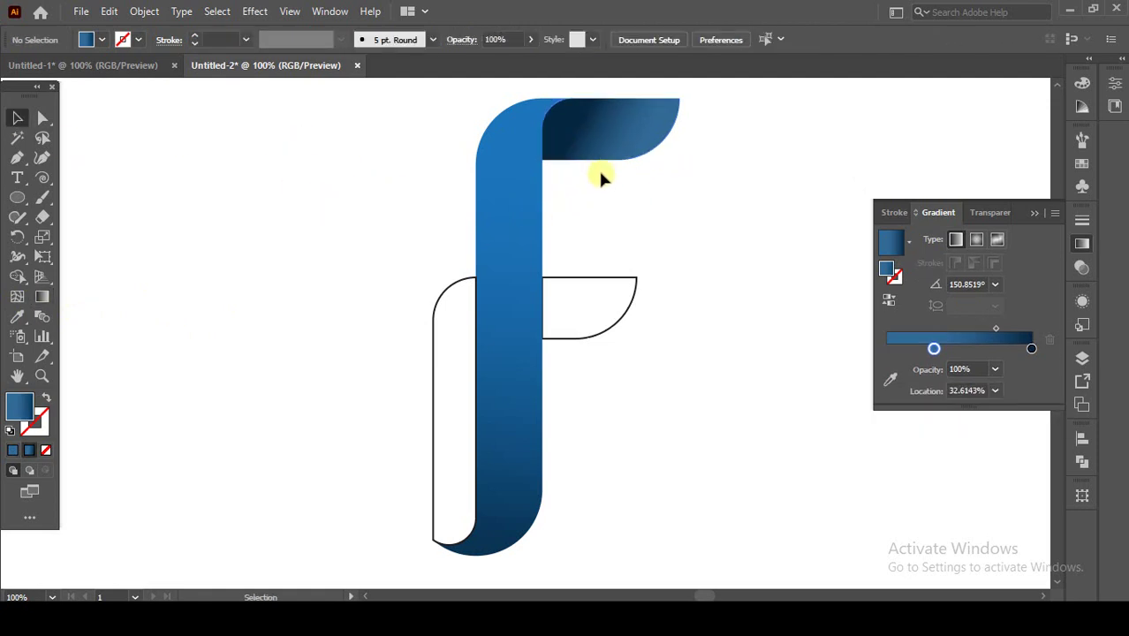
{"action": "left_click", "coordinate": [616, 147]}
{"action": "left_click", "coordinate": [41, 297]}
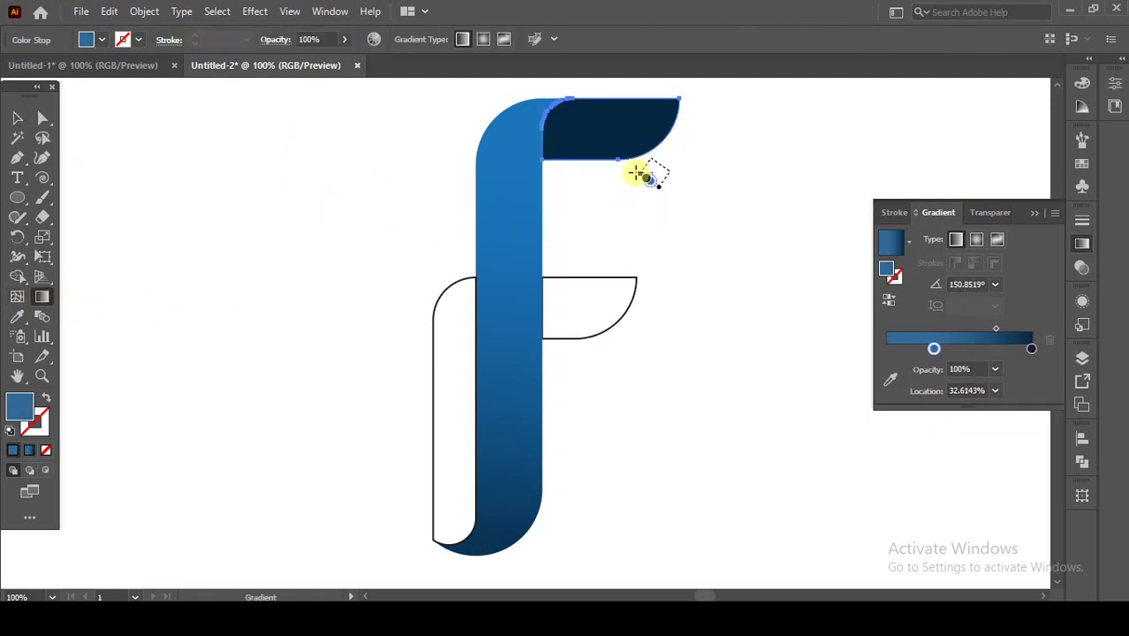
{"action": "mouse_move", "coordinate": [575, 138]}
{"action": "left_mouse_down"}
{"action": "mouse_move", "coordinate": [559, 132]}
{"action": "mouse_move", "coordinate": [581, 115]}
{"action": "left_mouse_up"}
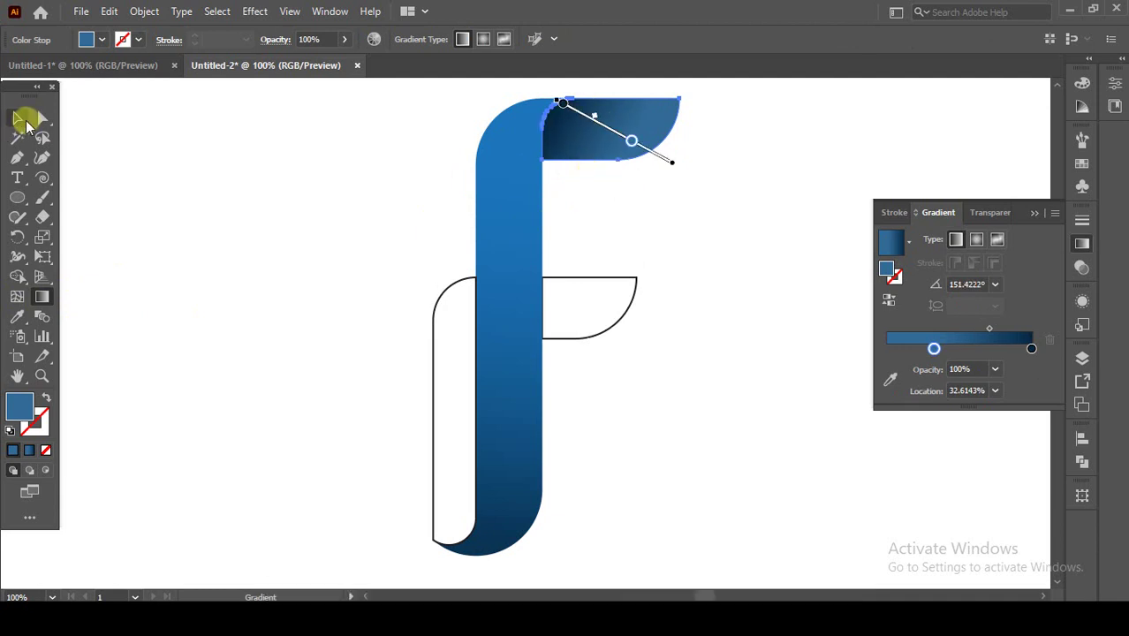
{"action": "left_click", "coordinate": [24, 123]}
{"action": "left_click", "coordinate": [642, 166]}
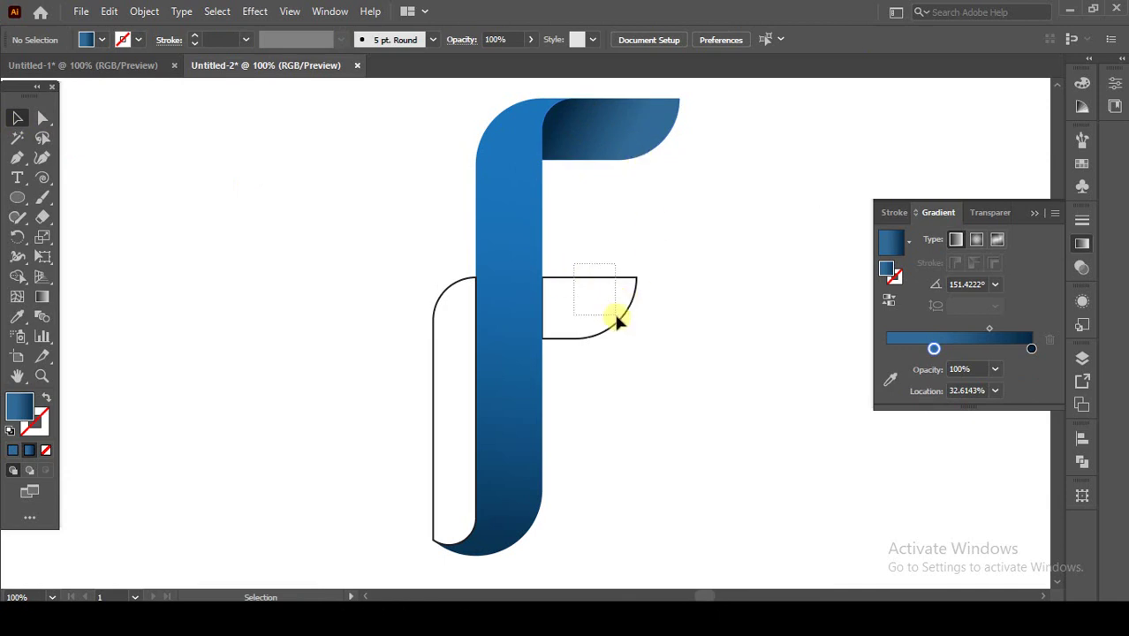
{"action": "left_click_drag", "start_coordinate": [616, 314], "coordinate": [617, 316]}
Fill the middle arm with solid blue #295a7c and remove its outline.
{"action": "left_click", "coordinate": [12, 451]}
{"action": "left_click", "coordinate": [35, 424]}
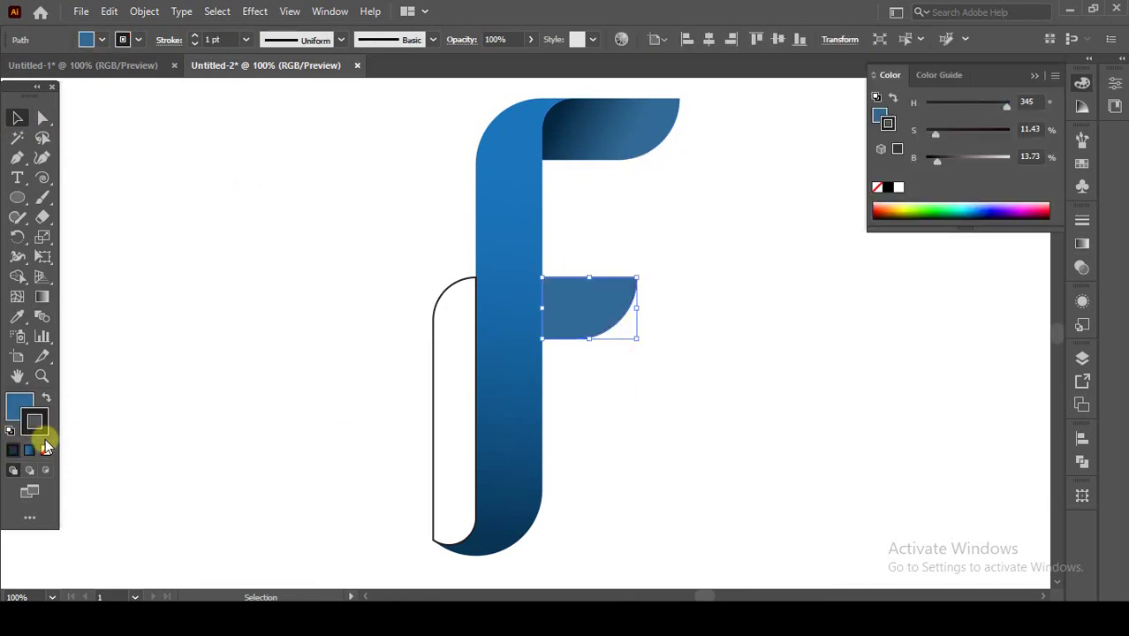
{"action": "left_click", "coordinate": [46, 450]}
{"action": "left_click", "coordinate": [12, 414]}
{"action": "double_click", "coordinate": [12, 414]}
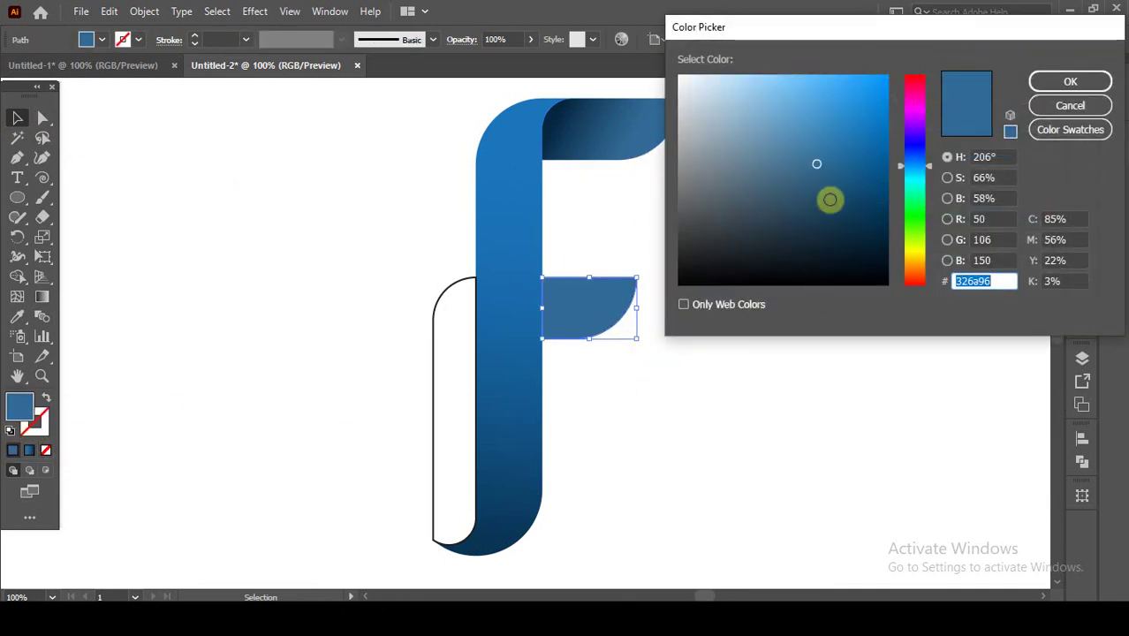
{"action": "left_click_drag", "start_coordinate": [817, 172], "coordinate": [818, 180]}
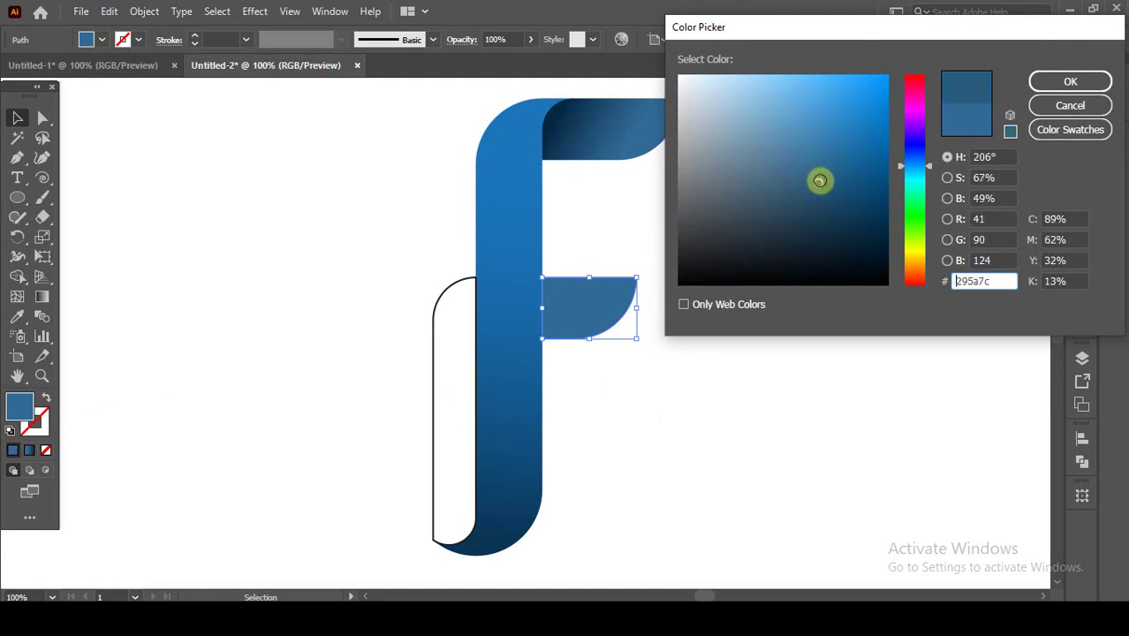
{"action": "left_click", "coordinate": [1070, 80]}
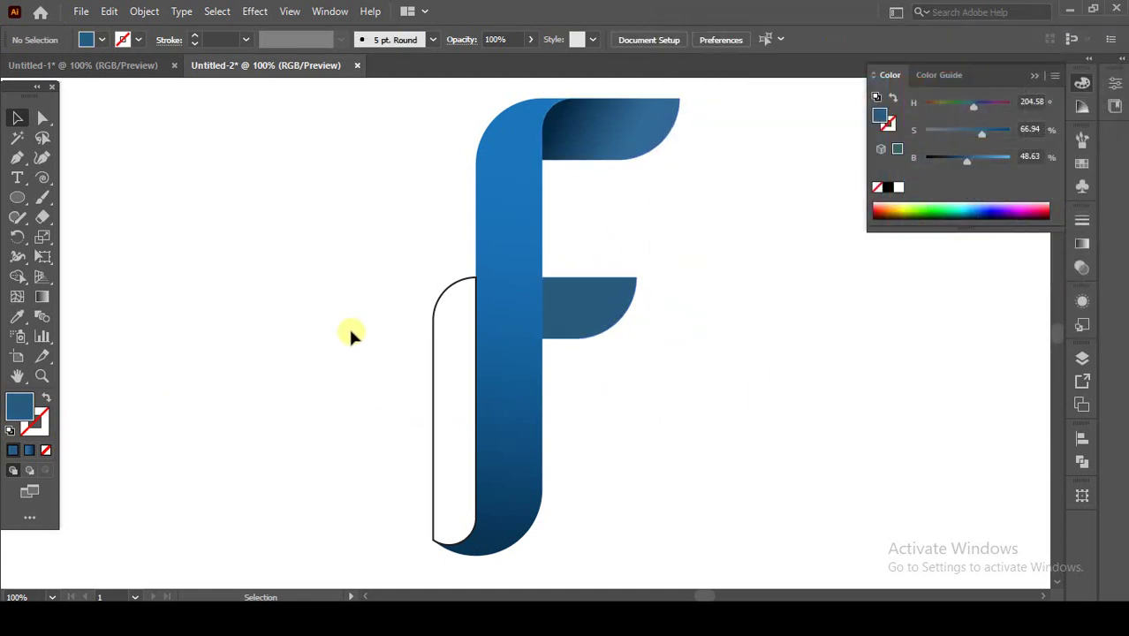
Remove the left strip's outline and eyedropper the top arm's gradient onto it.
{"action": "left_click_drag", "start_coordinate": [442, 389], "coordinate": [434, 375]}
{"action": "left_click", "coordinate": [37, 425]}
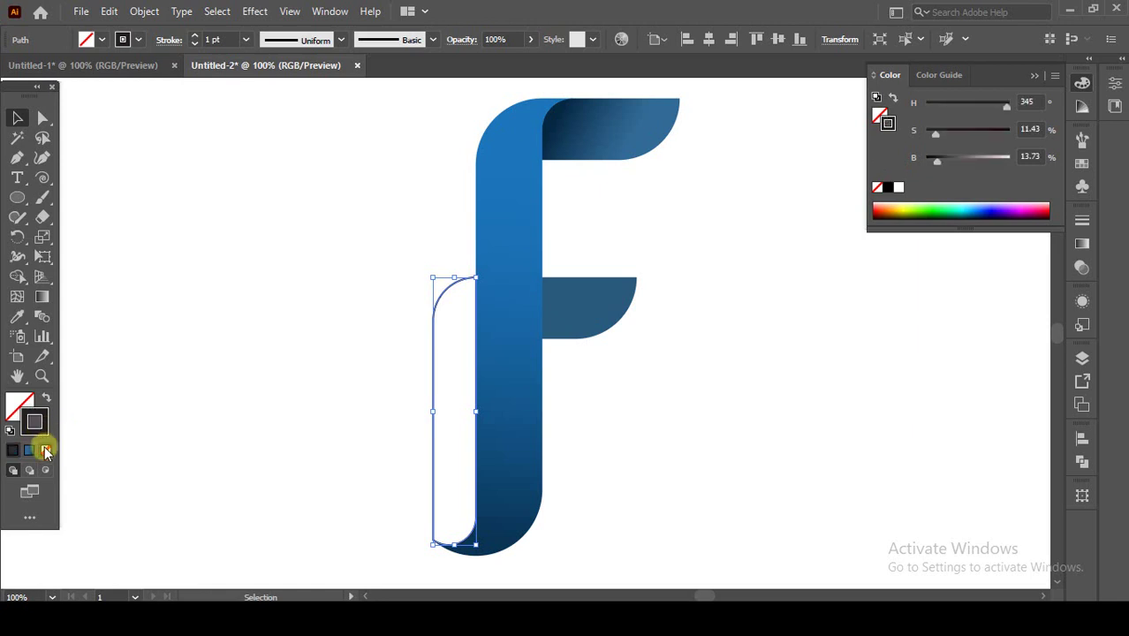
{"action": "left_click", "coordinate": [45, 449]}
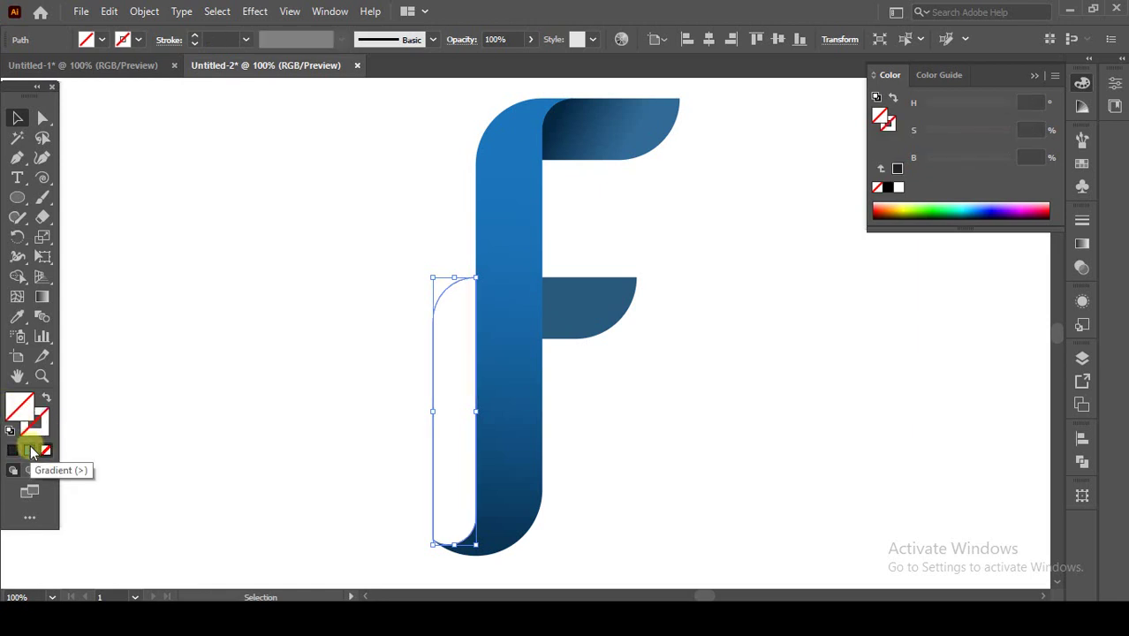
{"action": "left_click", "coordinate": [17, 316]}
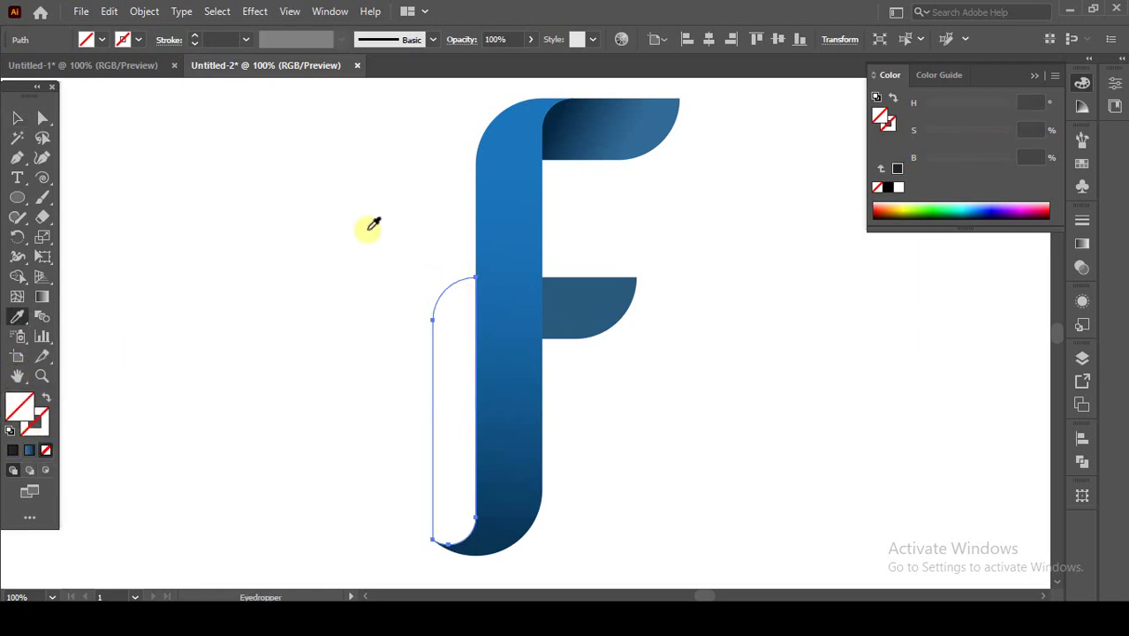
{"action": "left_click", "coordinate": [583, 134]}
Redraw the strip's gradient near-vertically at -80.51° and darken its end stop to near-black navy.
{"action": "left_click", "coordinate": [41, 297]}
{"action": "left_click_drag", "start_coordinate": [428, 281], "coordinate": [465, 515]}
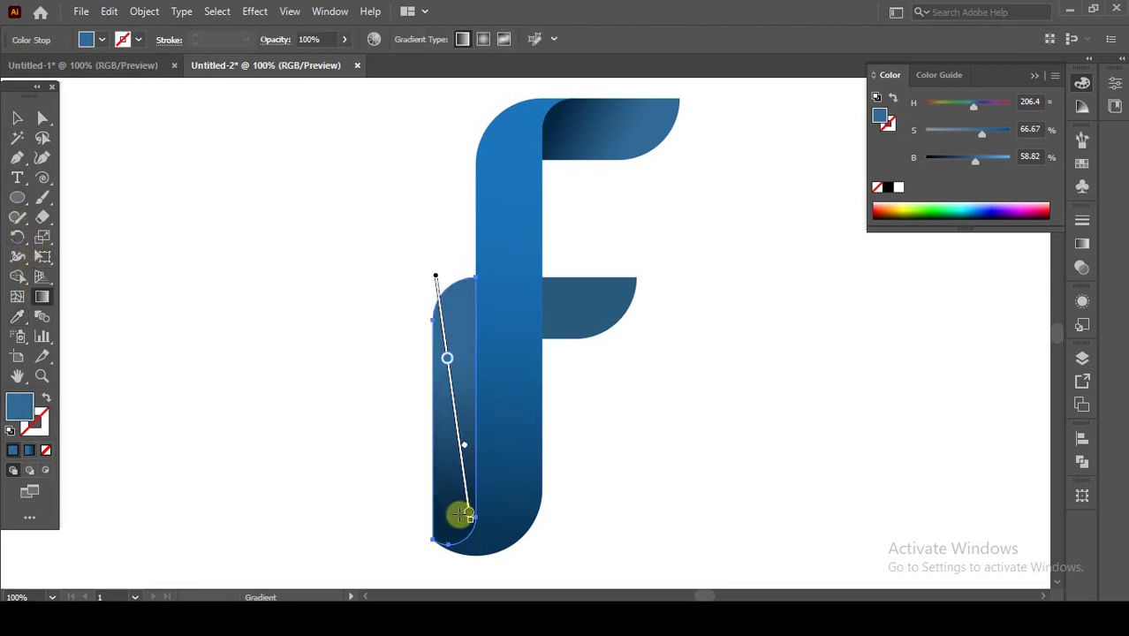
{"action": "left_click_drag", "start_coordinate": [459, 262], "coordinate": [451, 510]}
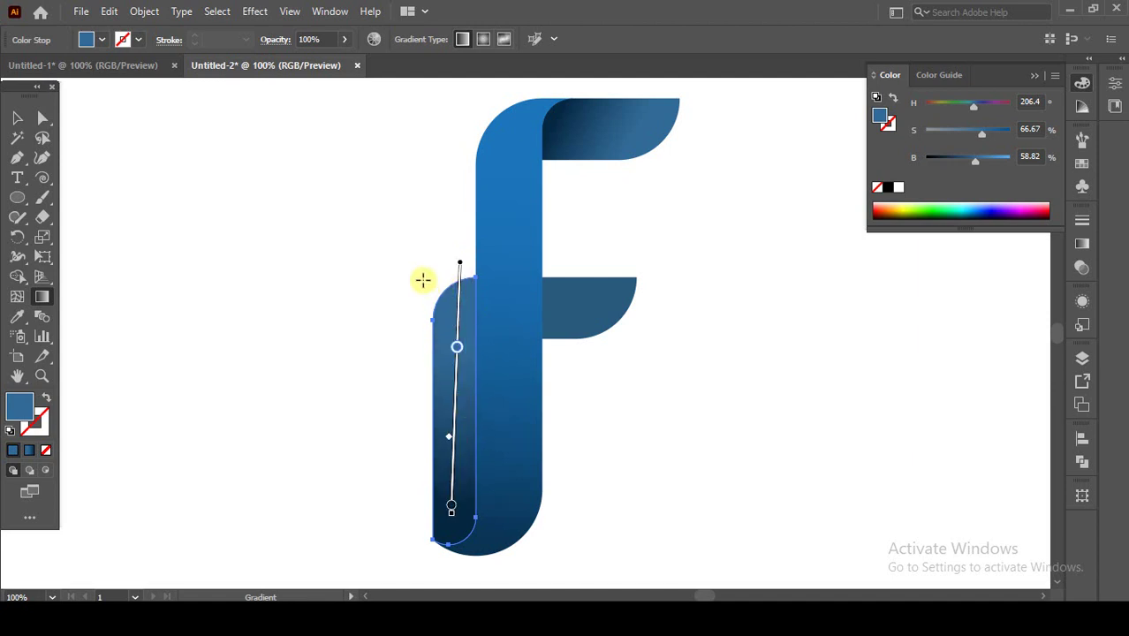
{"action": "mouse_move", "coordinate": [417, 270]}
{"action": "left_mouse_down"}
{"action": "mouse_move", "coordinate": [457, 514]}
{"action": "mouse_move", "coordinate": [457, 495]}
{"action": "left_mouse_up"}
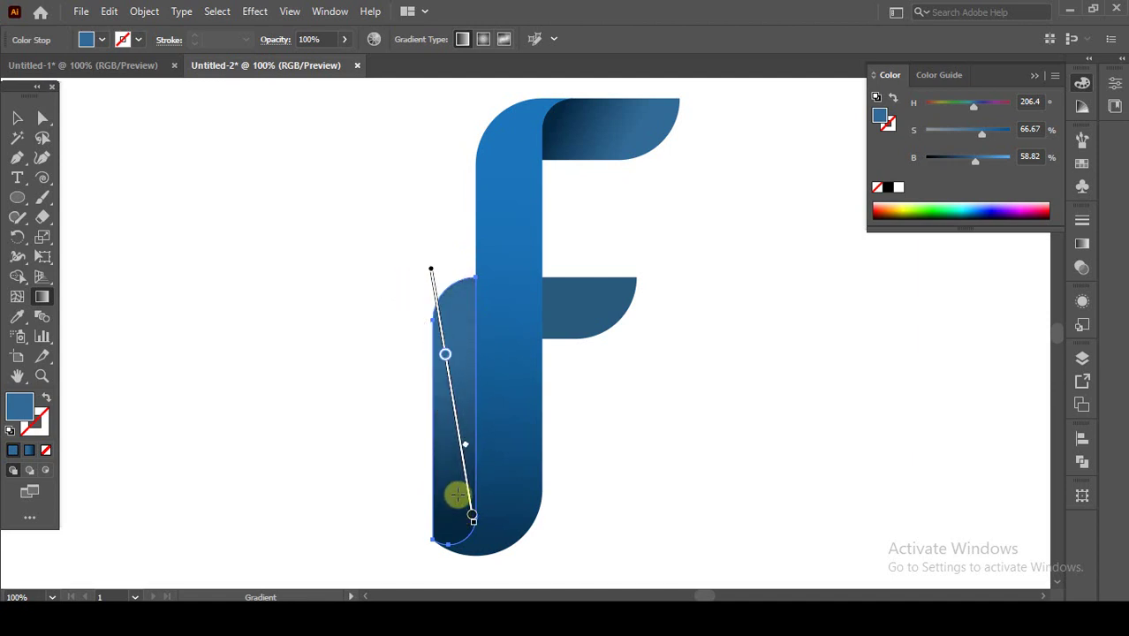
{"action": "left_click", "coordinate": [1086, 249]}
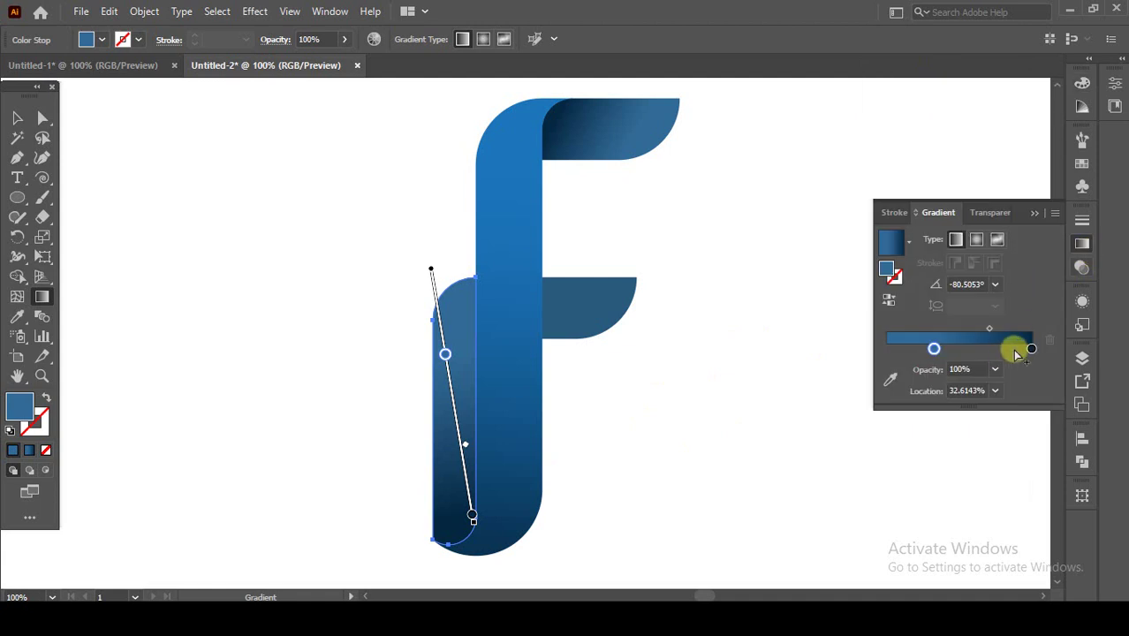
{"action": "double_click", "coordinate": [1033, 347]}
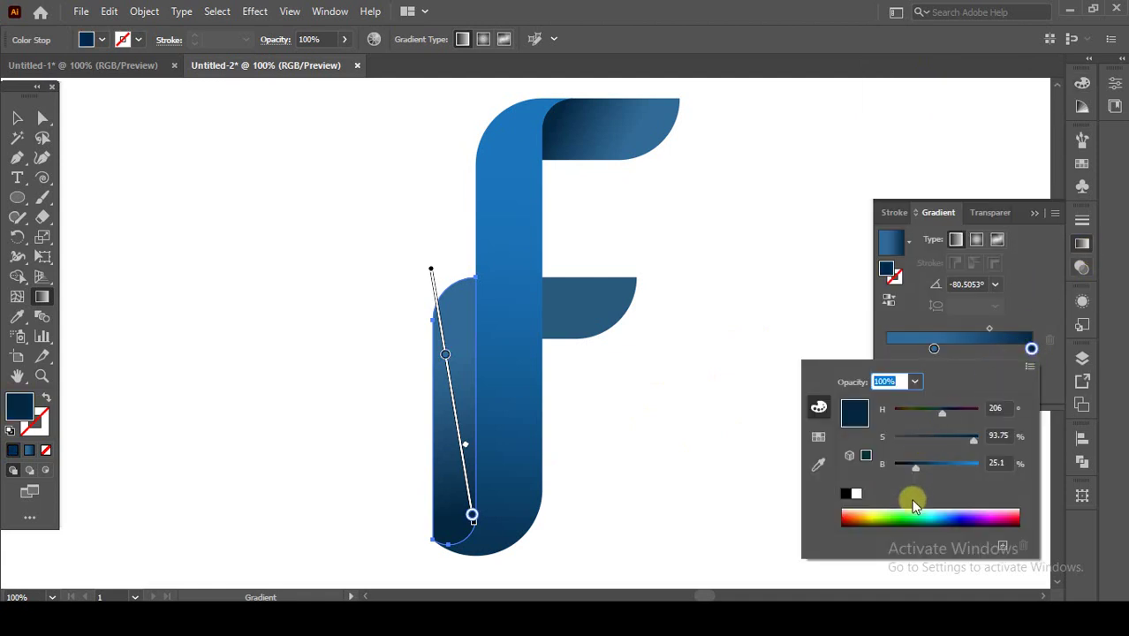
{"action": "left_click_drag", "start_coordinate": [914, 467], "coordinate": [906, 468]}
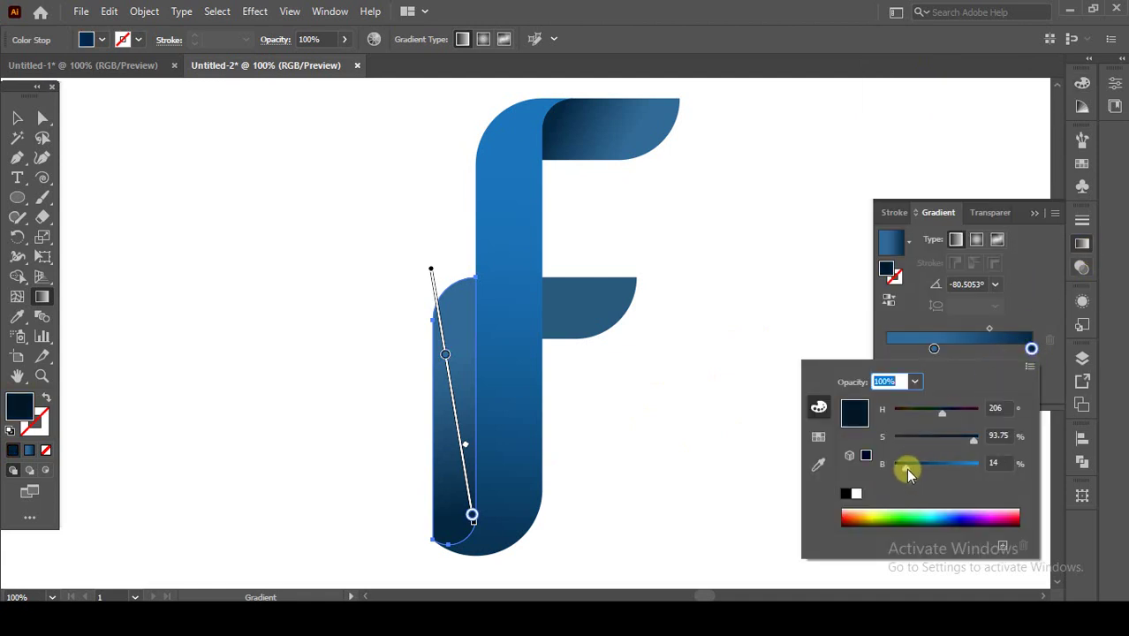
{"action": "left_click", "coordinate": [669, 462]}
{"action": "left_click", "coordinate": [17, 118]}
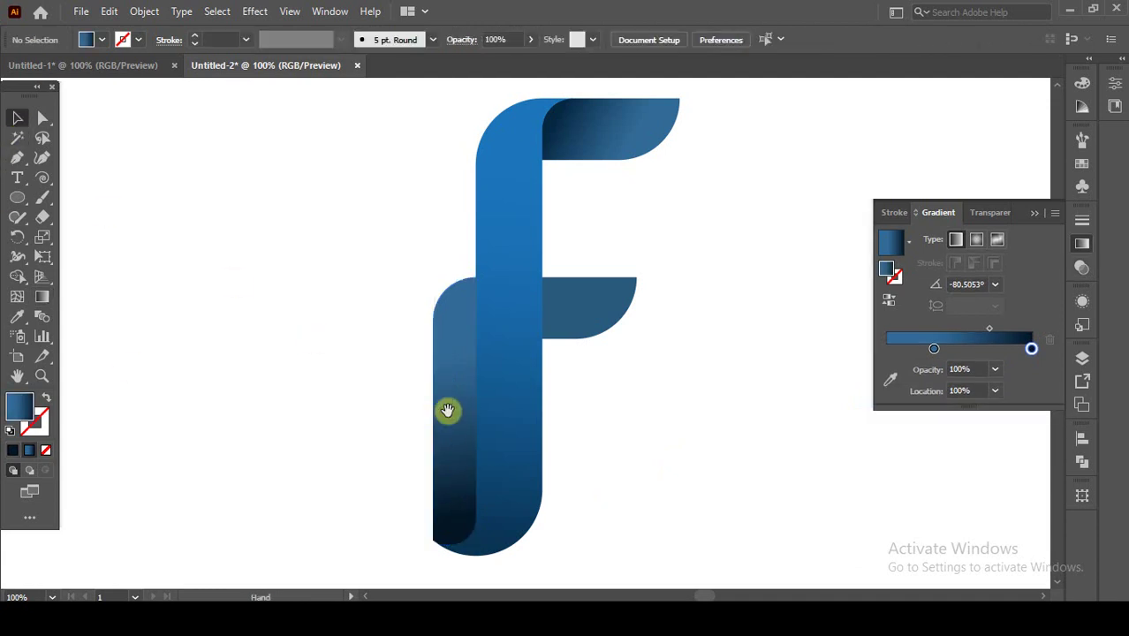
{"action": "left_click_drag", "start_coordinate": [446, 409], "coordinate": [487, 322]}
Zoom in, select the strip's lower-left corner anchor, and adjust the anchor at the curve's bottom.
{"action": "scroll", "coordinate": [471, 457], "scroll_direction": "up", "scroll_amount": 2}
{"action": "scroll", "coordinate": [469, 460], "scroll_direction": "up", "scroll_amount": 3}
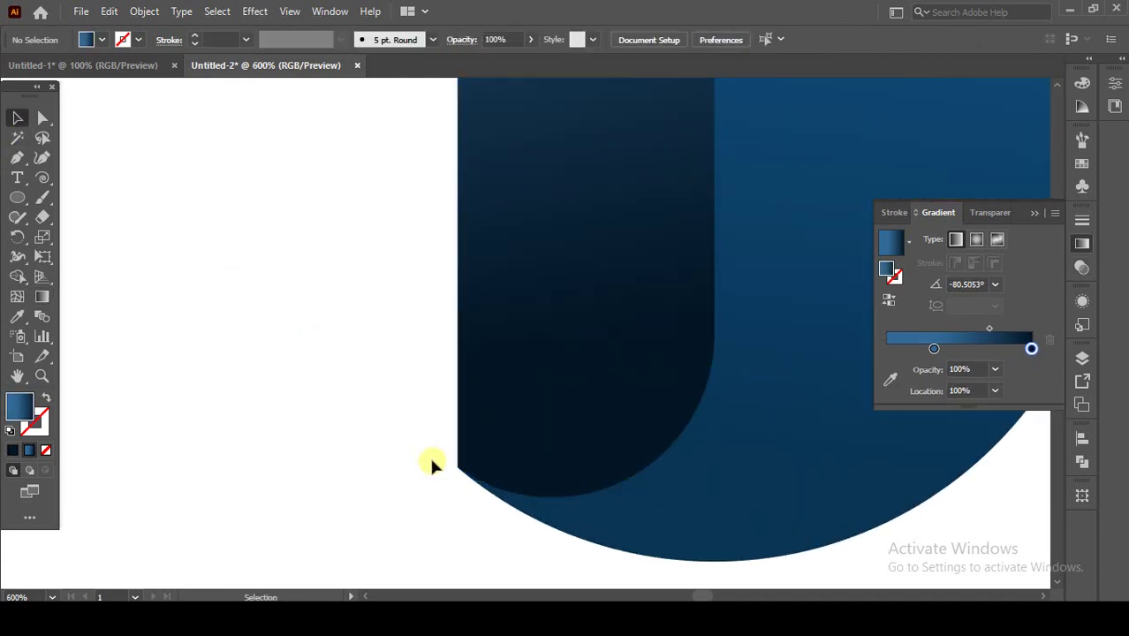
{"action": "left_click", "coordinate": [42, 117]}
{"action": "mouse_move", "coordinate": [409, 427]}
{"action": "left_mouse_down"}
{"action": "mouse_move", "coordinate": [471, 474]}
{"action": "mouse_move", "coordinate": [487, 447]}
{"action": "mouse_move", "coordinate": [469, 475]}
{"action": "mouse_move", "coordinate": [479, 496]}
{"action": "left_mouse_up"}
{"action": "scroll", "coordinate": [447, 476], "scroll_direction": "up", "scroll_amount": 5}
{"action": "scroll", "coordinate": [479, 496], "scroll_direction": "down", "scroll_amount": 3}
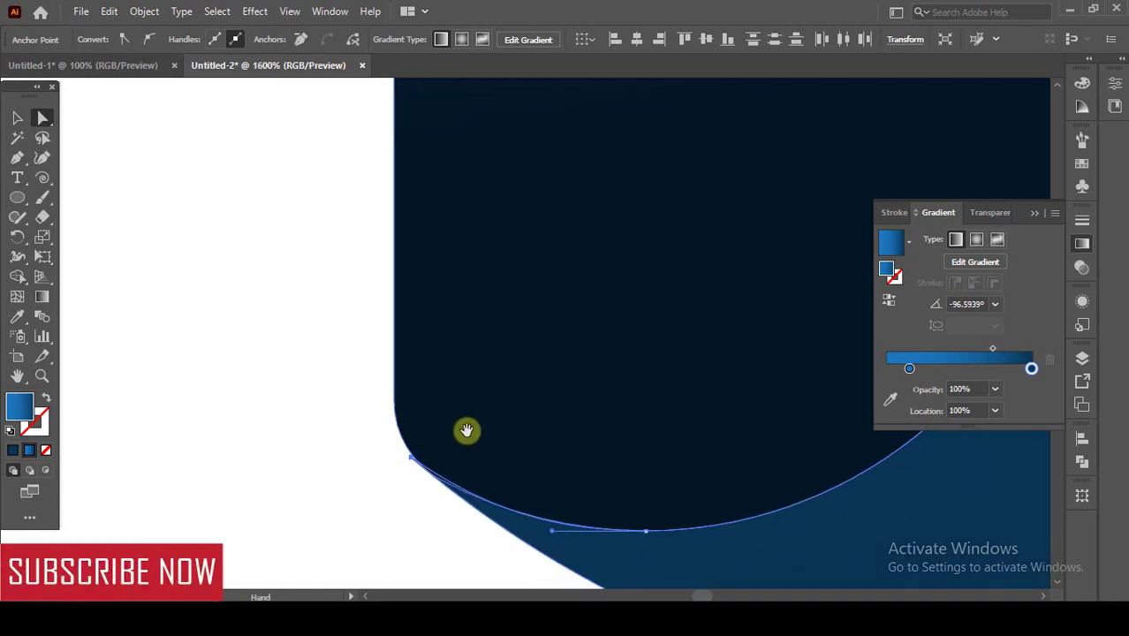
{"action": "scroll", "coordinate": [467, 431], "scroll_direction": "up", "scroll_amount": 3}
{"action": "scroll", "coordinate": [403, 456], "scroll_direction": "up", "scroll_amount": 2}
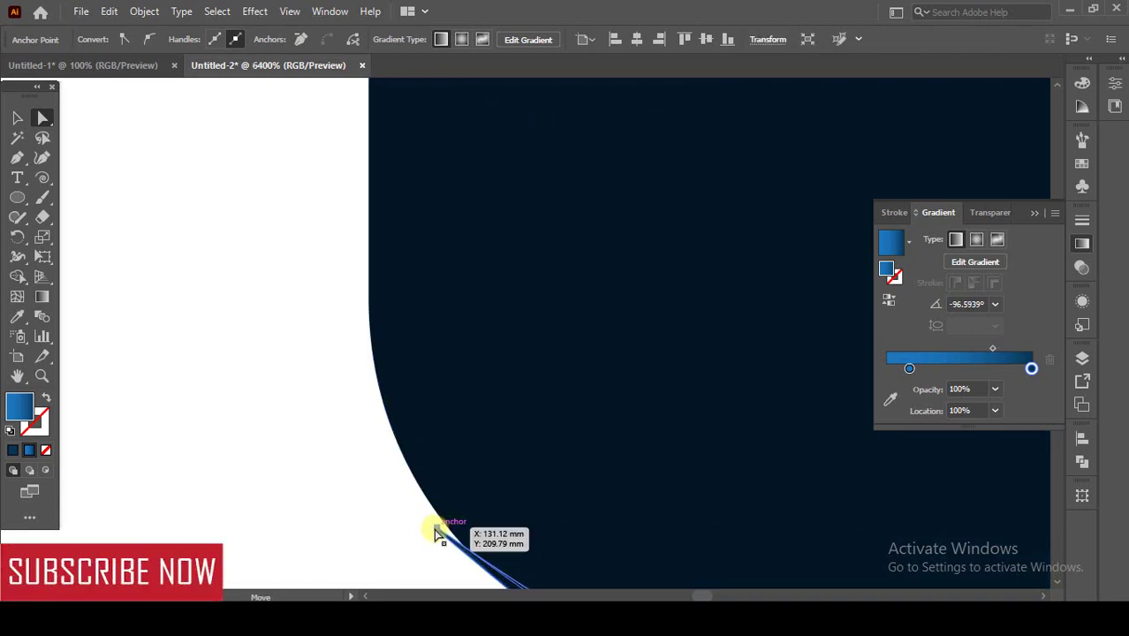
{"action": "left_click_drag", "start_coordinate": [432, 530], "coordinate": [449, 535]}
{"action": "scroll", "coordinate": [452, 477], "scroll_direction": "up", "scroll_amount": 5}
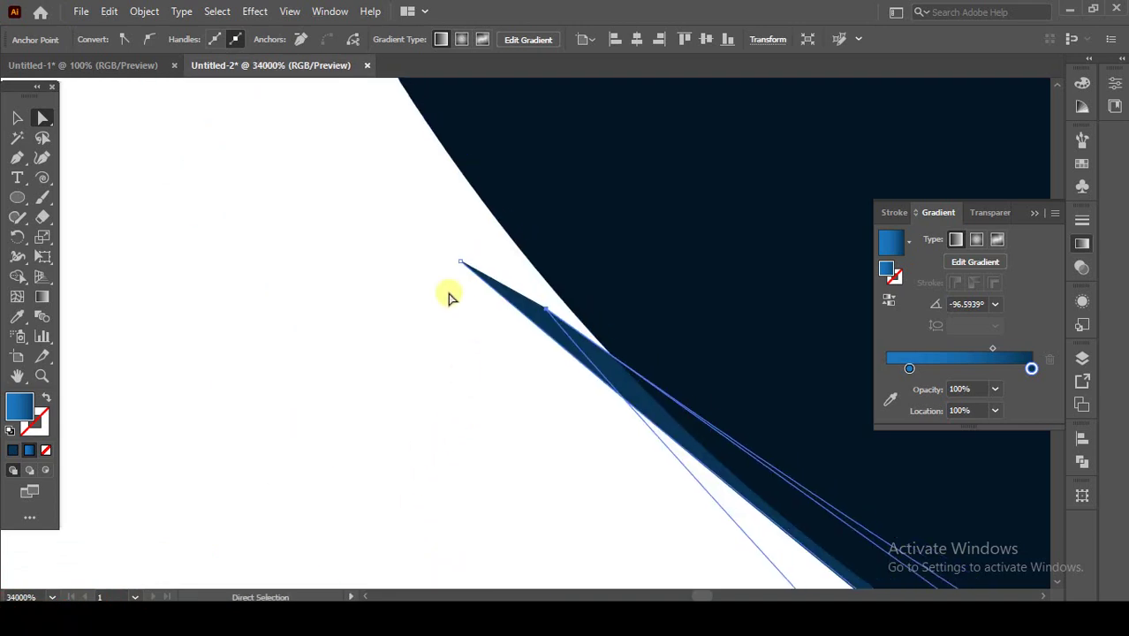
Drag the stray tip anchor onto the curved edge, then zoom out and deselect.
{"action": "left_click_drag", "start_coordinate": [419, 237], "coordinate": [479, 322]}
{"action": "left_click_drag", "start_coordinate": [459, 268], "coordinate": [547, 315]}
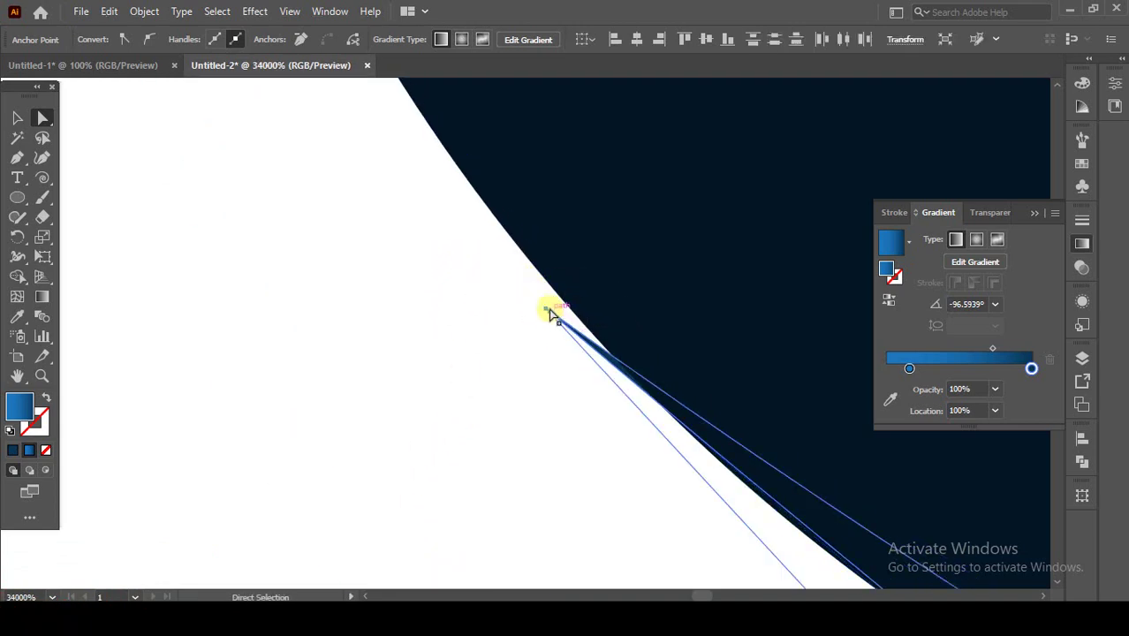
{"action": "left_click_drag", "start_coordinate": [547, 316], "coordinate": [574, 313]}
{"action": "scroll", "coordinate": [574, 322], "scroll_direction": "down", "scroll_amount": 3}
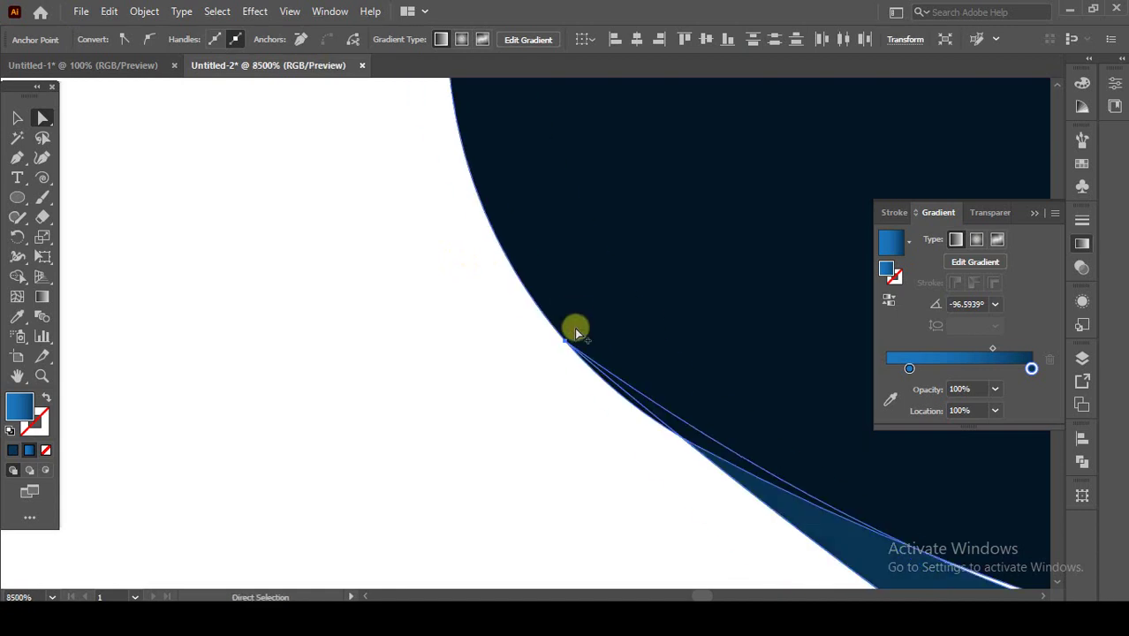
{"action": "scroll", "coordinate": [530, 335], "scroll_direction": "down", "scroll_amount": 2}
{"action": "scroll", "coordinate": [427, 333], "scroll_direction": "down", "scroll_amount": 3}
{"action": "scroll", "coordinate": [449, 341], "scroll_direction": "down", "scroll_amount": 3}
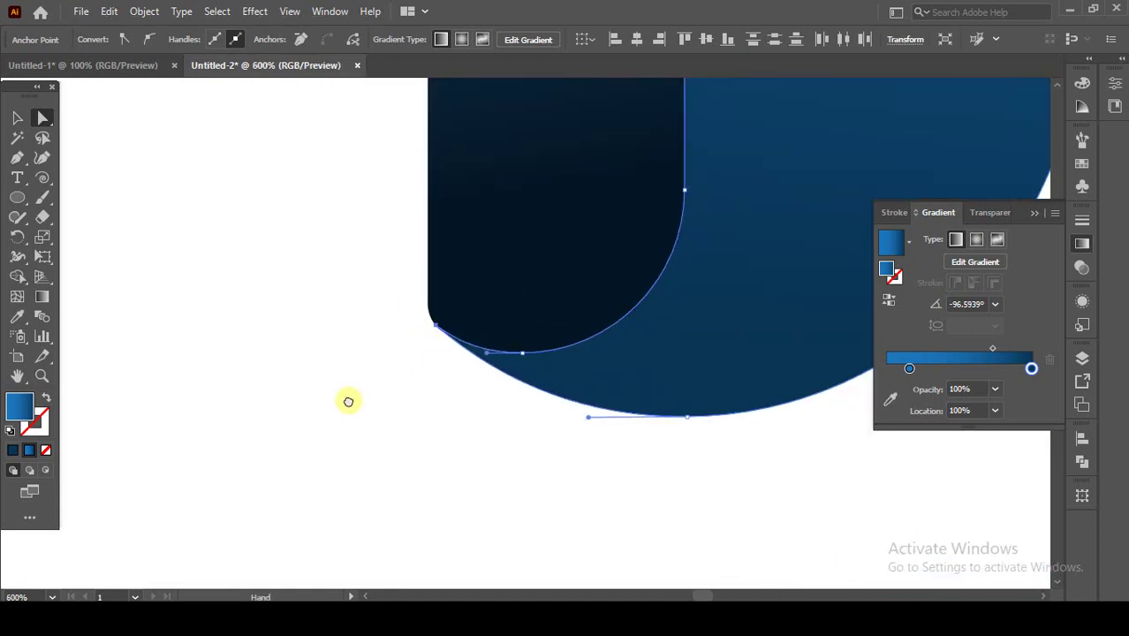
{"action": "scroll", "coordinate": [348, 399], "scroll_direction": "down", "scroll_amount": 2}
{"action": "scroll", "coordinate": [386, 339], "scroll_direction": "down", "scroll_amount": 1}
{"action": "scroll", "coordinate": [442, 358], "scroll_direction": "down", "scroll_amount": 2}
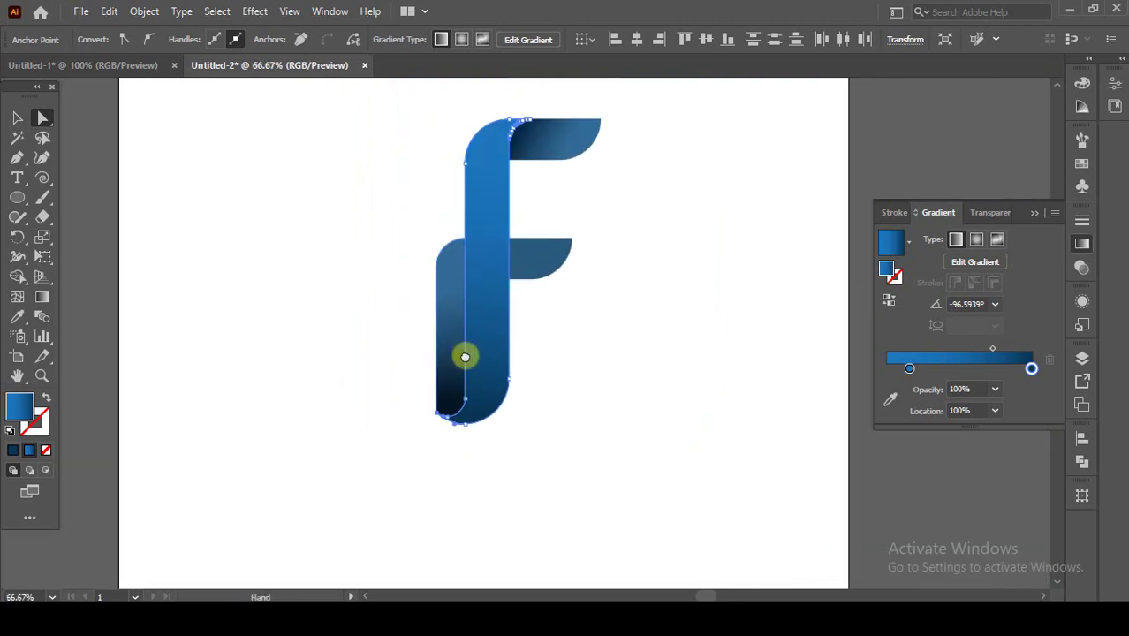
{"action": "left_click", "coordinate": [17, 118]}
{"action": "left_click", "coordinate": [279, 231]}
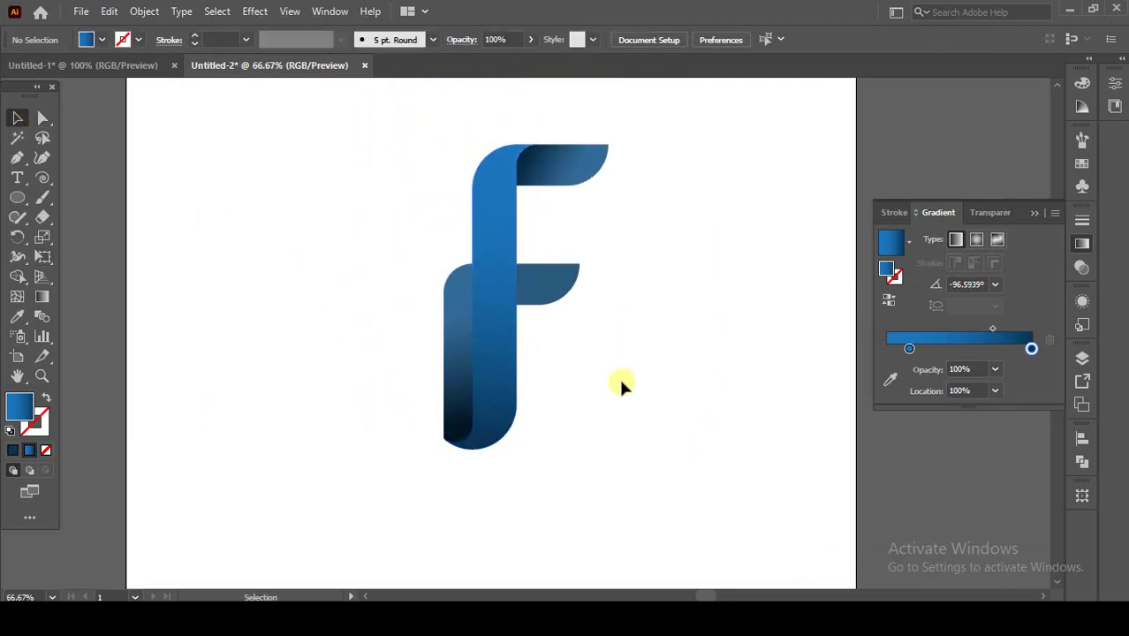
Move the lower-left strip's lighter blue gradient stop to 26.61%.
{"action": "left_click", "coordinate": [456, 408]}
{"action": "left_click", "coordinate": [41, 297]}
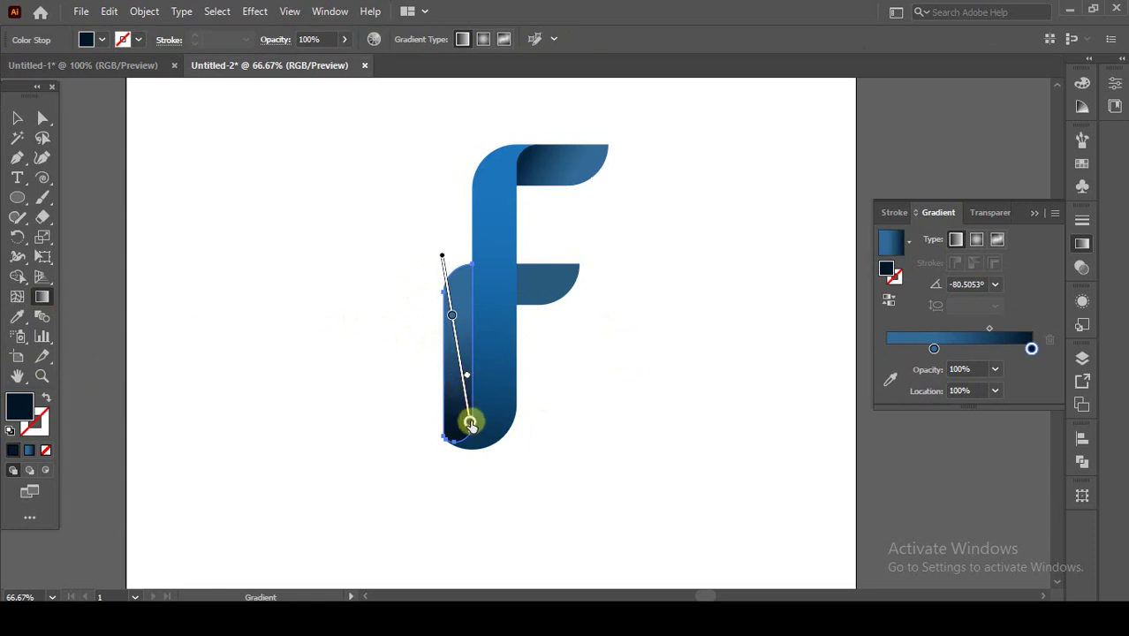
{"action": "left_click", "coordinate": [451, 312]}
{"action": "left_click_drag", "start_coordinate": [450, 309], "coordinate": [352, 325]}
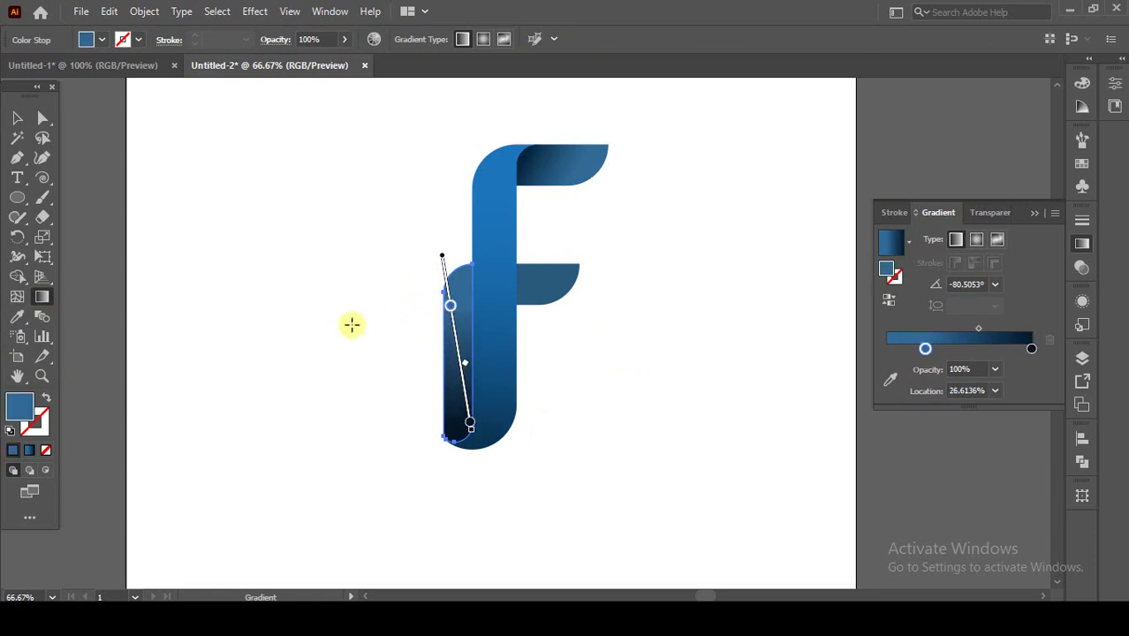
{"action": "left_click", "coordinate": [16, 119]}
{"action": "left_click", "coordinate": [246, 242]}
{"action": "scroll", "coordinate": [530, 280], "scroll_direction": "up", "scroll_amount": 4}
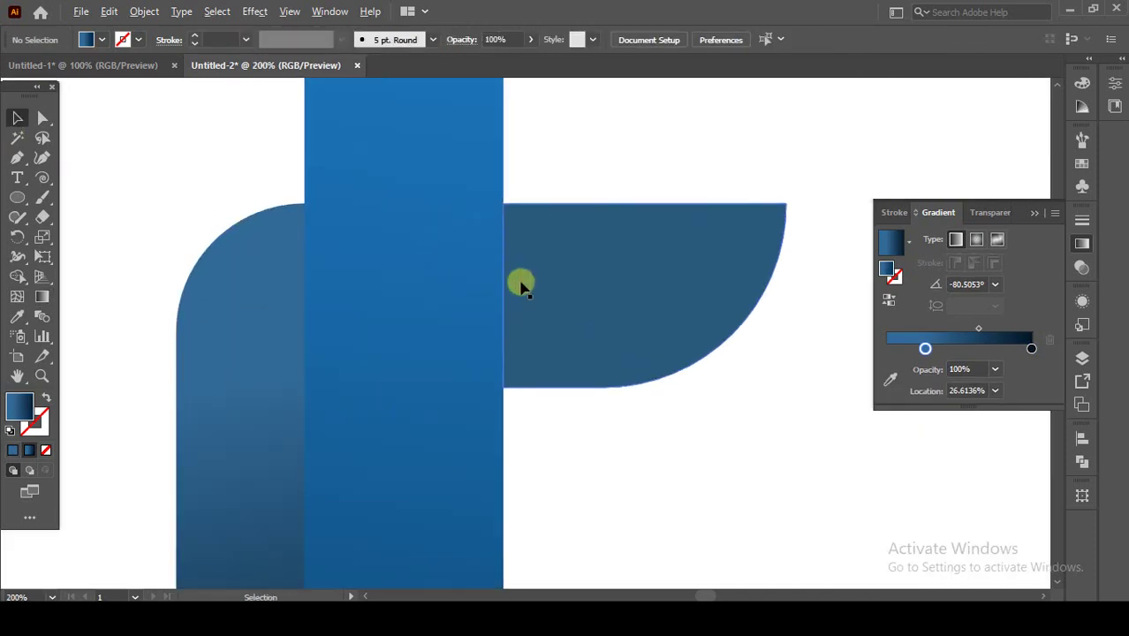
Recolour the middle crossbar's fill to lighter slate blue #3a6882.
{"action": "left_click", "coordinate": [540, 271]}
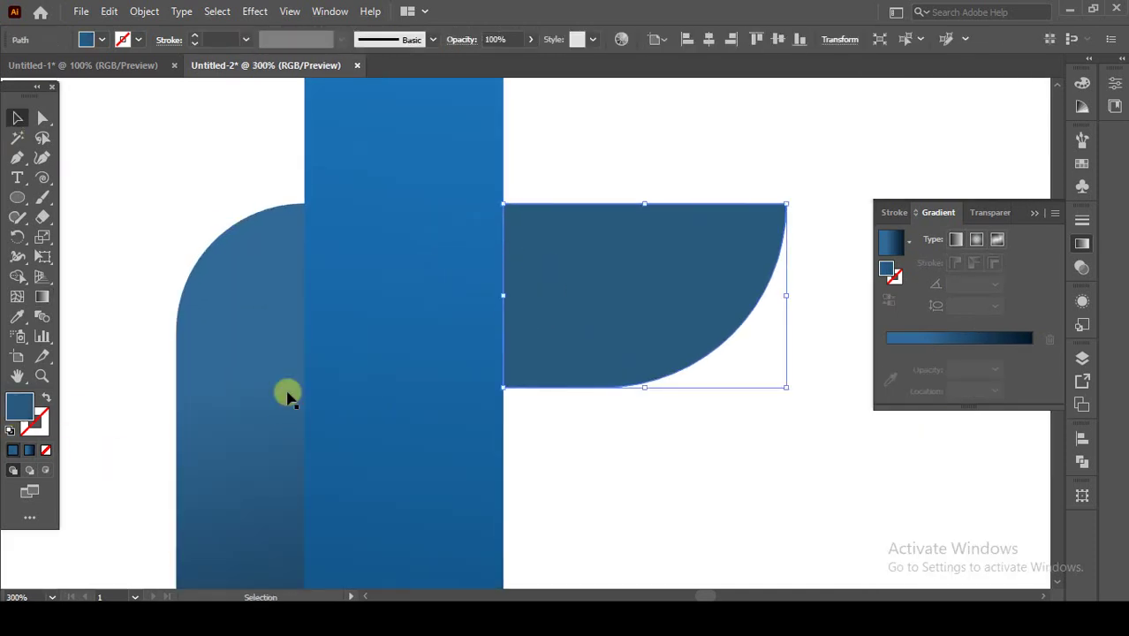
{"action": "double_click", "coordinate": [21, 404]}
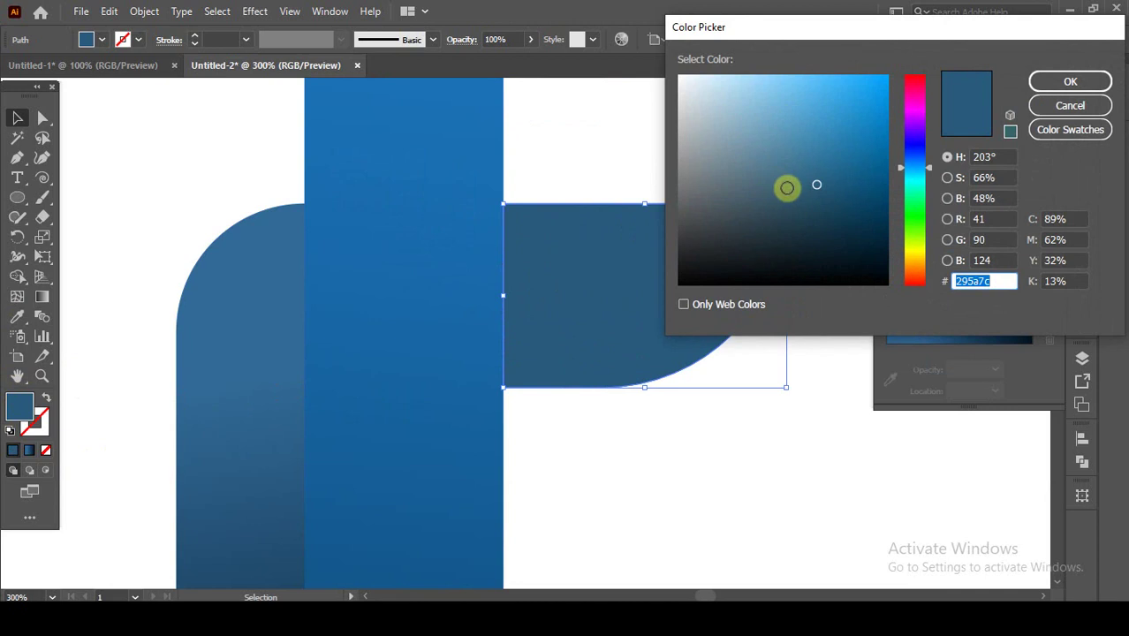
{"action": "left_click", "coordinate": [787, 187]}
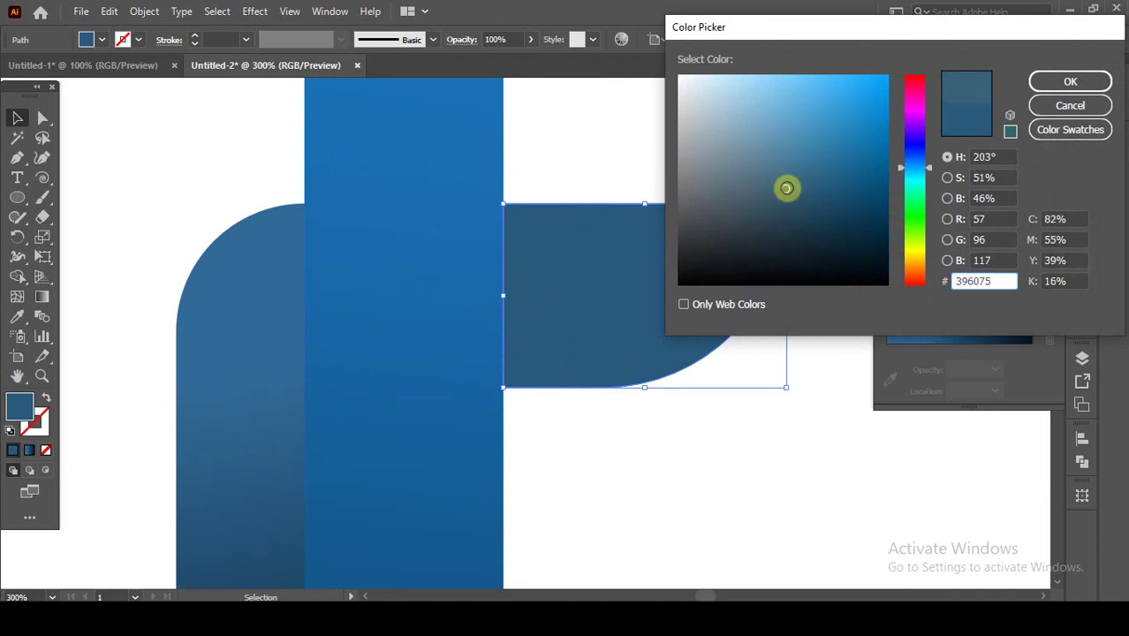
{"action": "left_click", "coordinate": [1070, 80]}
{"action": "left_click", "coordinate": [92, 162]}
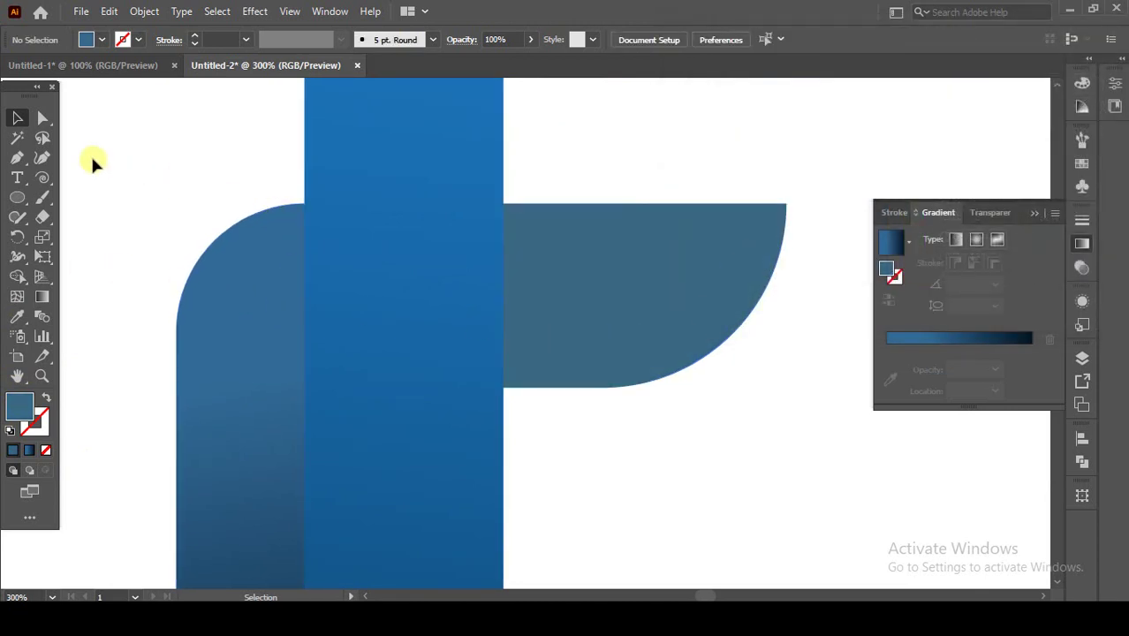
{"action": "left_click", "coordinate": [20, 162]}
Draw a thin four-corner strip where the crossbar meets the stem, black fill, no stroke.
{"action": "left_click", "coordinate": [511, 218]}
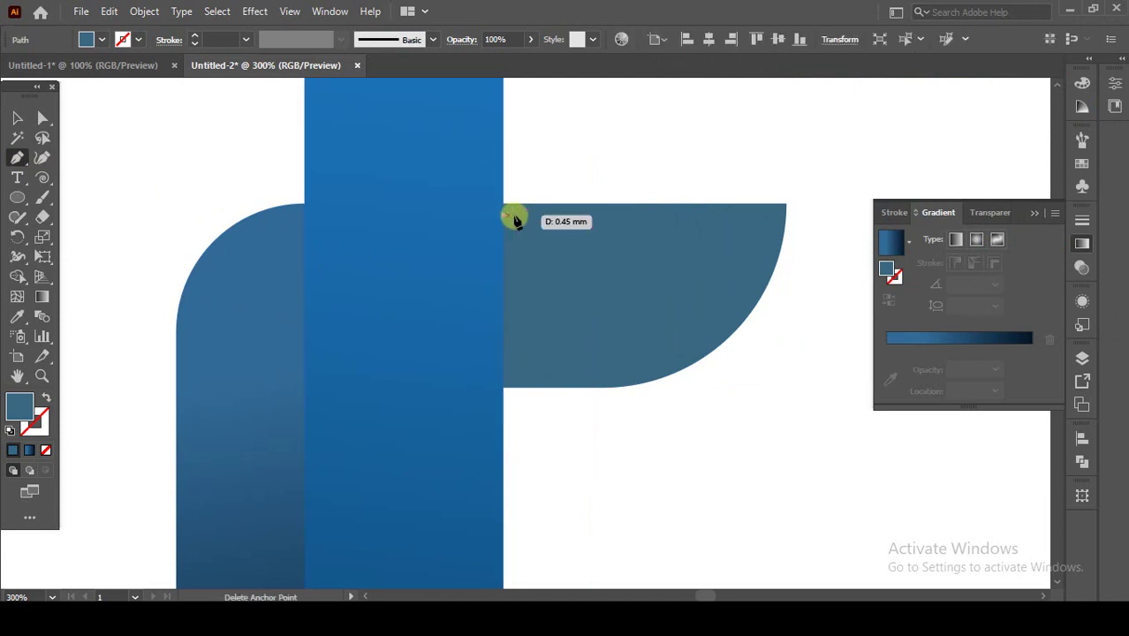
{"action": "left_click", "coordinate": [516, 216]}
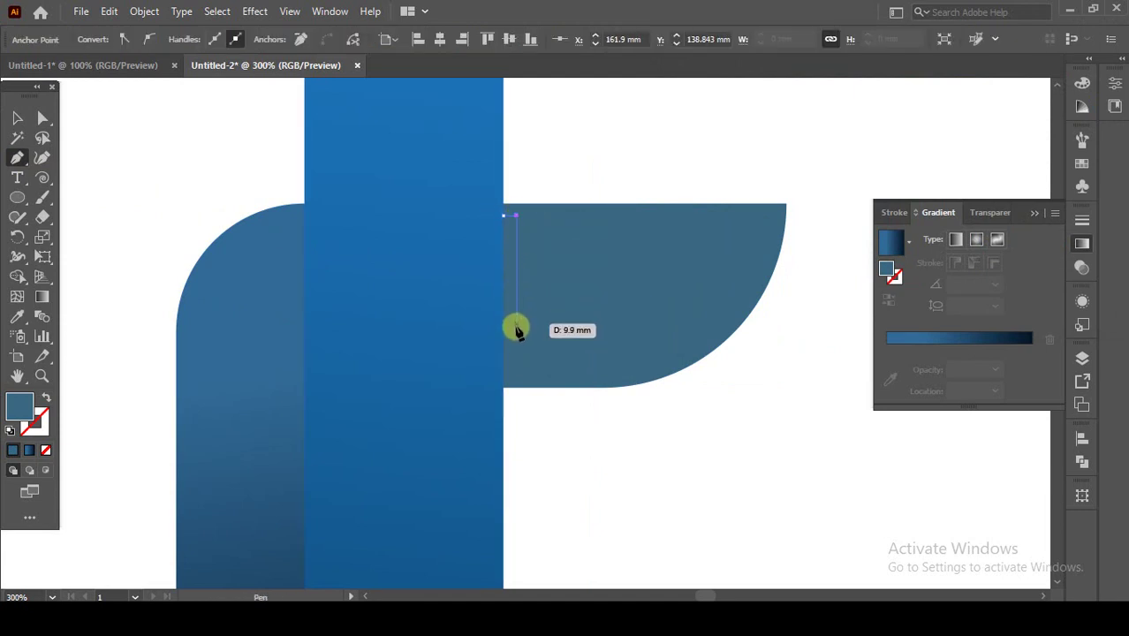
{"action": "left_click", "coordinate": [517, 373]}
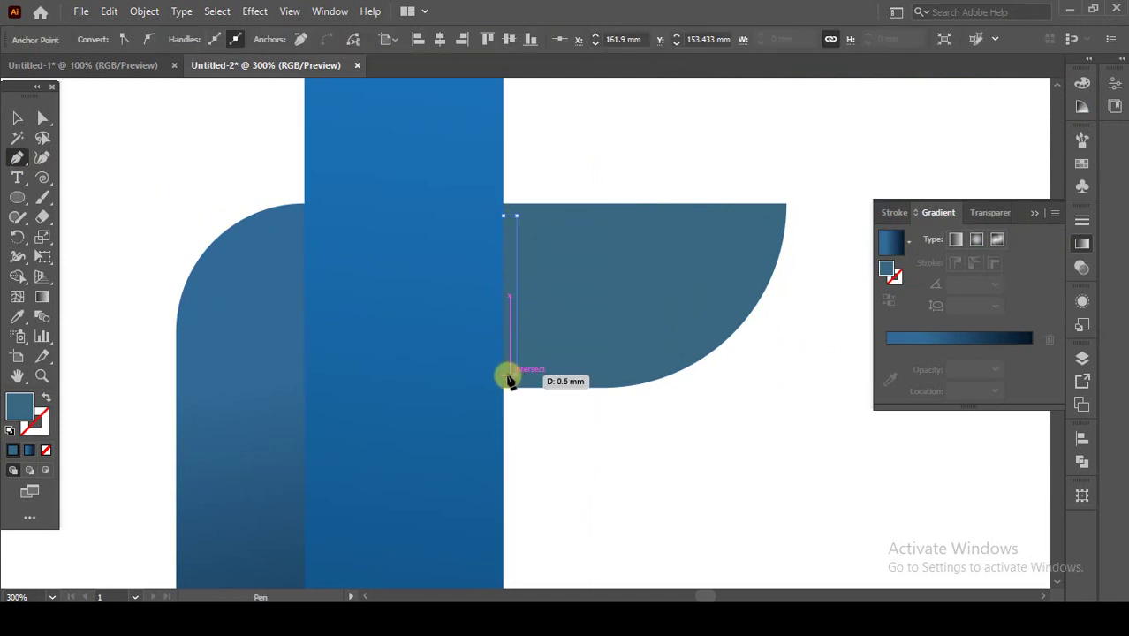
{"action": "left_click", "coordinate": [504, 378]}
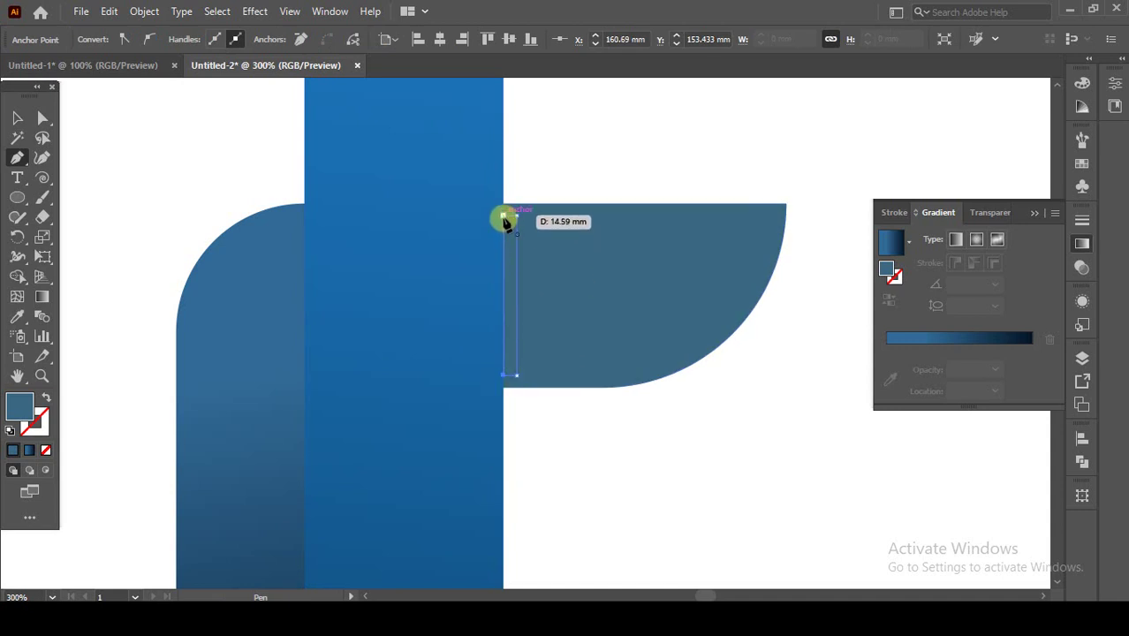
{"action": "left_click", "coordinate": [17, 118]}
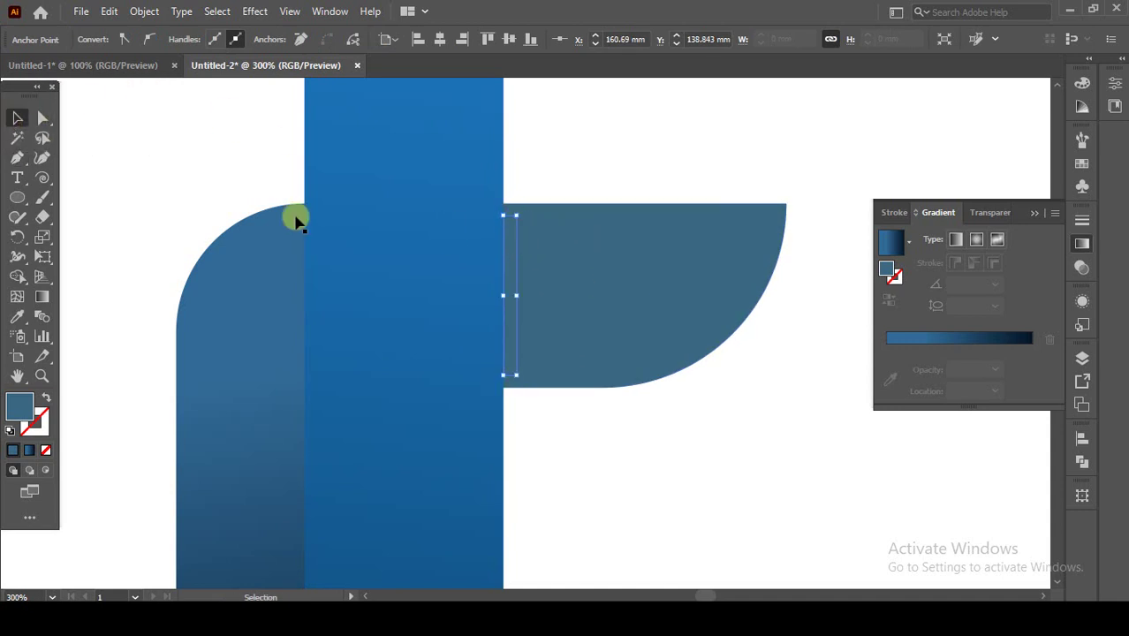
{"action": "scroll", "coordinate": [519, 214], "scroll_direction": "up", "scroll_amount": 1}
{"action": "scroll", "coordinate": [495, 203], "scroll_direction": "down", "scroll_amount": 1}
{"action": "scroll", "coordinate": [514, 260], "scroll_direction": "down", "scroll_amount": 2}
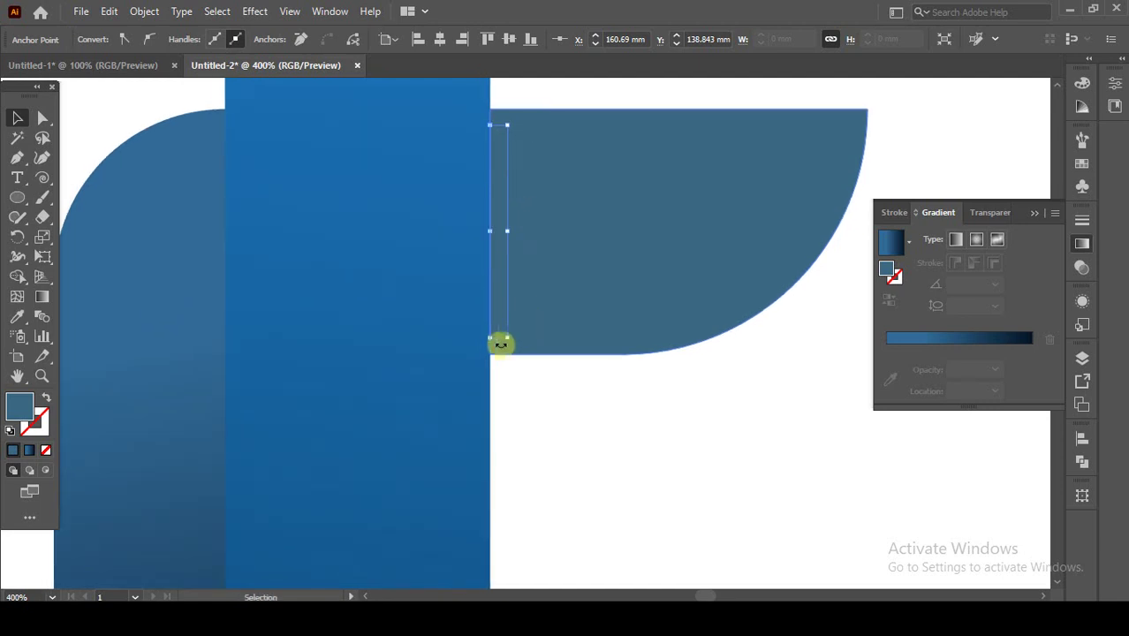
{"action": "left_click", "coordinate": [10, 430]}
{"action": "left_click", "coordinate": [46, 398]}
{"action": "left_click", "coordinate": [37, 422]}
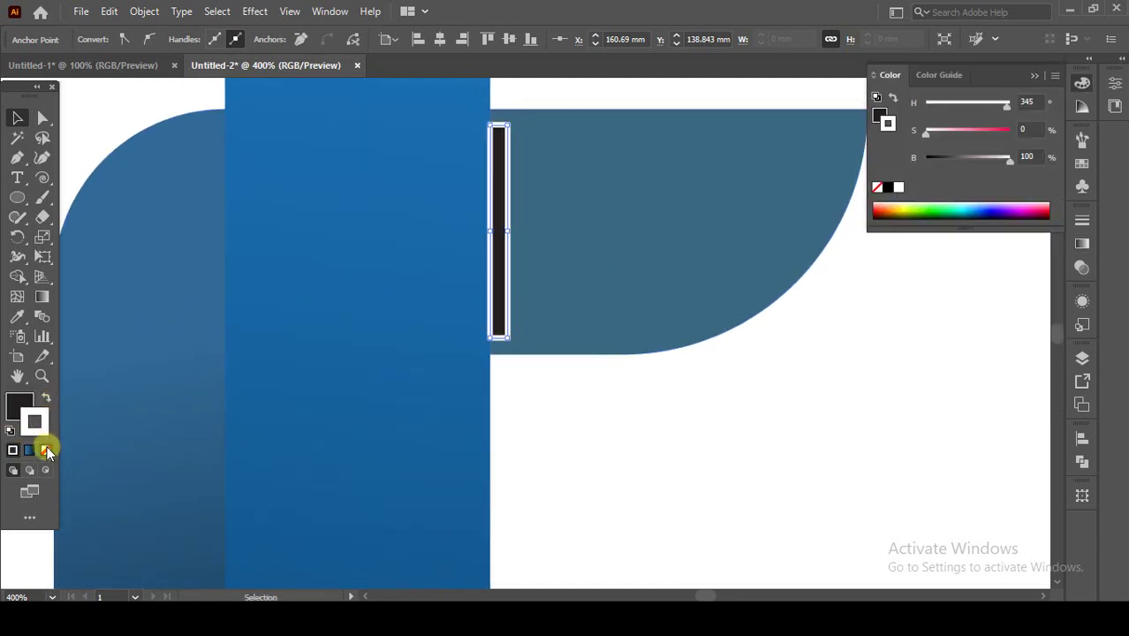
{"action": "left_click", "coordinate": [45, 449]}
{"action": "left_click", "coordinate": [604, 447]}
{"action": "left_click", "coordinate": [502, 320]}
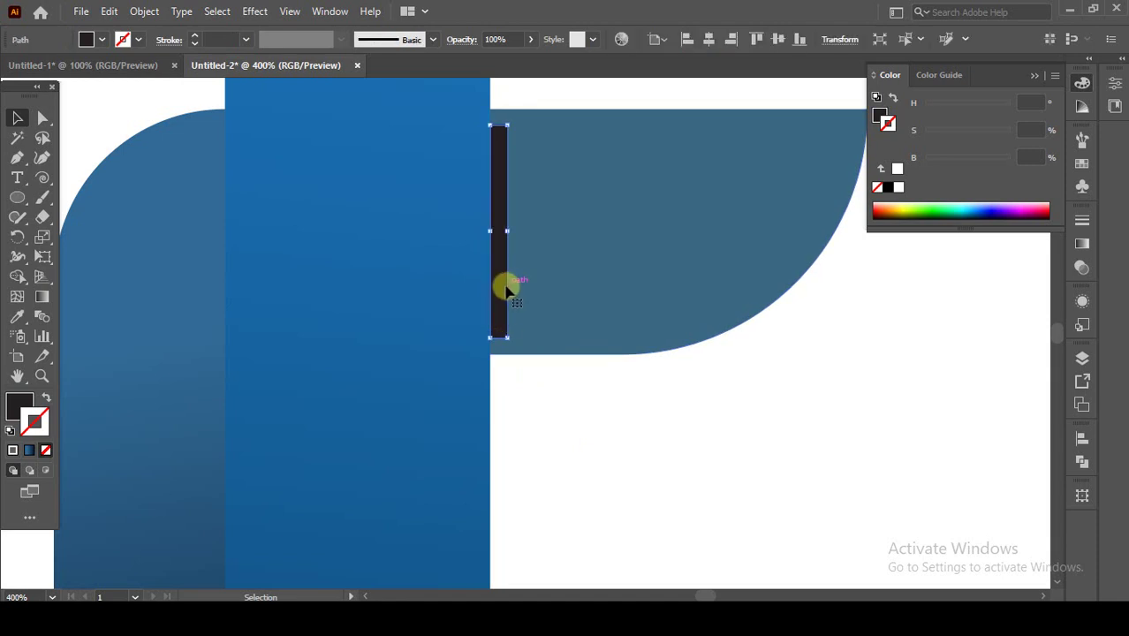
Set the strip to 80% opacity and apply a 13-pixel Gaussian Blur.
{"action": "left_click", "coordinate": [511, 39]}
{"action": "type", "text": "82"}
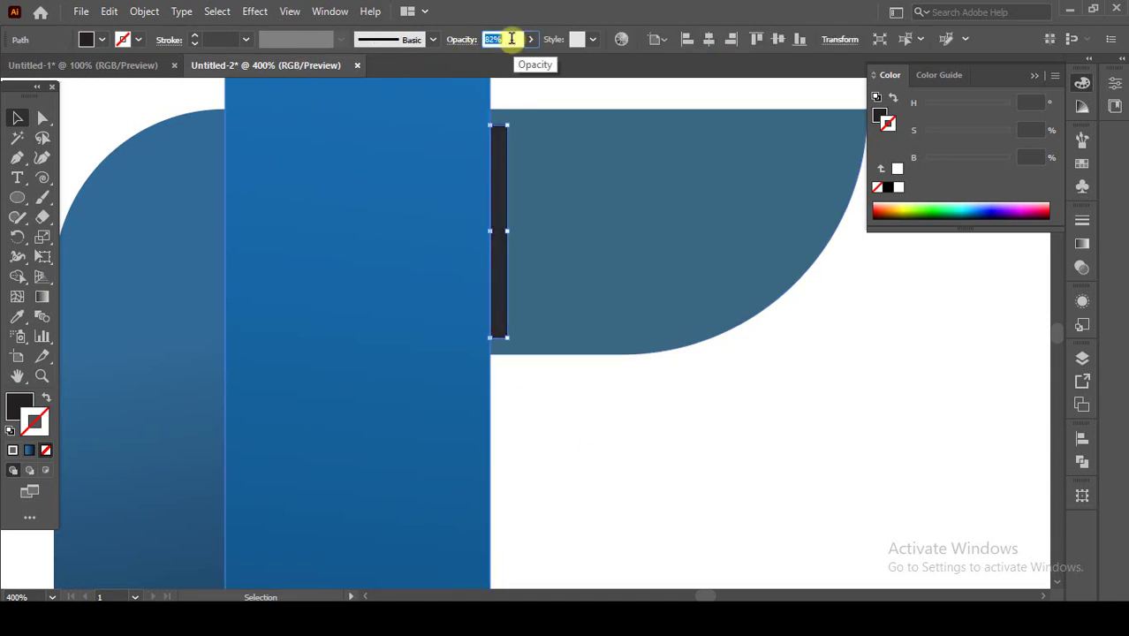
{"action": "type", "text": "80"}
{"action": "key", "text": "Return"}
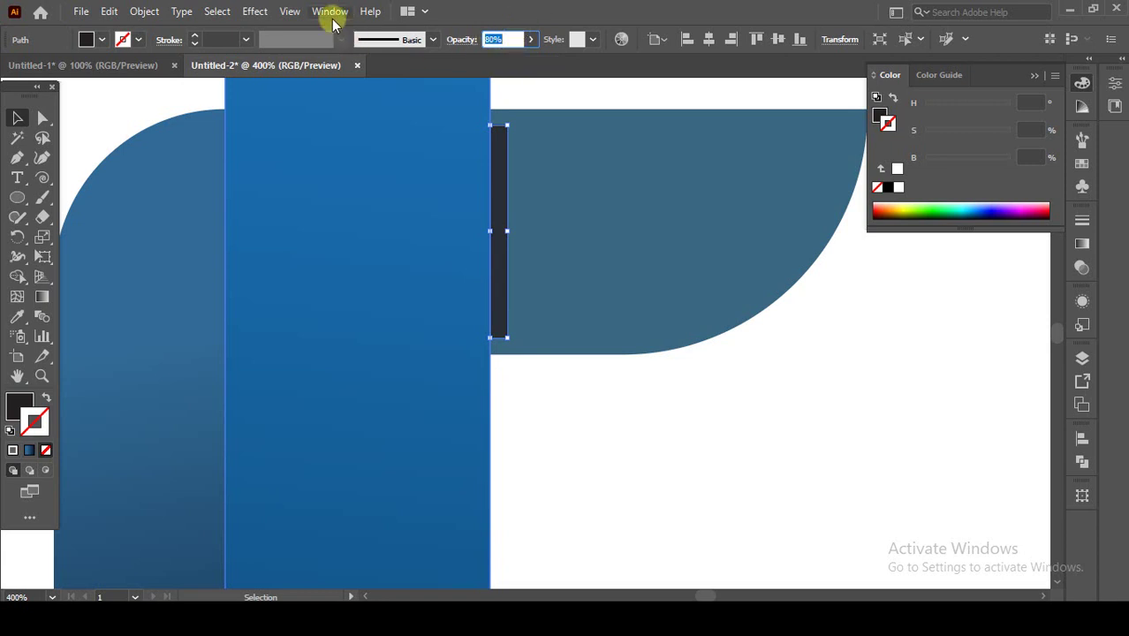
{"action": "left_click", "coordinate": [254, 12]}
{"action": "mouse_move", "coordinate": [333, 288]}
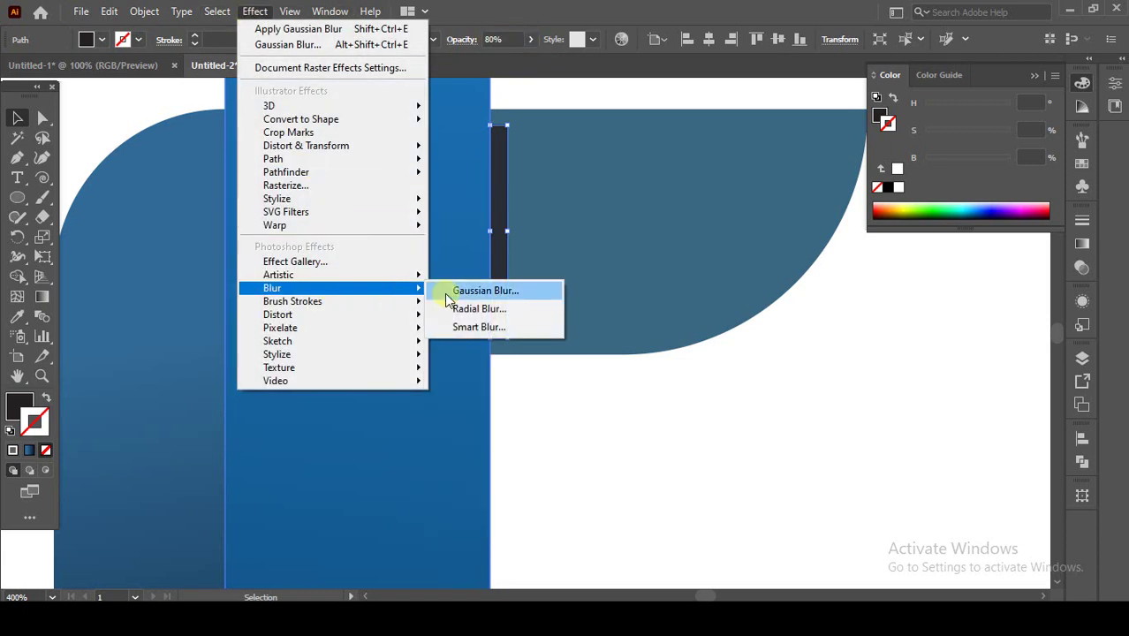
{"action": "left_click", "coordinate": [445, 292]}
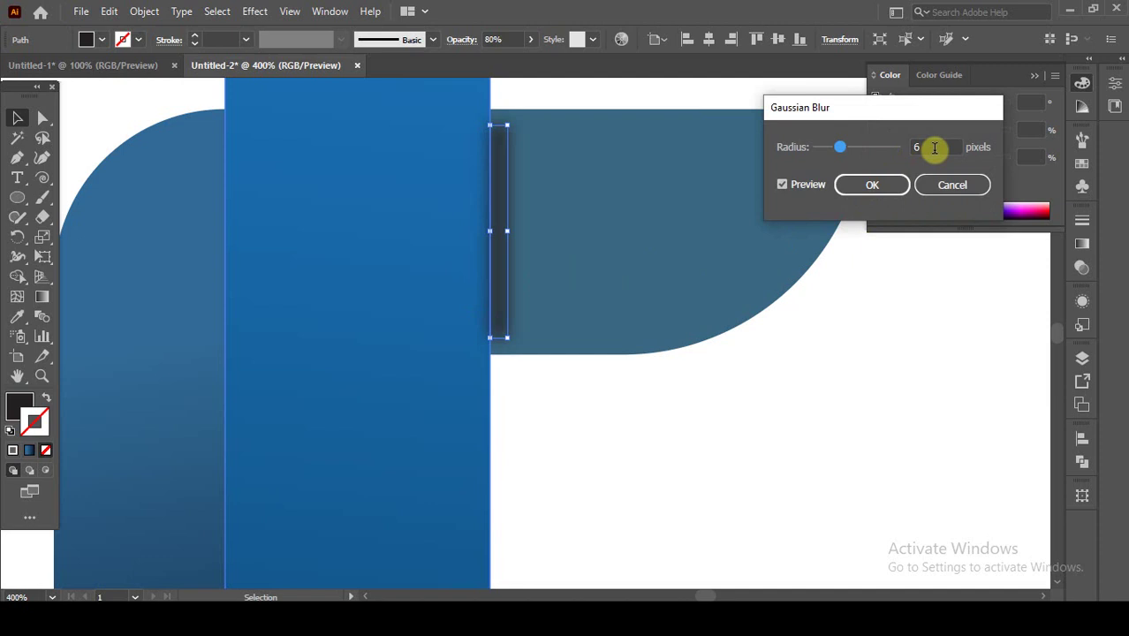
{"action": "key", "text": "Up"}
{"action": "key", "text": "Up"}
{"action": "key", "text": "Up"}
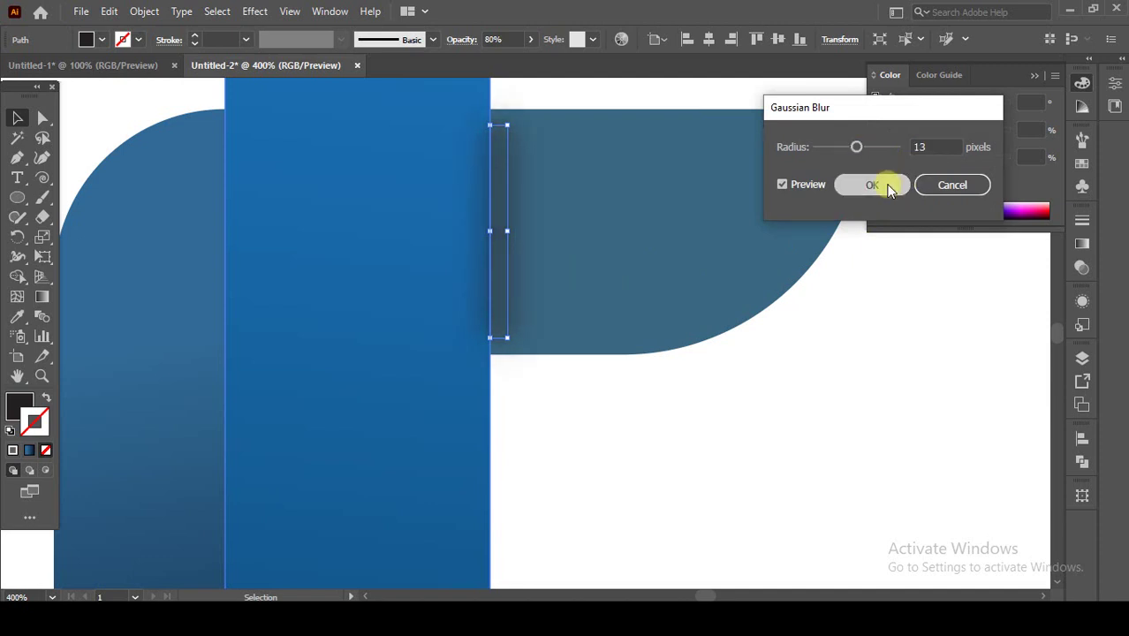
{"action": "left_click", "coordinate": [886, 185]}
{"action": "left_click", "coordinate": [444, 278]}
{"action": "right_click", "coordinate": [439, 278]}
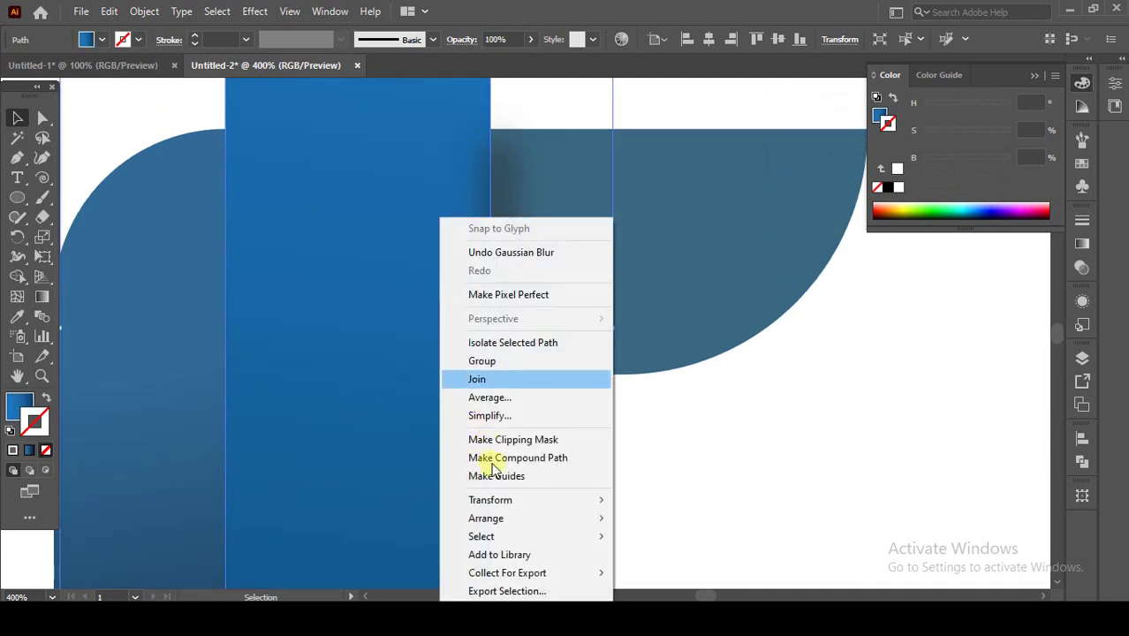
Bring the stem in front of the shadow strip and zoom out to view the whole F.
{"action": "mouse_move", "coordinate": [486, 519]}
{"action": "left_click", "coordinate": [636, 519]}
{"action": "key", "text": "ctrl+minus"}
{"action": "key", "text": "ctrl+minus"}
{"action": "key", "text": "ctrl+minus"}
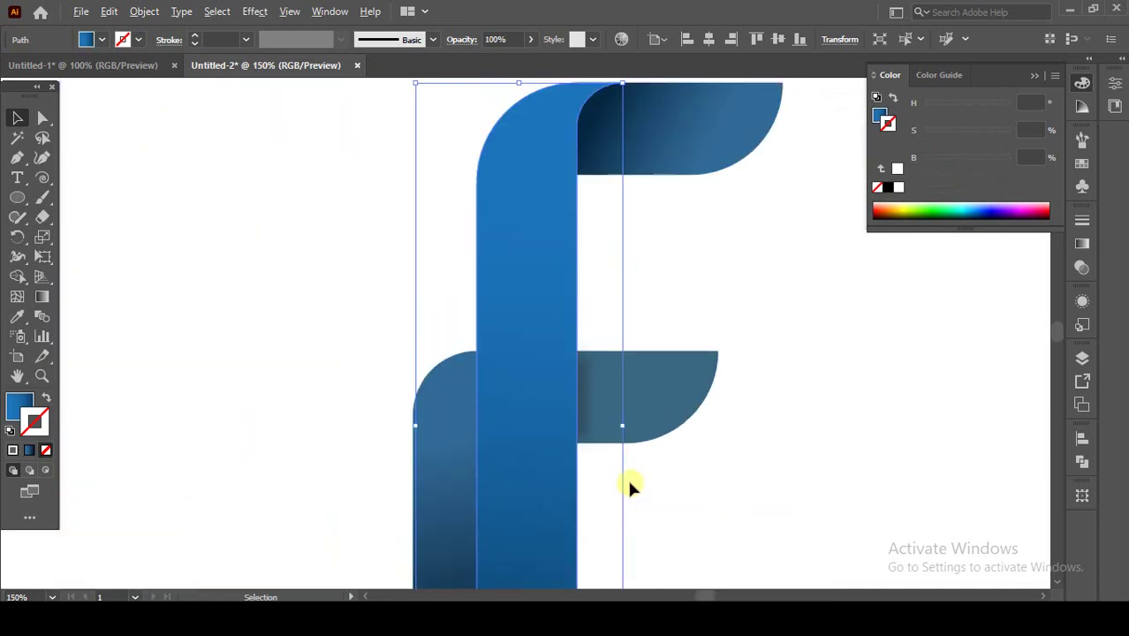
{"action": "left_click", "coordinate": [632, 399]}
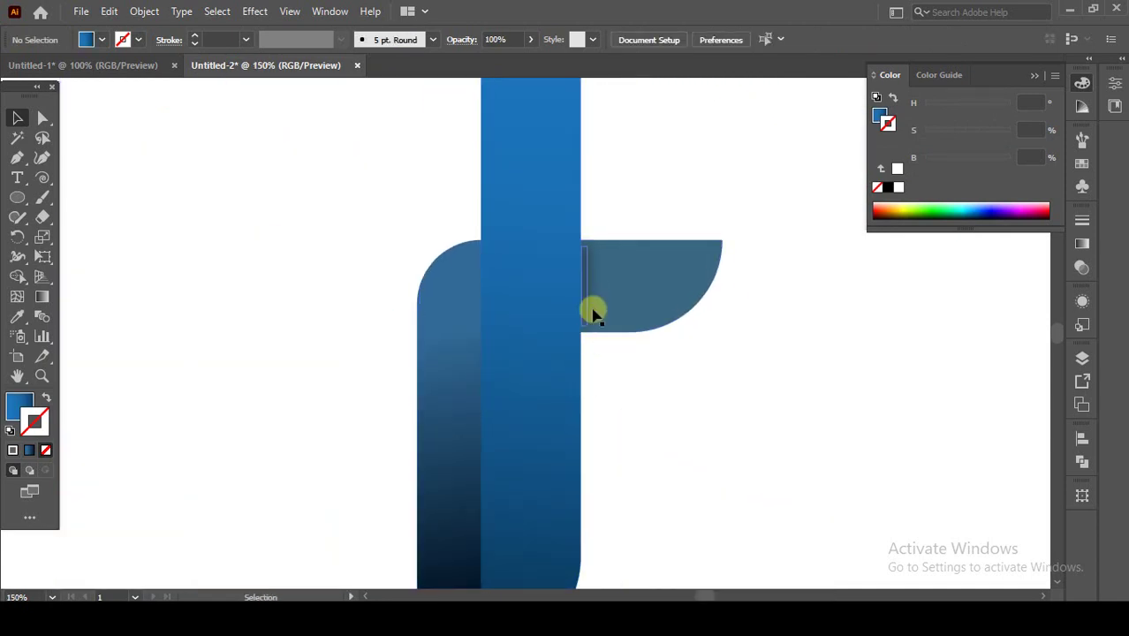
{"action": "key", "text": "ctrl+minus"}
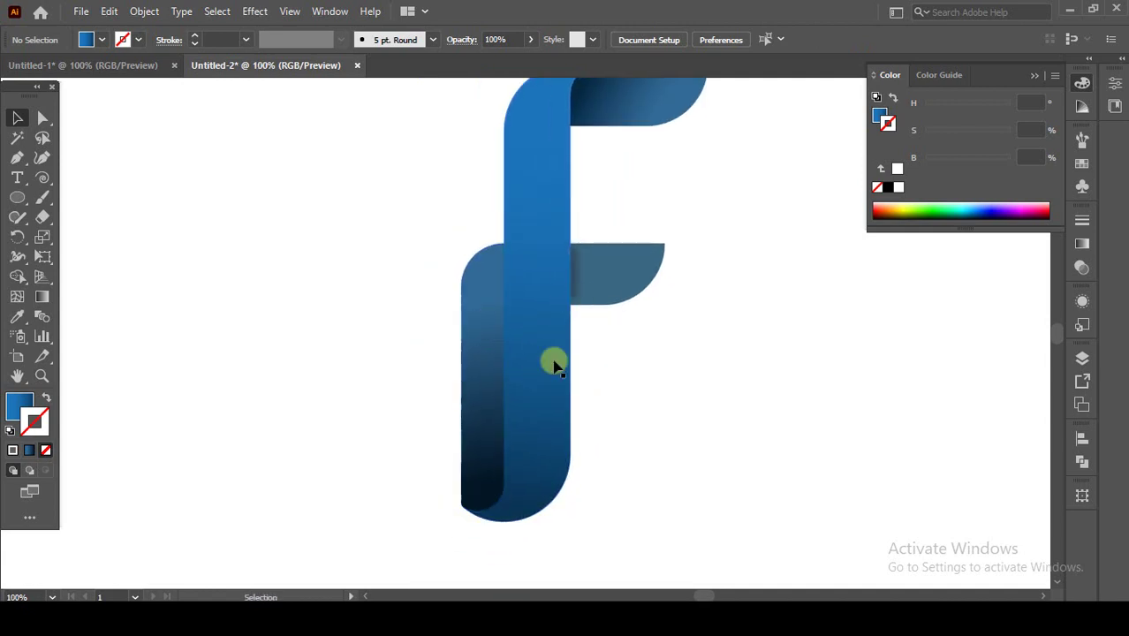
{"action": "scroll", "coordinate": [583, 342], "scroll_direction": "right", "scroll_amount": 1}
{"action": "left_click", "coordinate": [17, 197]}
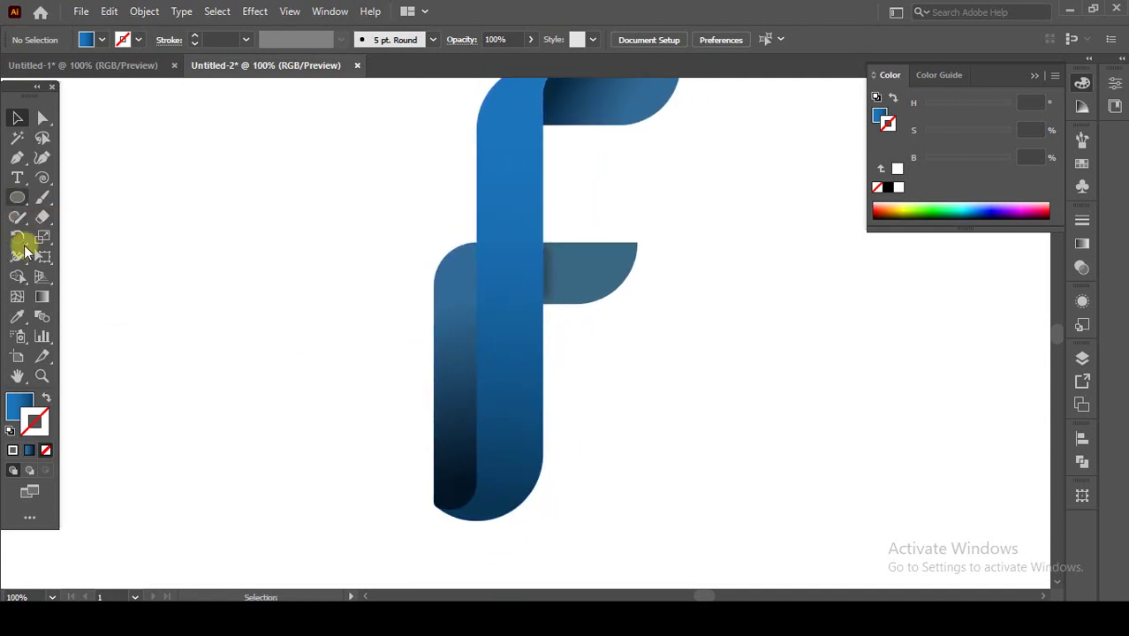
Draw a thin flat ellipse under the F's base and send it behind the letter.
{"action": "left_click_drag", "start_coordinate": [364, 534], "coordinate": [657, 542]}
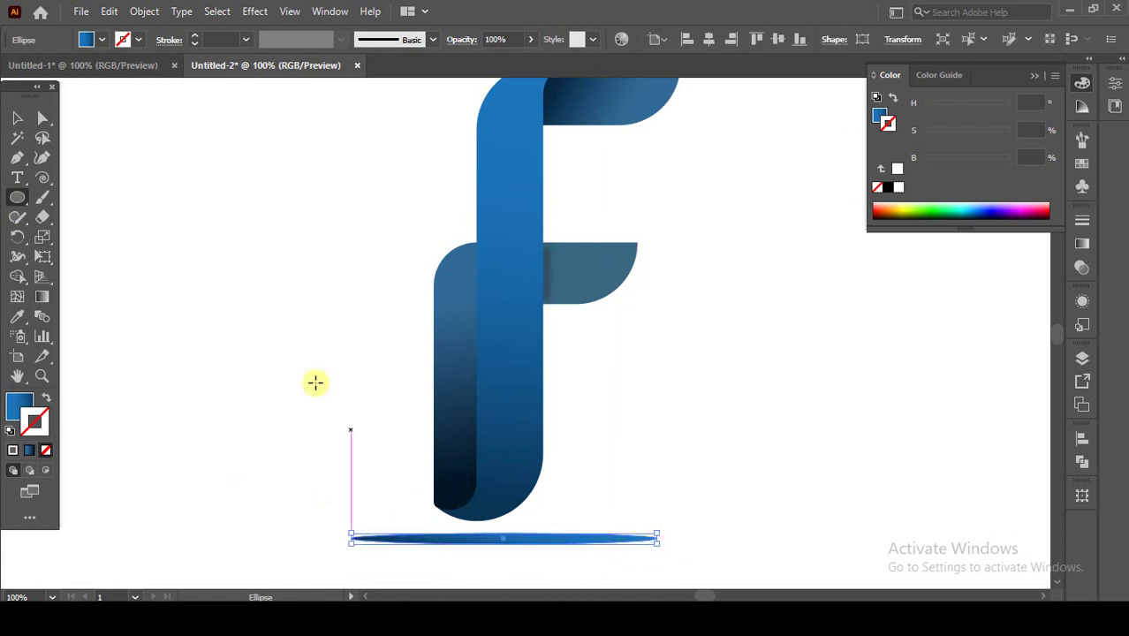
{"action": "left_click", "coordinate": [17, 118]}
{"action": "left_click", "coordinate": [472, 537]}
{"action": "left_click_drag", "start_coordinate": [473, 536], "coordinate": [462, 517]}
{"action": "scroll", "coordinate": [462, 517], "scroll_direction": "up", "scroll_amount": 2}
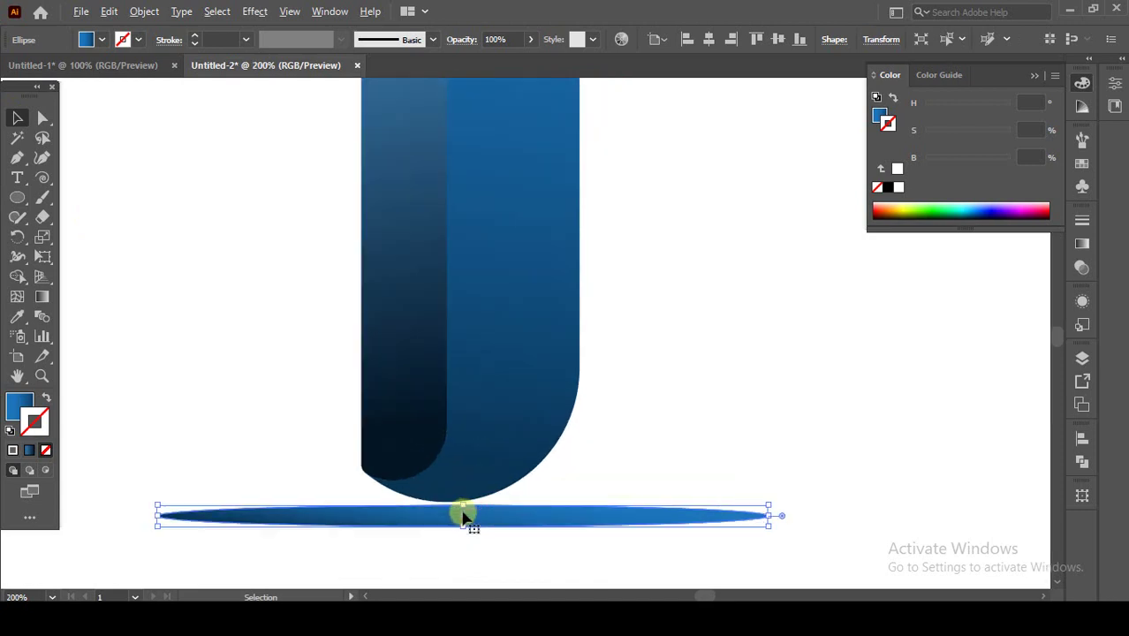
{"action": "left_click_drag", "start_coordinate": [460, 522], "coordinate": [433, 509]}
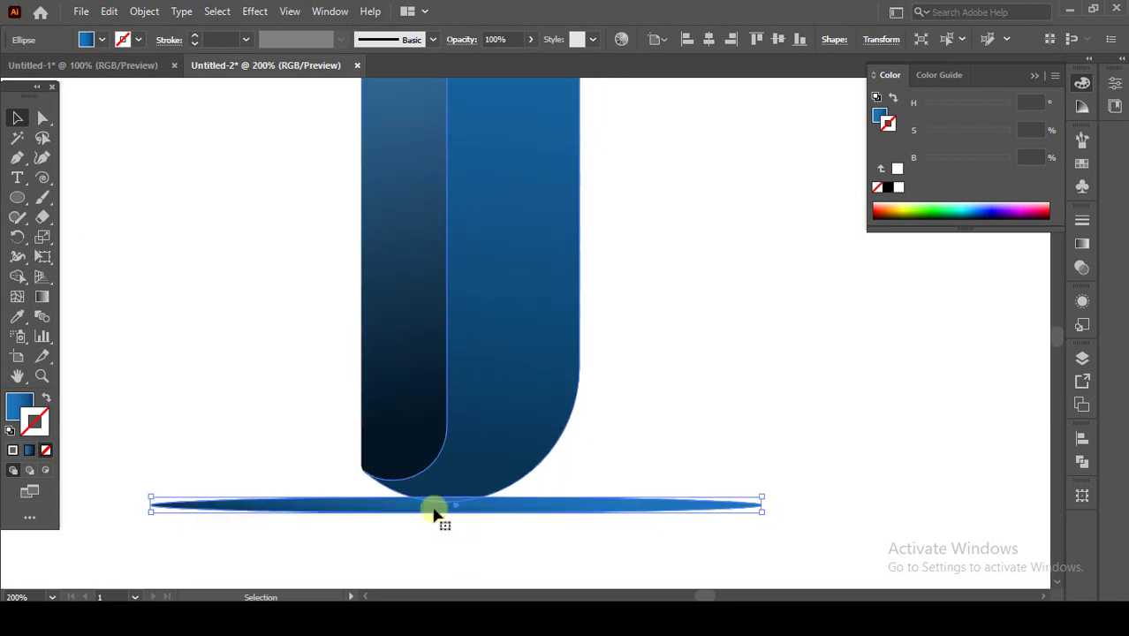
{"action": "right_click", "coordinate": [433, 513]}
{"action": "mouse_move", "coordinate": [477, 419]}
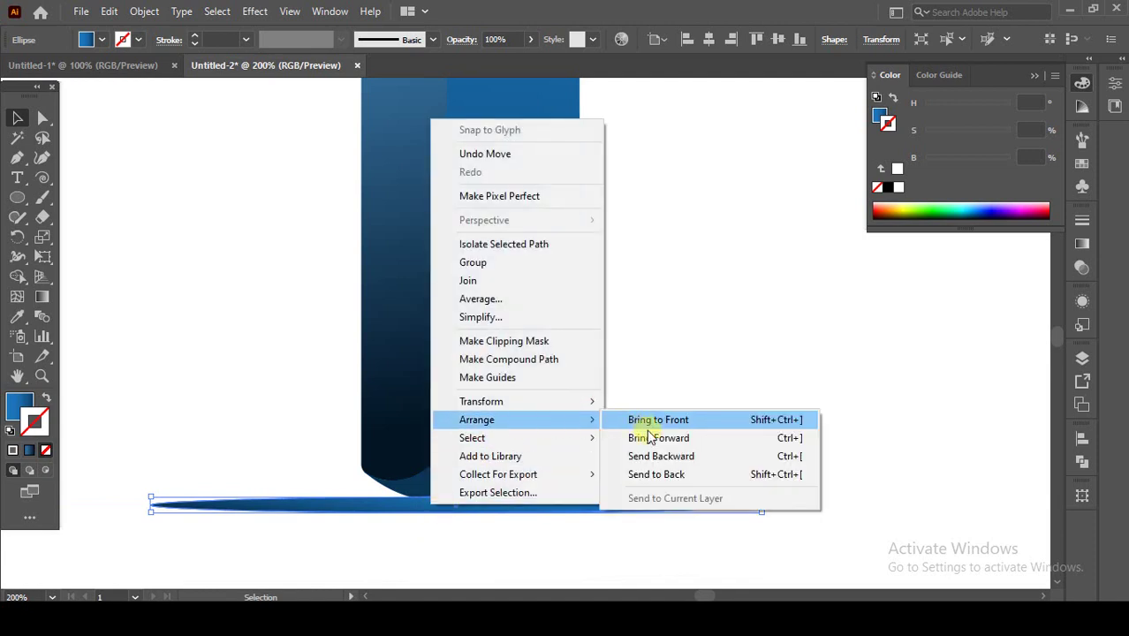
{"action": "left_click", "coordinate": [655, 472]}
{"action": "left_click", "coordinate": [491, 518]}
{"action": "left_click", "coordinate": [451, 511]}
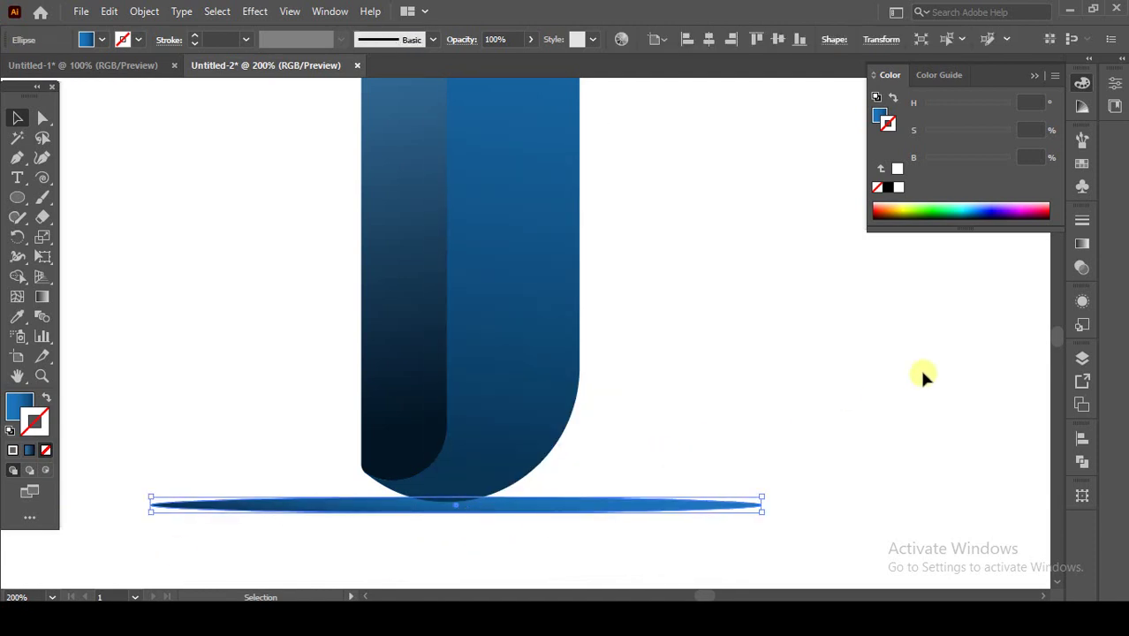
Give the ellipse a radial gradient fill, reversing it and repositioning the dark and end stops.
{"action": "left_click", "coordinate": [25, 453]}
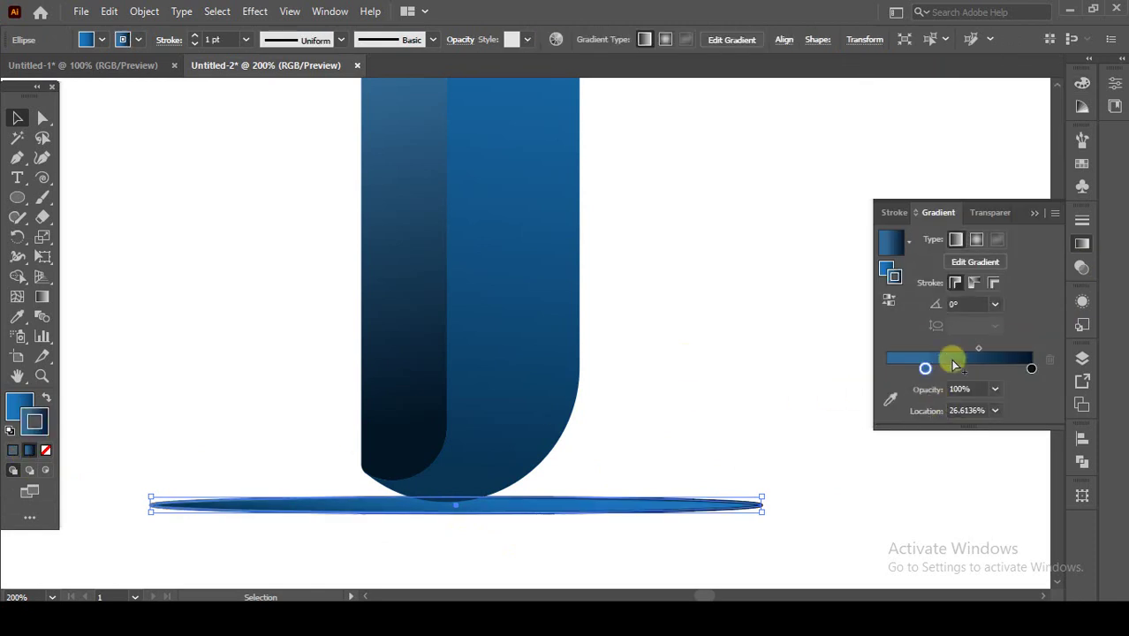
{"action": "left_click", "coordinate": [979, 240]}
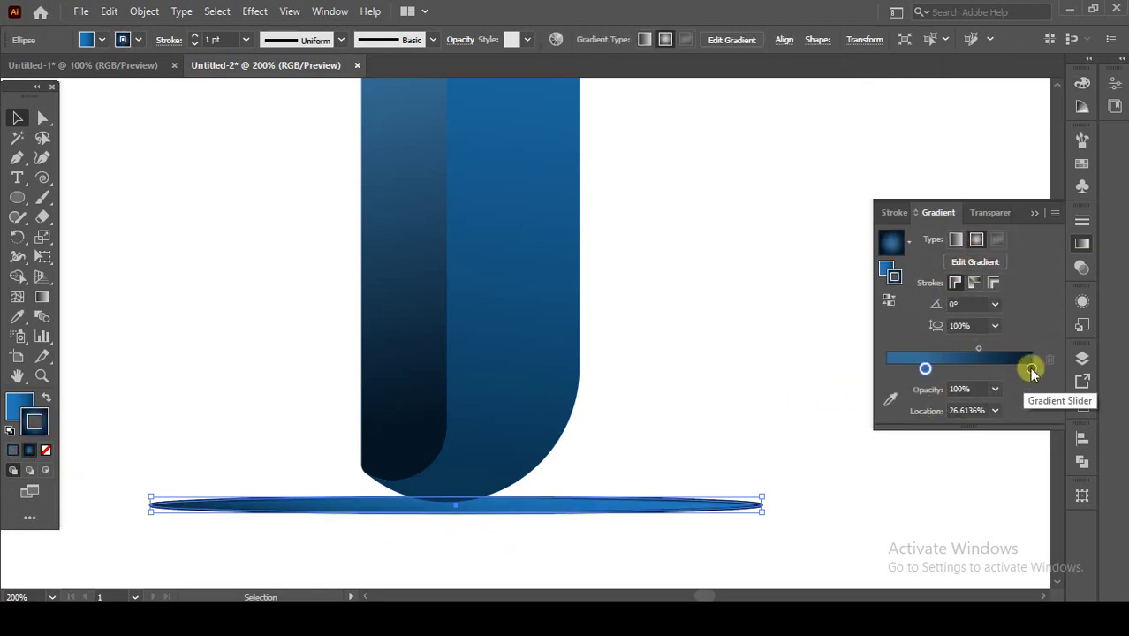
{"action": "mouse_move", "coordinate": [1032, 369]}
{"action": "left_mouse_down"}
{"action": "mouse_move", "coordinate": [912, 368]}
{"action": "mouse_move", "coordinate": [1022, 368]}
{"action": "left_mouse_up"}
{"action": "mouse_move", "coordinate": [912, 368]}
{"action": "left_mouse_down"}
{"action": "mouse_move", "coordinate": [964, 369]}
{"action": "mouse_move", "coordinate": [894, 368]}
{"action": "left_mouse_up"}
{"action": "left_click_drag", "start_coordinate": [1021, 369], "coordinate": [1031, 368]}
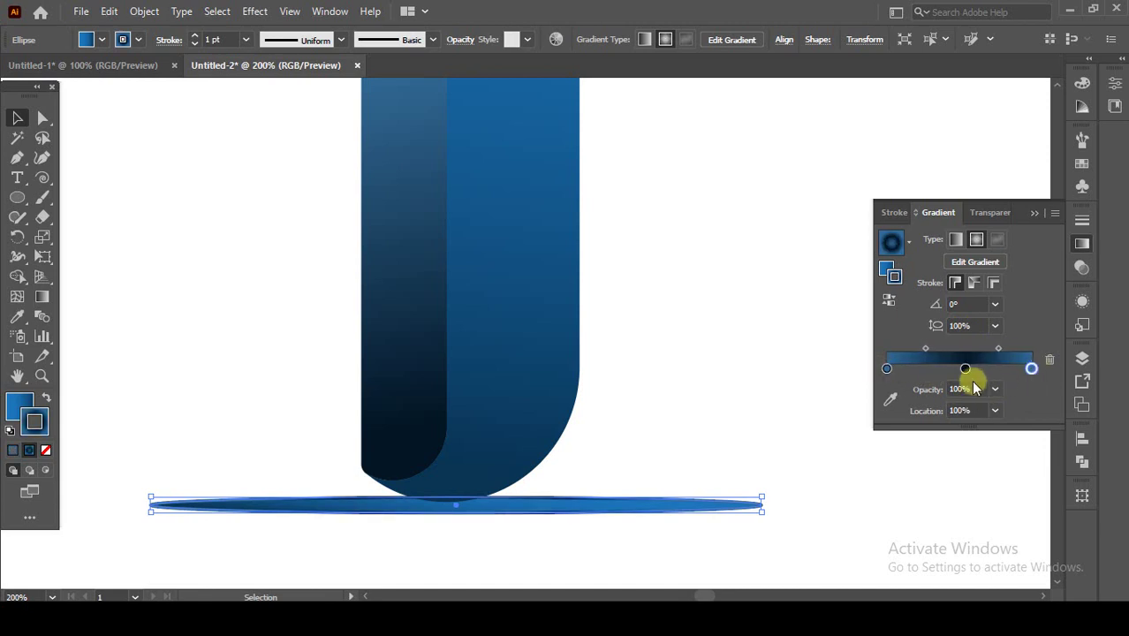
Set the middle gradient stop to black and both end stops to 0% opacity.
{"action": "double_click", "coordinate": [965, 368]}
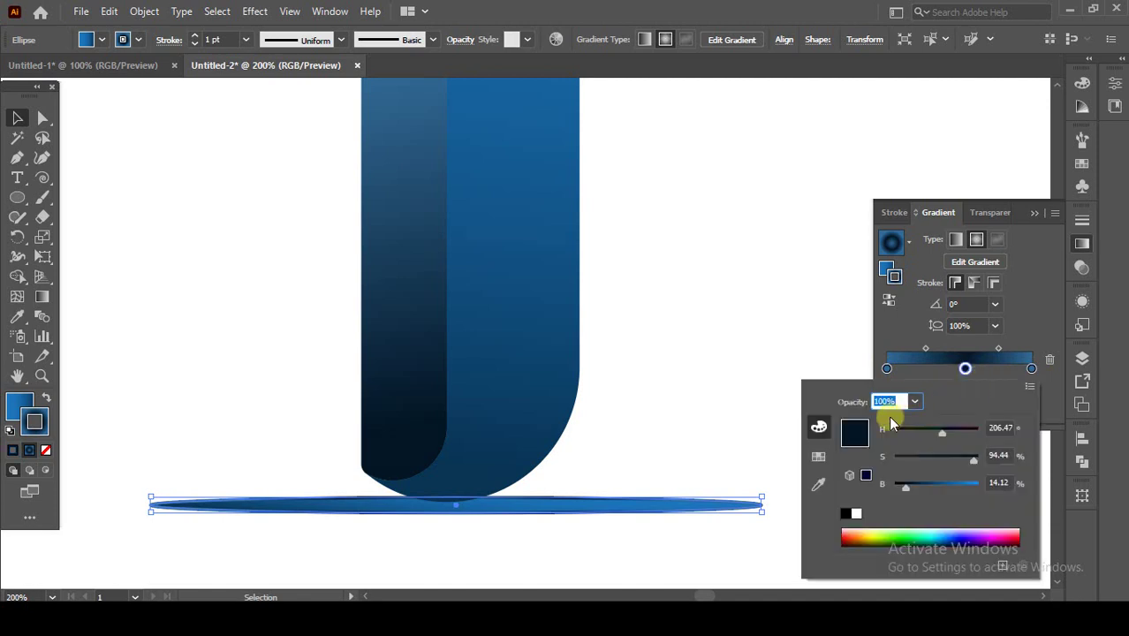
{"action": "left_click", "coordinate": [846, 523]}
{"action": "left_click", "coordinate": [1022, 307]}
{"action": "left_click", "coordinate": [1032, 368]}
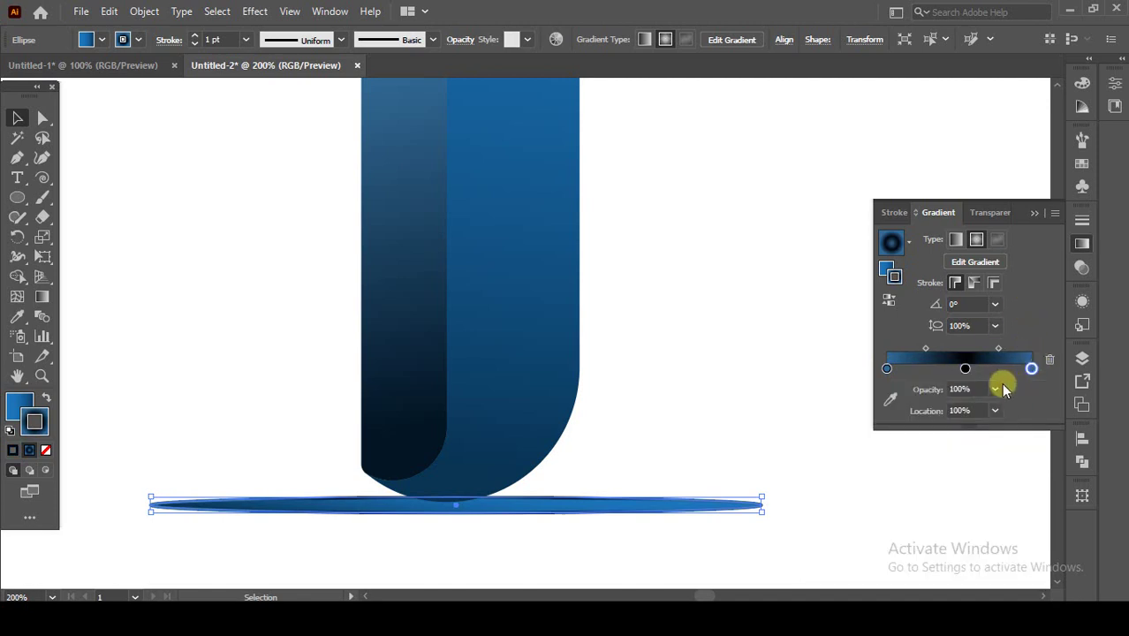
{"action": "left_click", "coordinate": [999, 390]}
{"action": "left_click", "coordinate": [1005, 406]}
{"action": "left_click", "coordinate": [887, 368]}
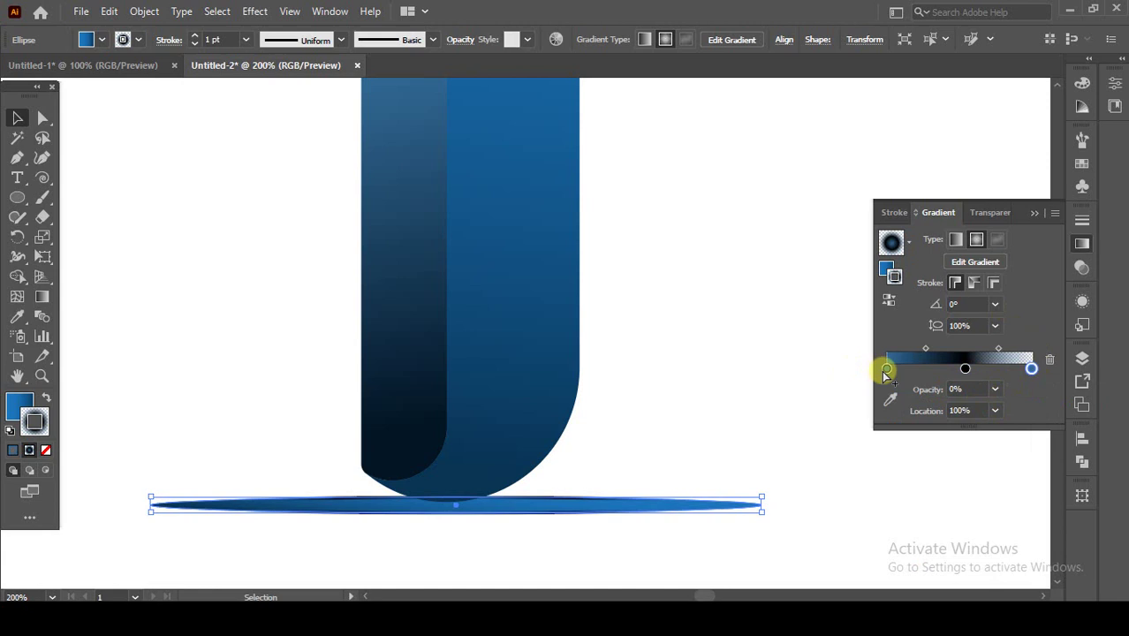
{"action": "left_click", "coordinate": [994, 389]}
{"action": "left_click", "coordinate": [1005, 407]}
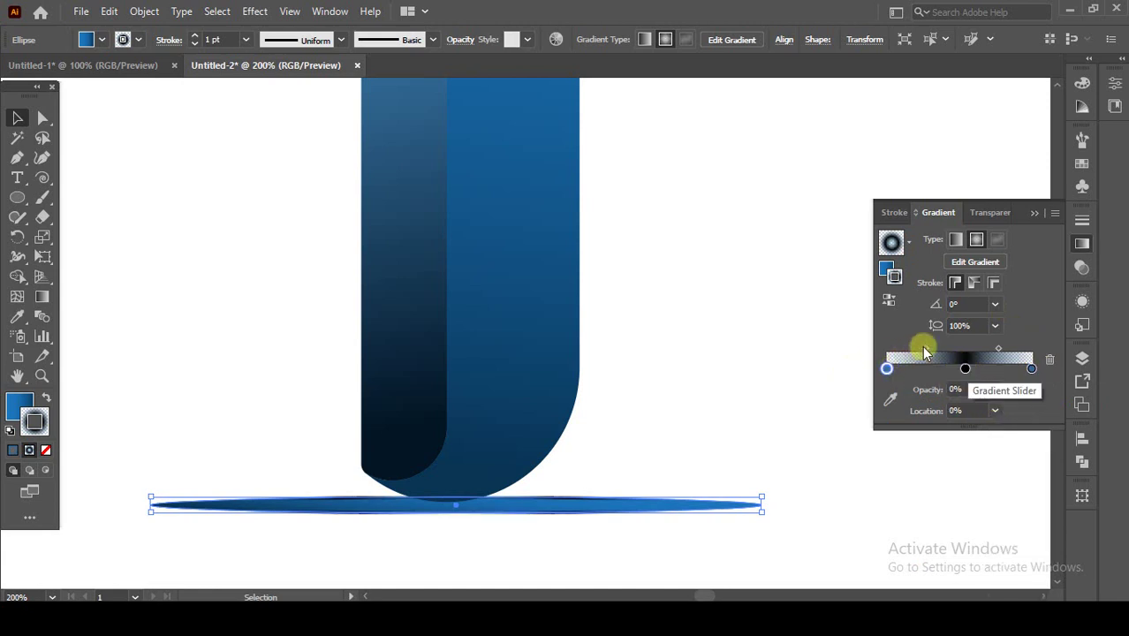
Widen the dark centre, switch the gradient to linear, and remove the ellipse's outline.
{"action": "left_click_drag", "start_coordinate": [925, 353], "coordinate": [906, 353]}
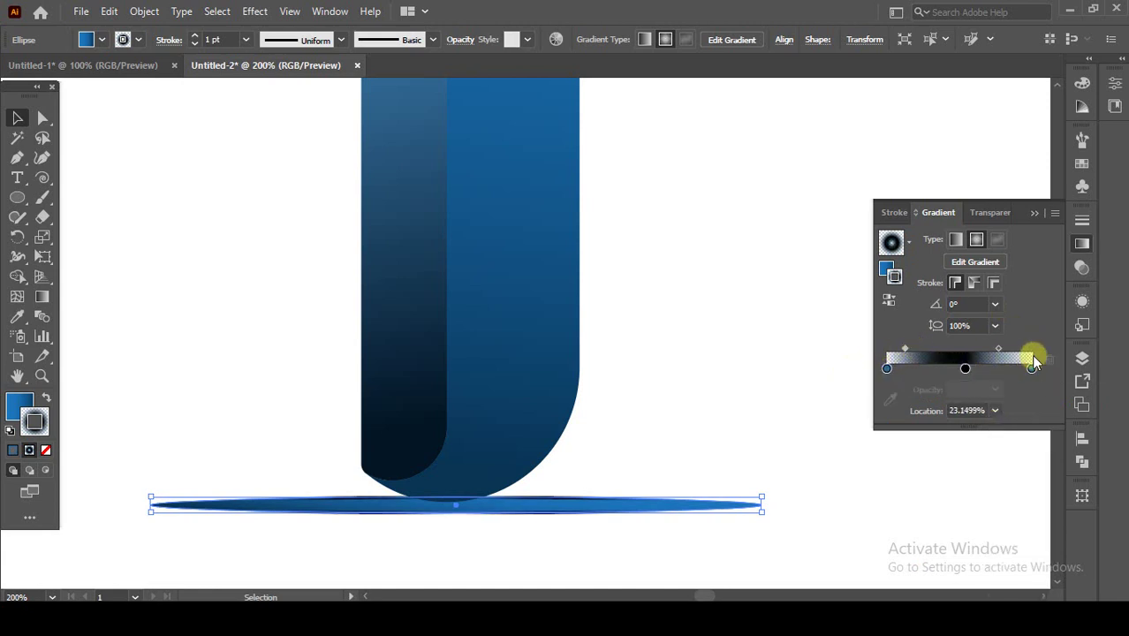
{"action": "left_click_drag", "start_coordinate": [1000, 350], "coordinate": [1025, 349]}
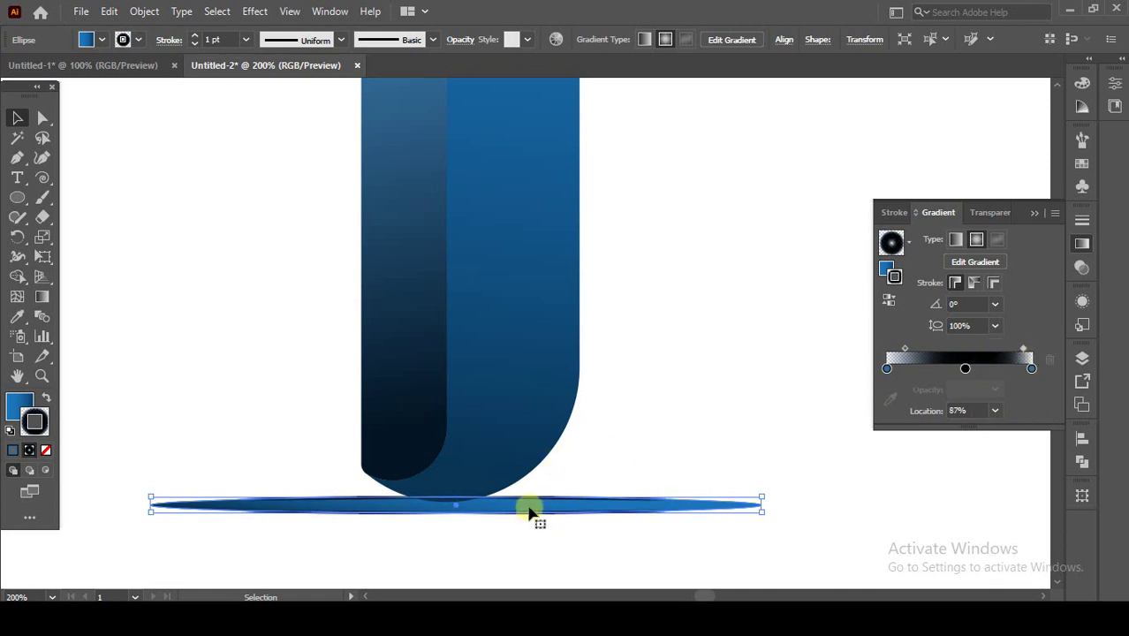
{"action": "left_click", "coordinate": [957, 239]}
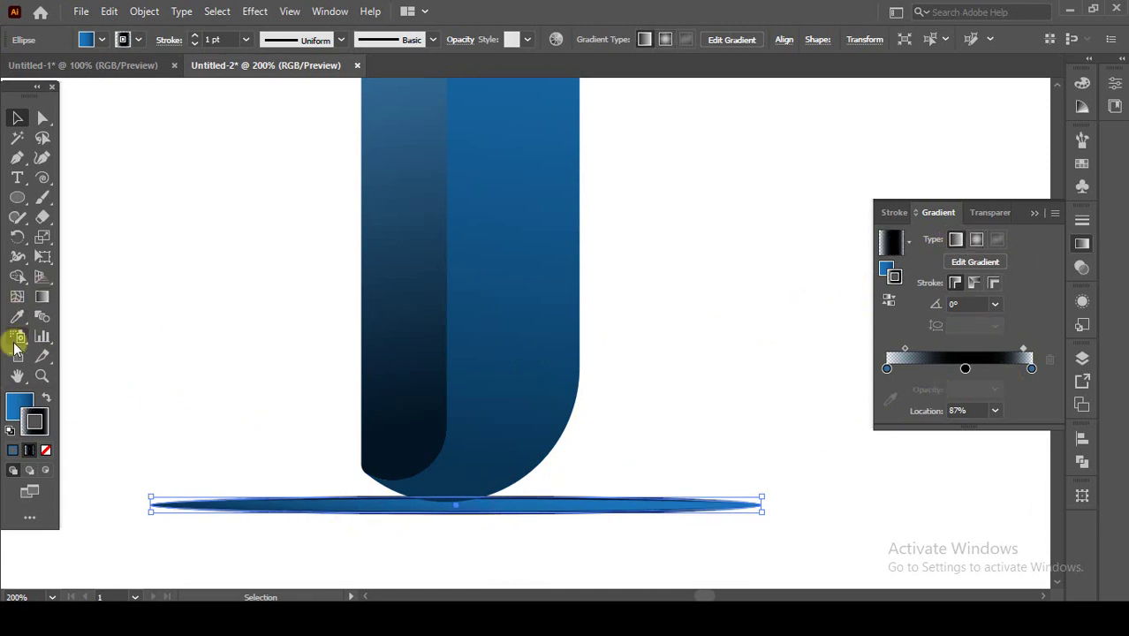
{"action": "left_click", "coordinate": [46, 398]}
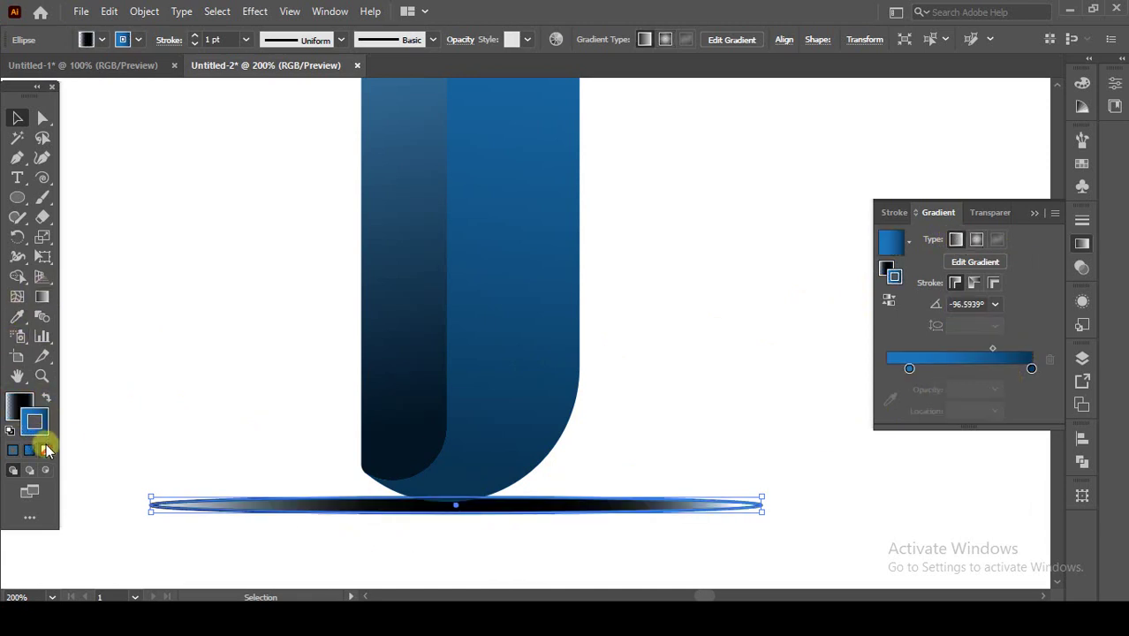
{"action": "left_click", "coordinate": [46, 450]}
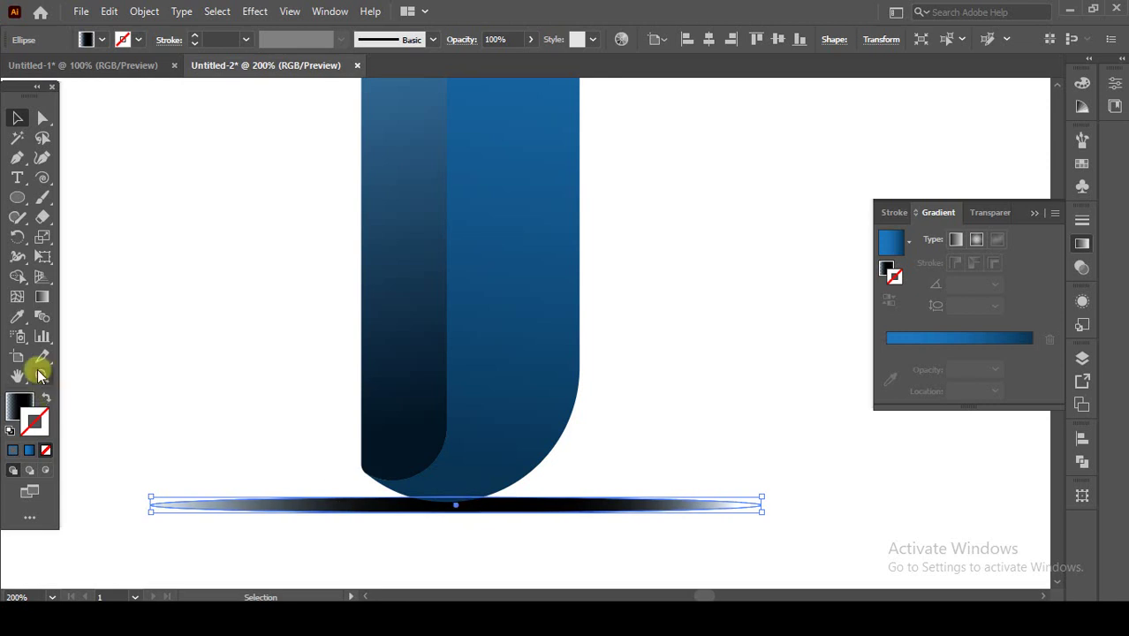
Check the gradient's middle stop on the canvas, then reselect the shadow ellipse.
{"action": "left_click", "coordinate": [41, 296]}
{"action": "left_click", "coordinate": [22, 405]}
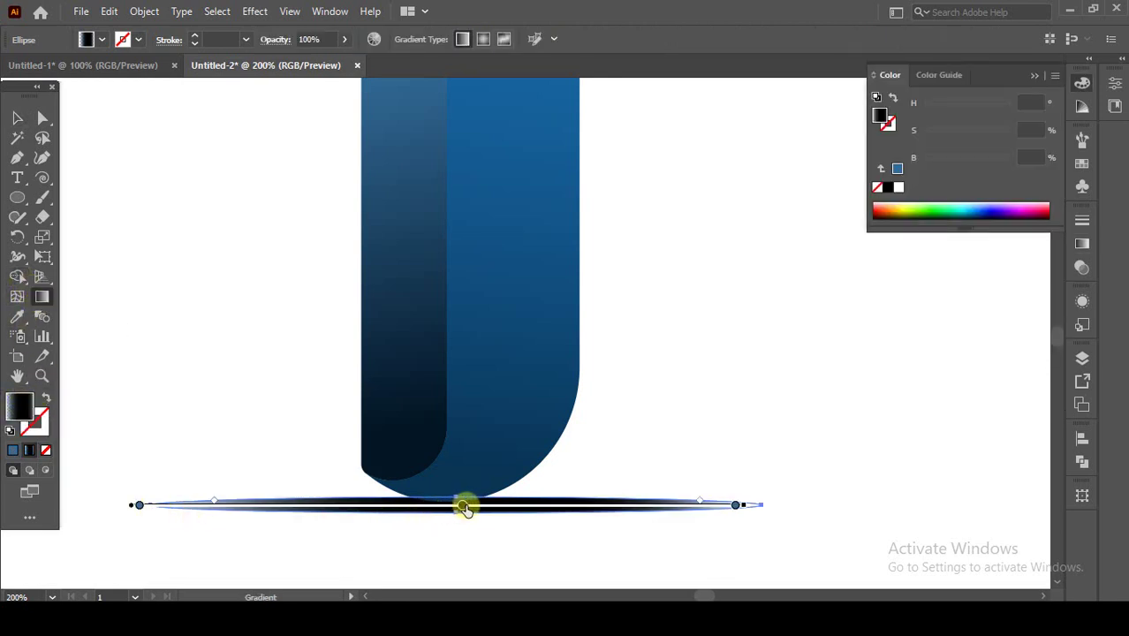
{"action": "left_click", "coordinate": [455, 506]}
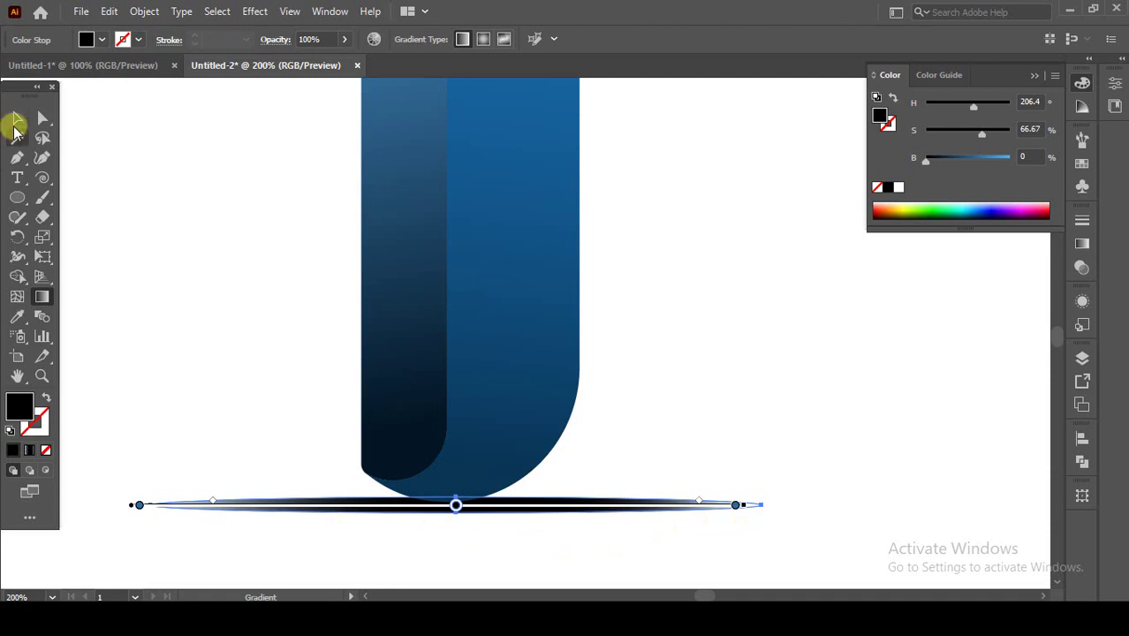
{"action": "left_click", "coordinate": [16, 123]}
{"action": "left_click", "coordinate": [291, 406]}
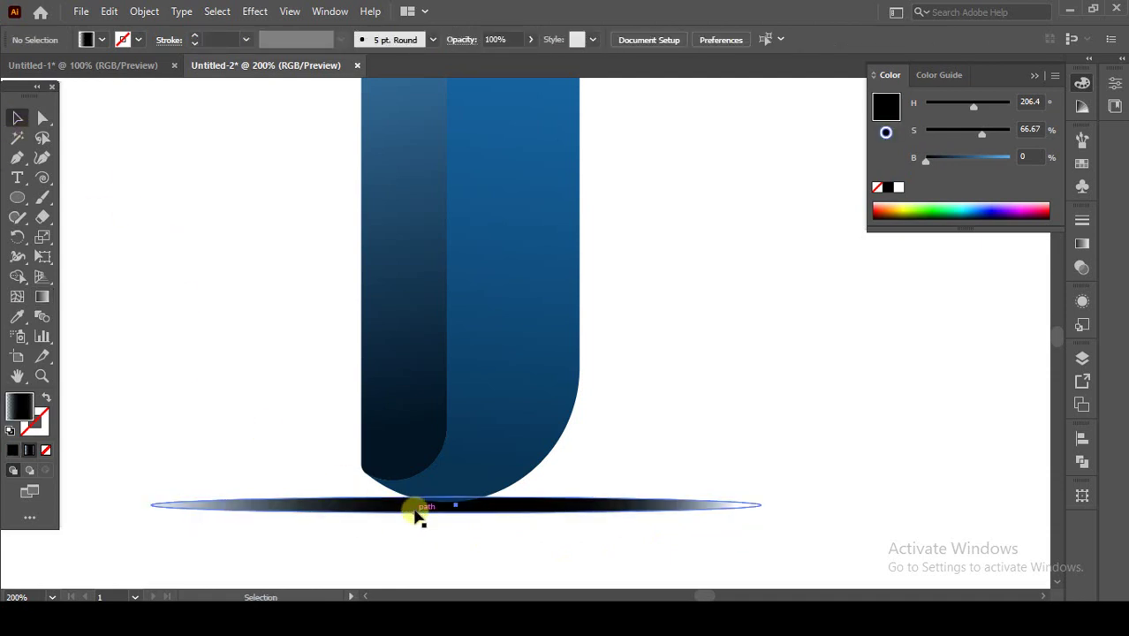
{"action": "left_click", "coordinate": [416, 511]}
{"action": "left_click", "coordinate": [254, 12]}
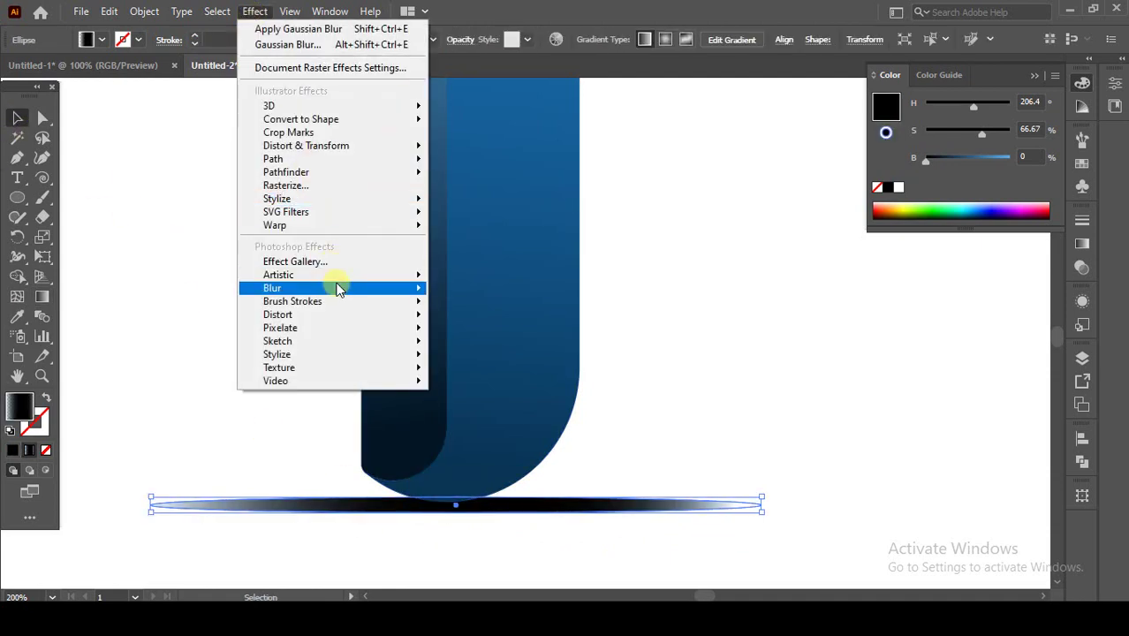
Apply a Gaussian Blur of about 17 px radius to the shadow ellipse.
{"action": "mouse_move", "coordinate": [272, 288]}
{"action": "left_click", "coordinate": [495, 292]}
{"action": "double_click", "coordinate": [922, 148]}
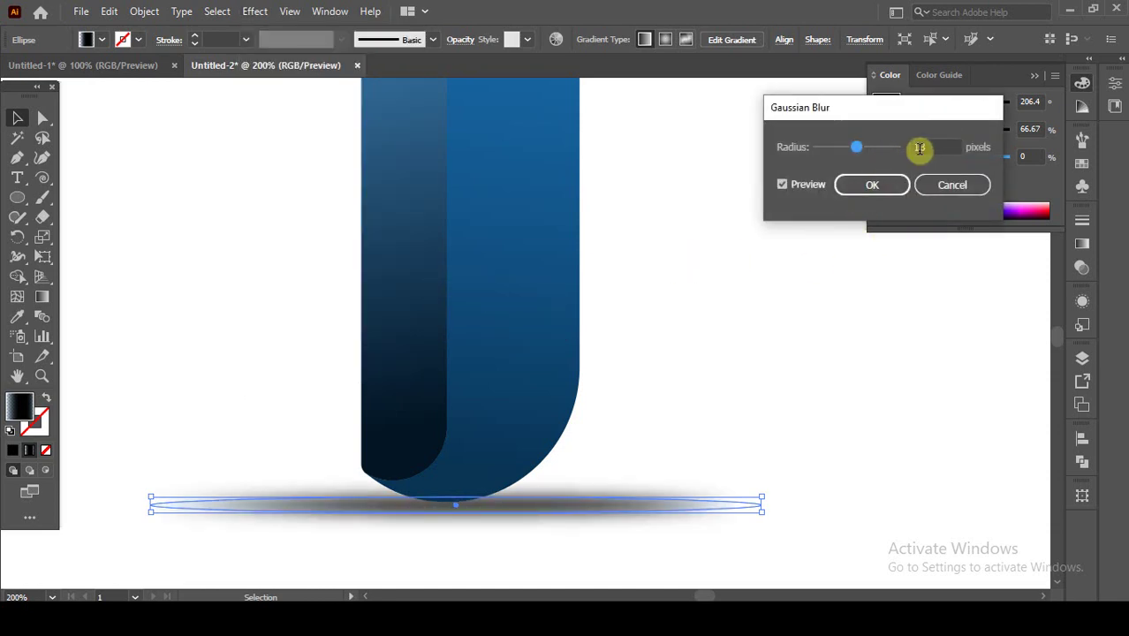
{"action": "key", "text": "Up"}
{"action": "key", "text": "Up"}
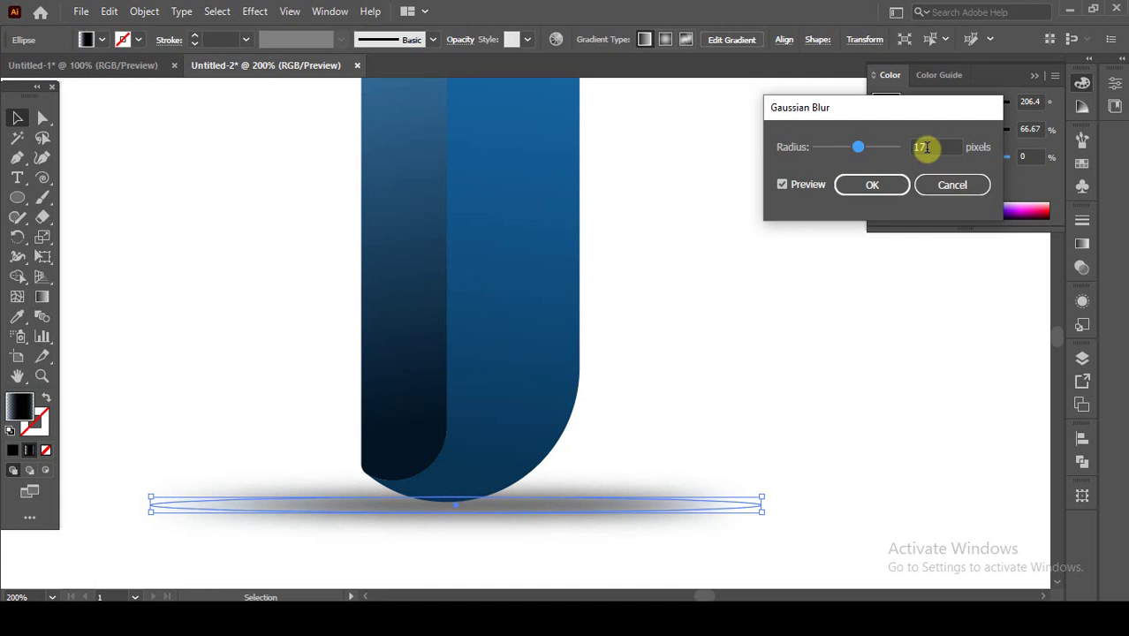
{"action": "left_click", "coordinate": [843, 185]}
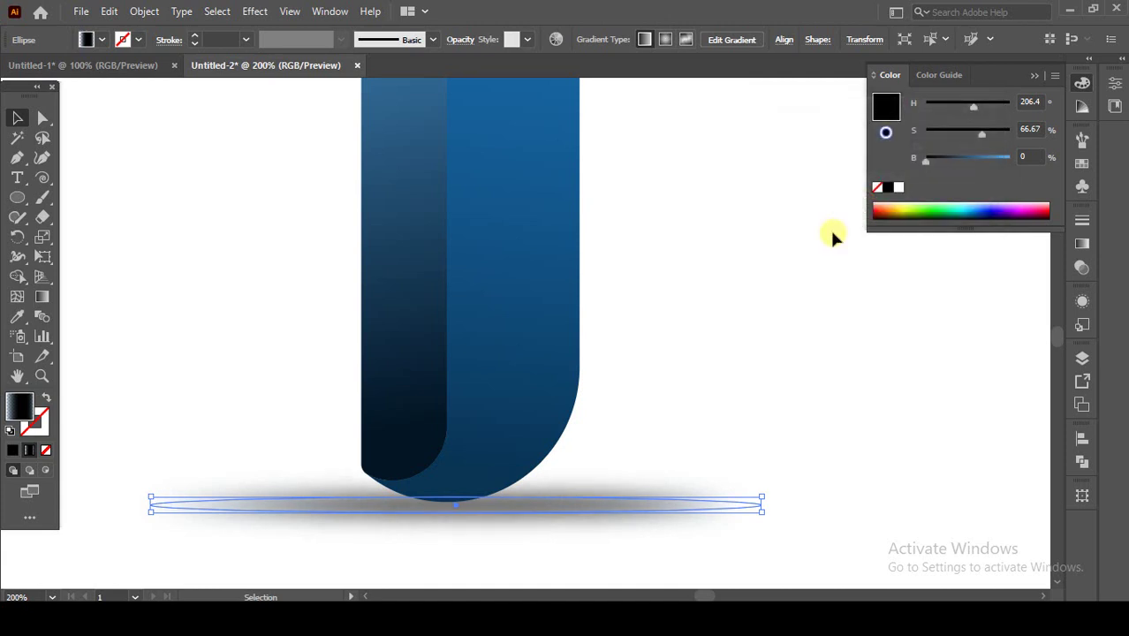
{"action": "left_click", "coordinate": [1035, 75]}
Shorten and thin the shadow ellipse to about 66.78 mm by 2.15 mm.
{"action": "left_click", "coordinate": [826, 218]}
{"action": "key", "text": "ctrl+minus"}
{"action": "key", "text": "ctrl+minus"}
{"action": "key", "text": "ctrl+minus"}
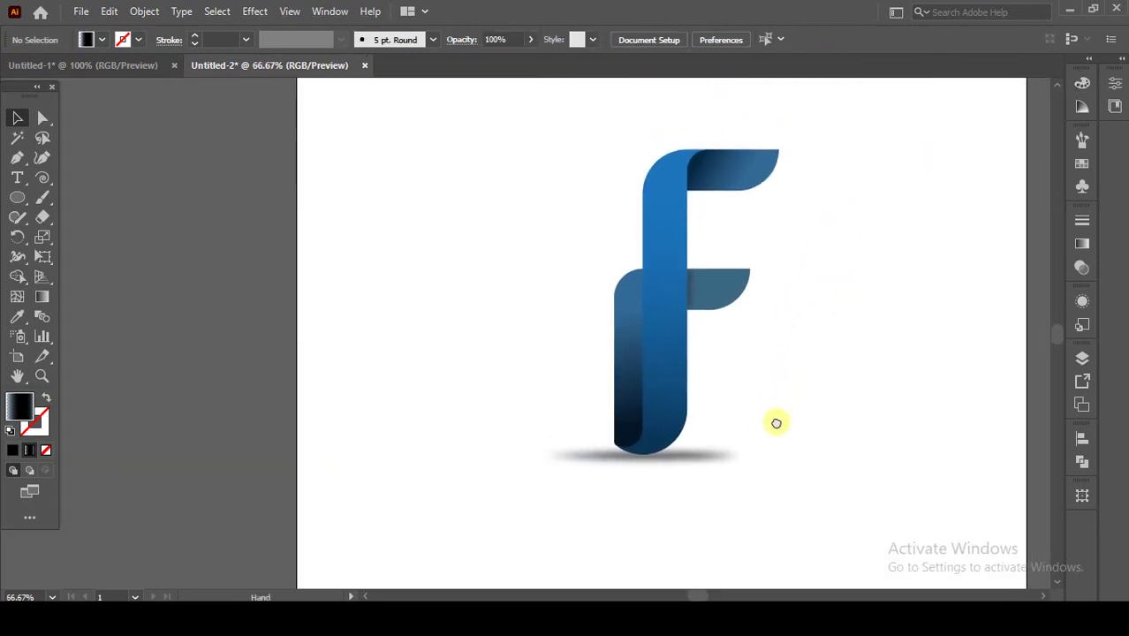
{"action": "left_click", "coordinate": [720, 458]}
{"action": "scroll", "coordinate": [720, 464], "scroll_direction": "up", "scroll_amount": 5}
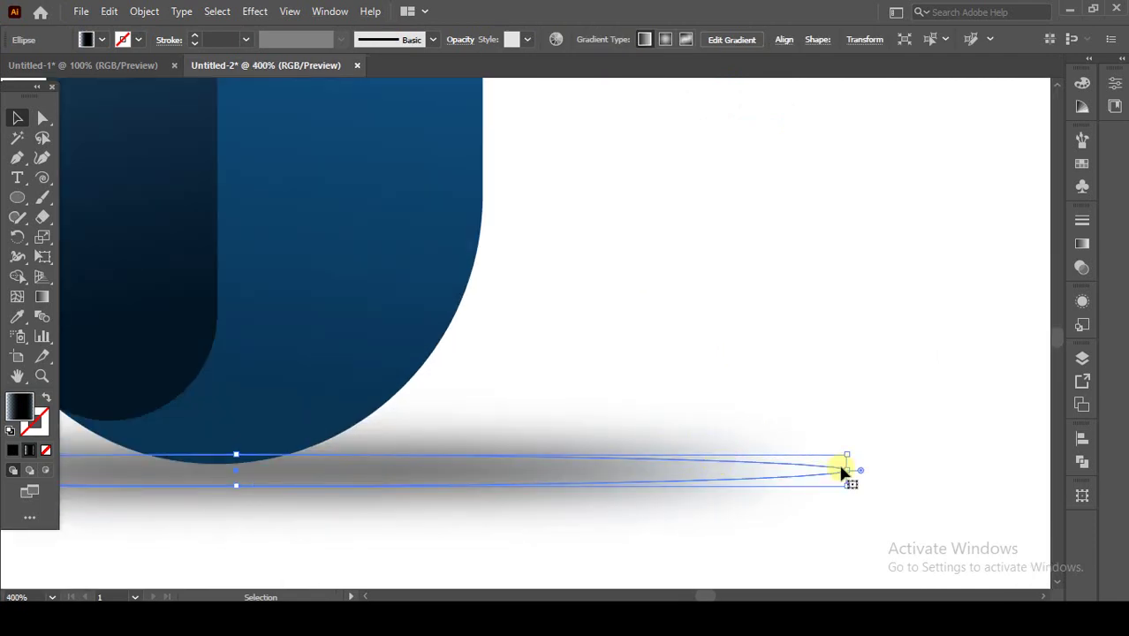
{"action": "left_click_drag", "start_coordinate": [846, 468], "coordinate": [725, 460]}
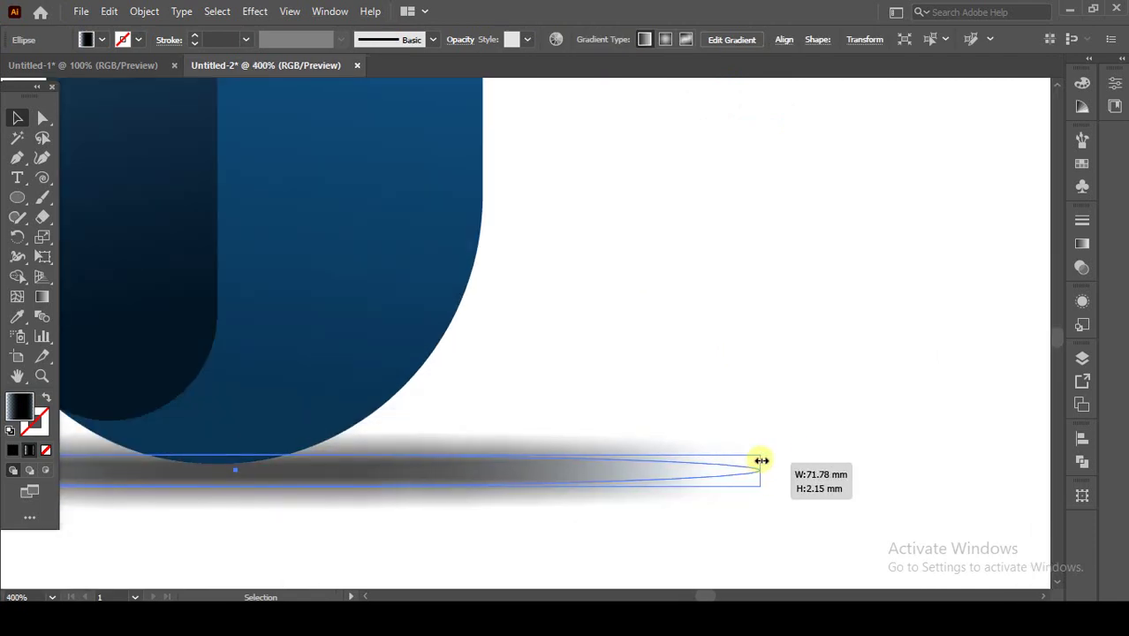
{"action": "scroll", "coordinate": [724, 460], "scroll_direction": "down", "scroll_amount": 2}
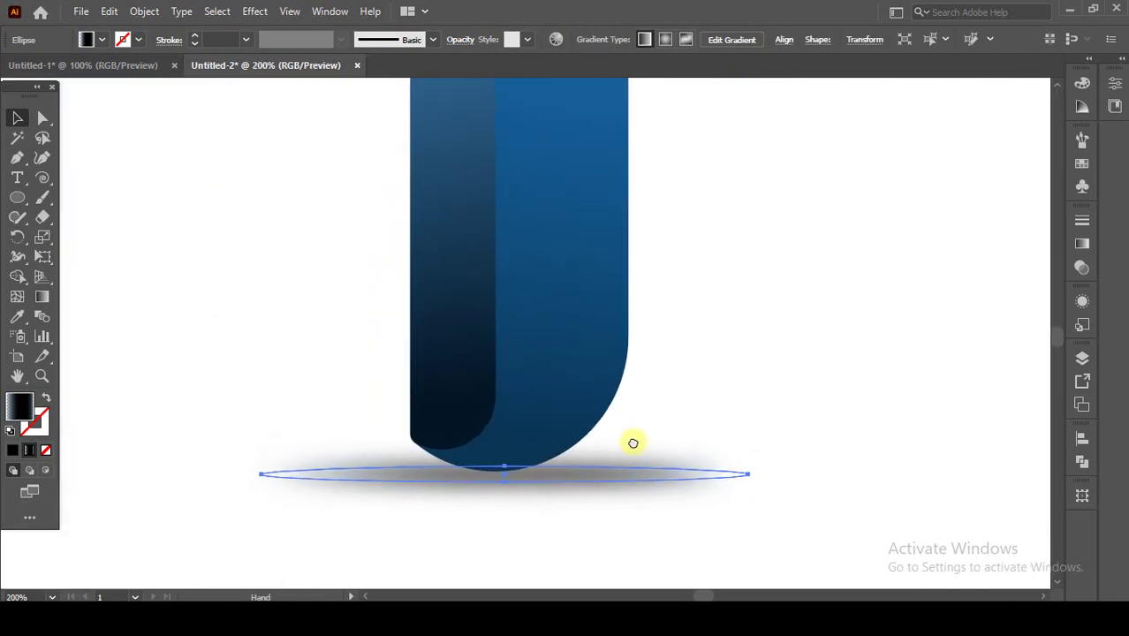
{"action": "scroll", "coordinate": [492, 503], "scroll_direction": "up", "scroll_amount": 4}
{"action": "left_click_drag", "start_coordinate": [549, 443], "coordinate": [549, 433]}
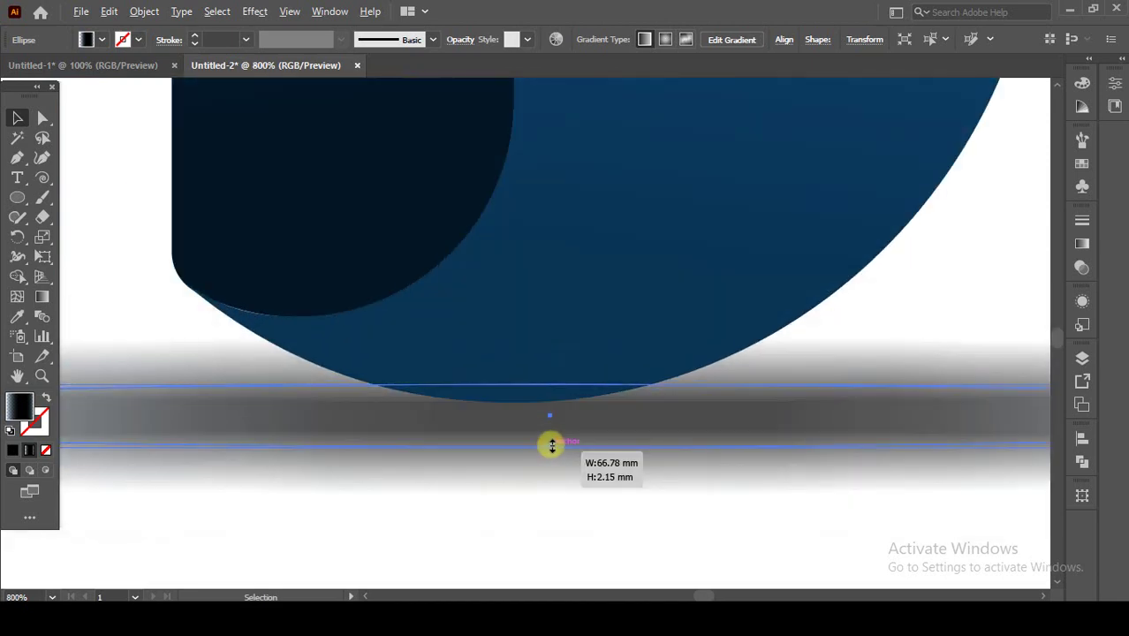
{"action": "scroll", "coordinate": [313, 282], "scroll_direction": "down", "scroll_amount": 3}
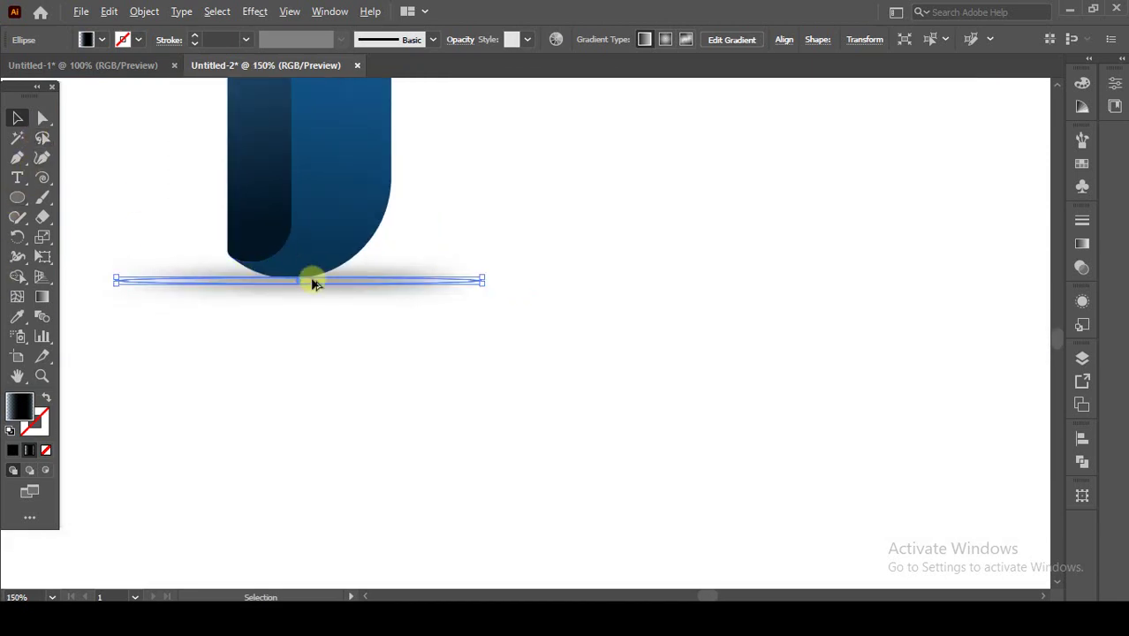
{"action": "scroll", "coordinate": [449, 335], "scroll_direction": "down", "scroll_amount": 1}
{"action": "scroll", "coordinate": [504, 394], "scroll_direction": "down", "scroll_amount": 3}
{"action": "left_click", "coordinate": [558, 408]}
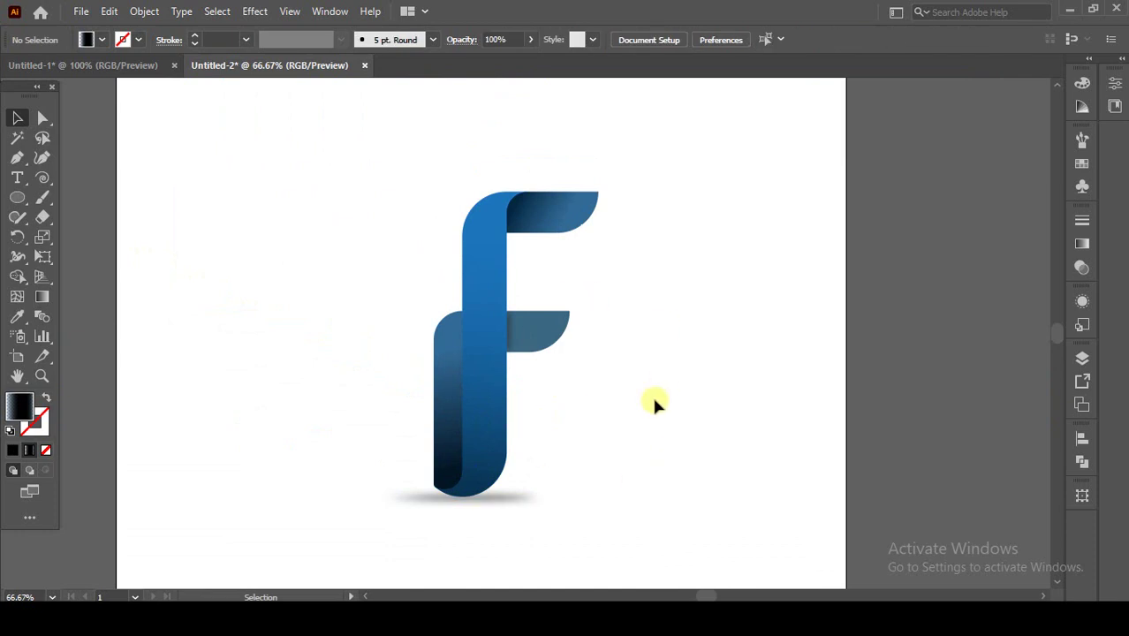
Select all the letter F artwork and group it into one object.
{"action": "left_click", "coordinate": [17, 117]}
{"action": "left_click_drag", "start_coordinate": [494, 446], "coordinate": [508, 459]}
{"action": "right_click", "coordinate": [557, 371]}
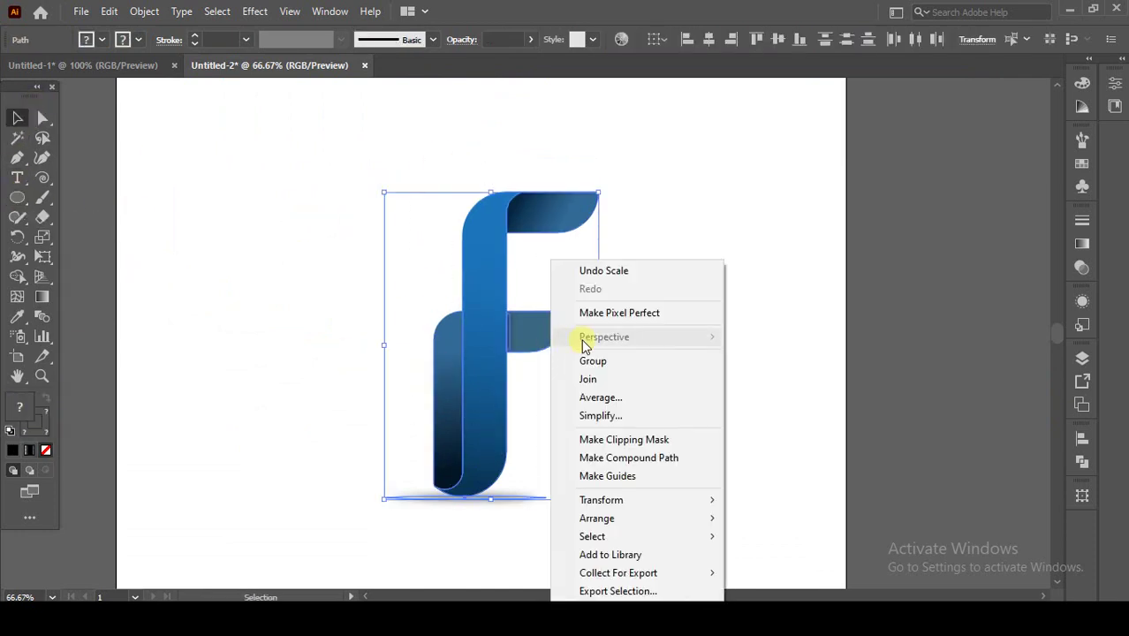
{"action": "left_click", "coordinate": [608, 361]}
{"action": "left_click", "coordinate": [698, 402]}
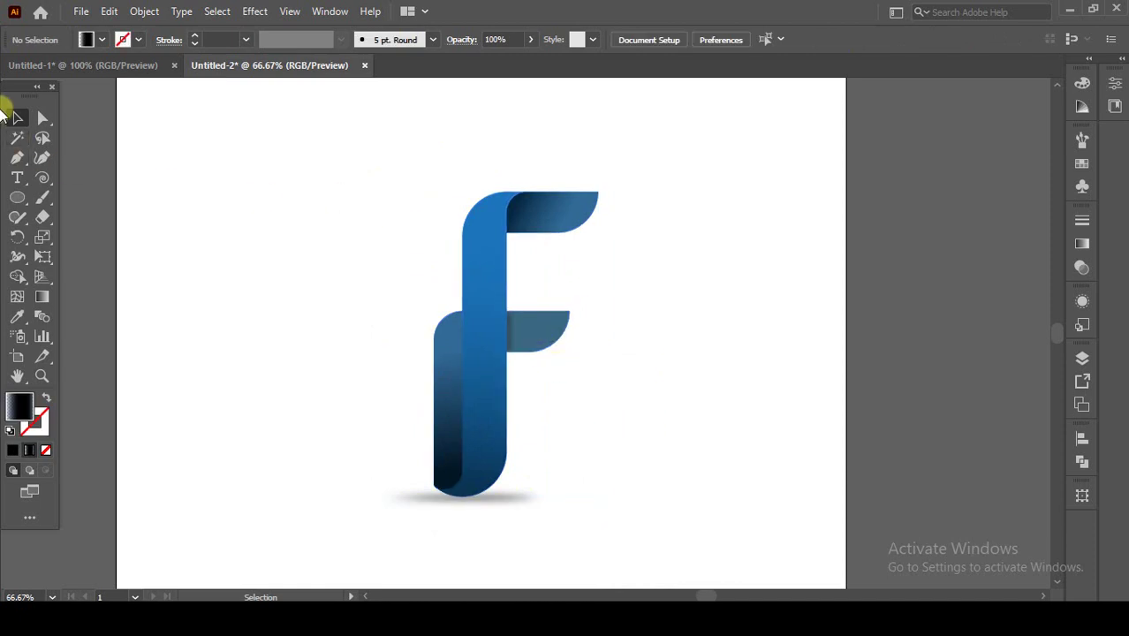
Switch to the Rectangle Tool and zoom out to show the whole artboard.
{"action": "left_click_drag", "start_coordinate": [17, 197], "coordinate": [76, 199]}
{"action": "left_click", "coordinate": [75, 200]}
{"action": "key", "text": "ctrl+minus"}
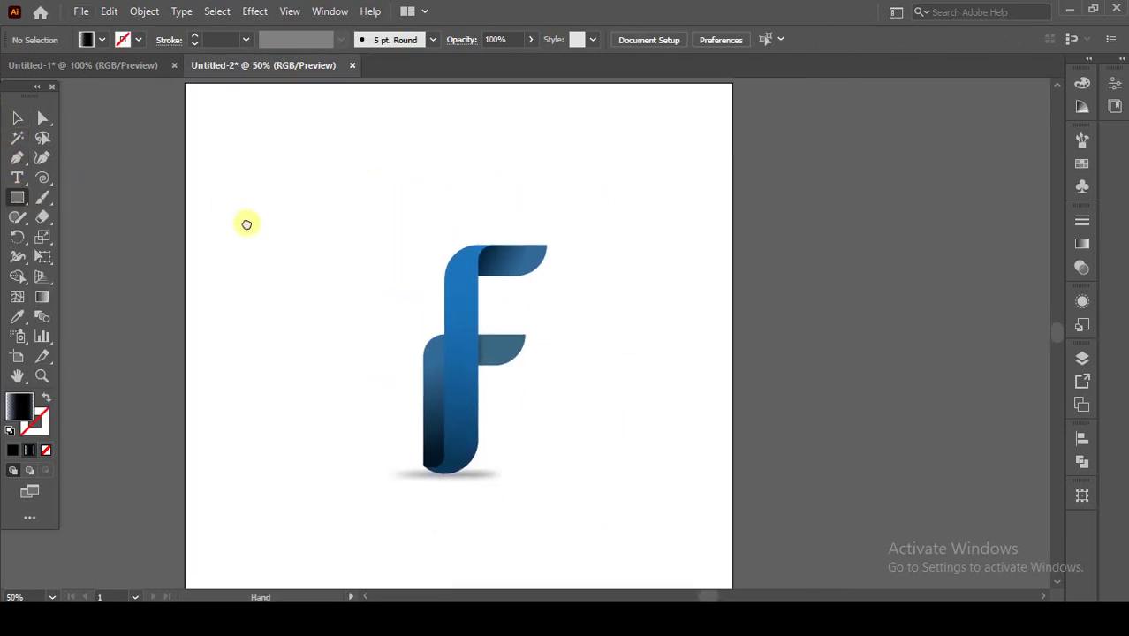
{"action": "key", "text": "ctrl+minus"}
Draw a square covering the whole artboard and give it a radial gradient.
{"action": "left_click_drag", "start_coordinate": [212, 138], "coordinate": [579, 504]}
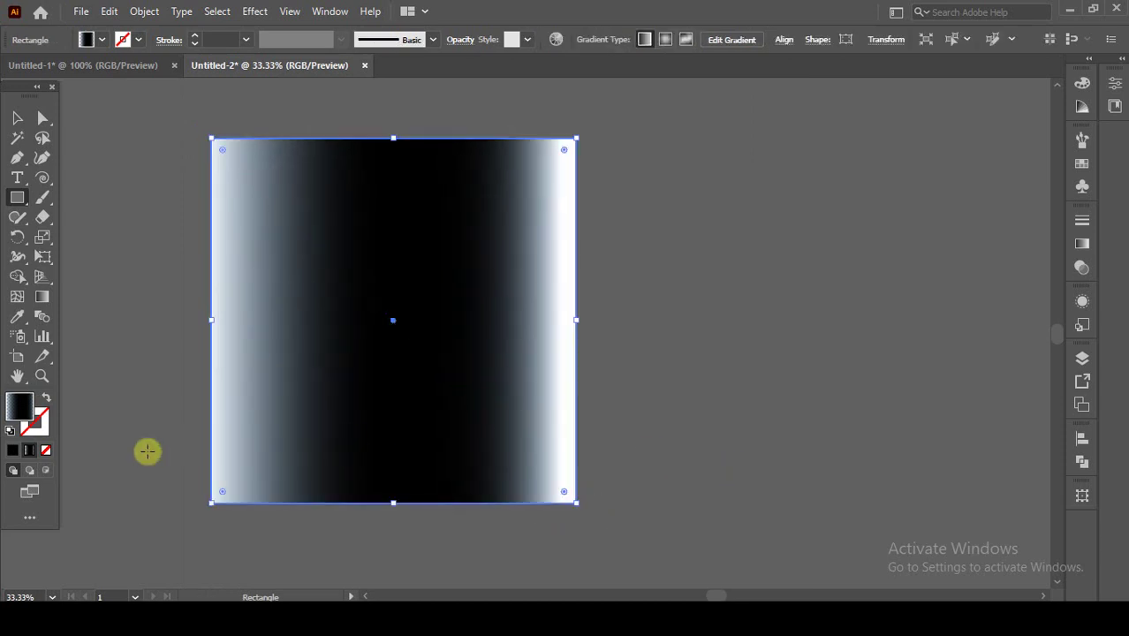
{"action": "left_click", "coordinate": [1083, 244]}
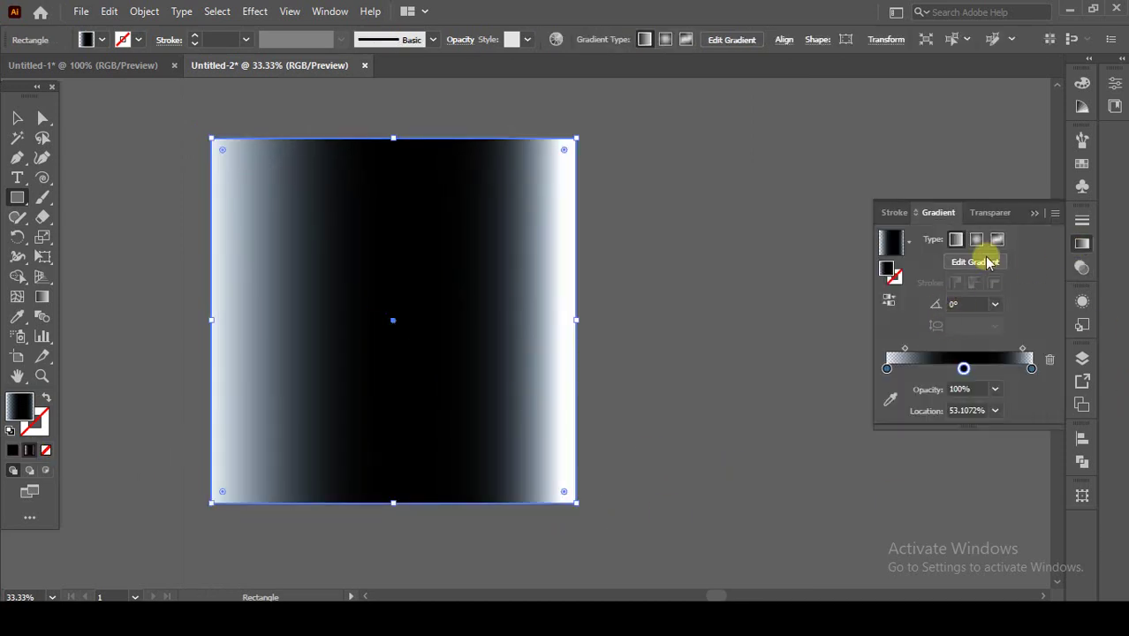
{"action": "left_click", "coordinate": [976, 240]}
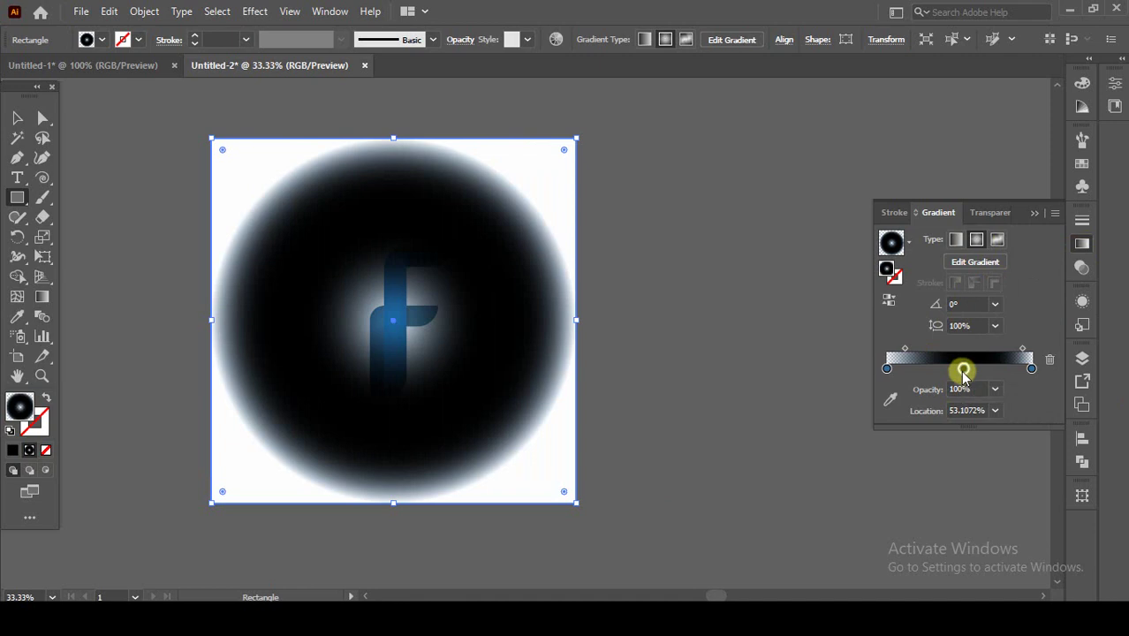
Colour the middle and right-hand gradient stops with grey swatches.
{"action": "left_click", "coordinate": [890, 399]}
{"action": "left_click", "coordinate": [1081, 163]}
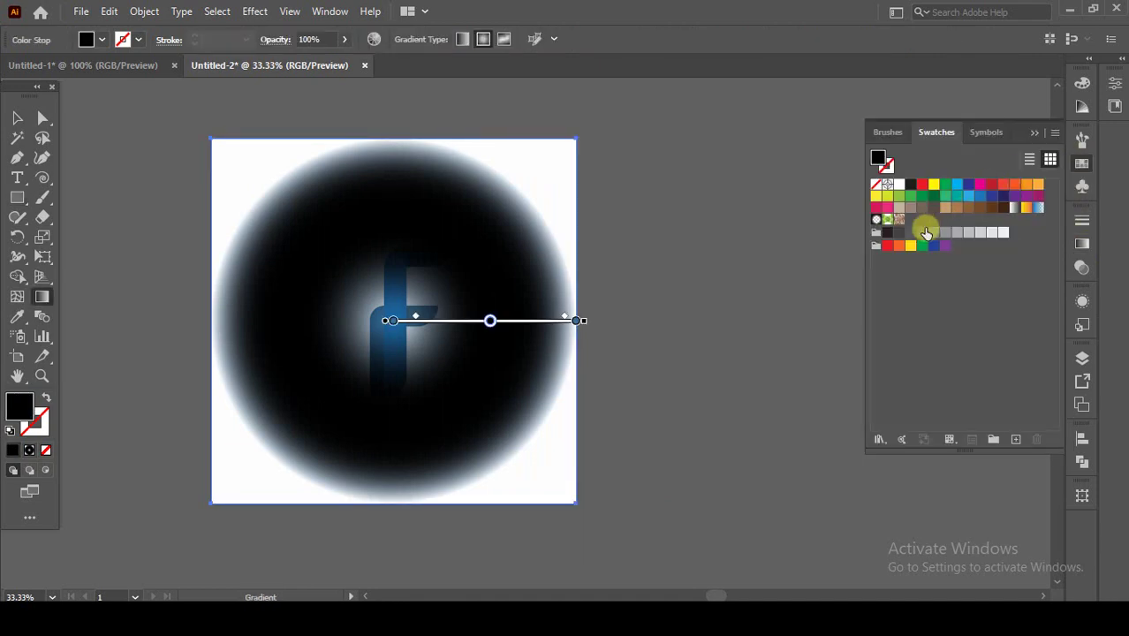
{"action": "left_click", "coordinate": [937, 237]}
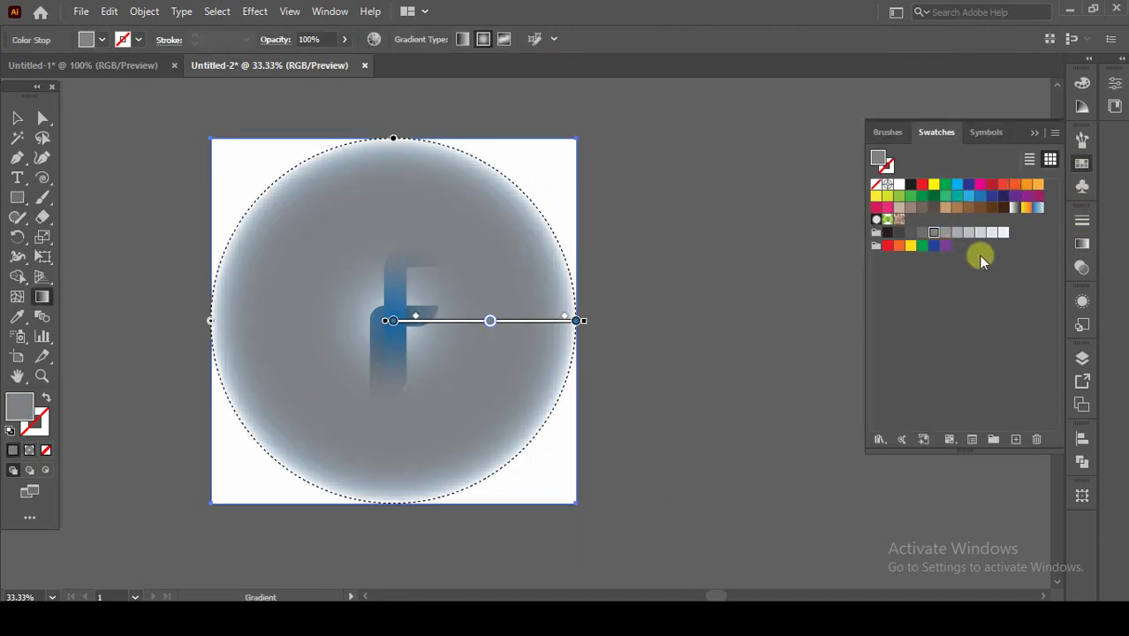
{"action": "left_click", "coordinate": [1082, 244]}
{"action": "left_click", "coordinate": [1031, 349]}
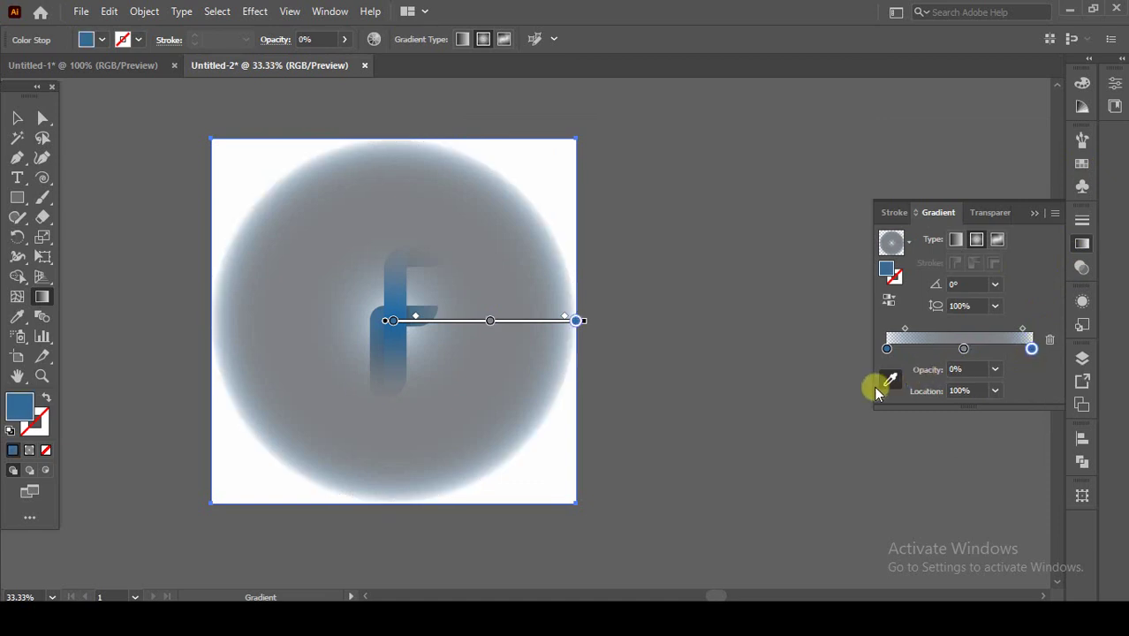
{"action": "left_click", "coordinate": [1083, 164]}
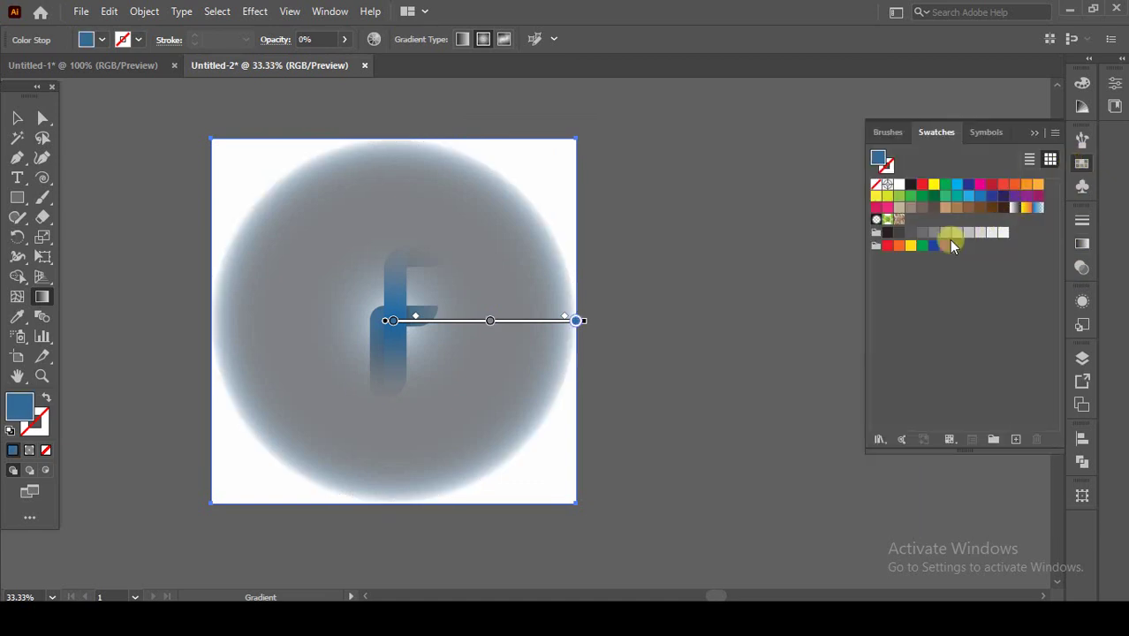
{"action": "left_click", "coordinate": [926, 237]}
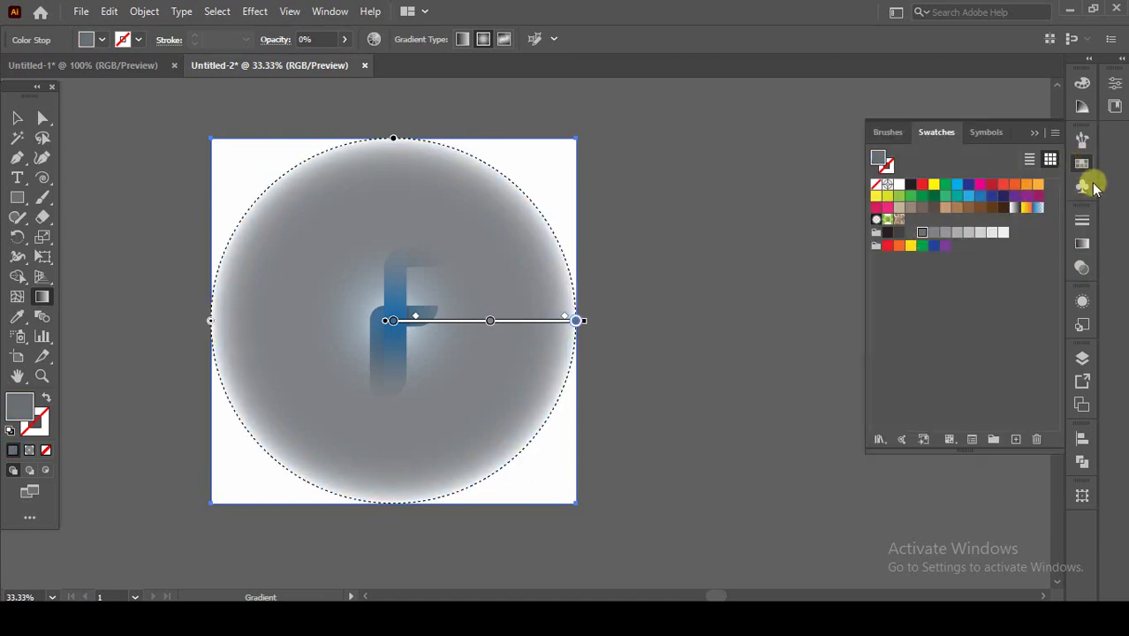
{"action": "left_click", "coordinate": [1082, 243]}
Delete the leftmost stop, add a fully opaque stop, and reposition stops and midpoint.
{"action": "left_click", "coordinate": [887, 349]}
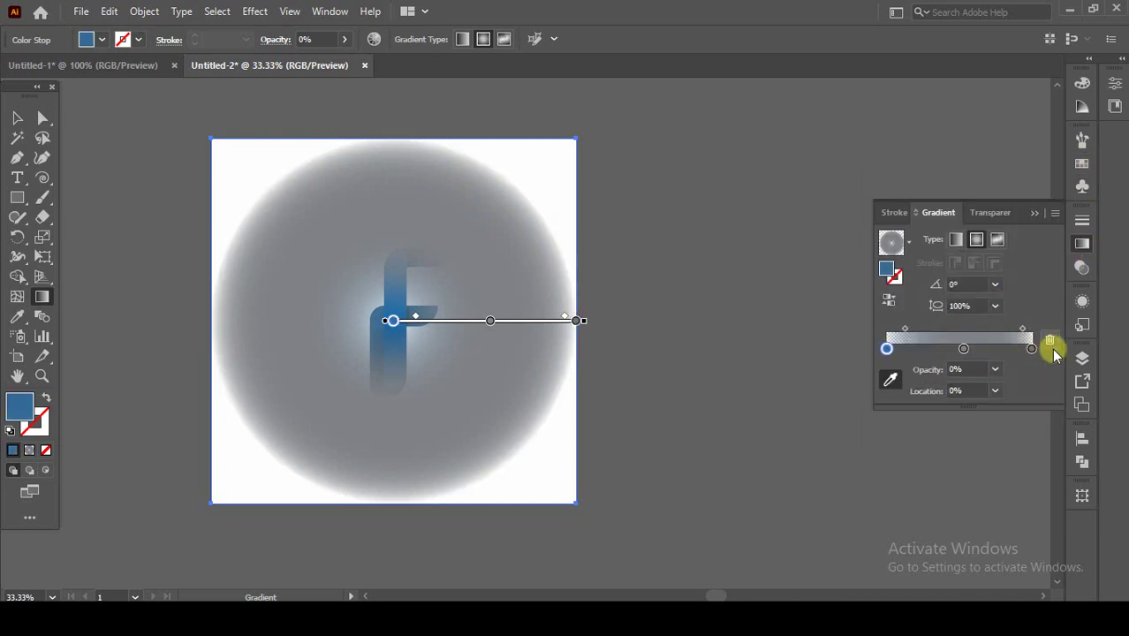
{"action": "left_click", "coordinate": [1049, 340]}
{"action": "mouse_move", "coordinate": [964, 349]}
{"action": "left_mouse_down"}
{"action": "mouse_move", "coordinate": [991, 349]}
{"action": "mouse_move", "coordinate": [930, 349]}
{"action": "left_mouse_up"}
{"action": "left_click", "coordinate": [997, 390]}
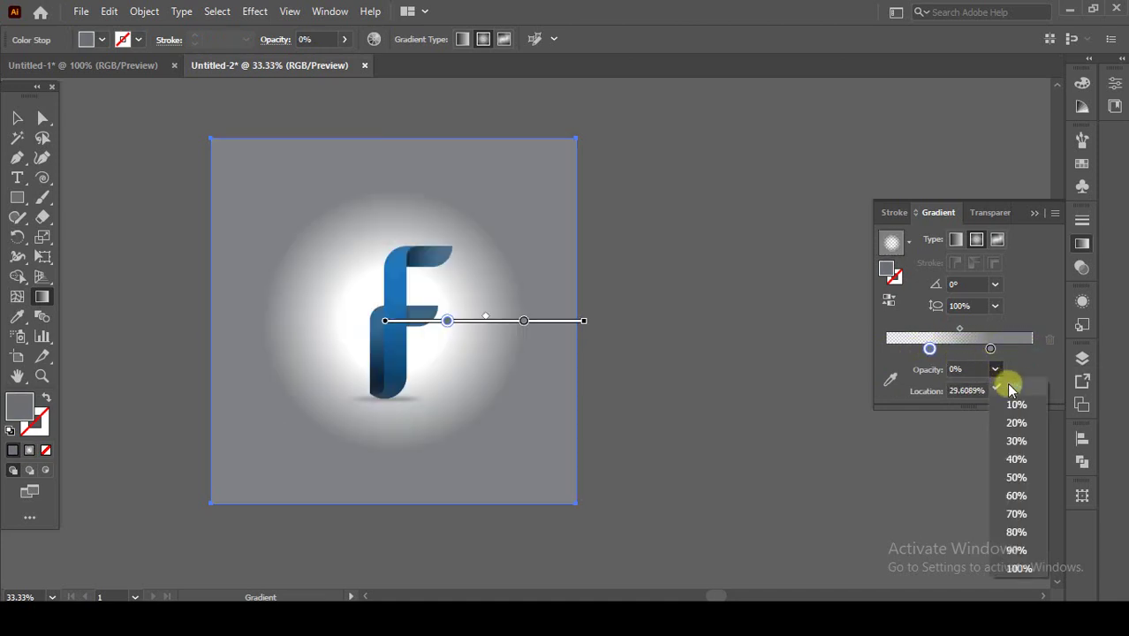
{"action": "left_click", "coordinate": [1011, 569]}
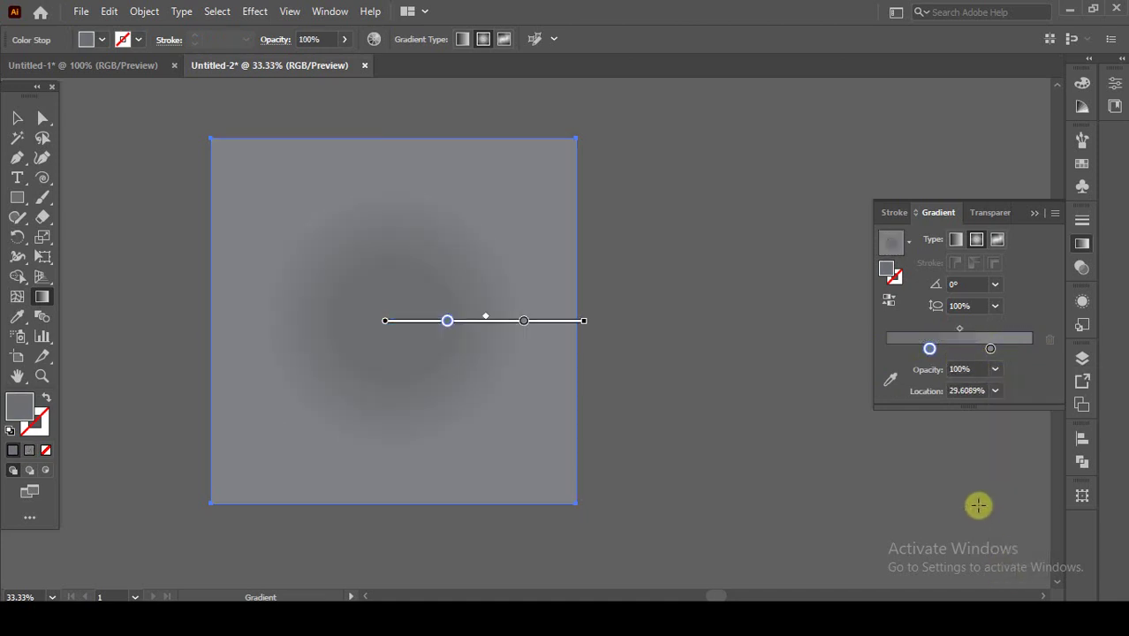
{"action": "left_click_drag", "start_coordinate": [990, 349], "coordinate": [1015, 349]}
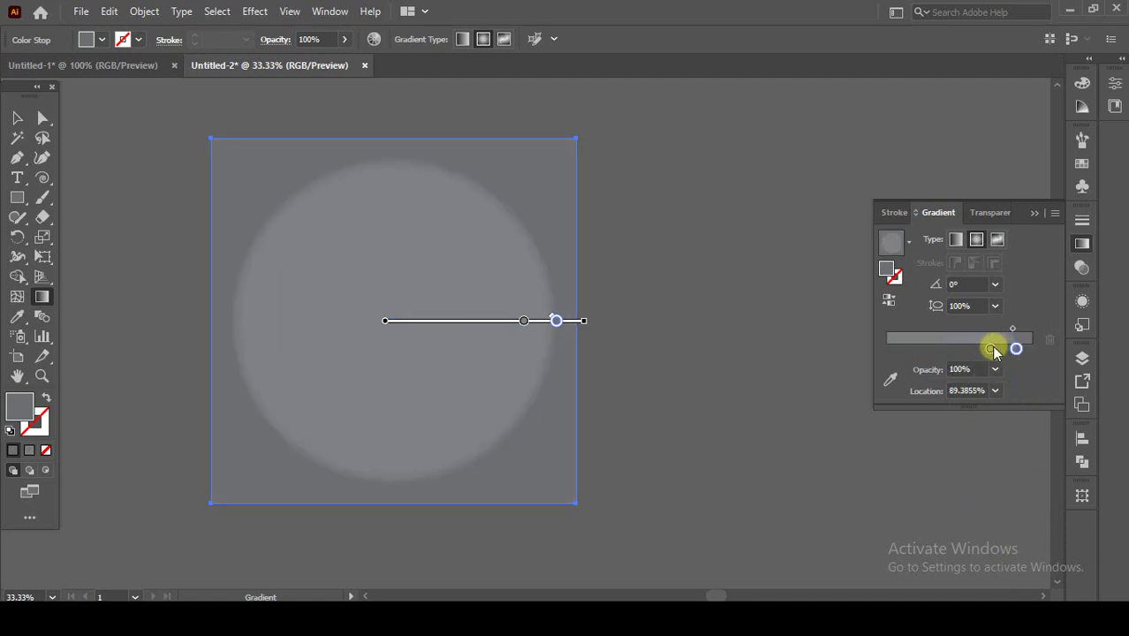
{"action": "left_click_drag", "start_coordinate": [938, 349], "coordinate": [887, 349]}
{"action": "left_click_drag", "start_coordinate": [1017, 350], "coordinate": [1030, 348]}
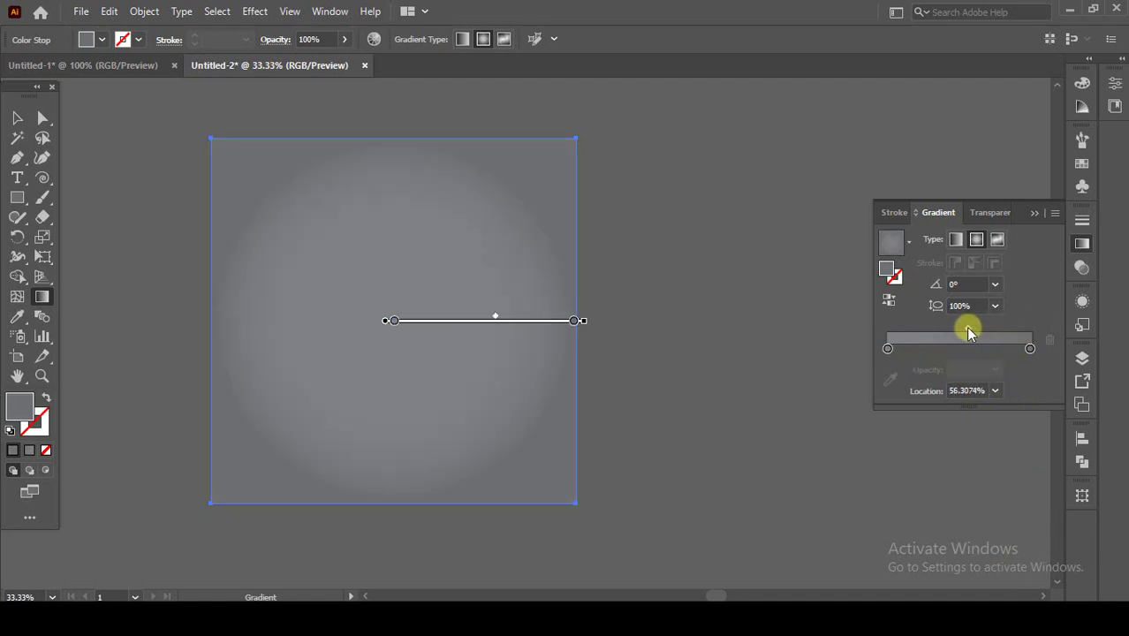
{"action": "left_click_drag", "start_coordinate": [968, 331], "coordinate": [967, 332]}
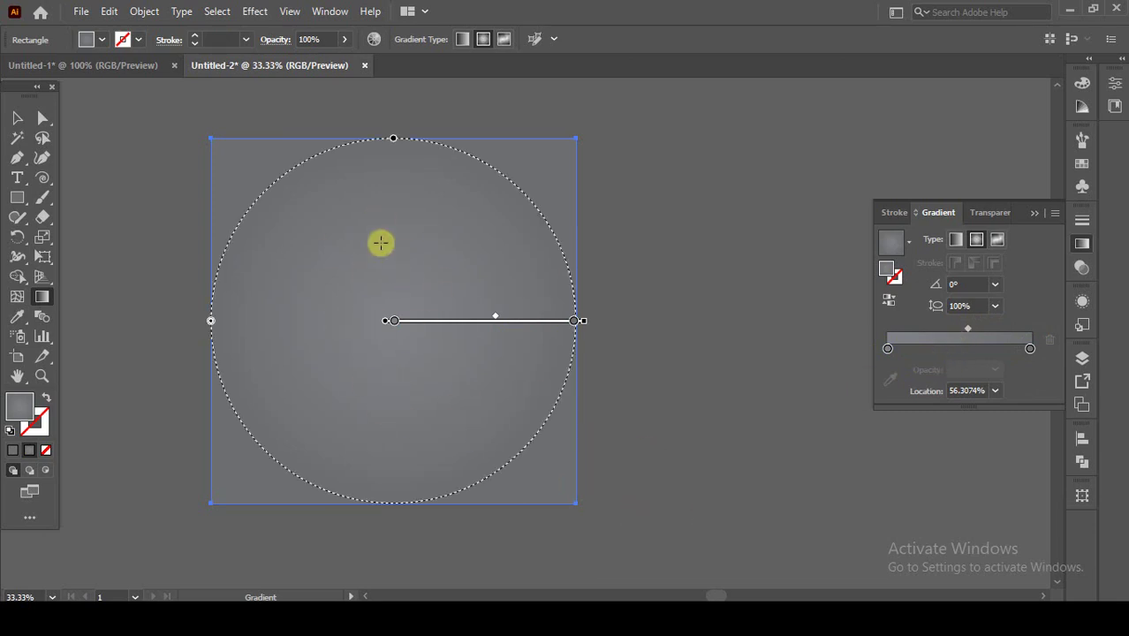
Send the grey gradient square to the back, behind the letter F.
{"action": "left_click", "coordinate": [15, 118]}
{"action": "left_click", "coordinate": [159, 230]}
{"action": "right_click", "coordinate": [247, 260]}
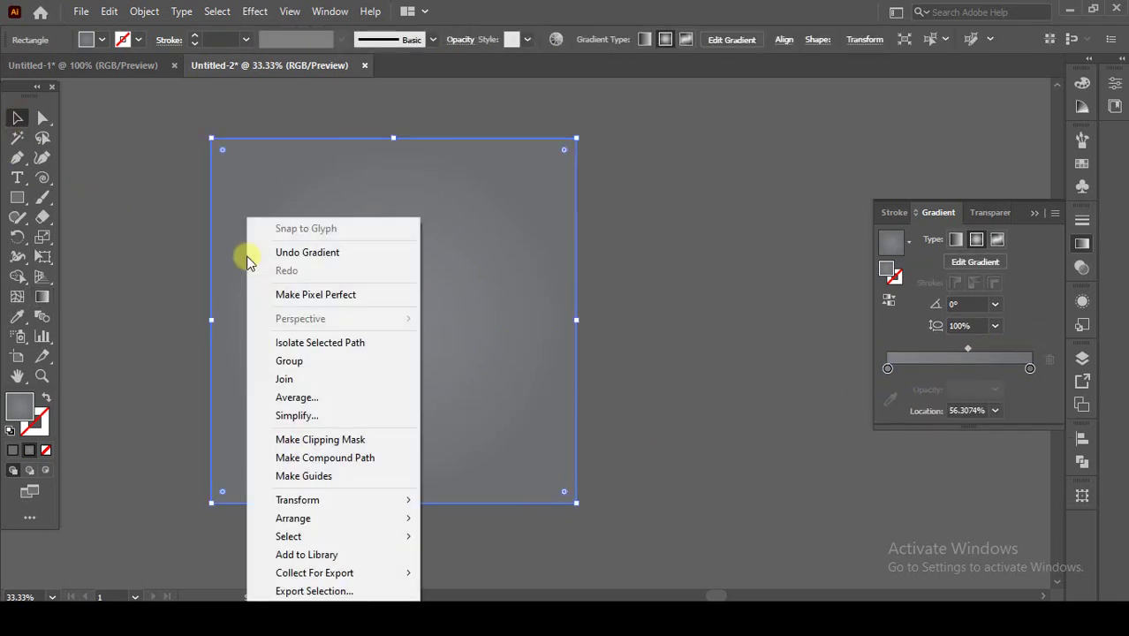
{"action": "left_click", "coordinate": [454, 575]}
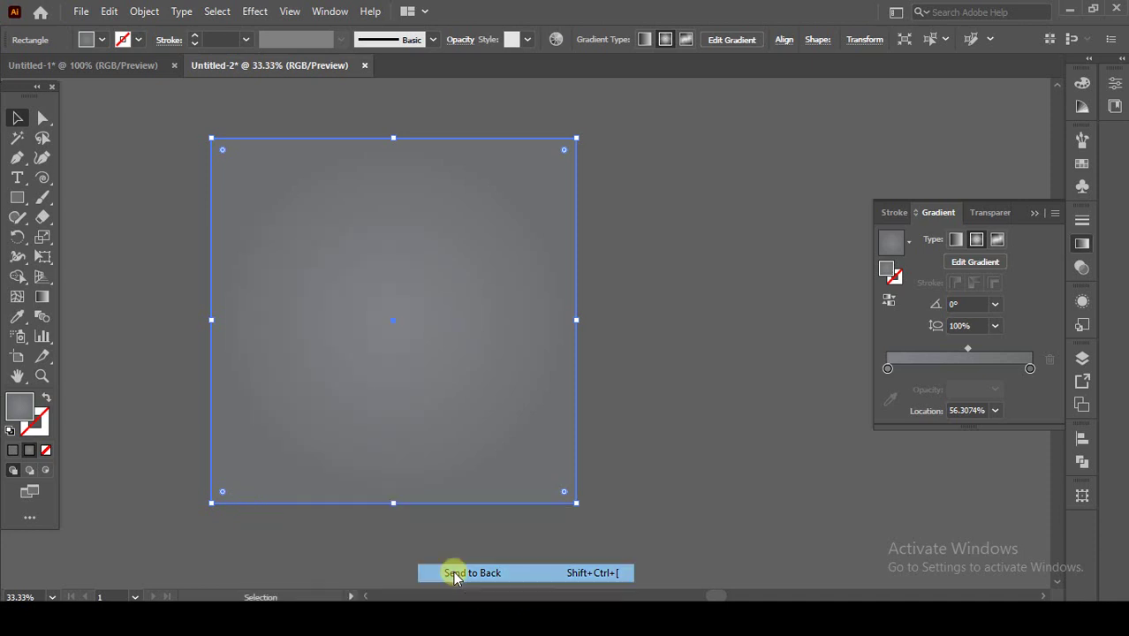
{"action": "scroll", "coordinate": [403, 378], "scroll_direction": "up", "scroll_amount": 3}
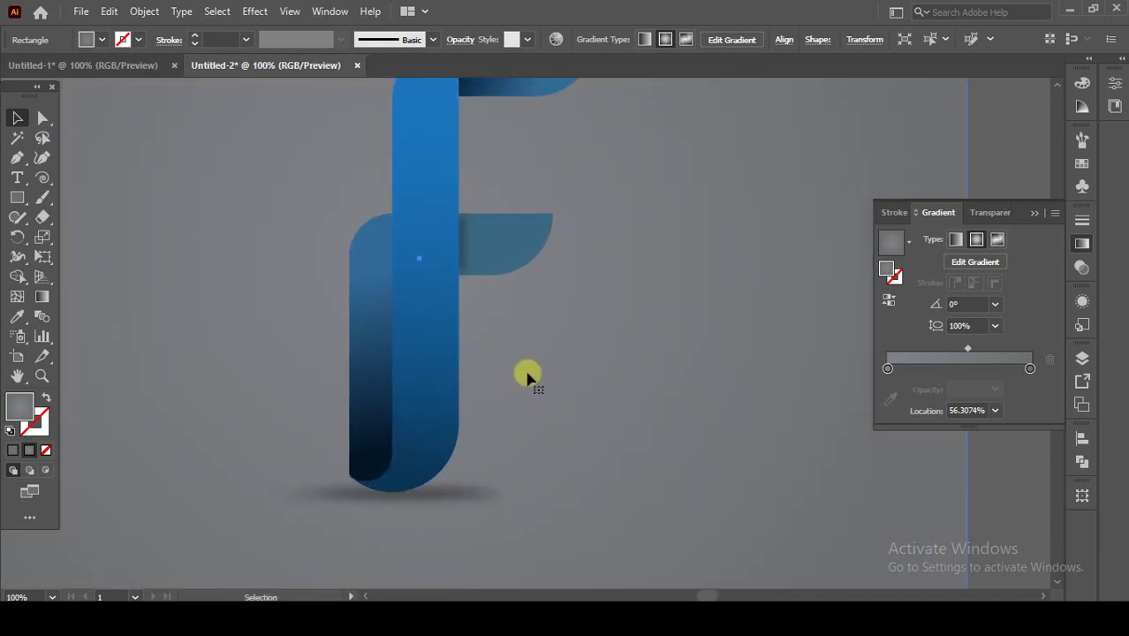
{"action": "scroll", "coordinate": [527, 378], "scroll_direction": "down", "scroll_amount": 1}
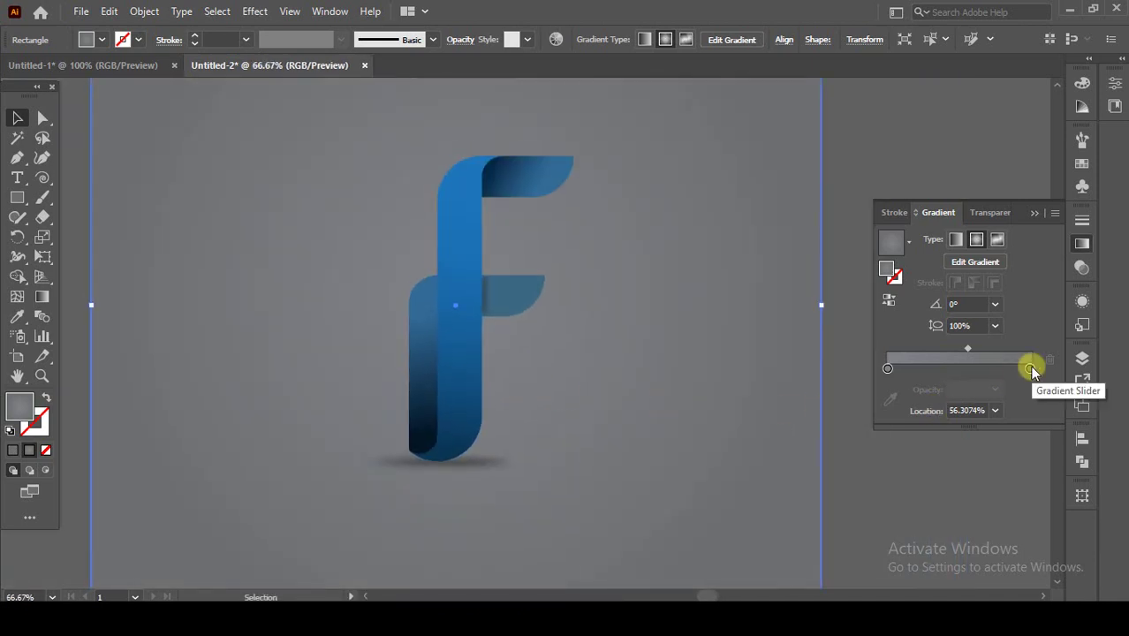
Adjust the centre gradient stop's grey brightness to 56%.
{"action": "double_click", "coordinate": [887, 368]}
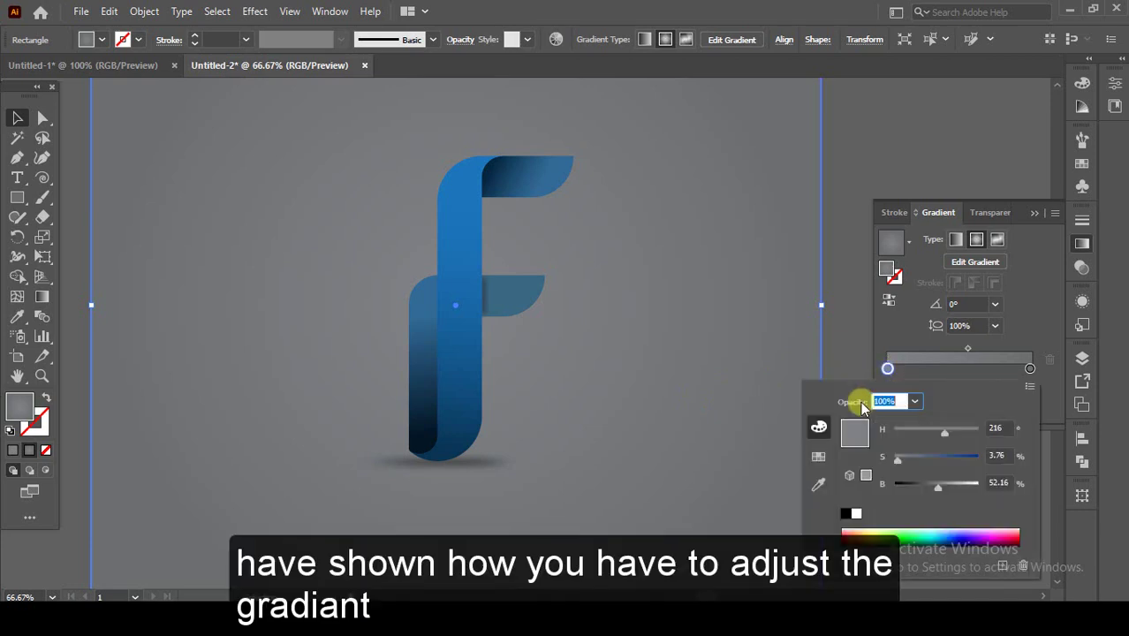
{"action": "left_click_drag", "start_coordinate": [943, 485], "coordinate": [942, 486]}
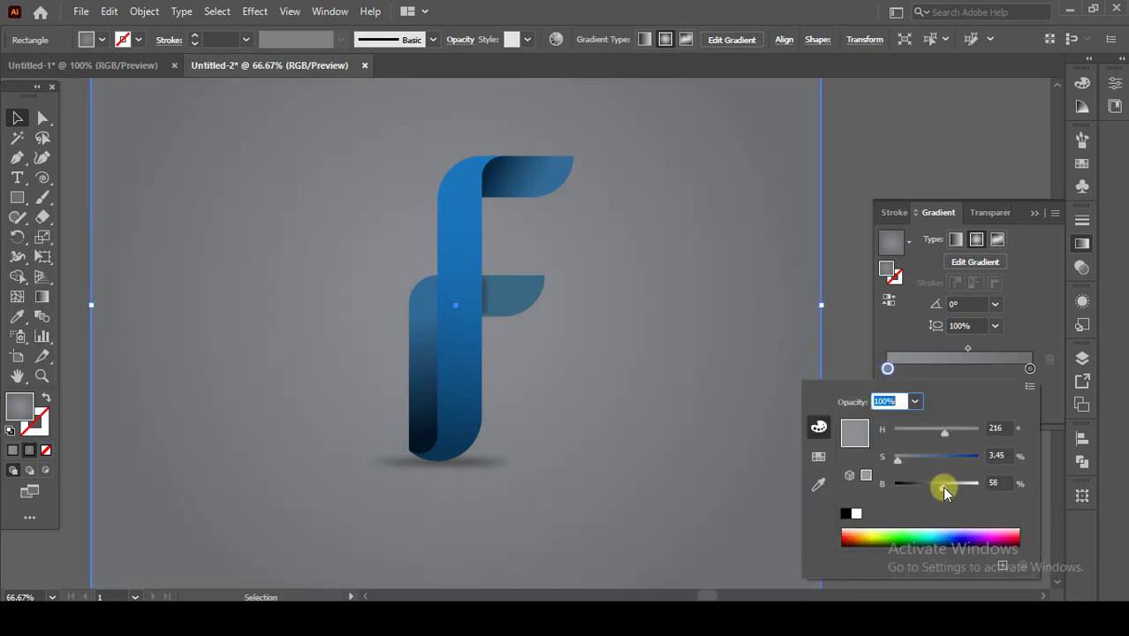
{"action": "left_click", "coordinate": [1025, 307]}
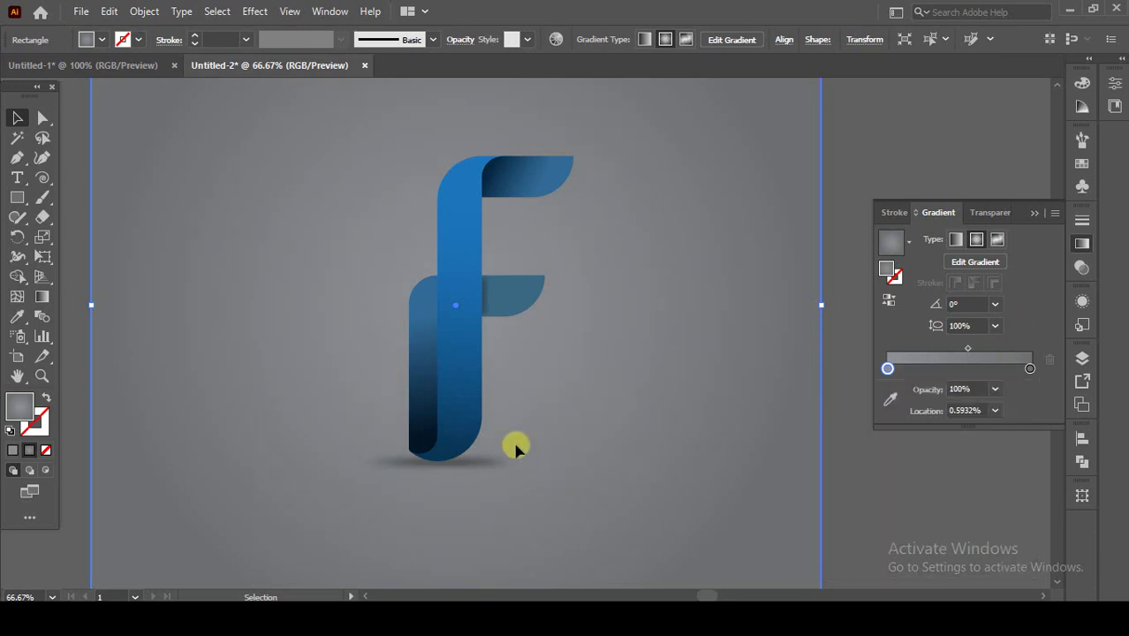
{"action": "left_click", "coordinate": [900, 476]}
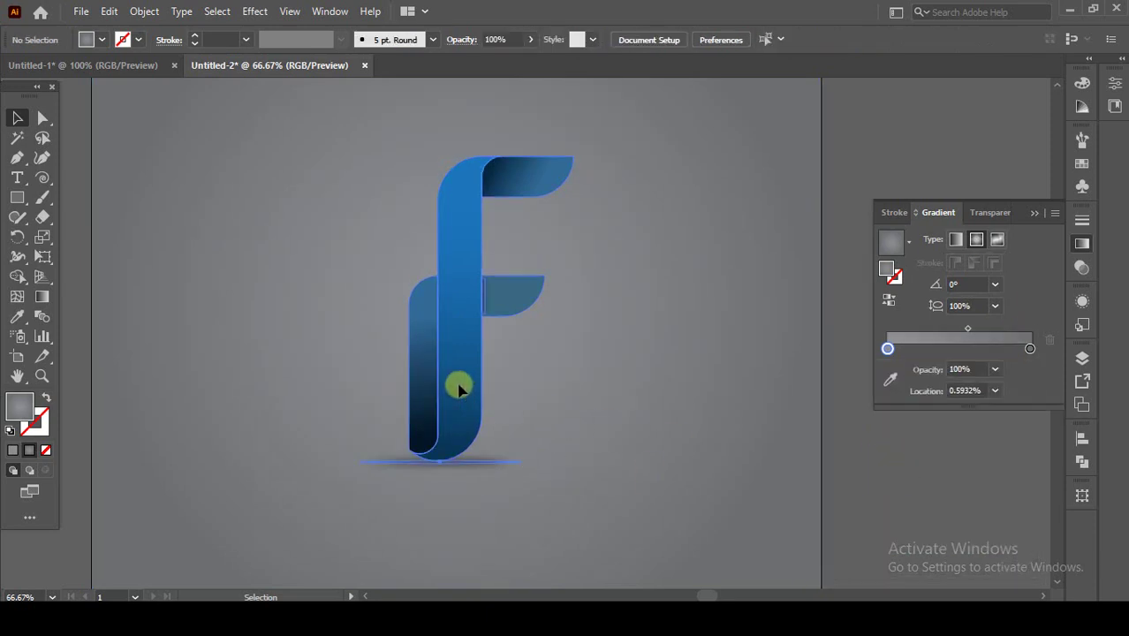
Select the F group with the background square and align them to horizontal centre.
{"action": "left_click", "coordinate": [458, 388]}
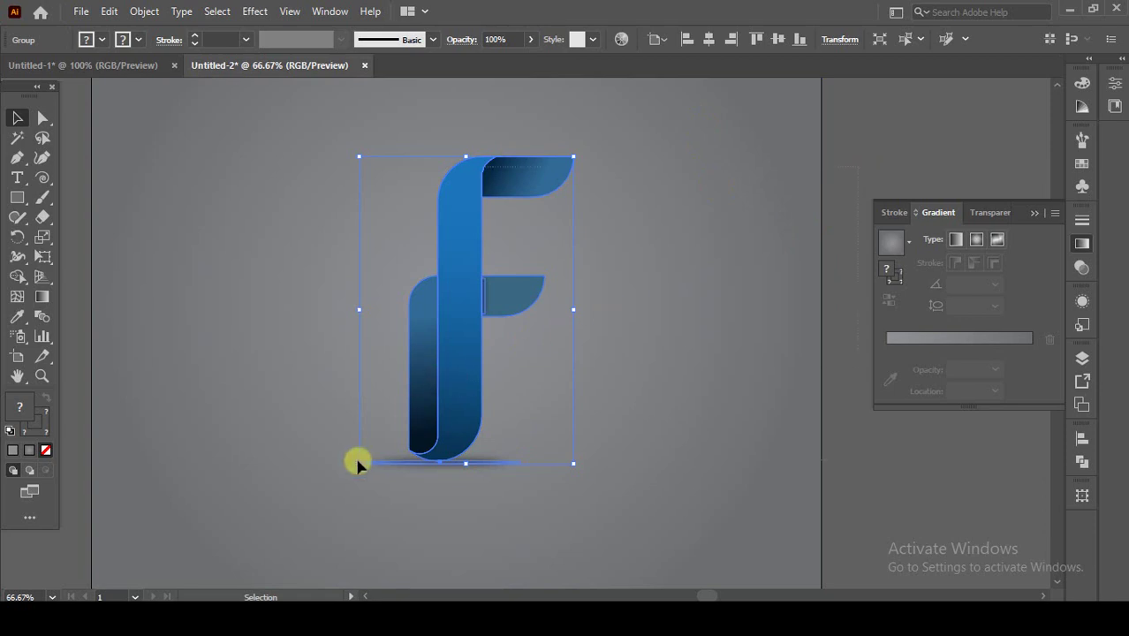
{"action": "key", "text": "ctrl+a"}
{"action": "left_click", "coordinate": [707, 42]}
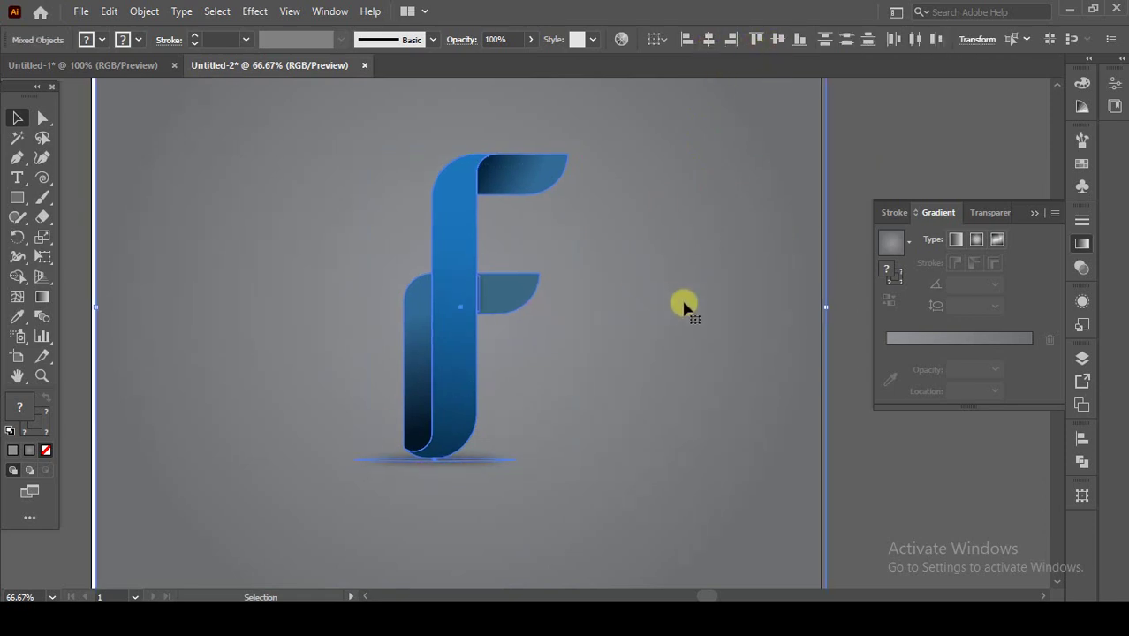
{"action": "scroll", "coordinate": [667, 310], "scroll_direction": "down", "scroll_amount": 1}
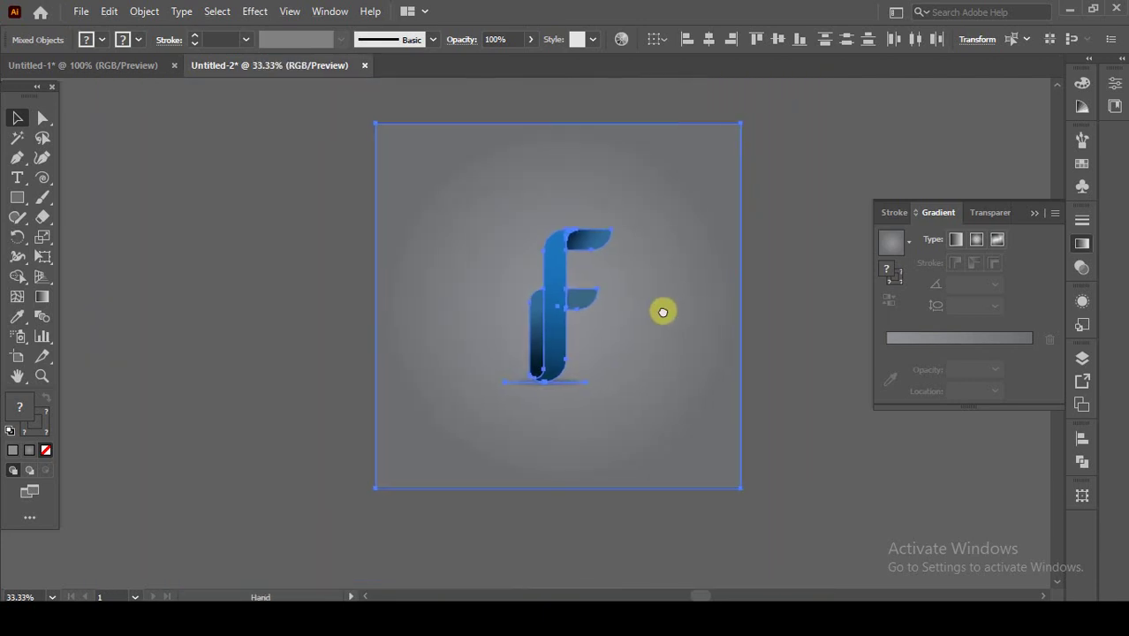
{"action": "scroll", "coordinate": [595, 310], "scroll_direction": "up", "scroll_amount": 1}
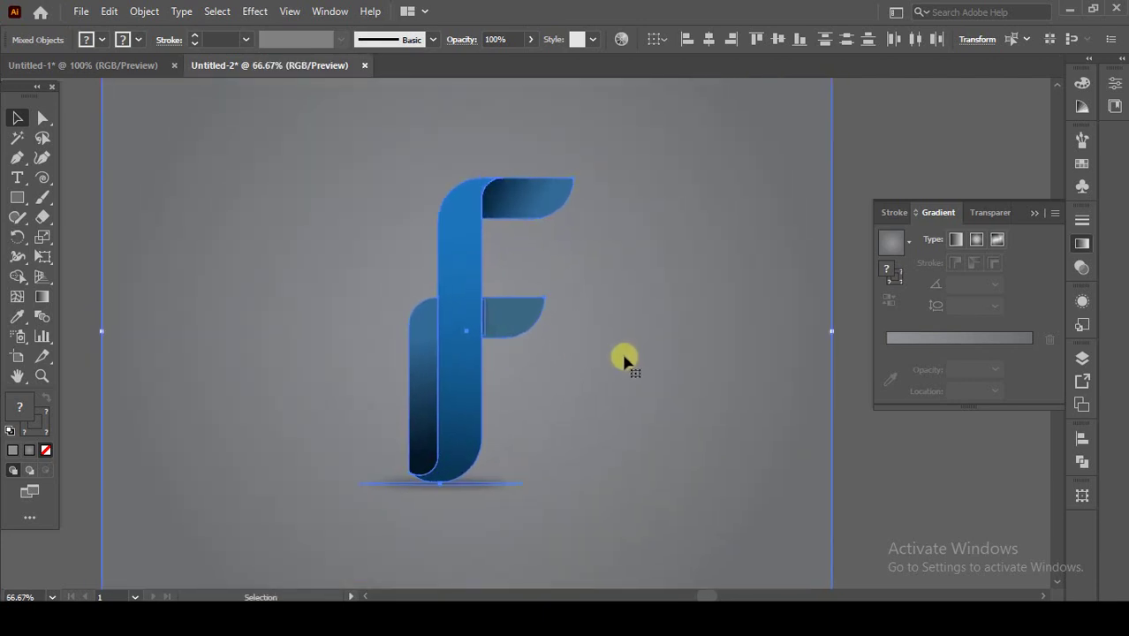
{"action": "left_click", "coordinate": [866, 420]}
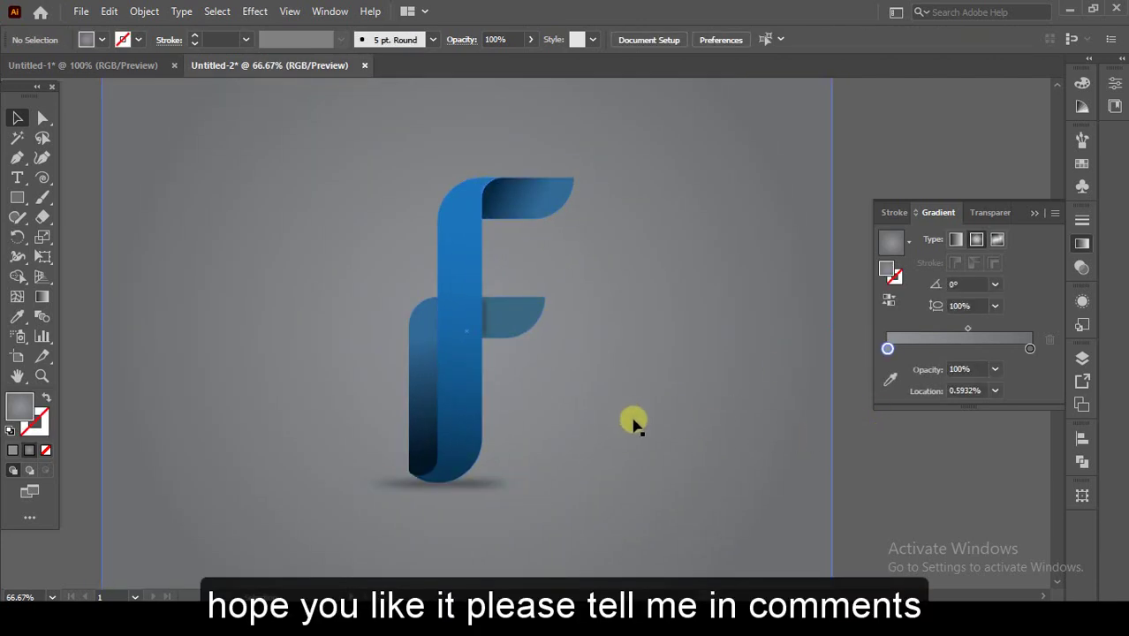